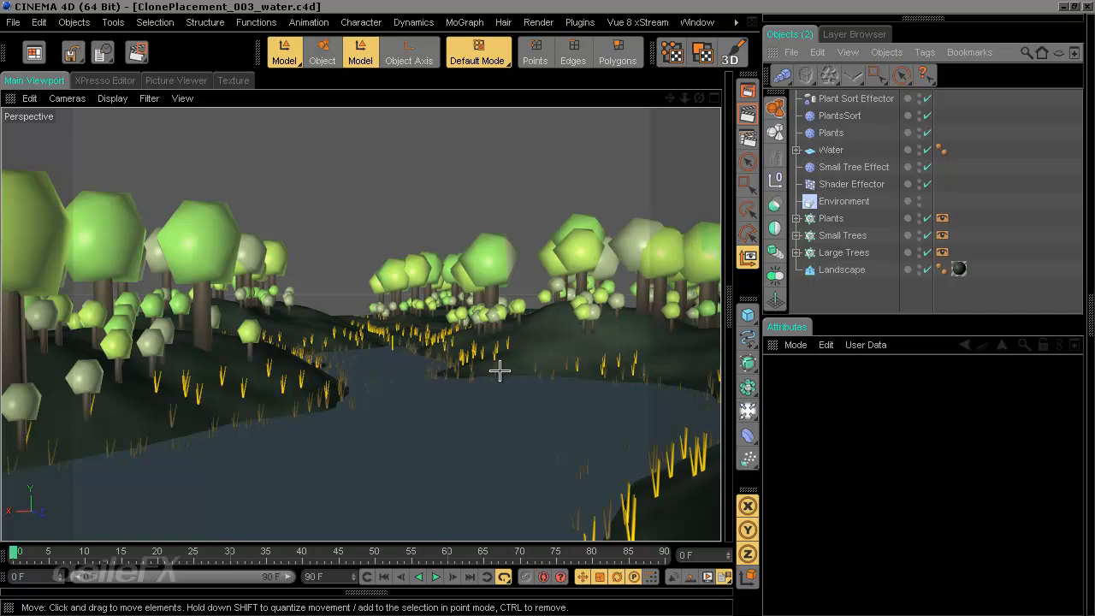
{"action": "left_click", "coordinate": [782, 76]}
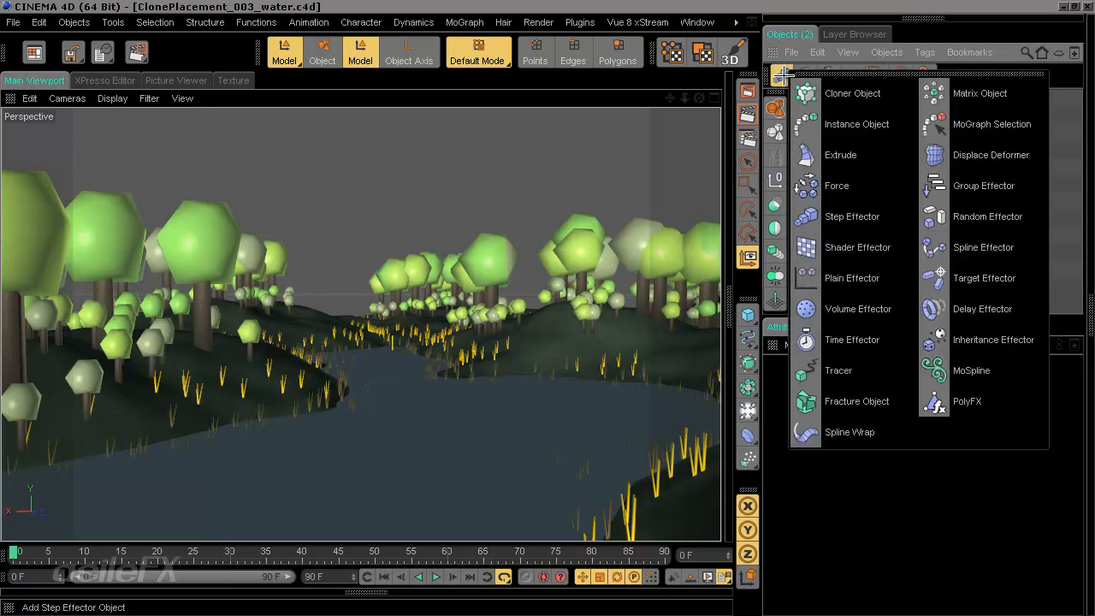
{"action": "left_click", "coordinate": [899, 278]}
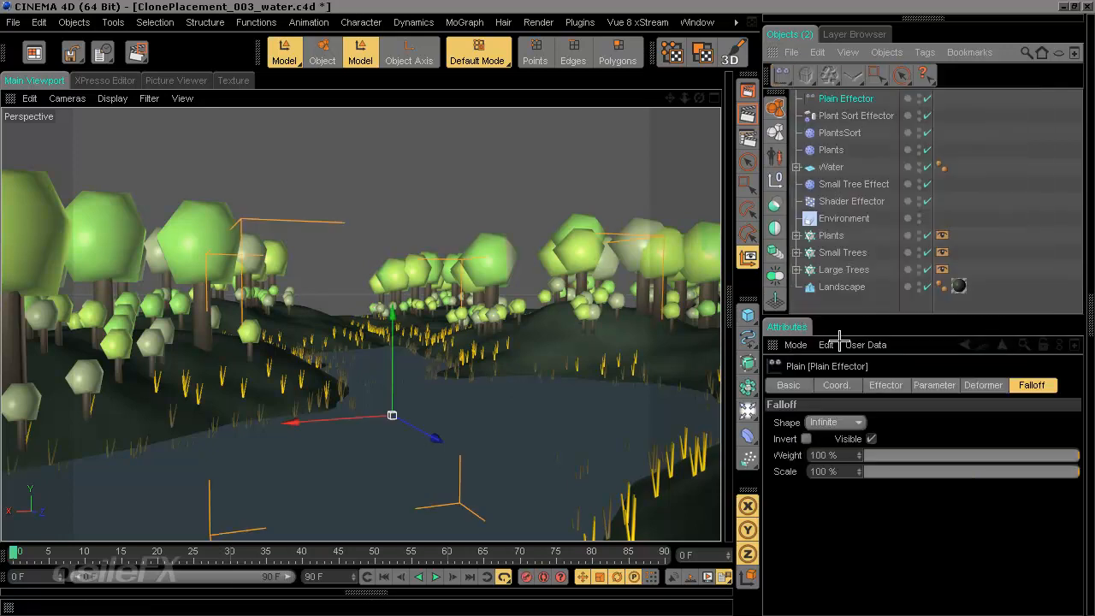
{"action": "key", "text": "Delete"}
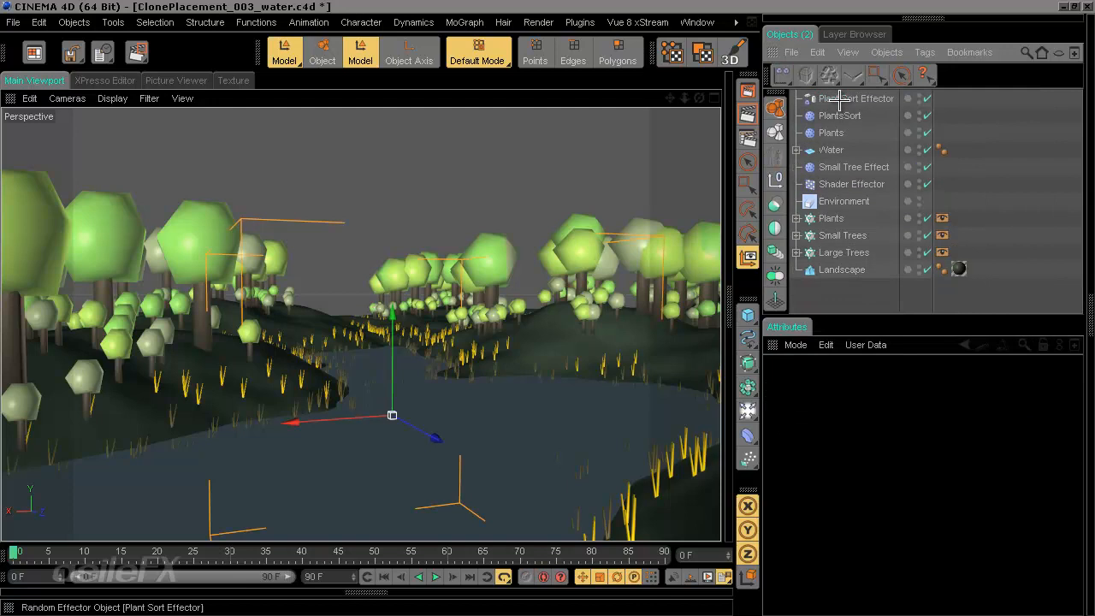
Step: Add a Plain Effector that is assigned to the Plants, Small Trees and Large Trees cloners
{"action": "left_click", "coordinate": [830, 218]}
{"action": "left_click", "coordinate": [834, 235], "text": "shift"}
{"action": "left_click", "coordinate": [838, 253], "text": "shift"}
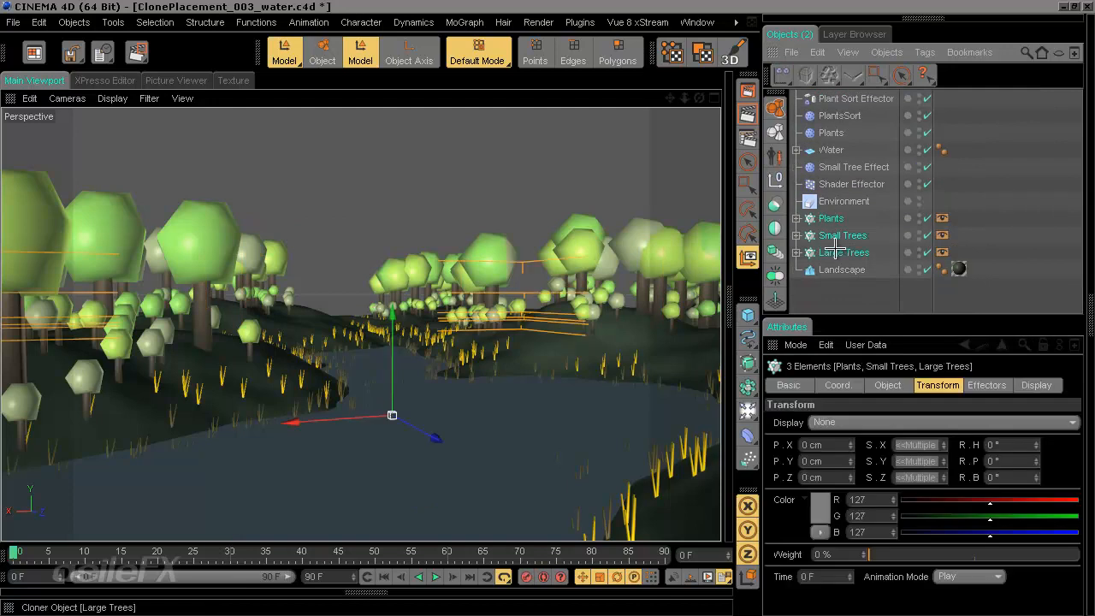
{"action": "left_click", "coordinate": [785, 77]}
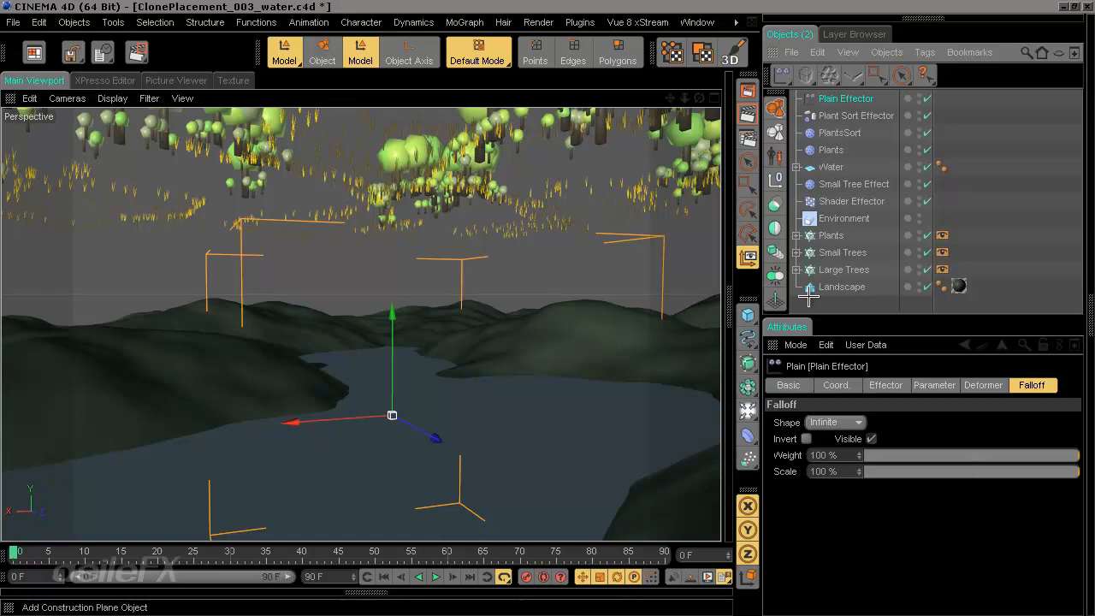
Step: Turn off the Plain Effector's position transform so it does not lift the clones off the landscape
{"action": "left_click", "coordinate": [849, 291]}
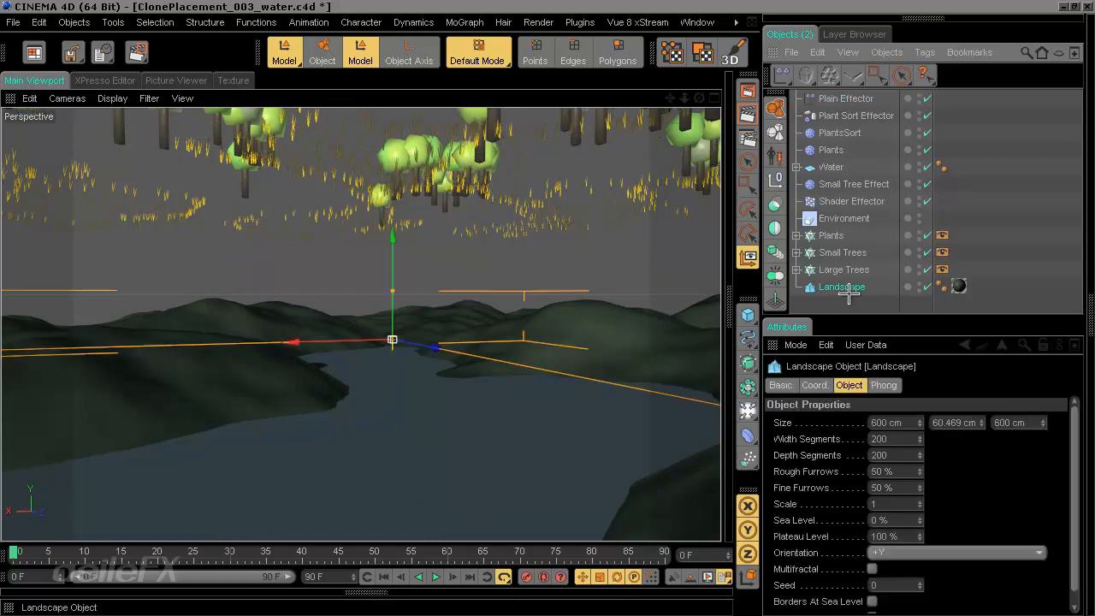
{"action": "left_click", "coordinate": [835, 98]}
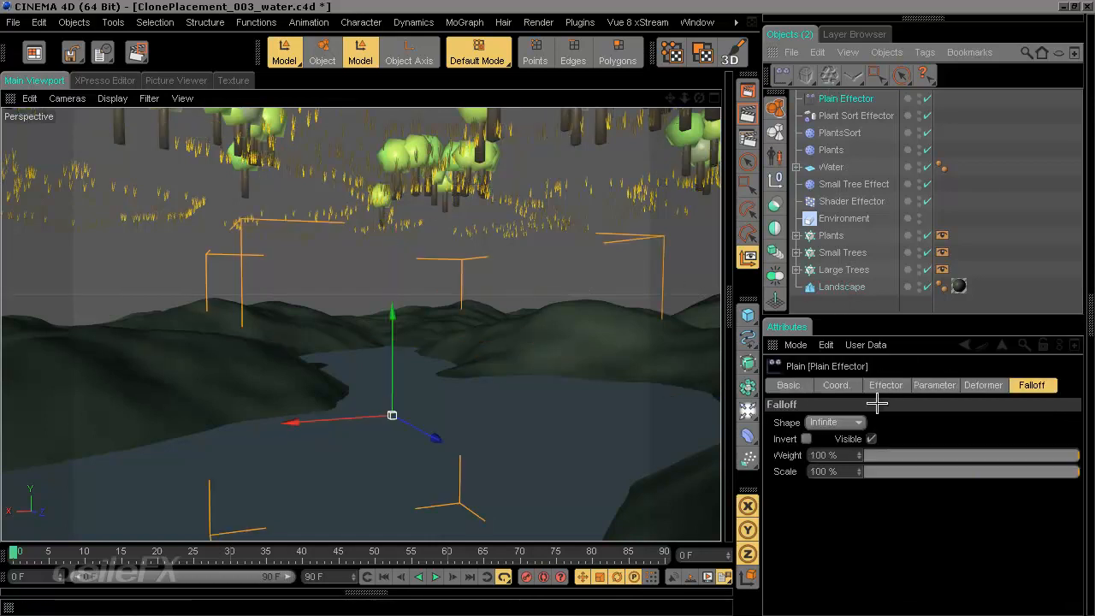
{"action": "left_click", "coordinate": [934, 385]}
{"action": "left_click", "coordinate": [822, 455]}
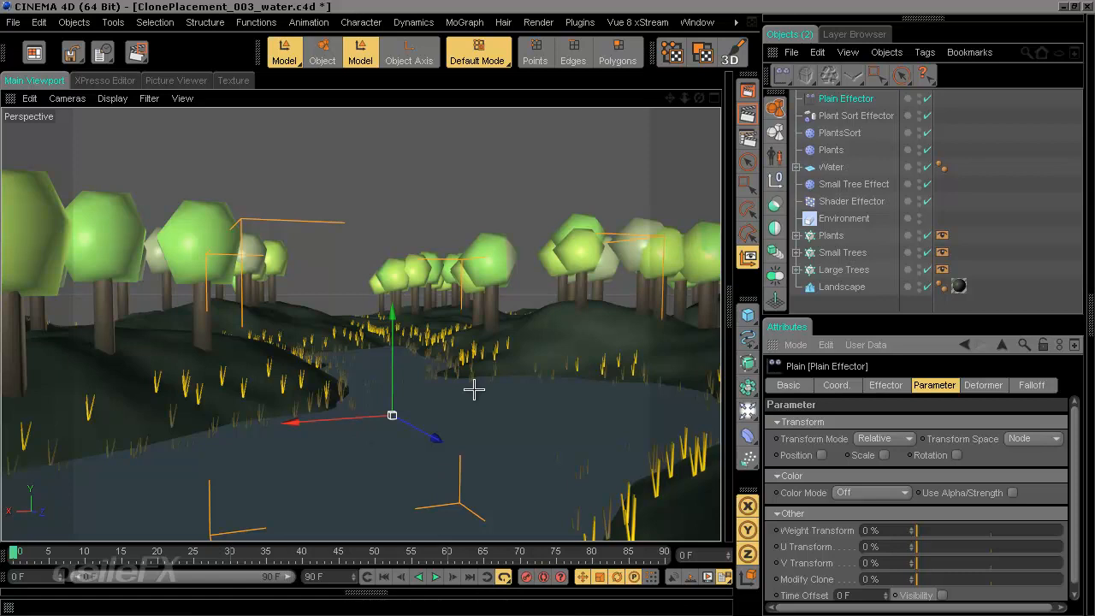
Step: Set the Plain Effector's falloff shape to Linear and view the falloff region from above the landscape
{"action": "left_click_drag", "start_coordinate": [560, 352], "coordinate": [506, 304], "text": "alt"}
{"action": "left_click", "coordinate": [1032, 386]}
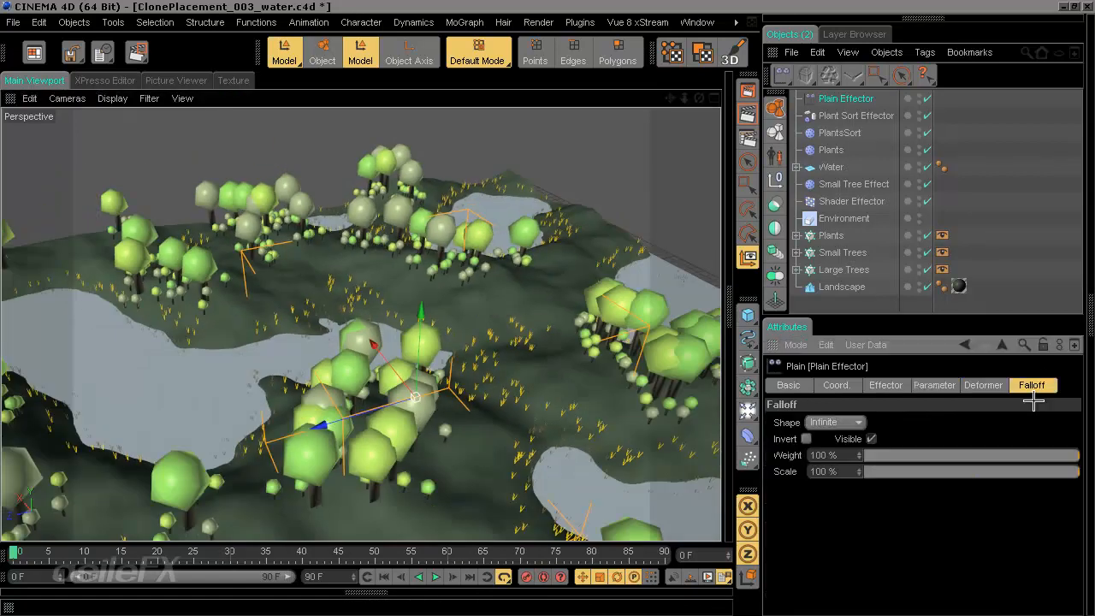
{"action": "left_click", "coordinate": [834, 422]}
{"action": "left_click", "coordinate": [835, 528]}
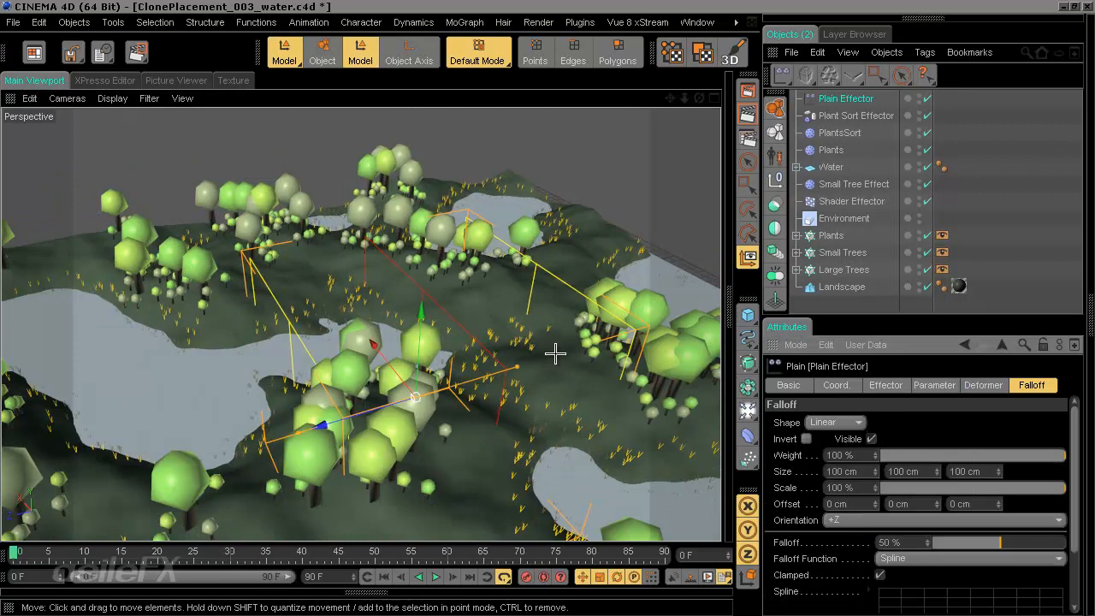
{"action": "left_click_drag", "start_coordinate": [419, 367], "coordinate": [599, 316], "text": "alt"}
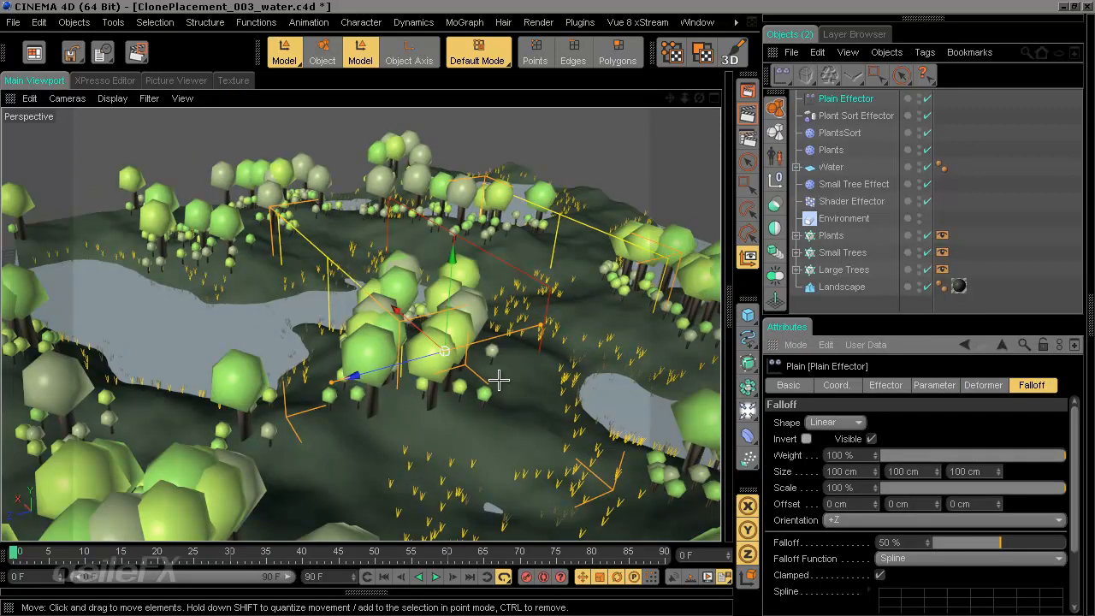
{"action": "left_click_drag", "start_coordinate": [538, 362], "coordinate": [535, 308], "text": "alt"}
Step: Enable the Plain Effector's scale with Absolute transform mode, Absolute Scale and Uniform Scale, leaving the scale at 0
{"action": "left_click", "coordinate": [886, 385]}
{"action": "left_click", "coordinate": [949, 386]}
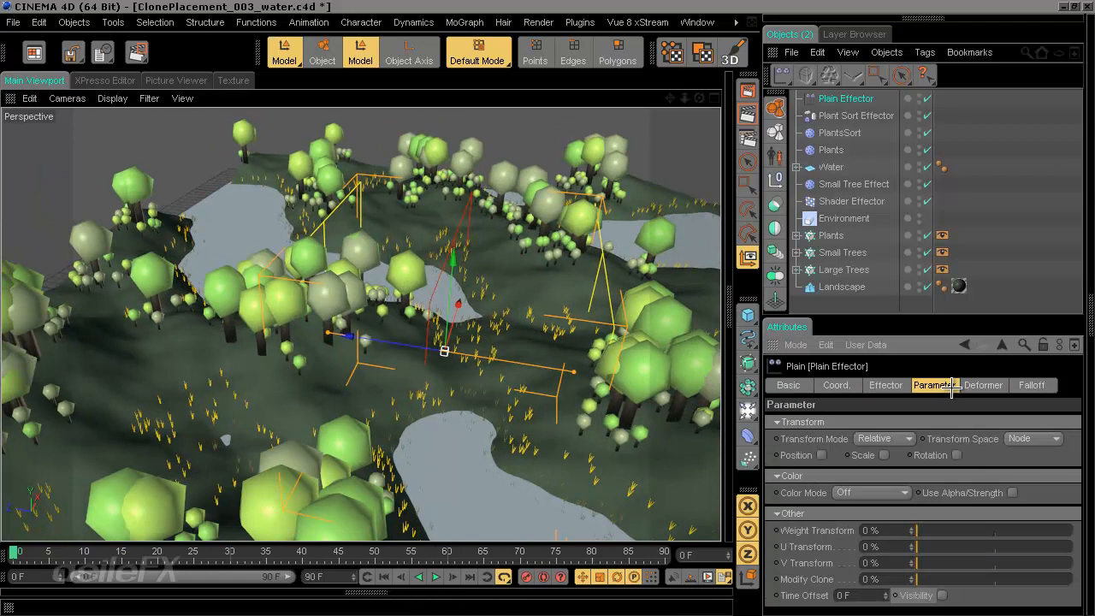
{"action": "left_click", "coordinate": [890, 454]}
{"action": "left_click", "coordinate": [884, 439]}
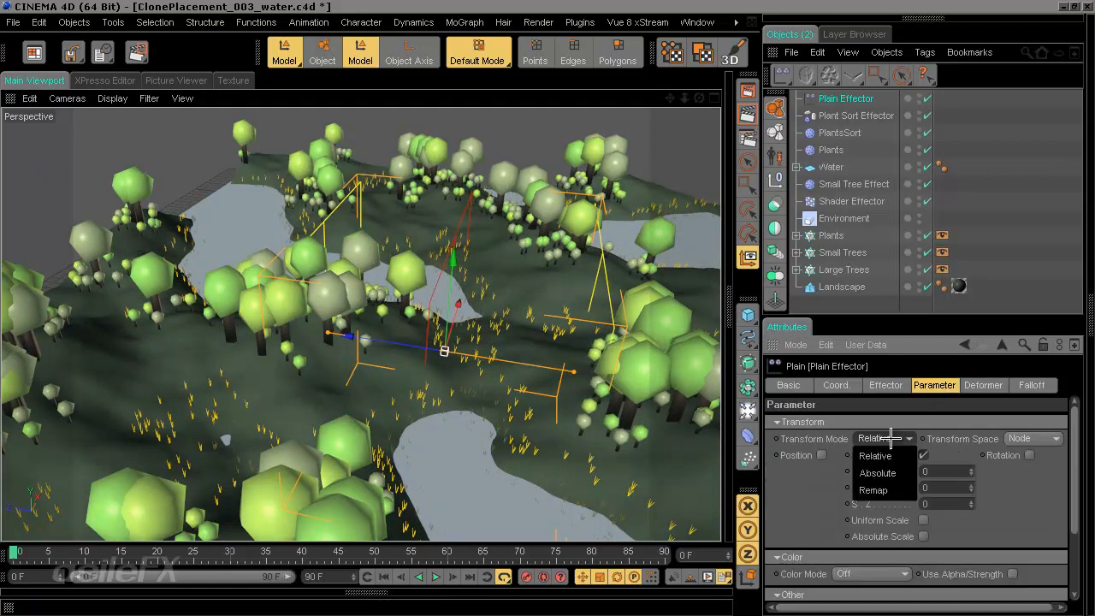
{"action": "left_click", "coordinate": [894, 472]}
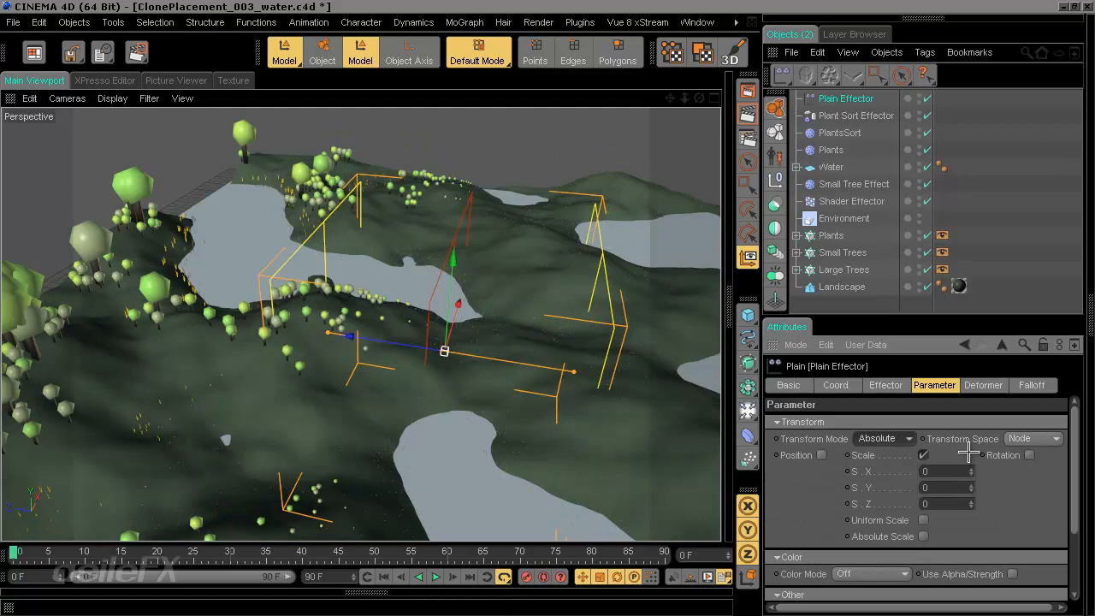
{"action": "left_click", "coordinate": [924, 536]}
{"action": "left_click", "coordinate": [923, 519]}
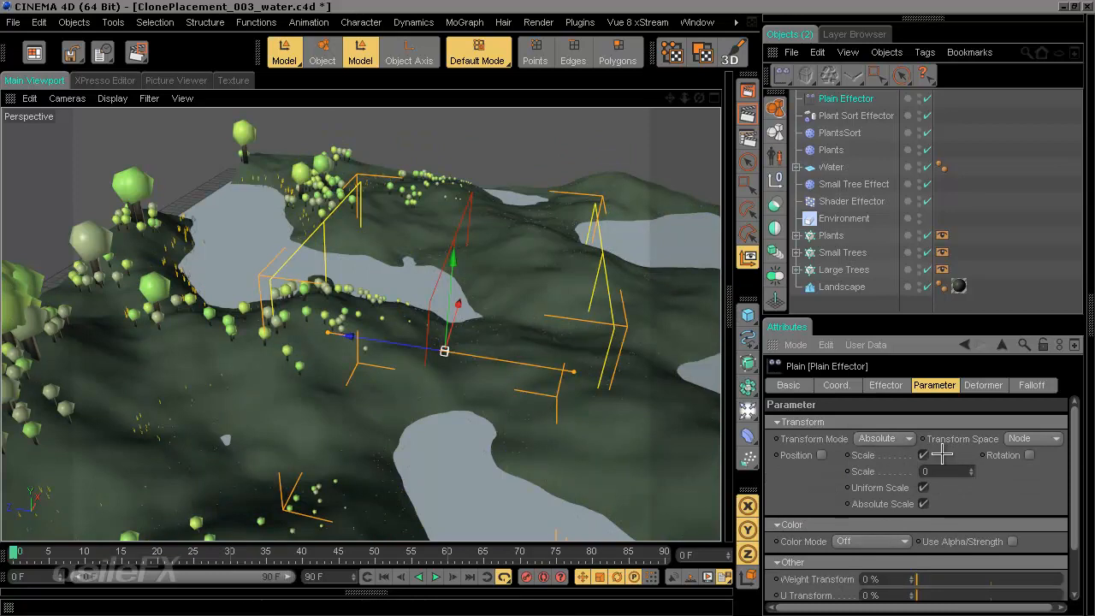
Step: Move the Plain Effector across the landscape to test how the linear falloff scales the trees and plants
{"action": "left_click_drag", "start_coordinate": [444, 351], "coordinate": [549, 309]}
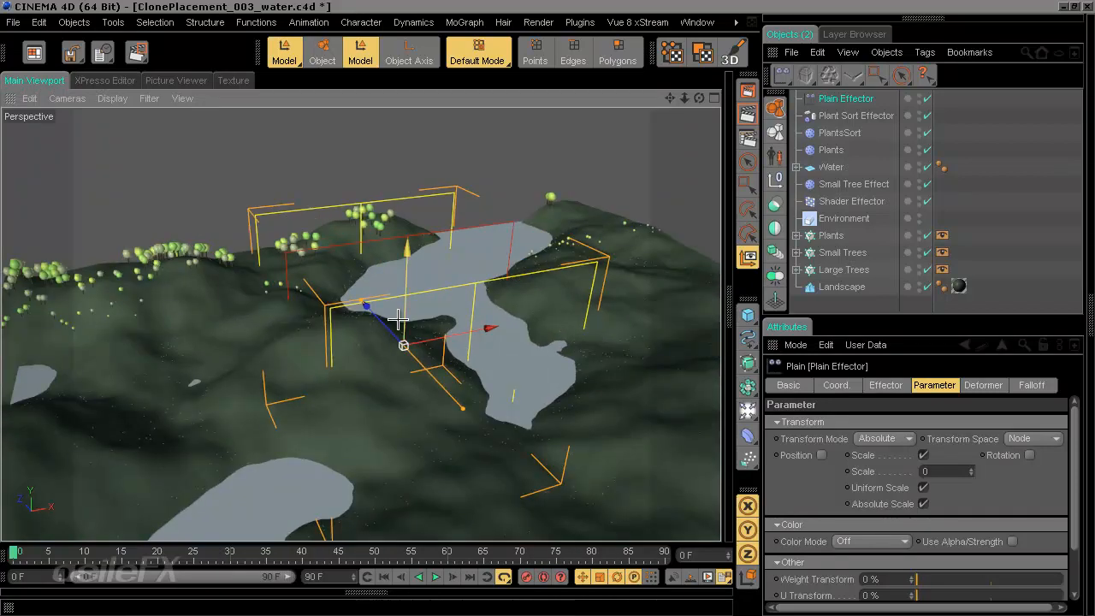
{"action": "left_click_drag", "start_coordinate": [380, 319], "coordinate": [394, 335]}
{"action": "mouse_move", "coordinate": [553, 319]}
{"action": "left_mouse_down"}
{"action": "mouse_move", "coordinate": [571, 321]}
{"action": "mouse_move", "coordinate": [527, 294]}
{"action": "mouse_move", "coordinate": [555, 313]}
{"action": "mouse_move", "coordinate": [553, 300]}
{"action": "mouse_move", "coordinate": [547, 325]}
{"action": "mouse_move", "coordinate": [513, 307]}
{"action": "mouse_move", "coordinate": [440, 251]}
{"action": "mouse_move", "coordinate": [547, 305]}
{"action": "mouse_move", "coordinate": [536, 323]}
{"action": "mouse_move", "coordinate": [546, 307]}
{"action": "mouse_move", "coordinate": [538, 313]}
{"action": "mouse_move", "coordinate": [557, 323]}
{"action": "mouse_move", "coordinate": [546, 305]}
{"action": "left_mouse_up"}
{"action": "left_click_drag", "start_coordinate": [548, 348], "coordinate": [548, 311], "text": "alt"}
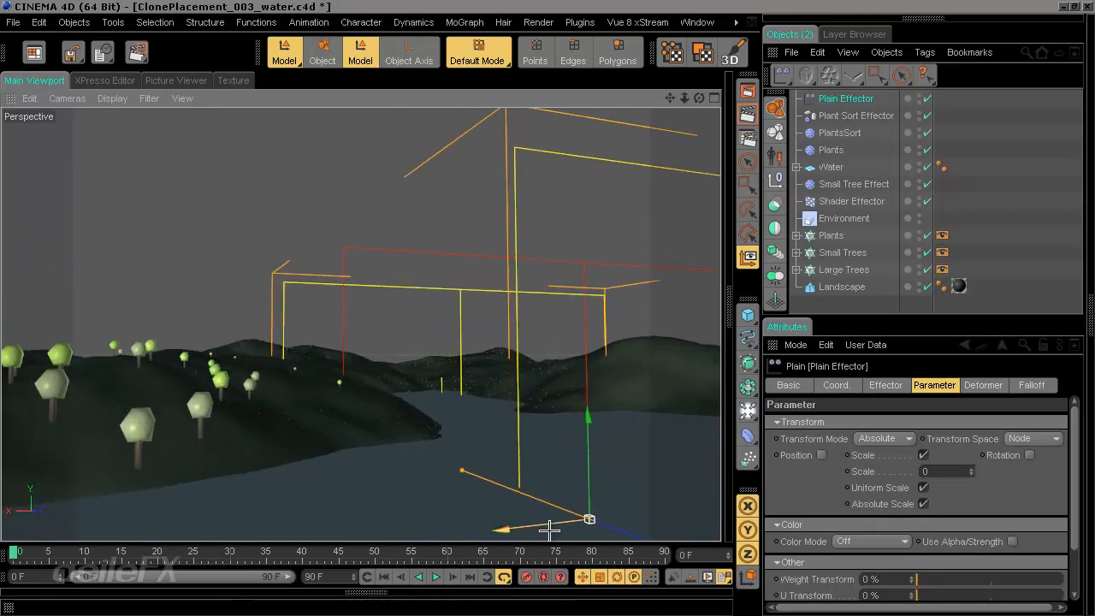
{"action": "left_click_drag", "start_coordinate": [544, 306], "coordinate": [640, 335]}
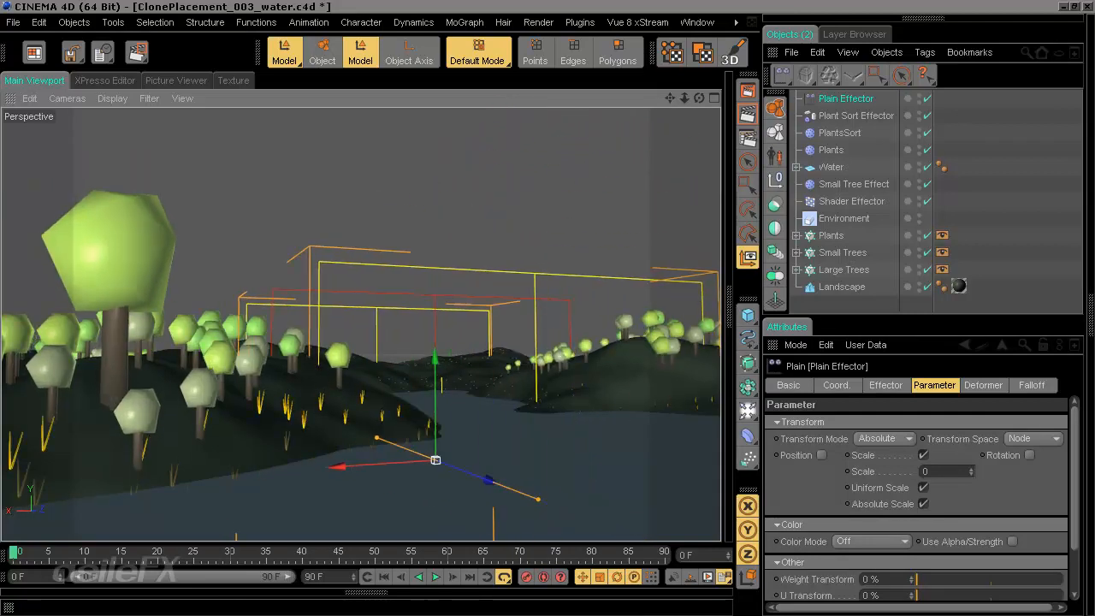
Step: Try inverting the linear falloff while moving the effector along its Z axis, and turn the inversion back off
{"action": "left_click", "coordinate": [1031, 386]}
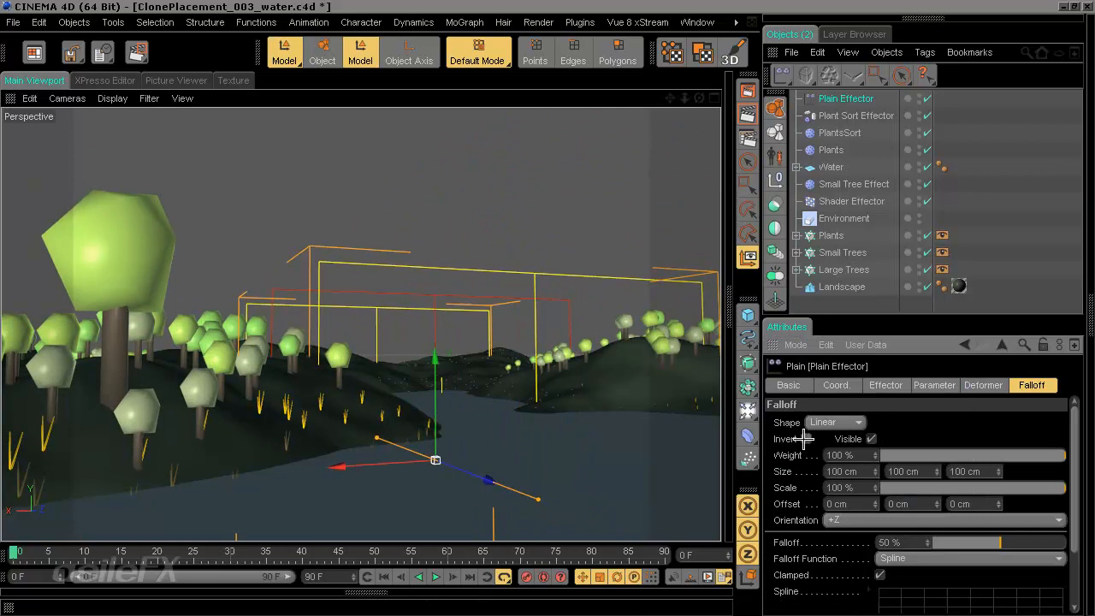
{"action": "left_click", "coordinate": [804, 438]}
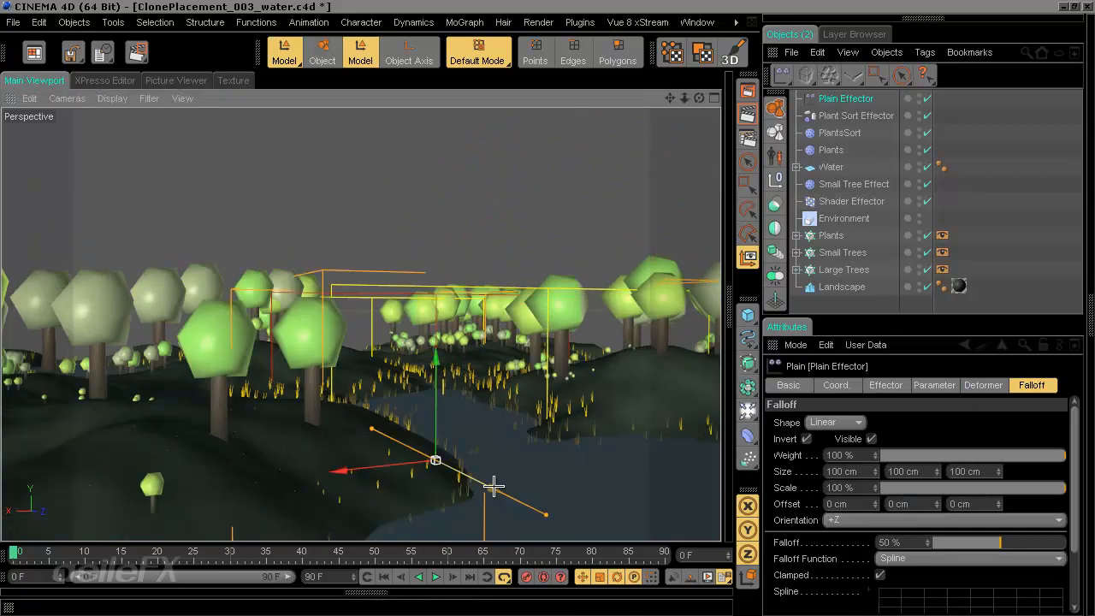
{"action": "left_click_drag", "start_coordinate": [494, 486], "coordinate": [565, 313]}
{"action": "left_click_drag", "start_coordinate": [523, 401], "coordinate": [526, 428], "text": "alt"}
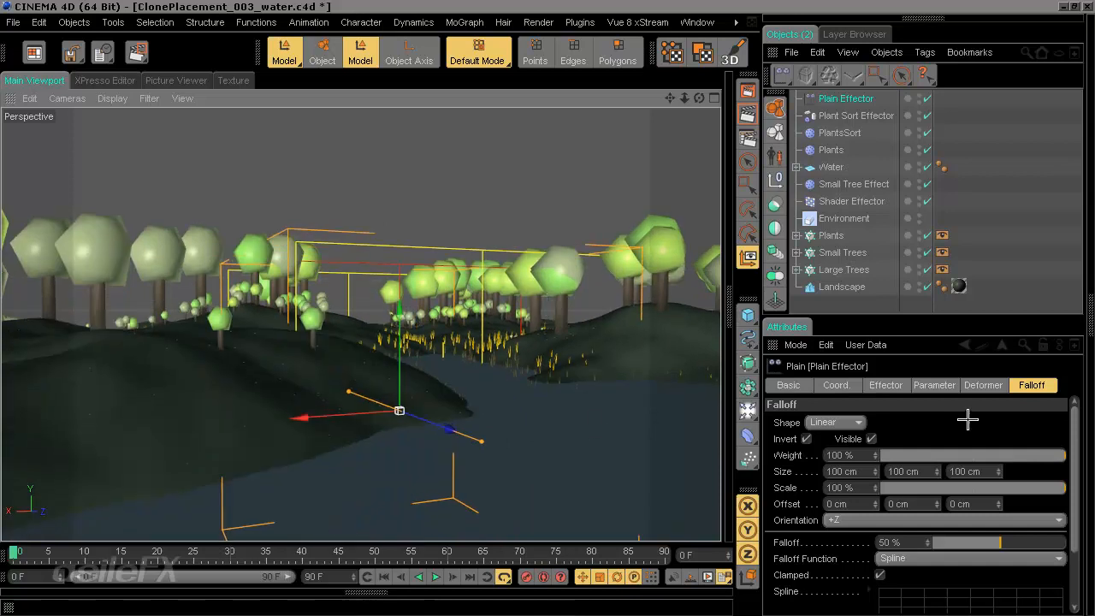
{"action": "left_click", "coordinate": [807, 439]}
Step: Set the falloff orientation to -Z and move the effector along its Z axis to test the growth direction
{"action": "left_click", "coordinate": [873, 519]}
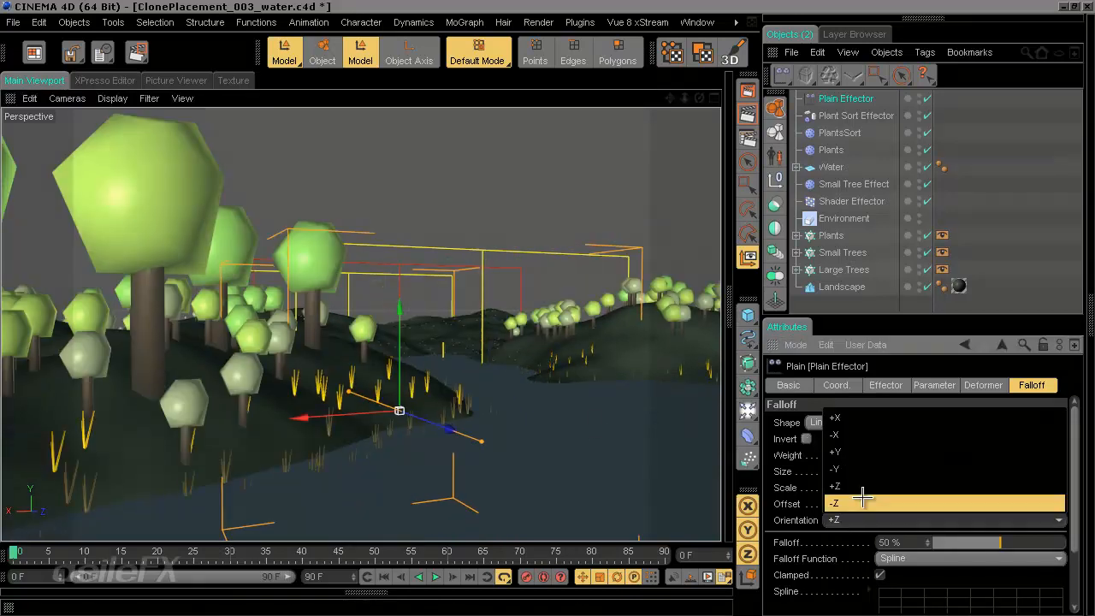
{"action": "left_click", "coordinate": [871, 501]}
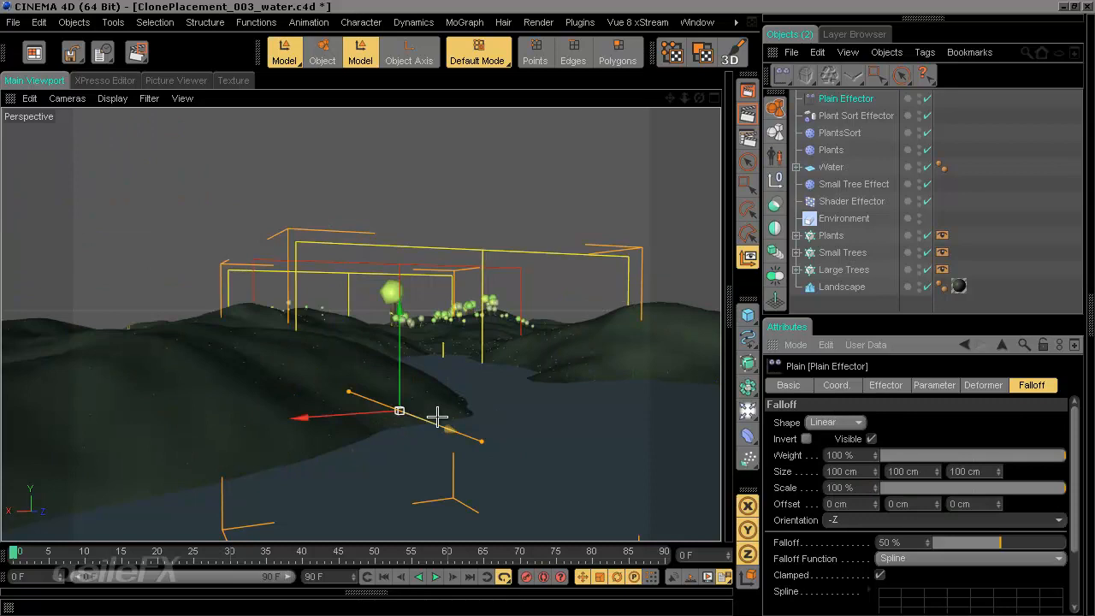
{"action": "left_click_drag", "start_coordinate": [440, 419], "coordinate": [358, 373]}
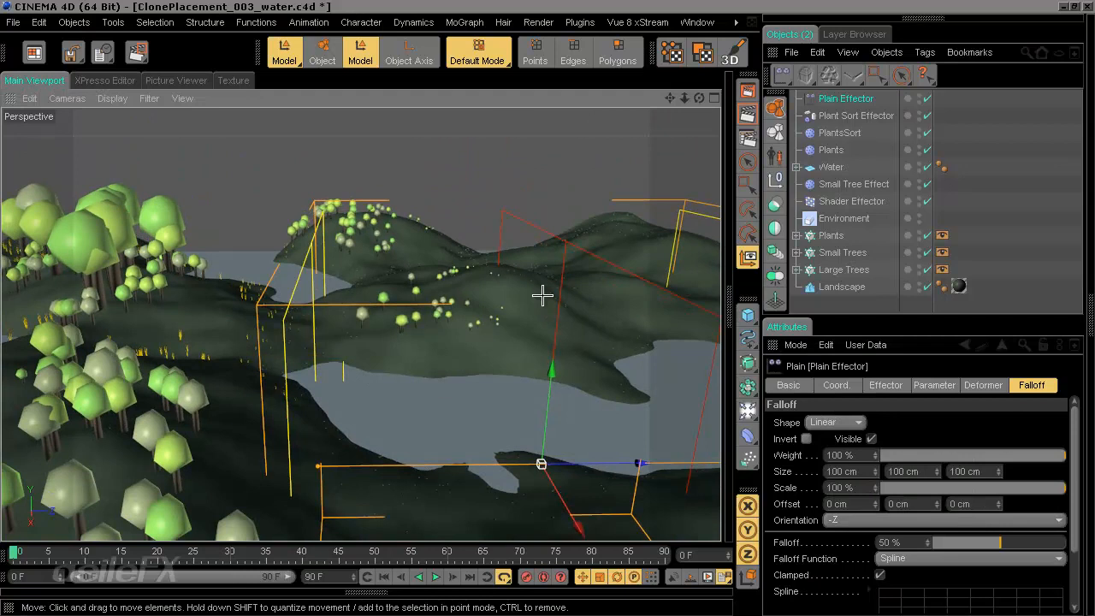
{"action": "left_click_drag", "start_coordinate": [542, 296], "coordinate": [547, 309], "text": "alt"}
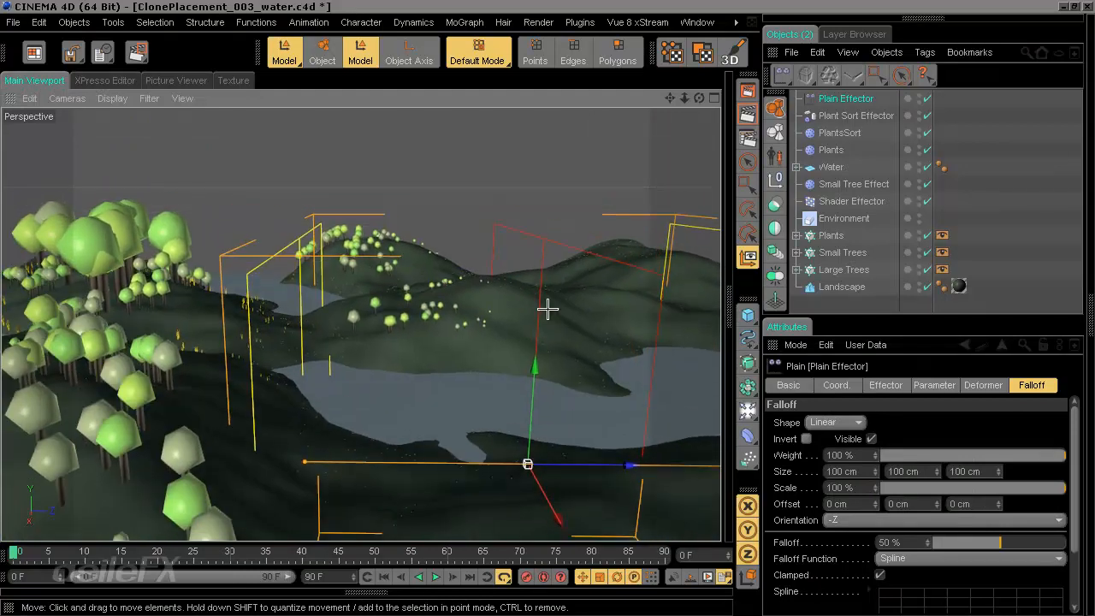
Step: Compare the clones with the -Z falloff inverted, and switch the inversion off again
{"action": "left_click", "coordinate": [806, 438]}
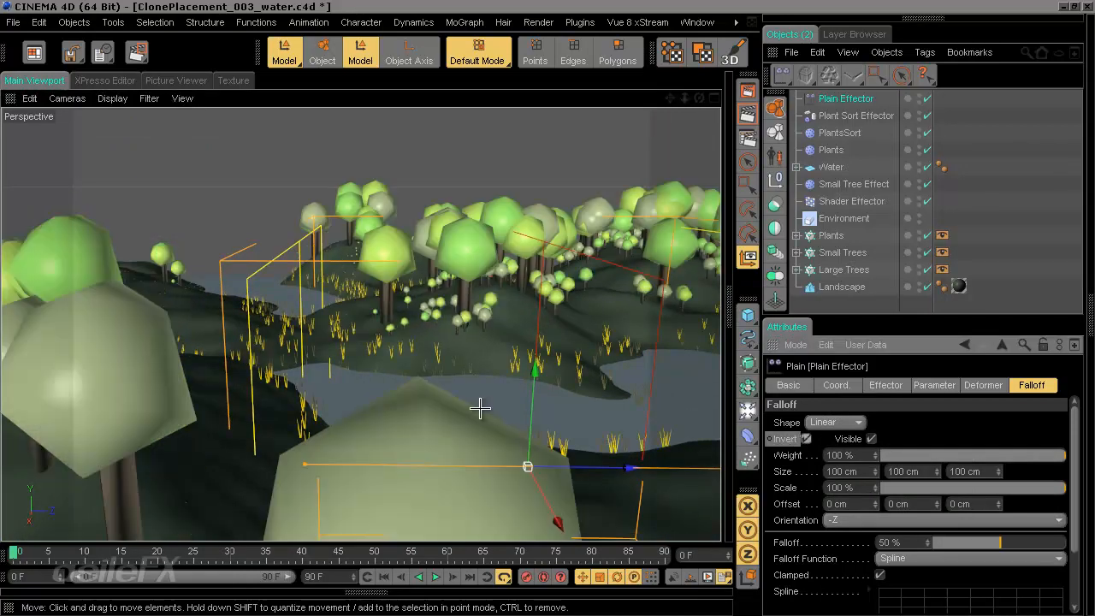
{"action": "left_click_drag", "start_coordinate": [440, 369], "coordinate": [453, 376], "text": "alt"}
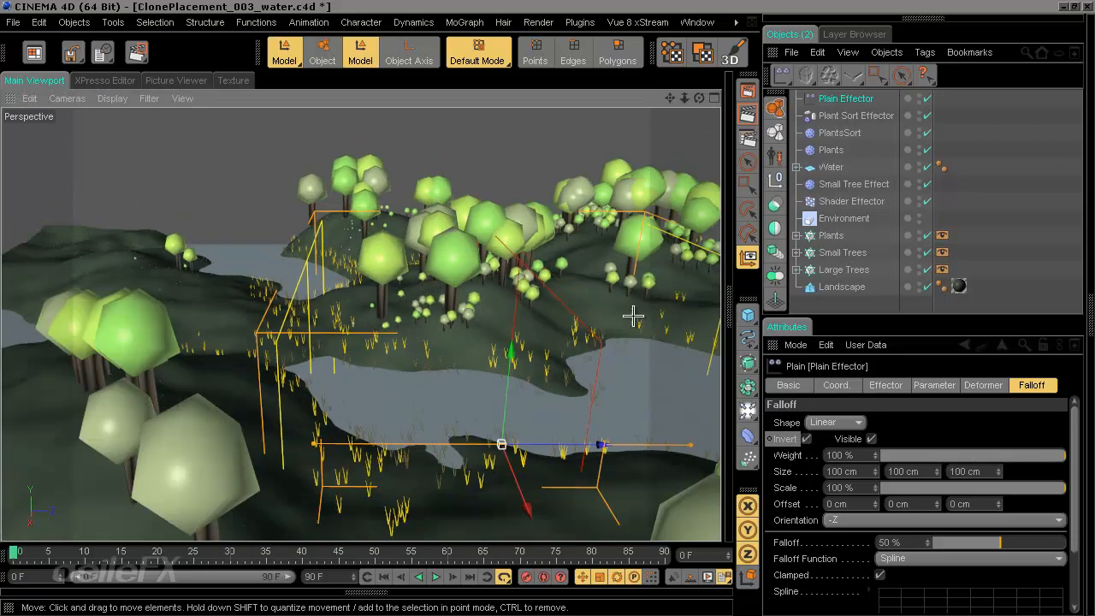
{"action": "left_click_drag", "start_coordinate": [524, 304], "coordinate": [551, 306], "text": "alt"}
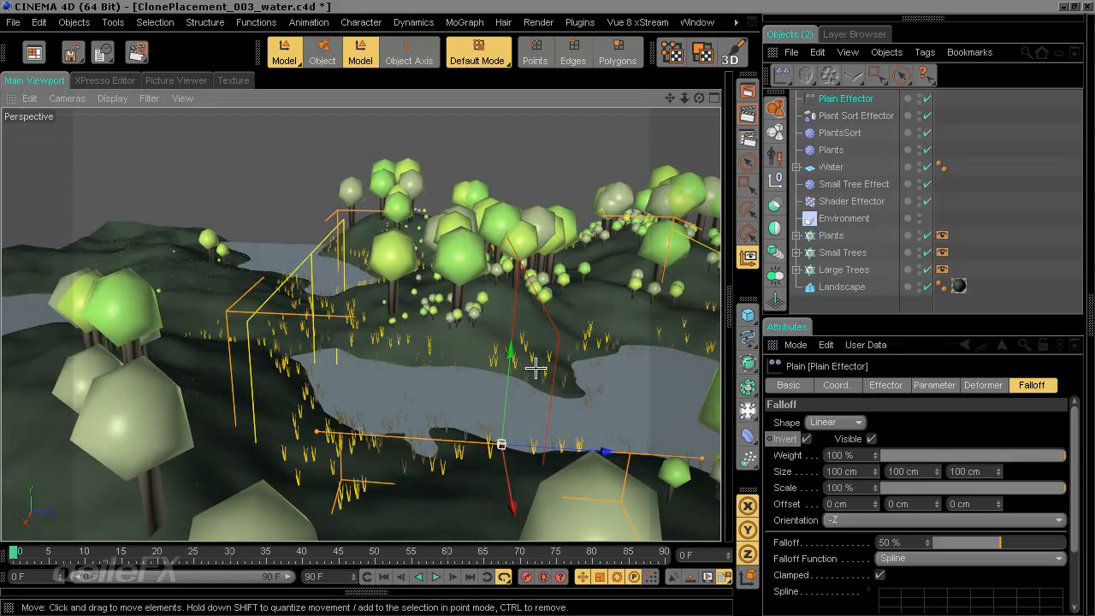
{"action": "left_click", "coordinate": [806, 439]}
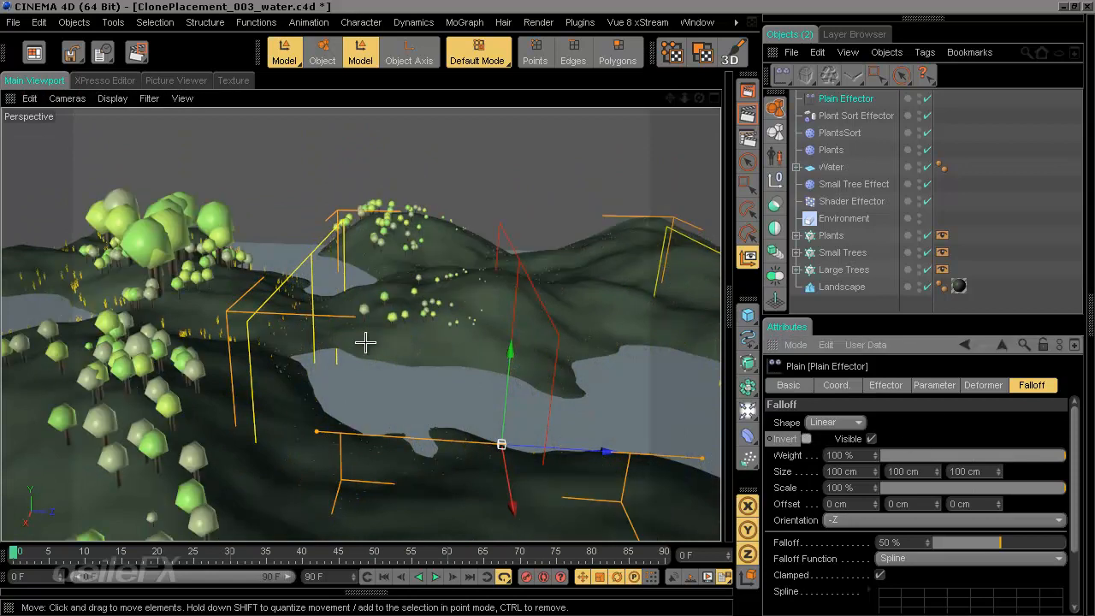
{"action": "left_click_drag", "start_coordinate": [366, 343], "coordinate": [389, 277], "text": "alt"}
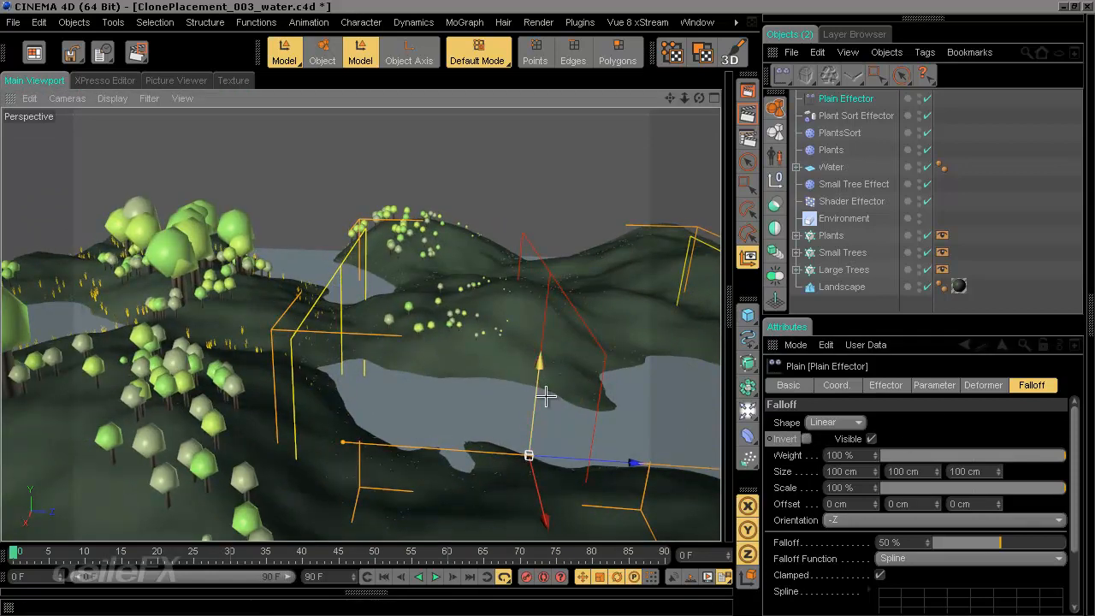
Step: Adjust the falloff region's Z size to about 59.7 cm to narrow the growth transition
{"action": "left_click_drag", "start_coordinate": [608, 411], "coordinate": [582, 343], "text": "alt"}
{"action": "left_click_drag", "start_coordinate": [663, 427], "coordinate": [571, 425]}
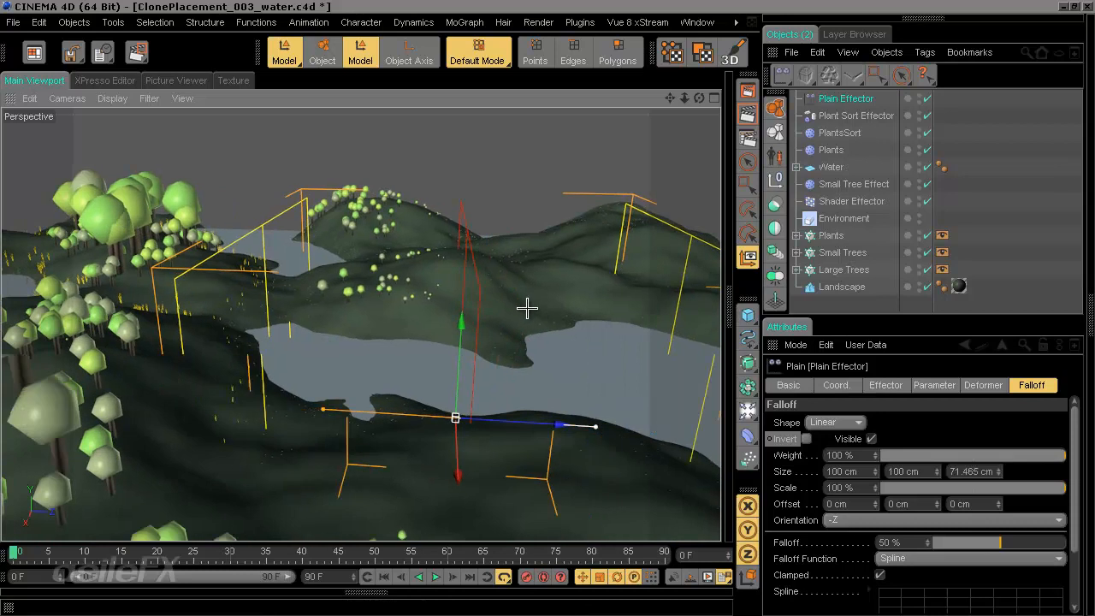
{"action": "left_click_drag", "start_coordinate": [584, 308], "coordinate": [538, 419]}
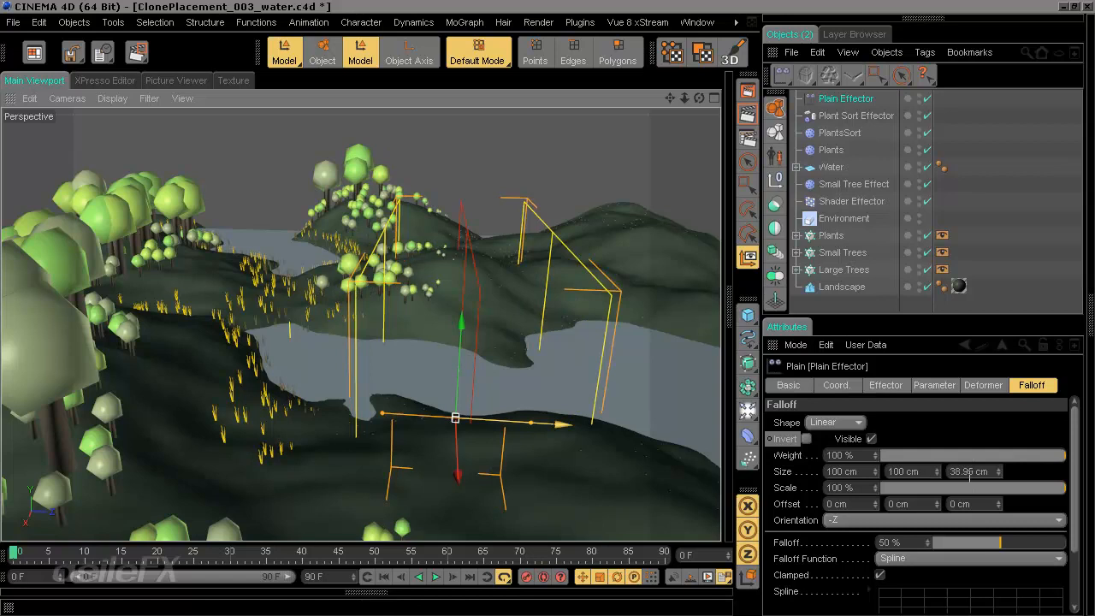
{"action": "left_click_drag", "start_coordinate": [513, 337], "coordinate": [466, 269], "text": "alt"}
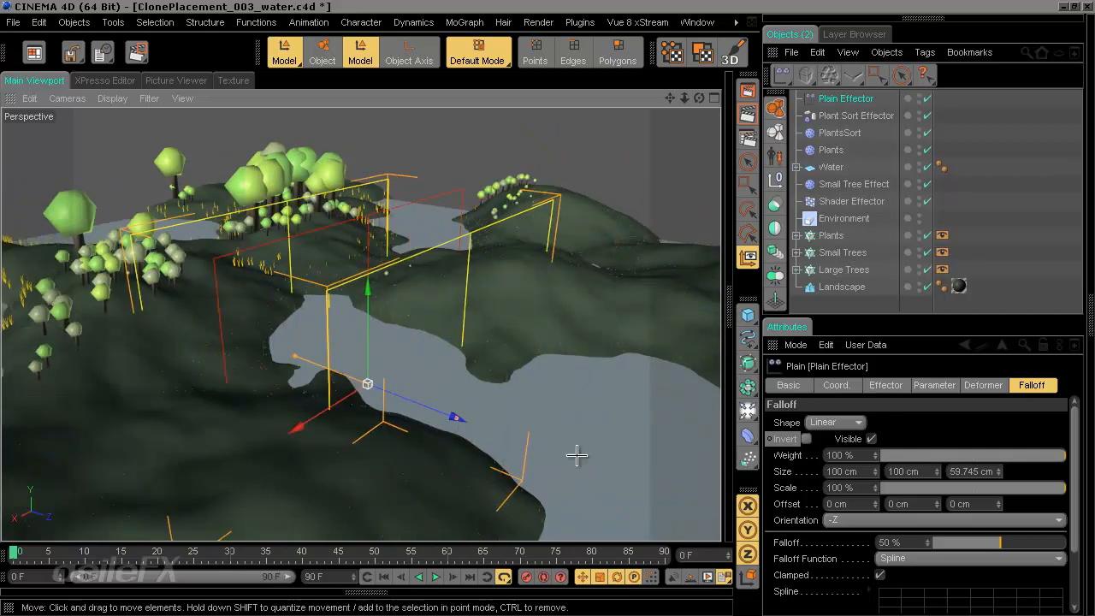
Step: Move the effector along its Z axis over the river to test the growth with the resized falloff
{"action": "left_click_drag", "start_coordinate": [577, 455], "coordinate": [549, 306], "text": "alt"}
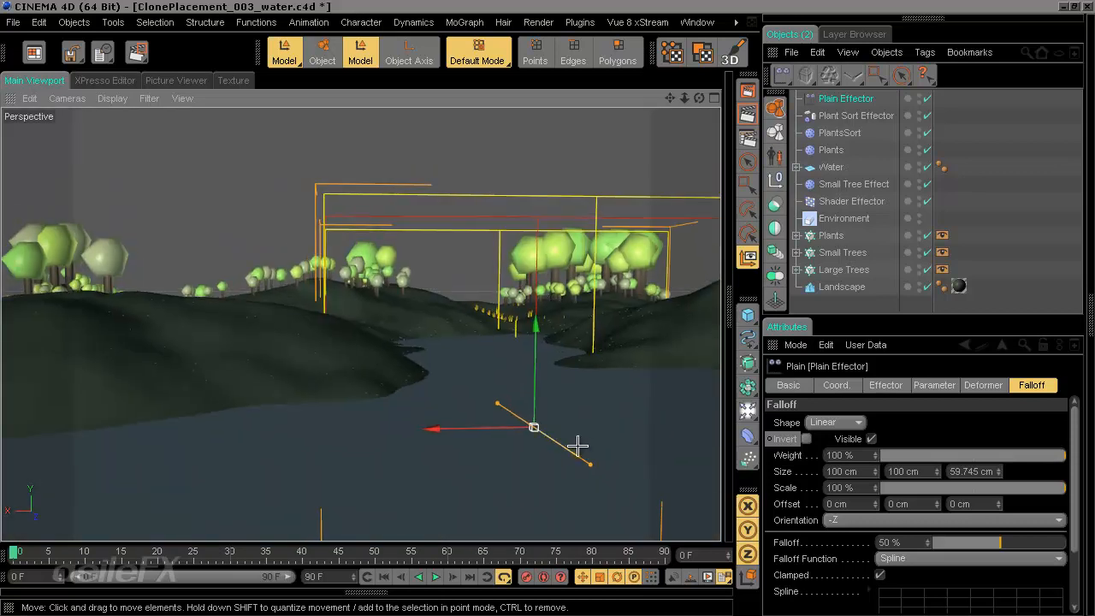
{"action": "left_click_drag", "start_coordinate": [568, 440], "coordinate": [548, 307]}
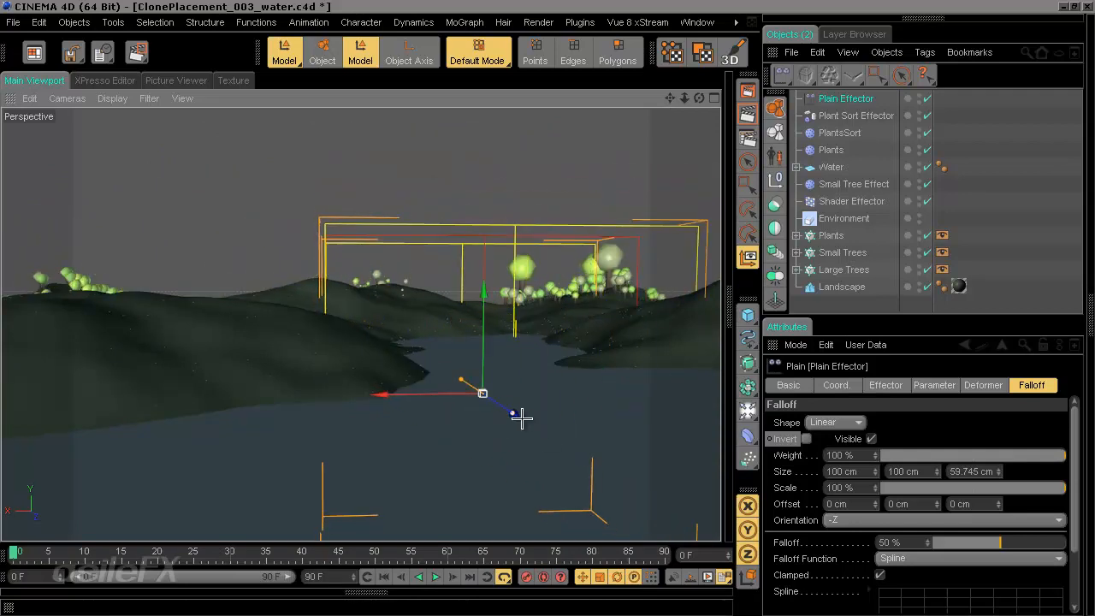
Step: Move the Plain Effector farther toward the foreground along its Z axis and view the growing clones from above the river
{"action": "left_click_drag", "start_coordinate": [522, 417], "coordinate": [359, 265]}
{"action": "left_click_drag", "start_coordinate": [525, 301], "coordinate": [419, 254]}
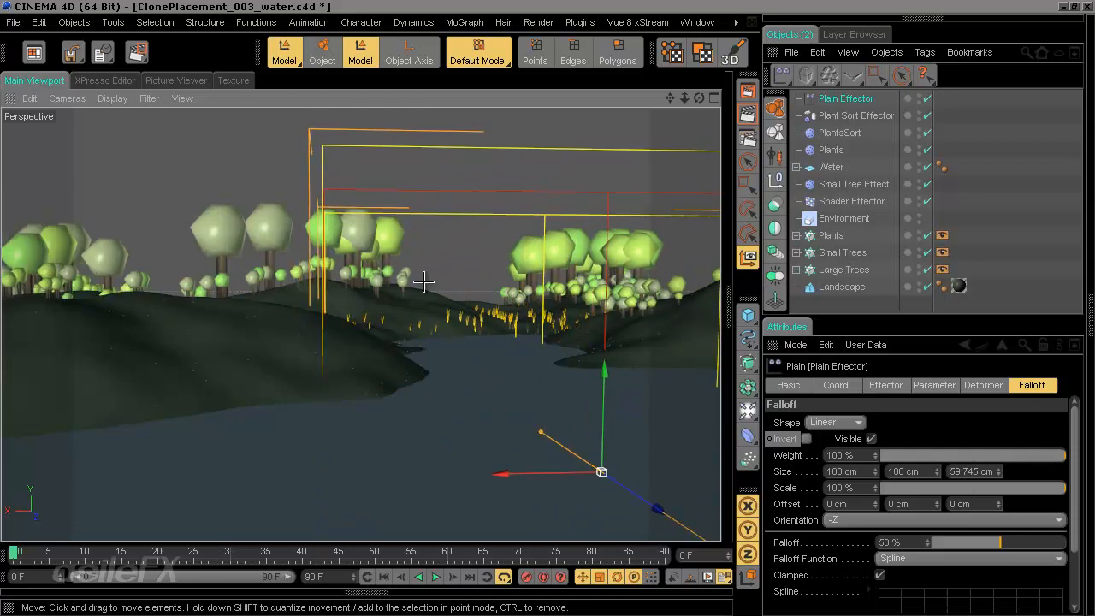
{"action": "left_click_drag", "start_coordinate": [466, 409], "coordinate": [546, 308], "text": "alt"}
{"action": "scroll", "coordinate": [546, 306], "scroll_direction": "down", "scroll_amount": 3}
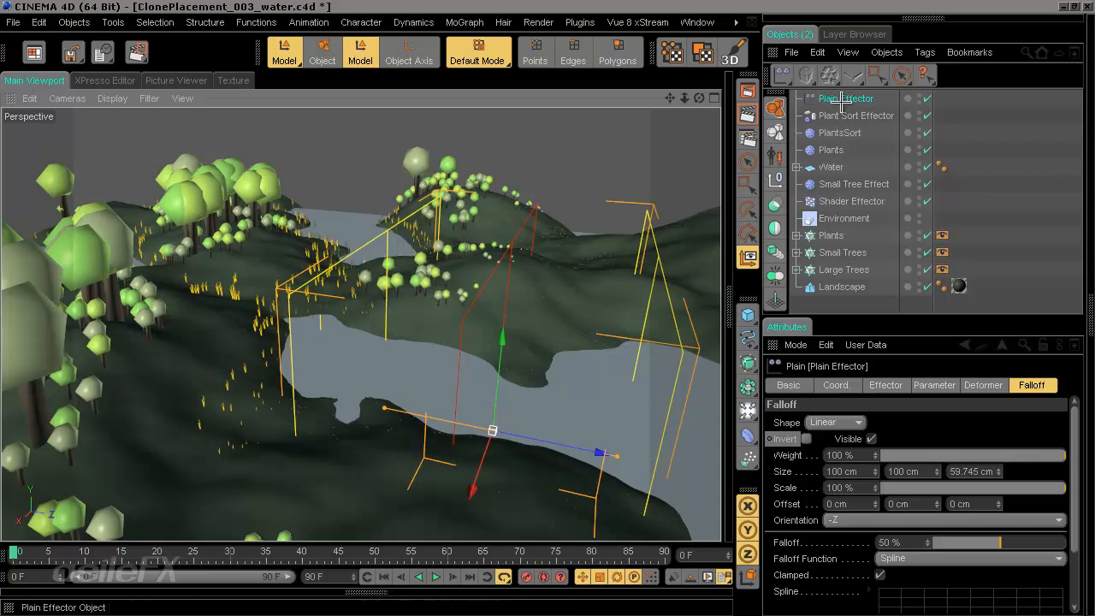
Step: Duplicate the Plain Effector and rename the copy Plain Effector_Plants
{"action": "key", "text": "ctrl+c"}
{"action": "key", "text": "ctrl+v"}
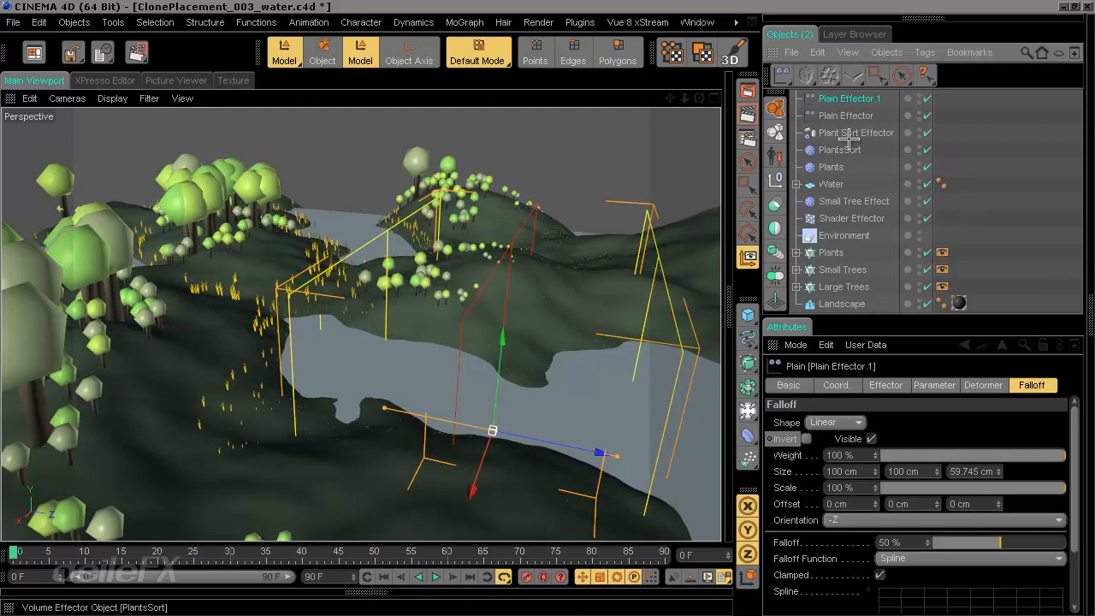
{"action": "double_click", "coordinate": [856, 100]}
{"action": "key", "text": "BackSpace"}
{"action": "key", "text": "BackSpace"}
{"action": "type", "text": "_Plants"}
{"action": "key", "text": "Return"}
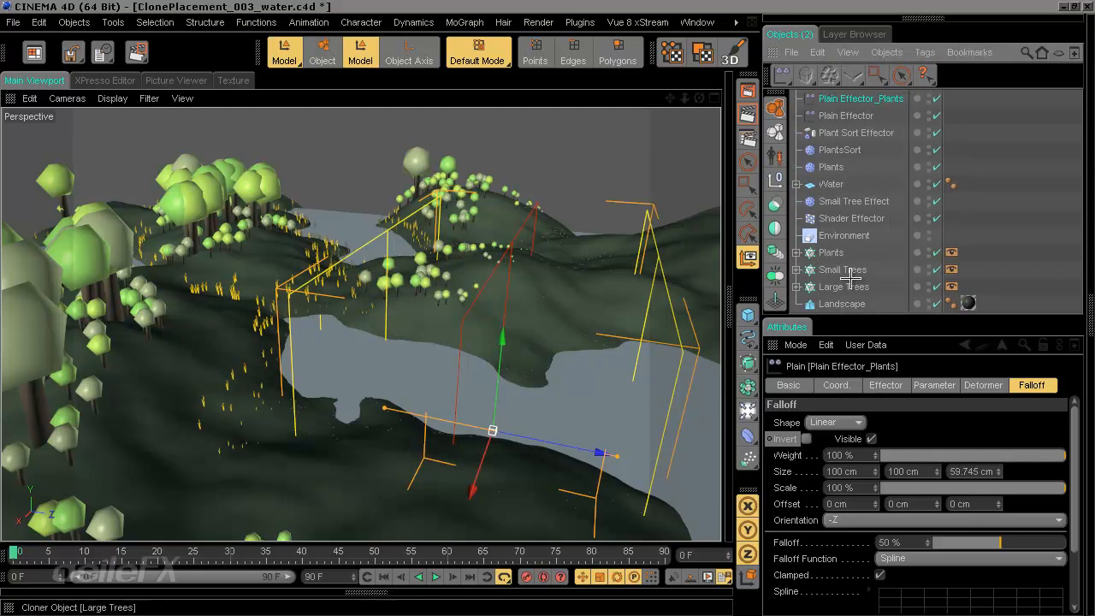
Step: Replace the Plain Effector with Plain Effector_Plants in the Plants cloner's effector list
{"action": "left_click", "coordinate": [831, 252]}
{"action": "left_click", "coordinate": [984, 385]}
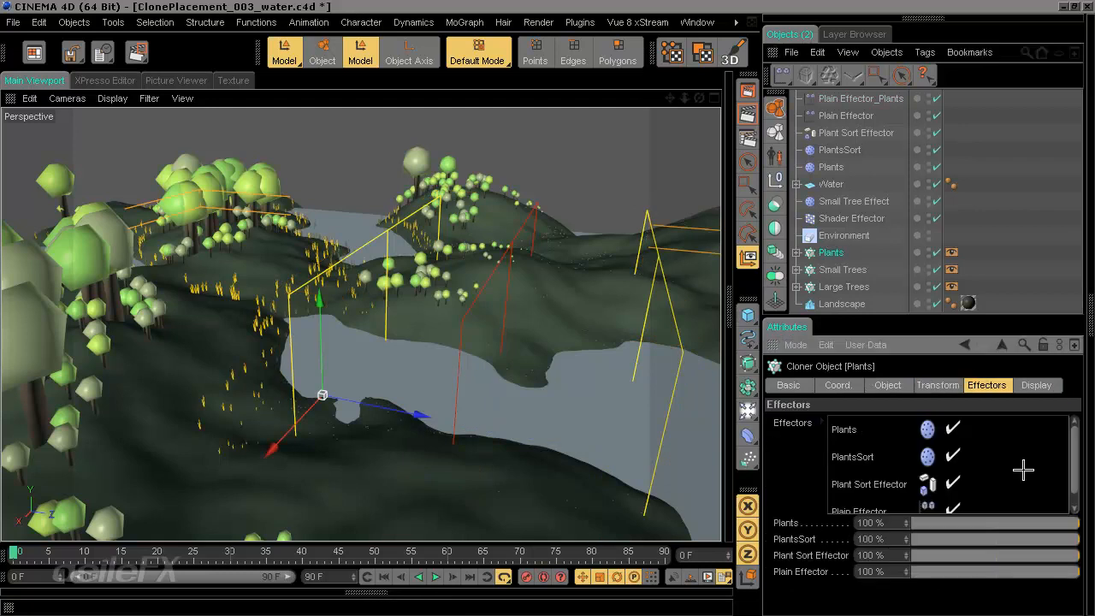
{"action": "scroll", "coordinate": [860, 508], "scroll_direction": "down", "scroll_amount": 1}
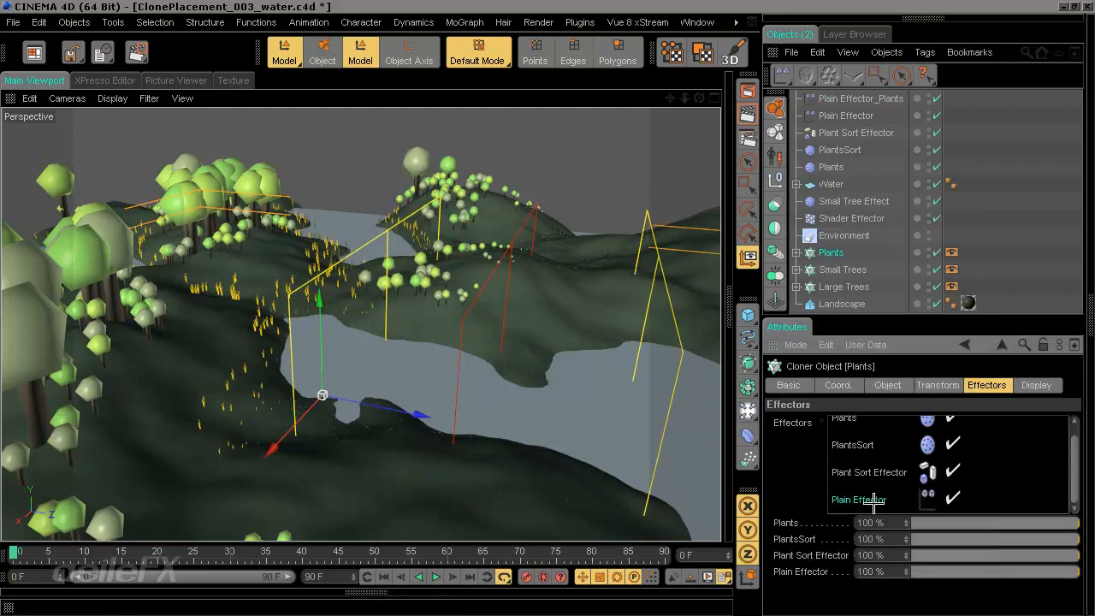
{"action": "key", "text": "Delete"}
{"action": "left_click_drag", "start_coordinate": [852, 99], "coordinate": [877, 484]}
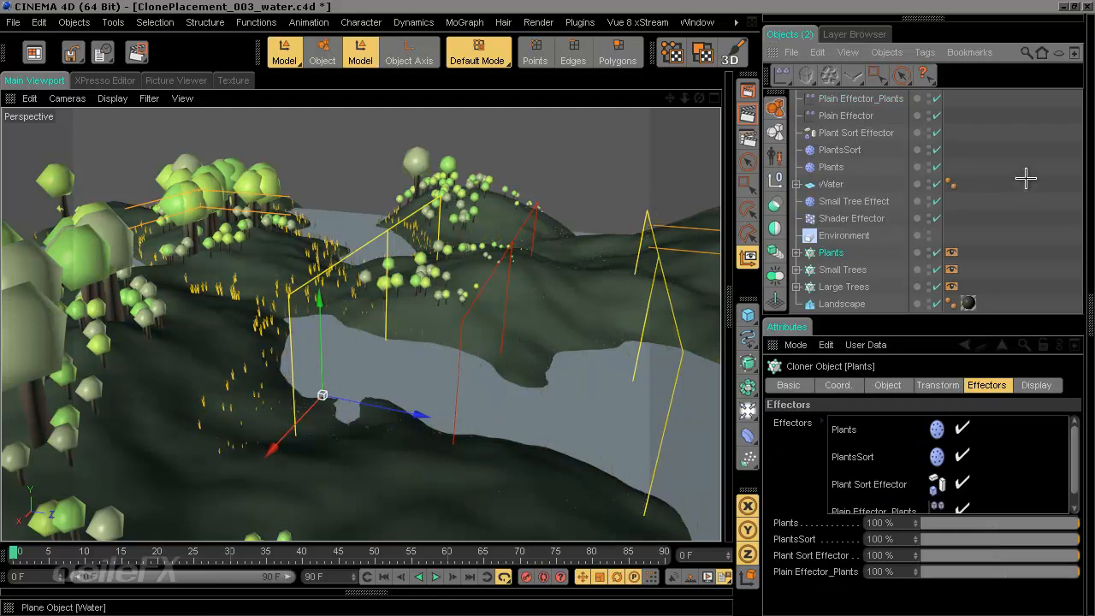
Step: Move Plain Effector_Plants ahead of the tree effector along its Z axis and narrow its falloff region in Z
{"action": "left_click", "coordinate": [966, 179]}
{"action": "left_click", "coordinate": [866, 98]}
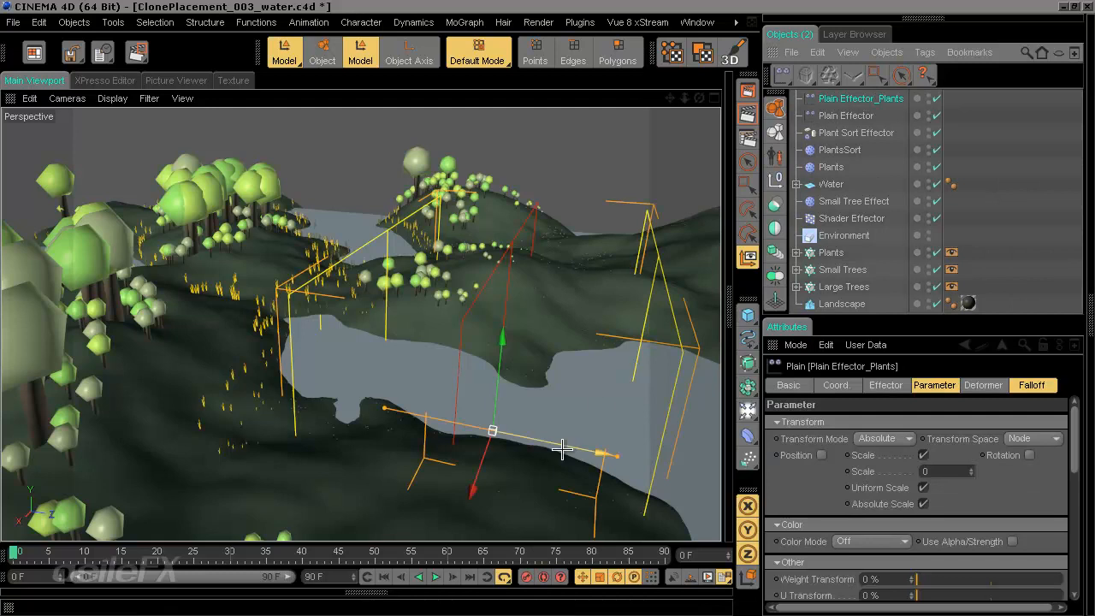
{"action": "left_click_drag", "start_coordinate": [591, 450], "coordinate": [544, 442]}
{"action": "middle_click_drag", "start_coordinate": [545, 443], "coordinate": [543, 308], "text": "alt"}
{"action": "left_click_drag", "start_coordinate": [544, 308], "coordinate": [607, 390], "text": "alt"}
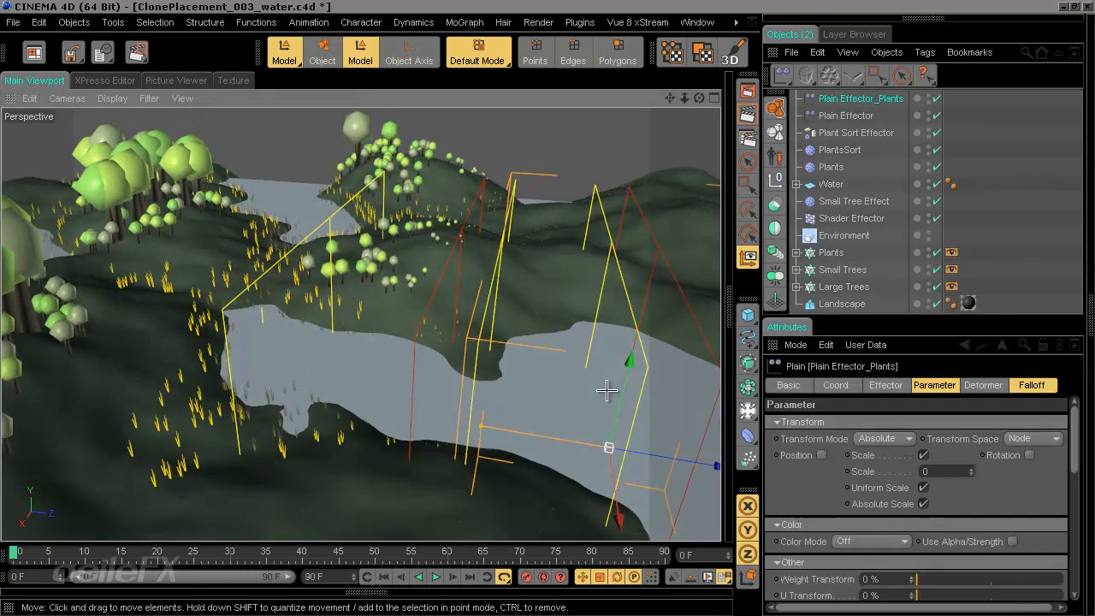
{"action": "middle_click_drag", "start_coordinate": [607, 390], "coordinate": [535, 300], "text": "alt"}
{"action": "left_click_drag", "start_coordinate": [408, 391], "coordinate": [546, 308]}
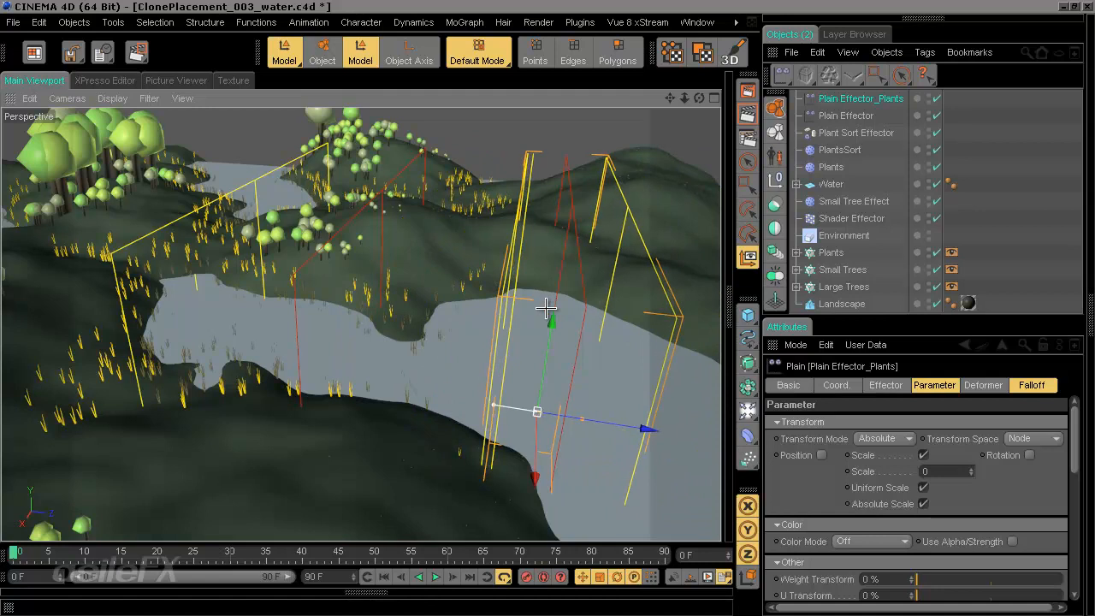
Step: Adjust the Z position of Plain Effector_Plants and move both plain effectors together to test the staggered growth
{"action": "left_click_drag", "start_coordinate": [646, 427], "coordinate": [526, 408]}
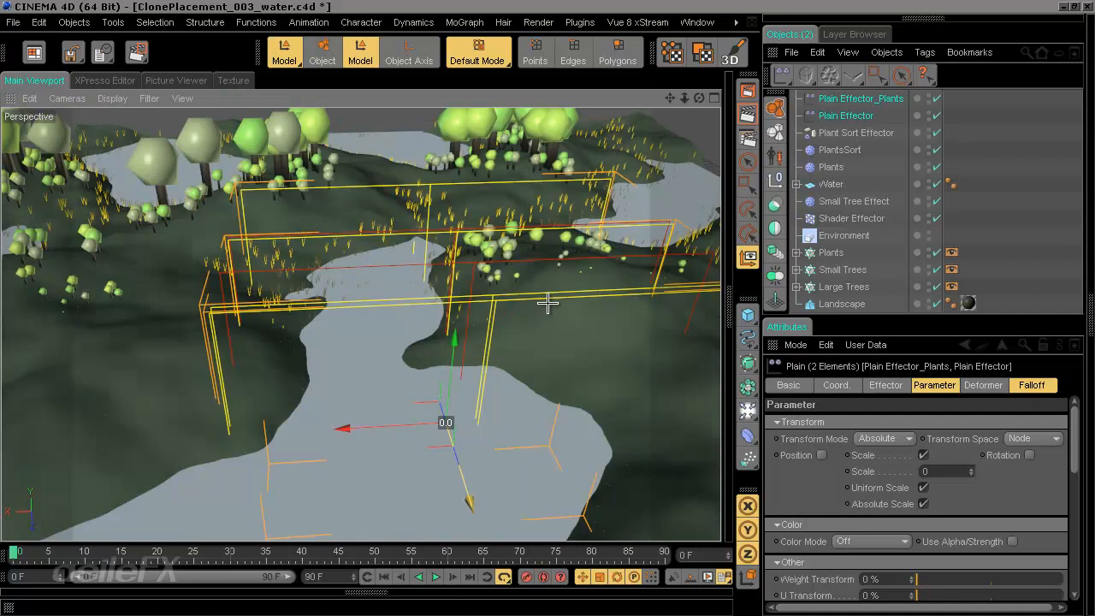
{"action": "left_click_drag", "start_coordinate": [445, 421], "coordinate": [530, 312]}
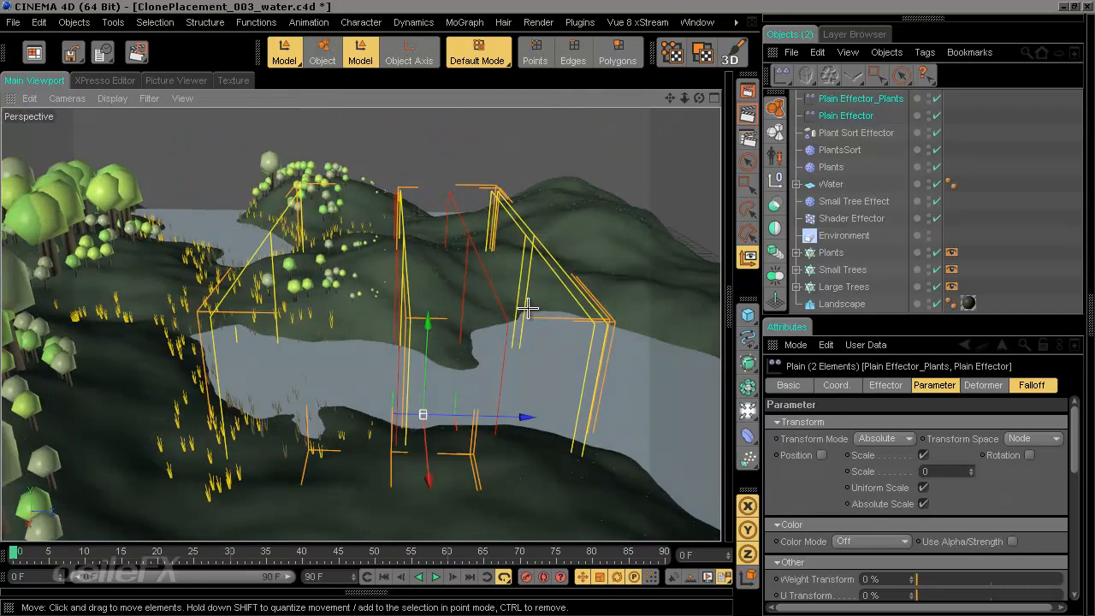
Step: Reposition Plain Effector_Plants alone along its Z axis and slightly widen its falloff region in Z
{"action": "left_click", "coordinate": [861, 99]}
{"action": "left_click_drag", "start_coordinate": [526, 421], "coordinate": [539, 310]}
{"action": "left_click_drag", "start_coordinate": [440, 354], "coordinate": [530, 415], "text": "alt"}
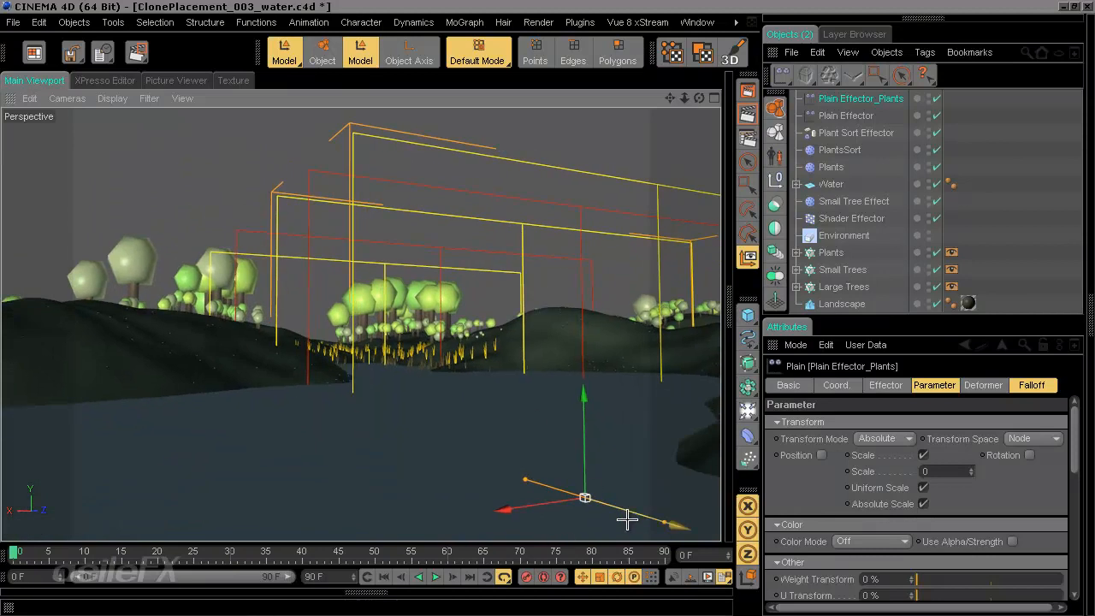
{"action": "mouse_move", "coordinate": [663, 521]}
{"action": "left_mouse_down"}
{"action": "mouse_move", "coordinate": [543, 303]}
{"action": "mouse_move", "coordinate": [655, 501]}
{"action": "left_mouse_up"}
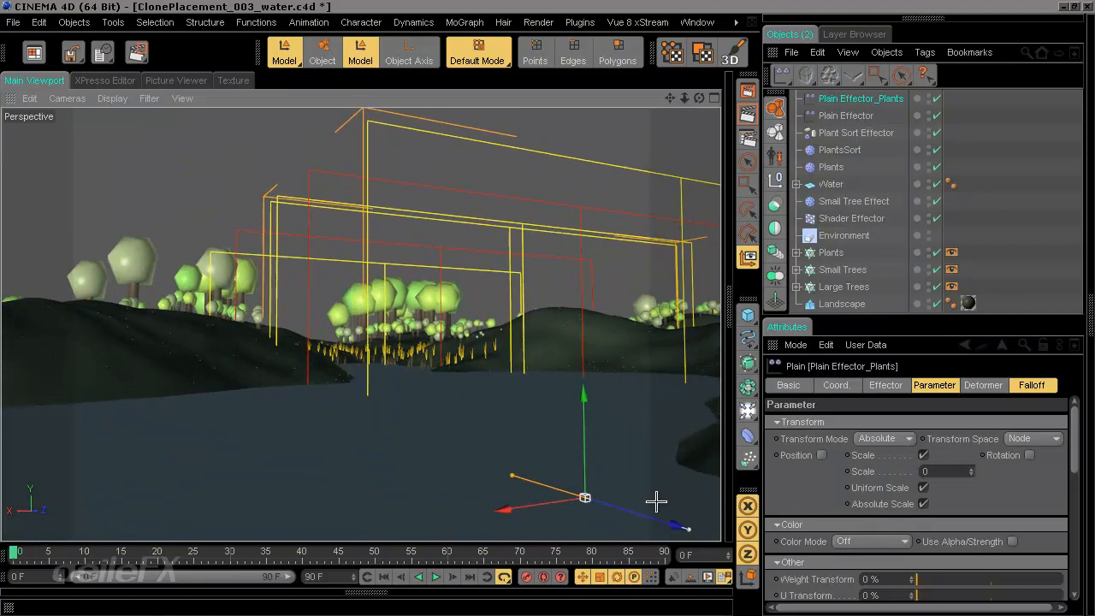
Step: Move both plain effectors together along the Z axis, deselect them and view the result over the river
{"action": "left_click", "coordinate": [846, 115], "text": "ctrl"}
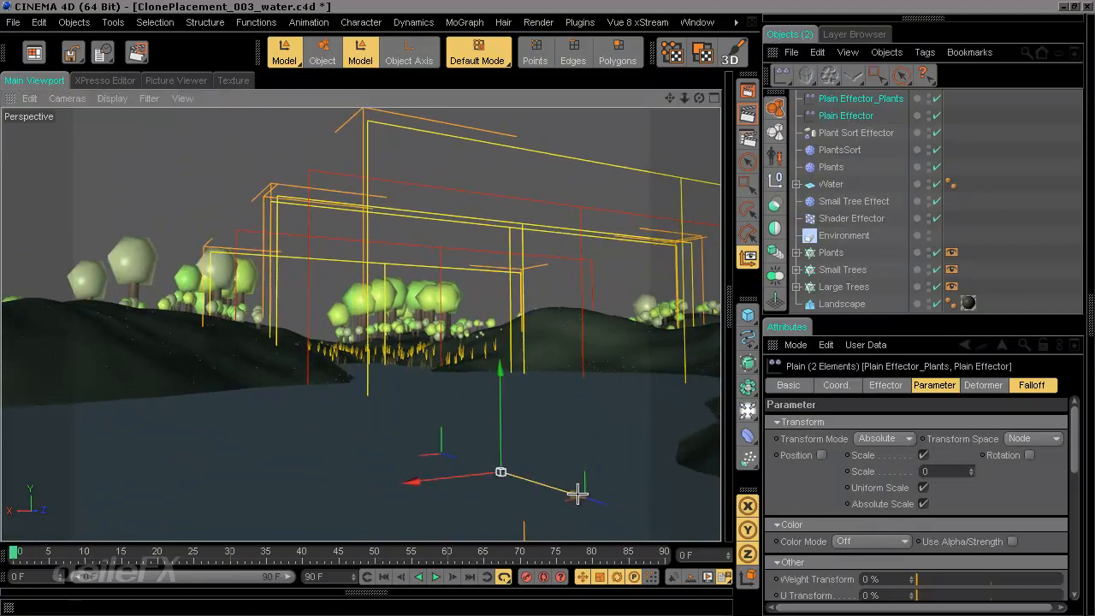
{"action": "left_click_drag", "start_coordinate": [579, 488], "coordinate": [547, 309]}
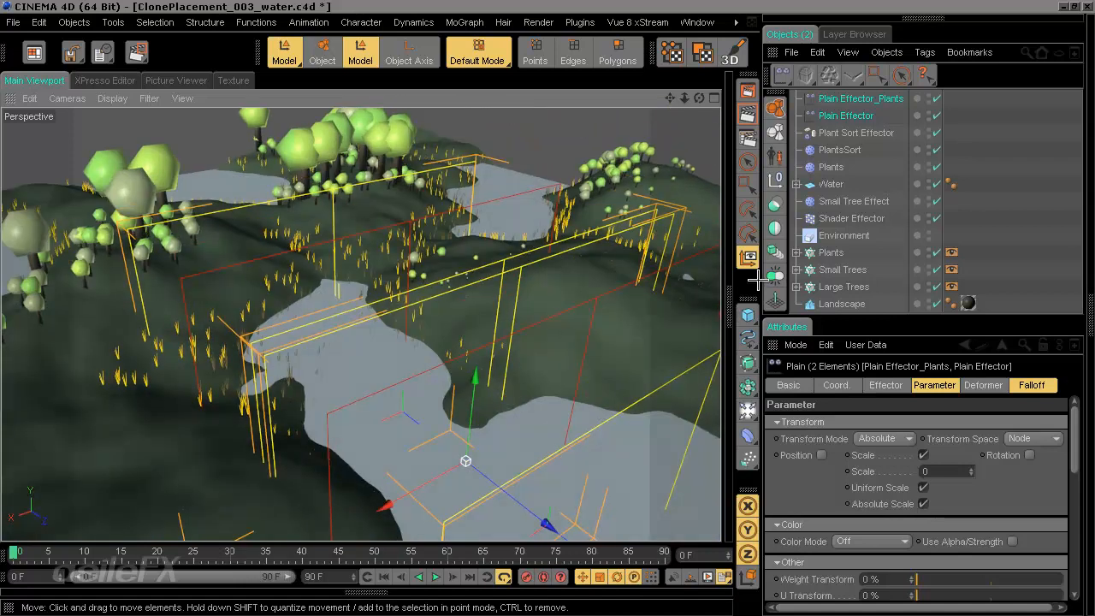
{"action": "left_click", "coordinate": [984, 164]}
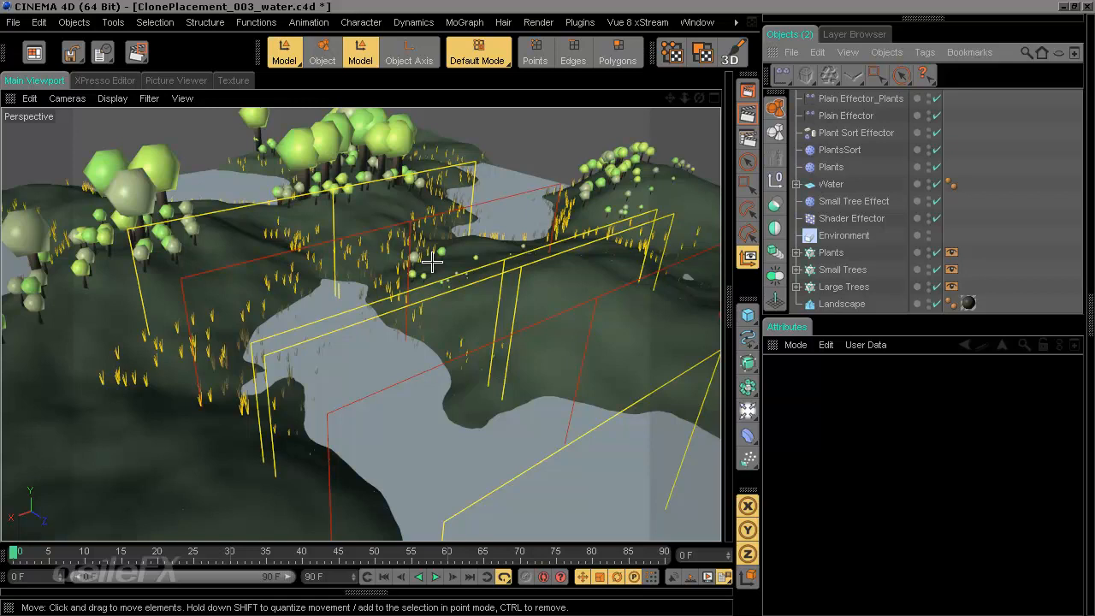
{"action": "left_click_drag", "start_coordinate": [428, 270], "coordinate": [557, 307], "text": "alt"}
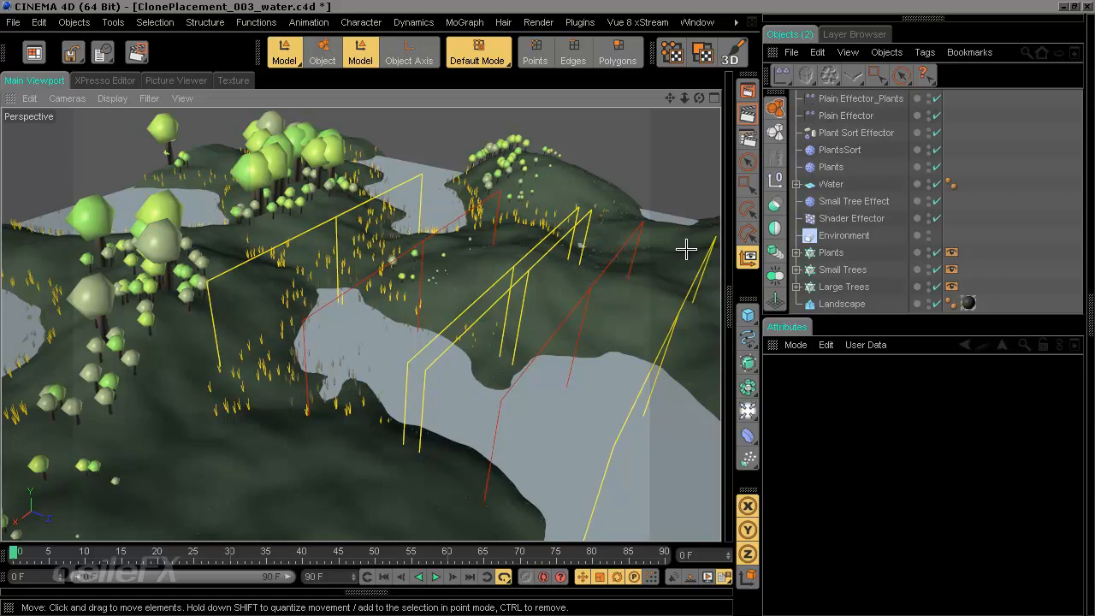
Step: Test the tree Plain Effector with a falloff weight of 0%, and restore the weight to 100%
{"action": "left_click", "coordinate": [839, 115]}
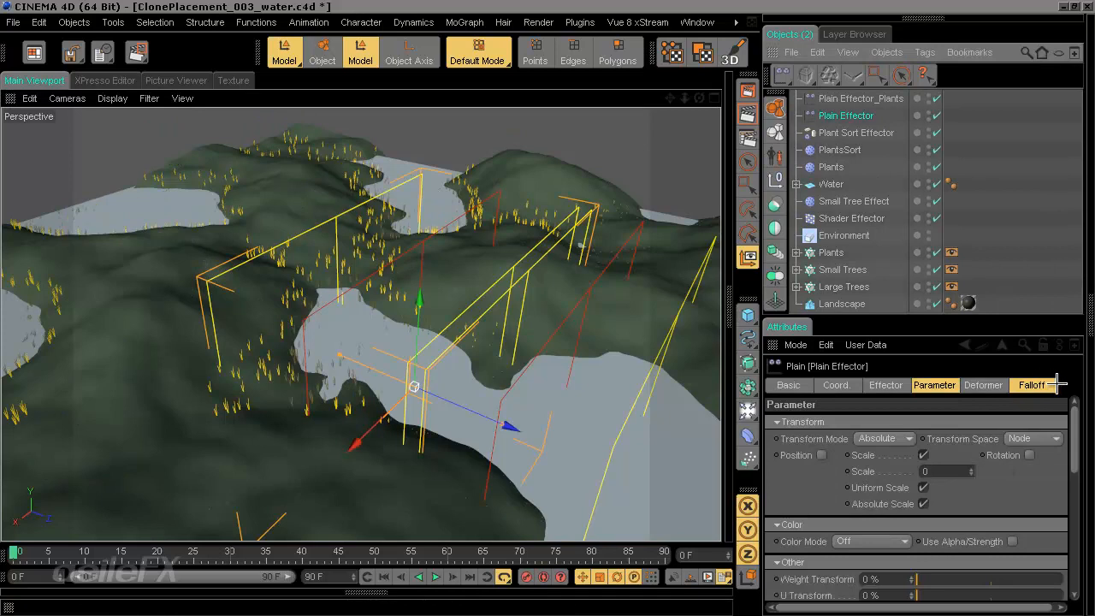
{"action": "left_click", "coordinate": [1035, 385]}
{"action": "left_click_drag", "start_coordinate": [910, 454], "coordinate": [881, 456]}
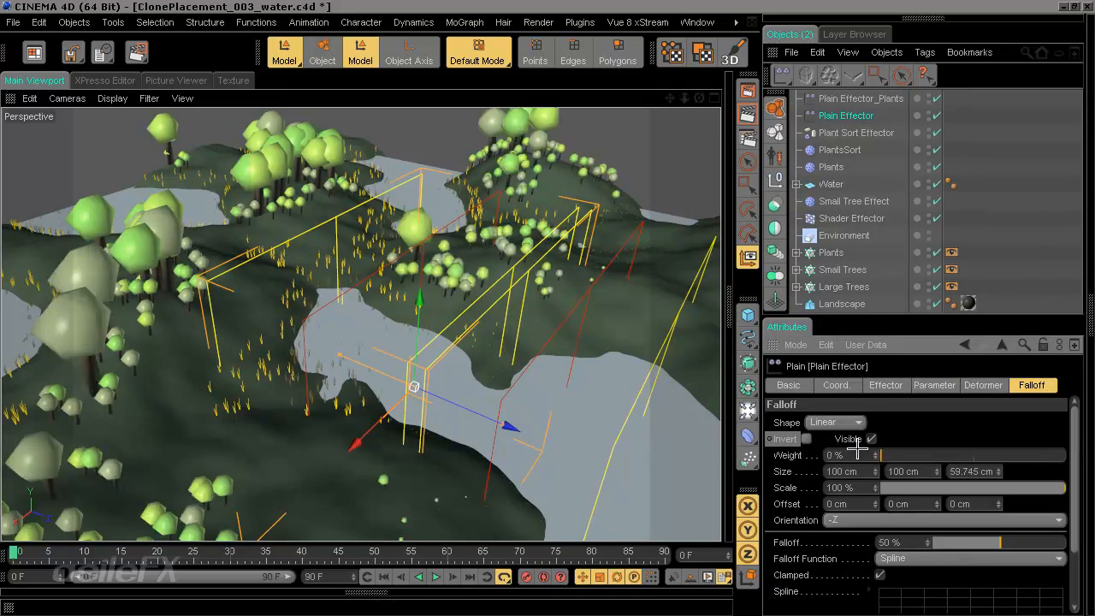
{"action": "left_click_drag", "start_coordinate": [954, 448], "coordinate": [1084, 446]}
{"action": "left_click", "coordinate": [1010, 257]}
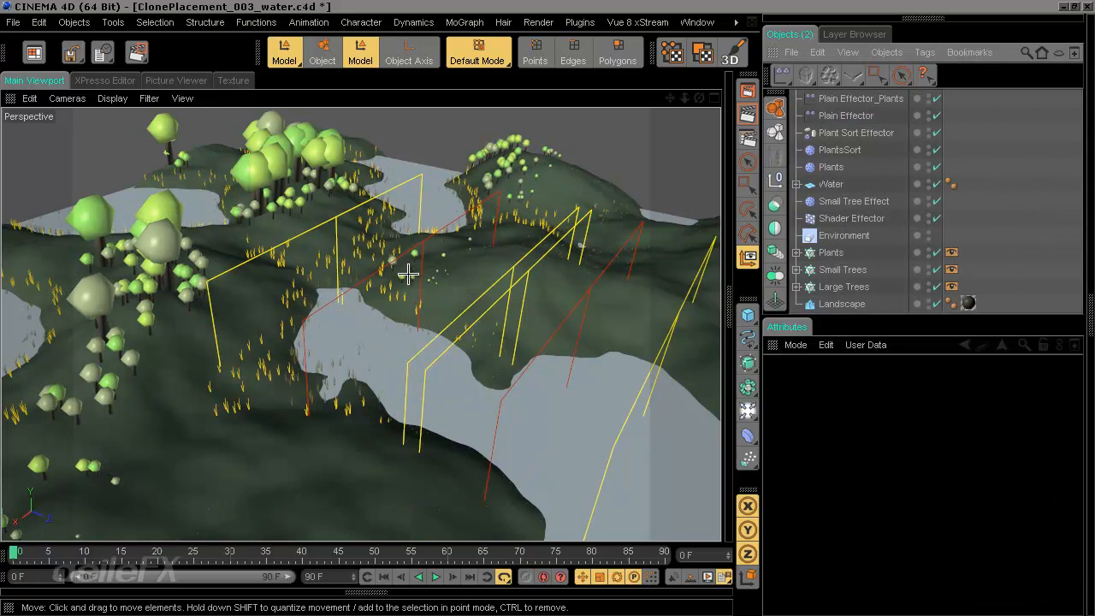
Step: Examine the partly grown trees and plants around the falloff regions from several sides and from river level
{"action": "left_click_drag", "start_coordinate": [544, 315], "coordinate": [547, 306], "text": "alt"}
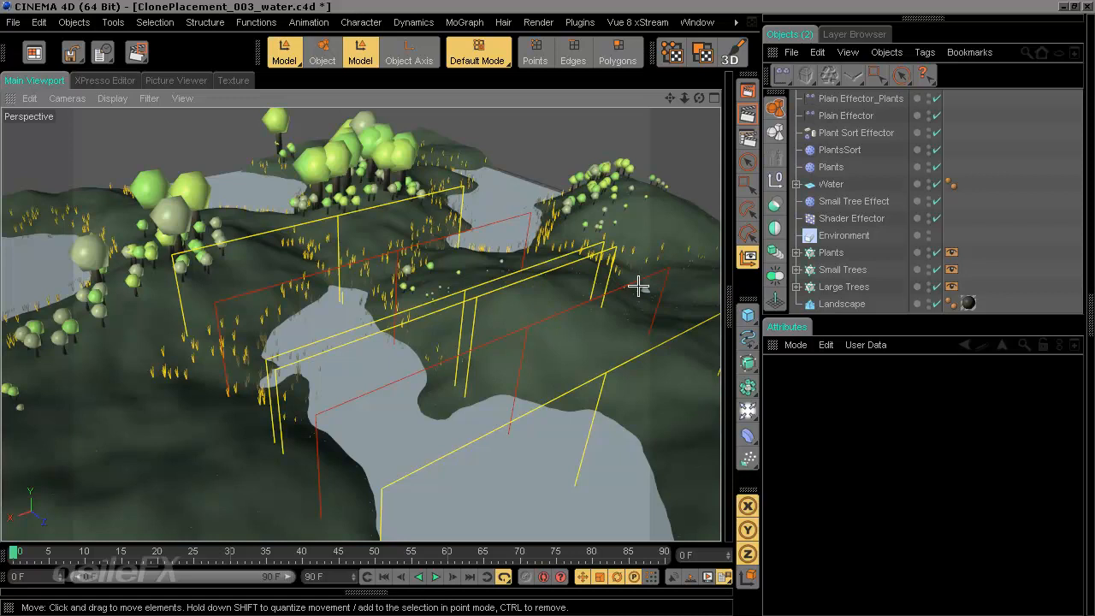
{"action": "left_click_drag", "start_coordinate": [638, 286], "coordinate": [497, 283], "text": "alt"}
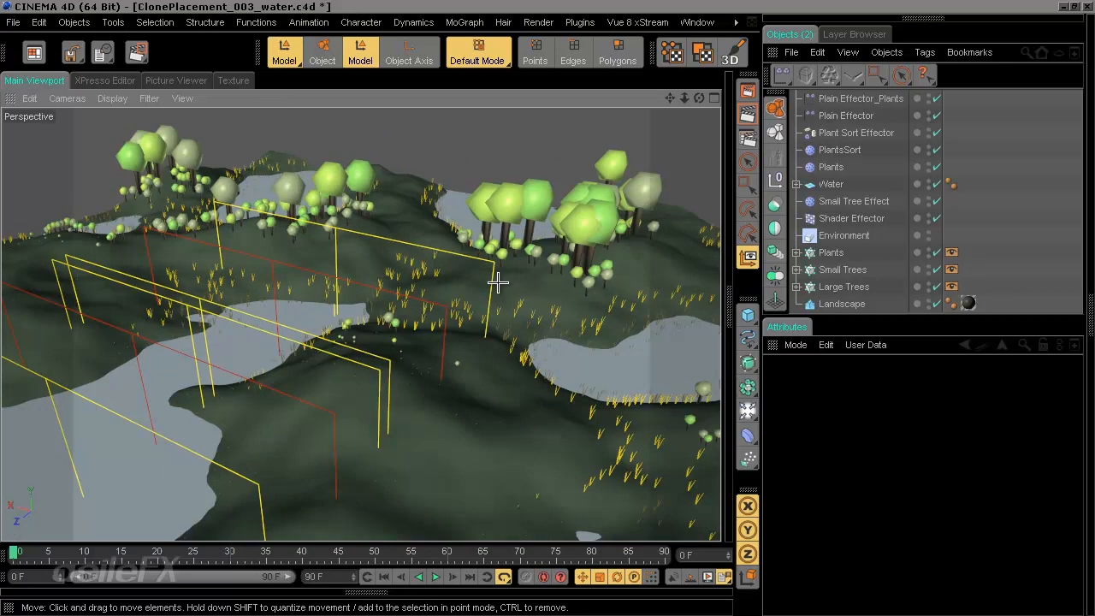
{"action": "left_click_drag", "start_coordinate": [587, 254], "coordinate": [503, 310], "text": "alt"}
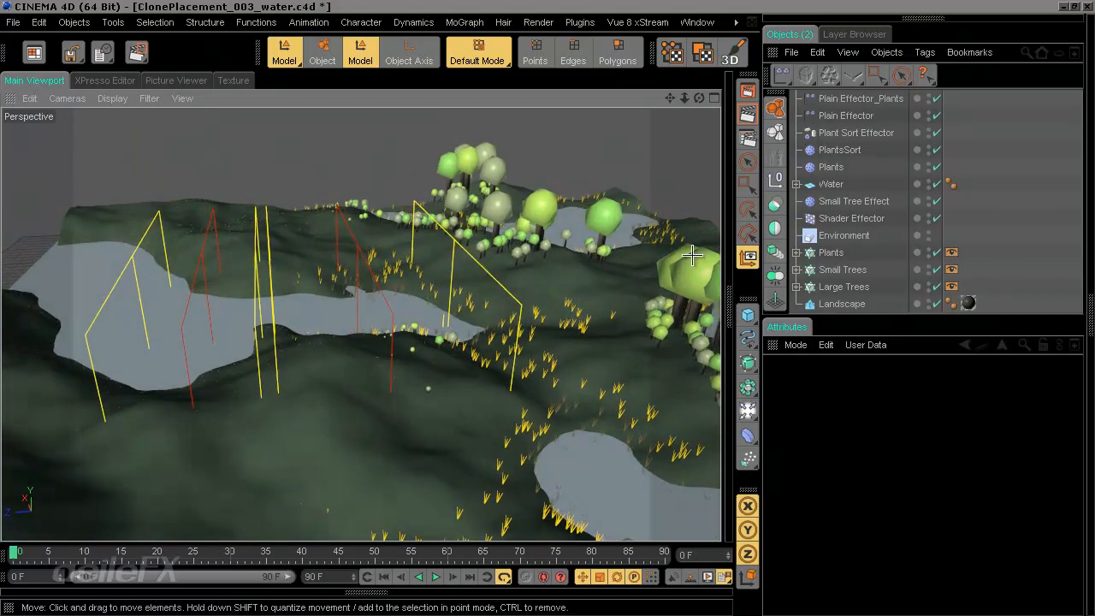
{"action": "left_click_drag", "start_coordinate": [537, 331], "coordinate": [599, 306], "text": "alt"}
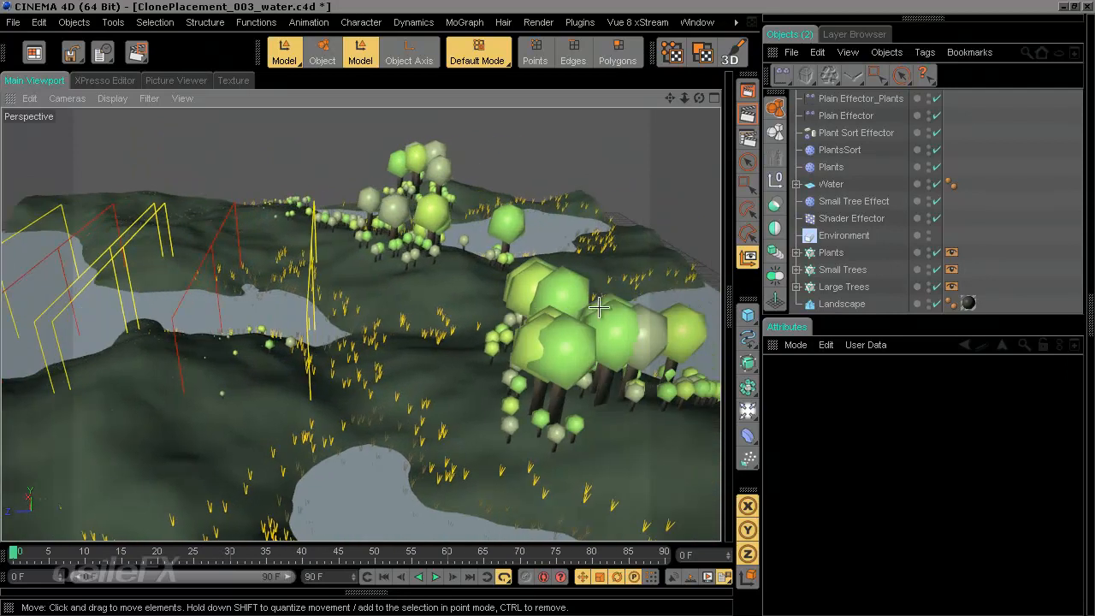
{"action": "left_click_drag", "start_coordinate": [438, 347], "coordinate": [548, 311], "text": "alt"}
{"action": "mouse_move", "coordinate": [510, 406]}
{"action": "left_mouse_down", "text": "alt"}
{"action": "mouse_move", "coordinate": [543, 303]}
{"action": "mouse_move", "coordinate": [567, 298]}
{"action": "mouse_move", "coordinate": [501, 419]}
{"action": "left_mouse_up", "text": "alt"}
{"action": "left_click_drag", "start_coordinate": [617, 476], "coordinate": [526, 302], "text": "alt"}
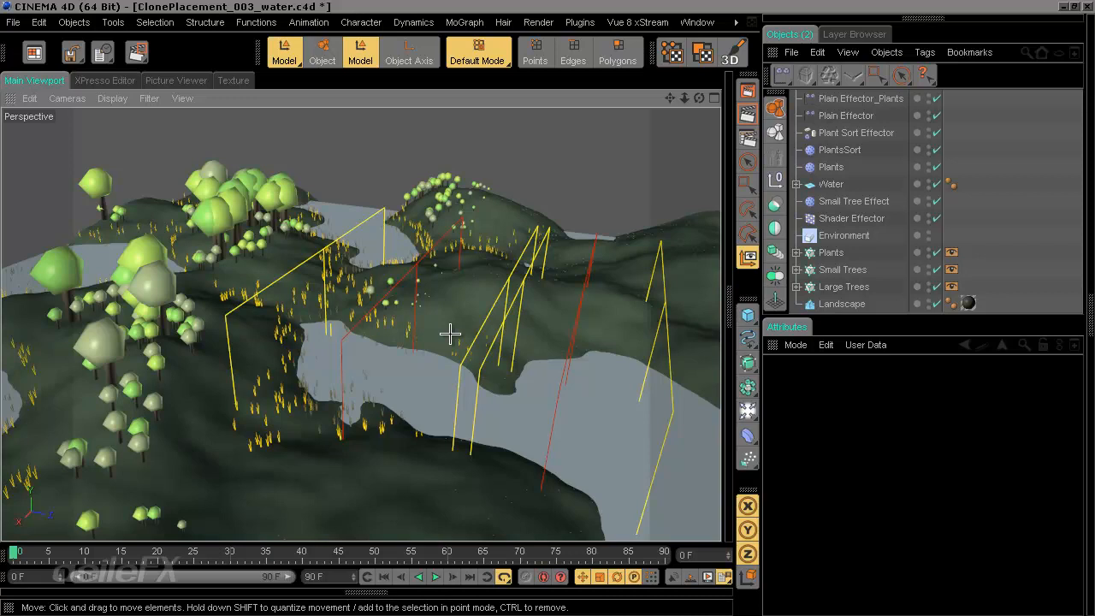
{"action": "left_click_drag", "start_coordinate": [546, 310], "coordinate": [522, 303], "text": "alt"}
{"action": "middle_click_drag", "start_coordinate": [549, 309], "coordinate": [558, 302], "text": "alt"}
{"action": "mouse_move", "coordinate": [558, 302]}
{"action": "left_mouse_down", "text": "alt"}
{"action": "mouse_move", "coordinate": [548, 305]}
{"action": "mouse_move", "coordinate": [557, 333]}
{"action": "mouse_move", "coordinate": [542, 320]}
{"action": "mouse_move", "coordinate": [548, 300]}
{"action": "mouse_move", "coordinate": [553, 320]}
{"action": "mouse_move", "coordinate": [544, 310]}
{"action": "left_mouse_up", "text": "alt"}
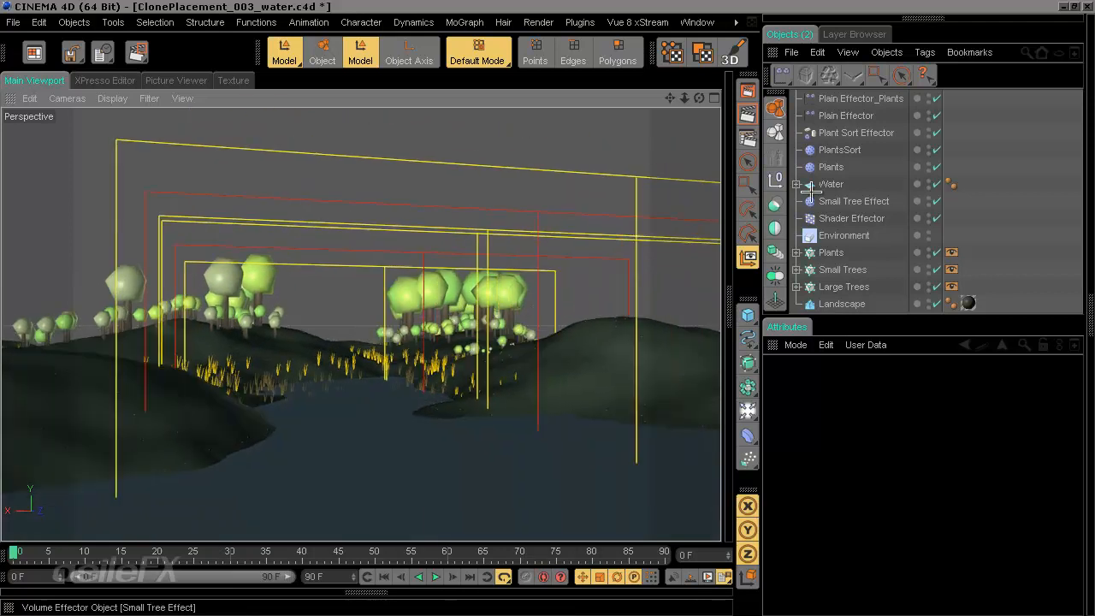
Step: Select Plain Effector_Plants and Plain Effector, advance them together along the Z axis, and inspect the growth from above
{"action": "left_click", "coordinate": [844, 98]}
{"action": "left_click", "coordinate": [845, 116], "text": "ctrl"}
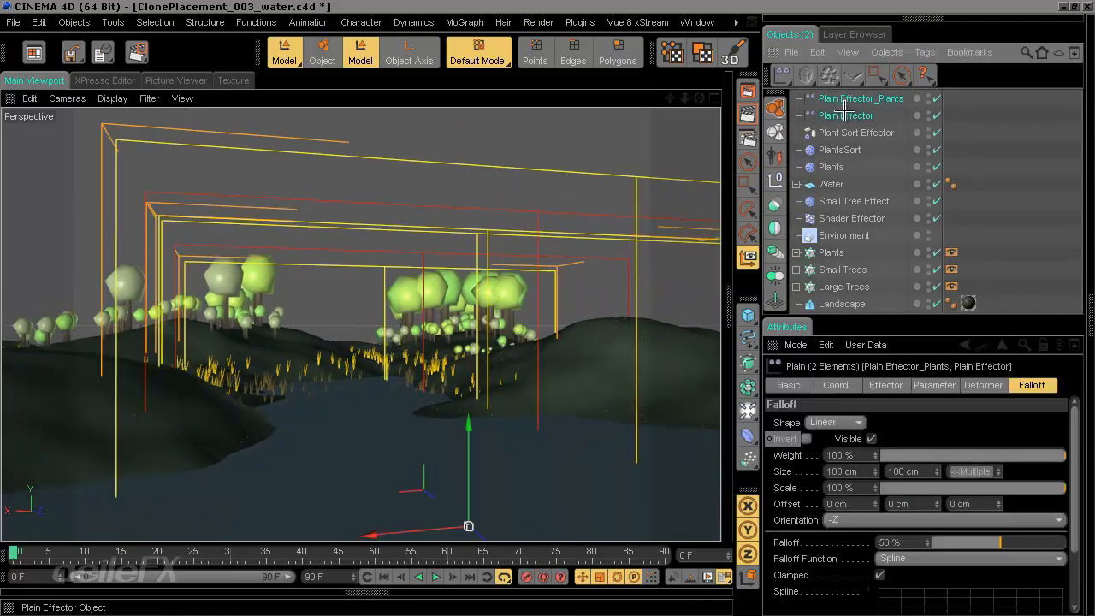
{"action": "left_click_drag", "start_coordinate": [479, 531], "coordinate": [474, 403]}
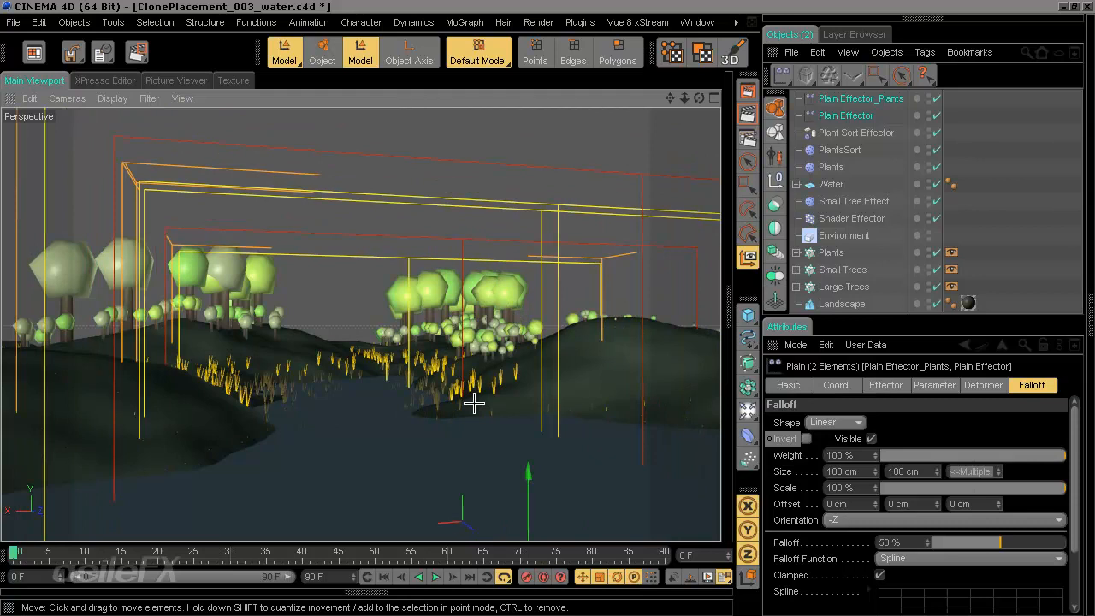
{"action": "left_click_drag", "start_coordinate": [549, 320], "coordinate": [521, 354], "text": "alt"}
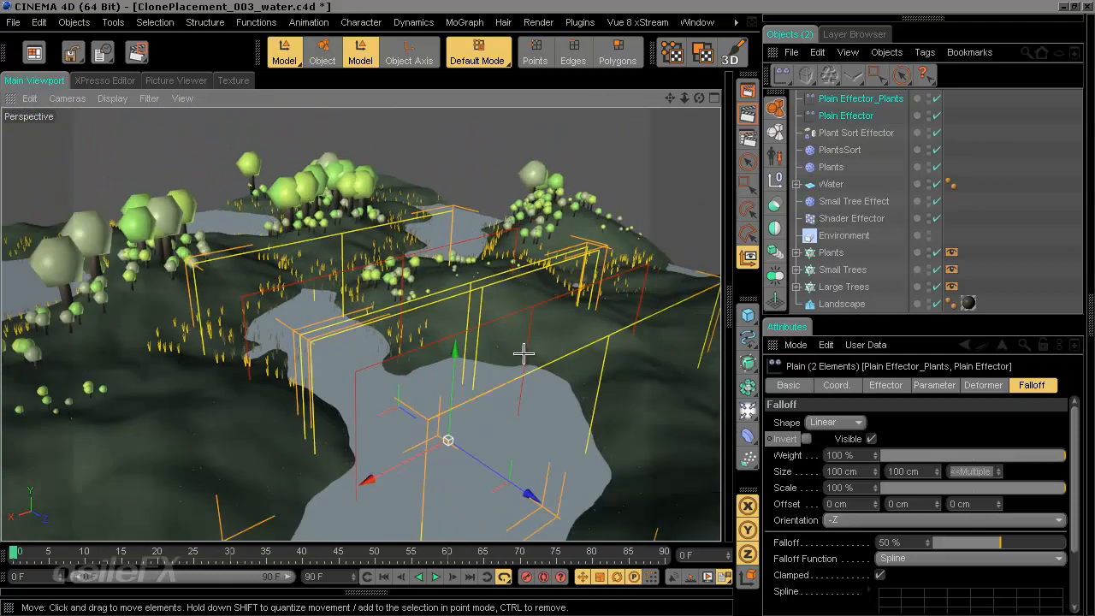
{"action": "mouse_move", "coordinate": [560, 310]}
{"action": "left_mouse_down", "text": "alt"}
{"action": "mouse_move", "coordinate": [607, 312]}
{"action": "mouse_move", "coordinate": [562, 308]}
{"action": "left_mouse_up", "text": "alt"}
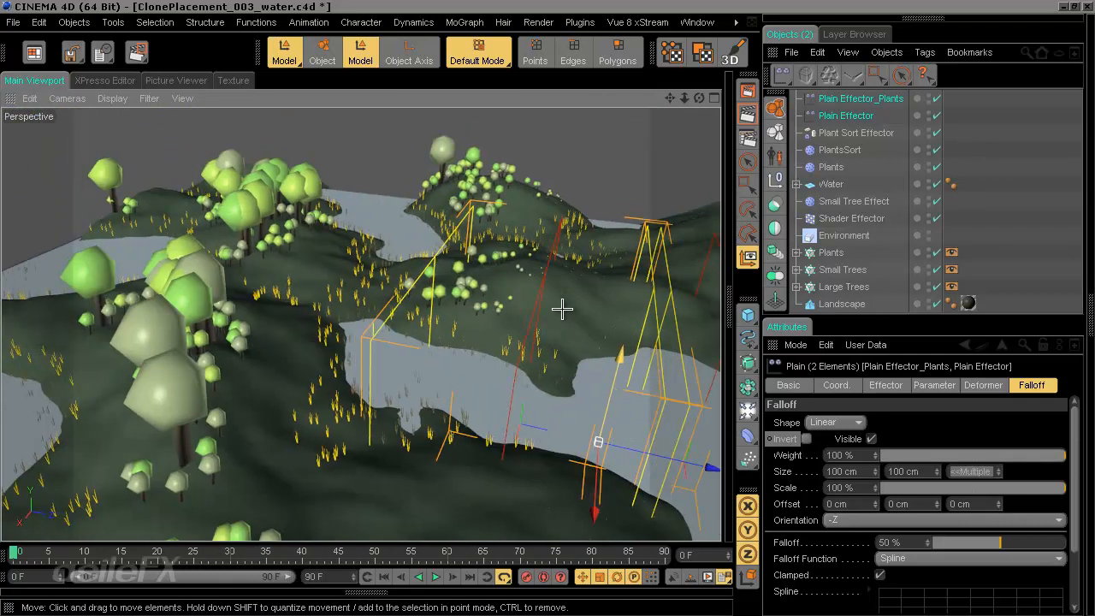
{"action": "left_click_drag", "start_coordinate": [643, 383], "coordinate": [543, 308], "text": "alt"}
{"action": "left_click_drag", "start_coordinate": [559, 368], "coordinate": [547, 308], "text": "alt"}
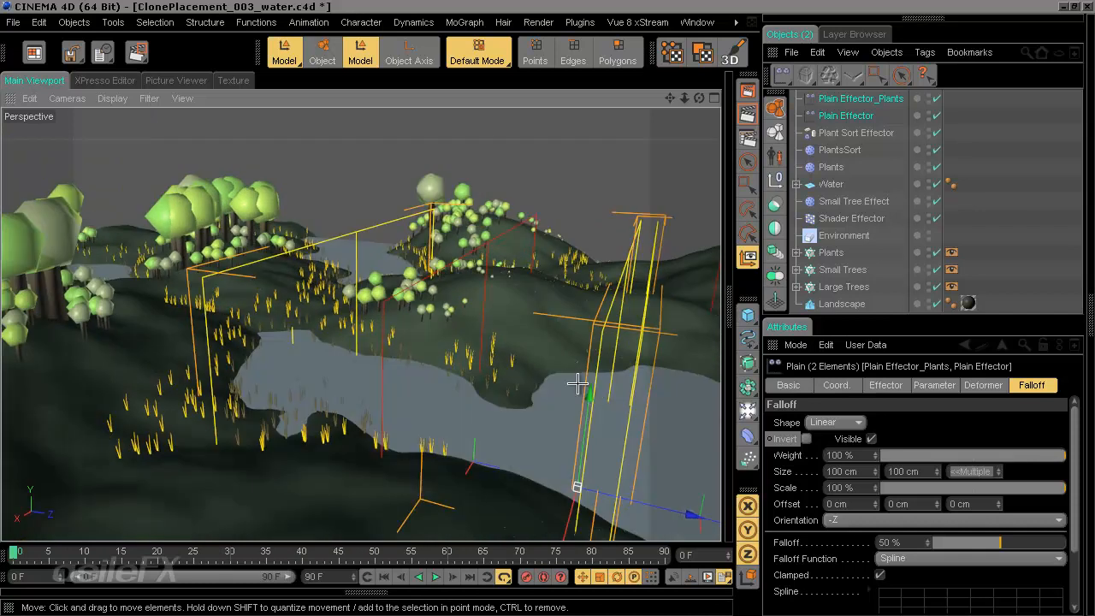
Step: Select only the tree Plain Effector and enable rotation in its transform parameters
{"action": "left_click", "coordinate": [858, 115]}
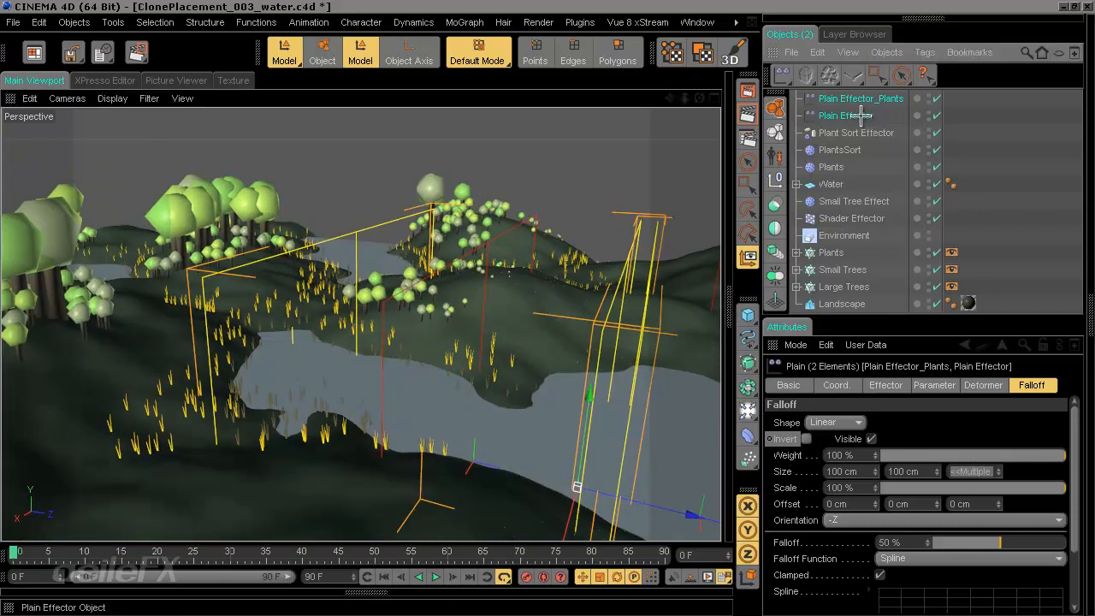
{"action": "left_click", "coordinate": [890, 385]}
{"action": "left_click", "coordinate": [971, 385]}
{"action": "left_click", "coordinate": [942, 385]}
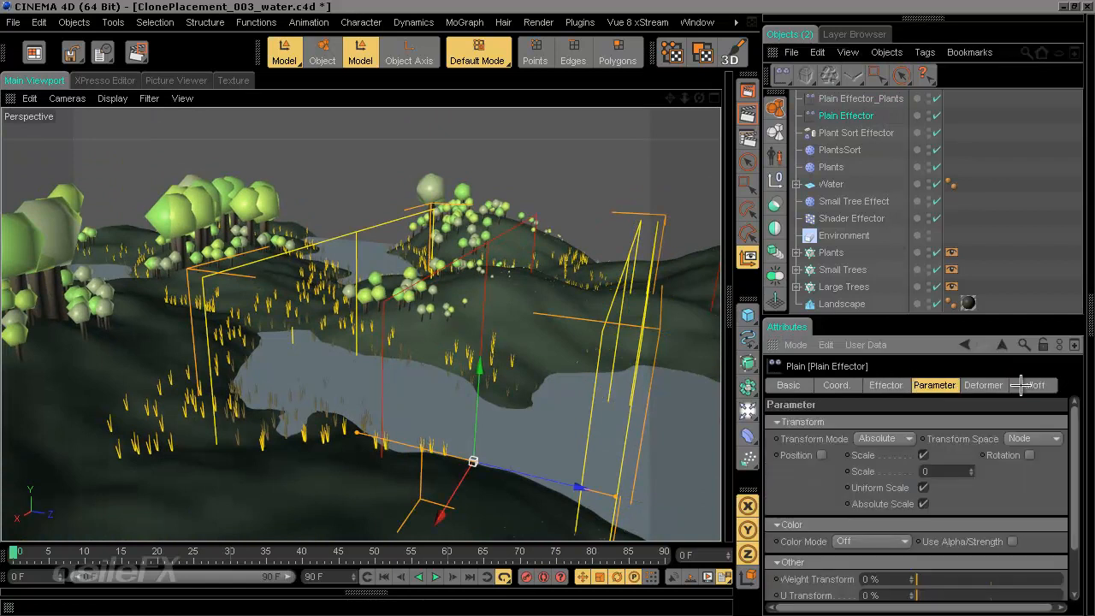
{"action": "left_click", "coordinate": [1026, 385]}
{"action": "left_click", "coordinate": [963, 386]}
{"action": "left_click", "coordinate": [948, 385]}
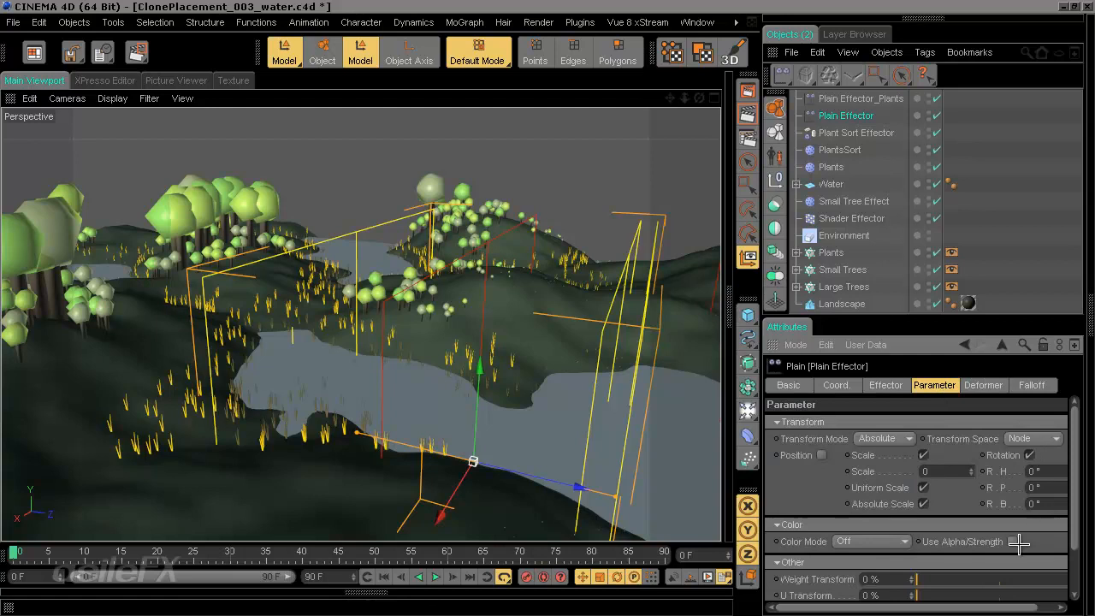
Step: Set the tree Plain Effector's transform space to Effector and its pitch rotation to -90°
{"action": "left_click_drag", "start_coordinate": [761, 503], "coordinate": [701, 505]}
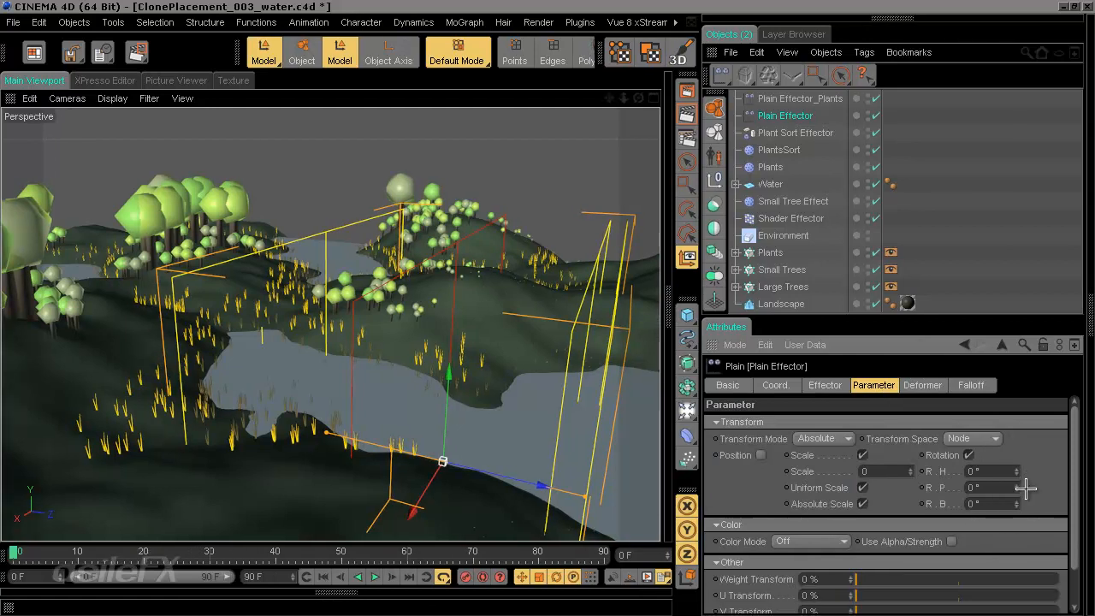
{"action": "left_click_drag", "start_coordinate": [1014, 538], "coordinate": [1014, 546]}
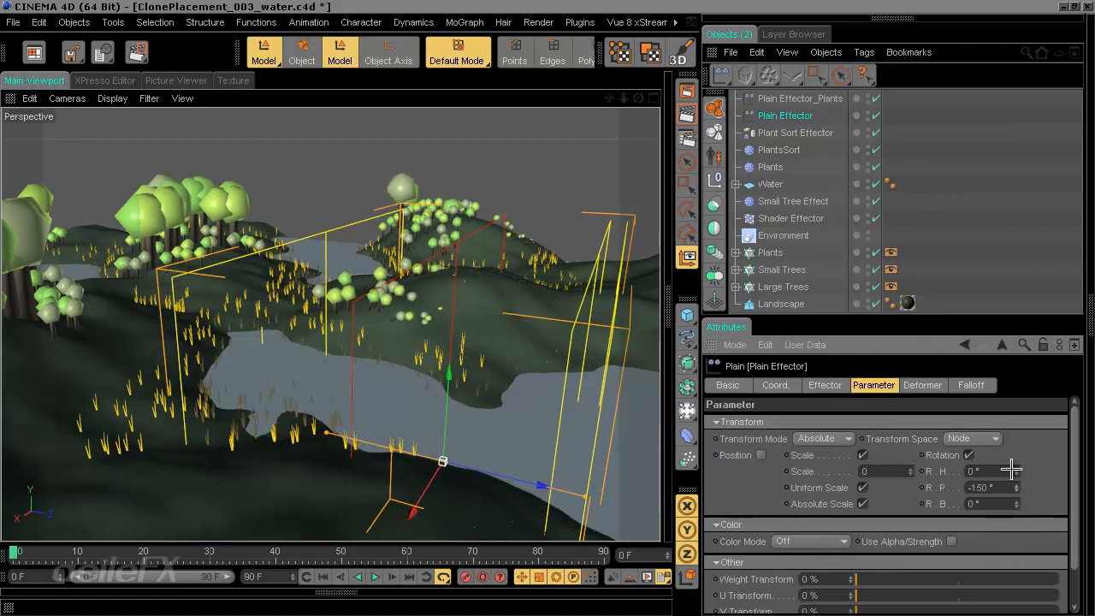
{"action": "left_click_drag", "start_coordinate": [1009, 318], "coordinate": [1024, 563]}
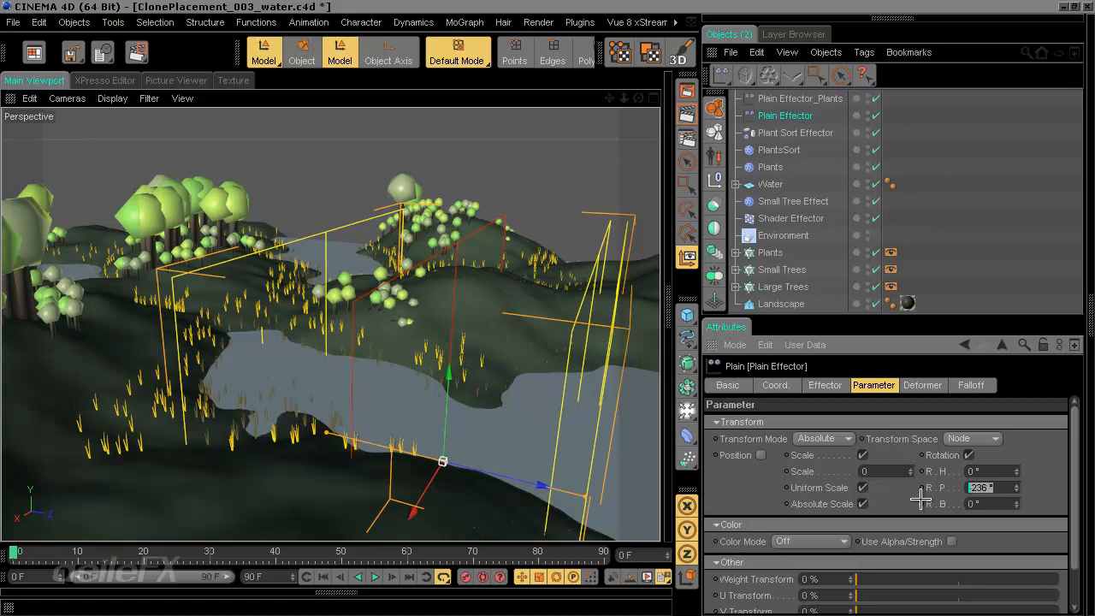
{"action": "left_click", "coordinate": [971, 438]}
{"action": "left_click", "coordinate": [971, 471]}
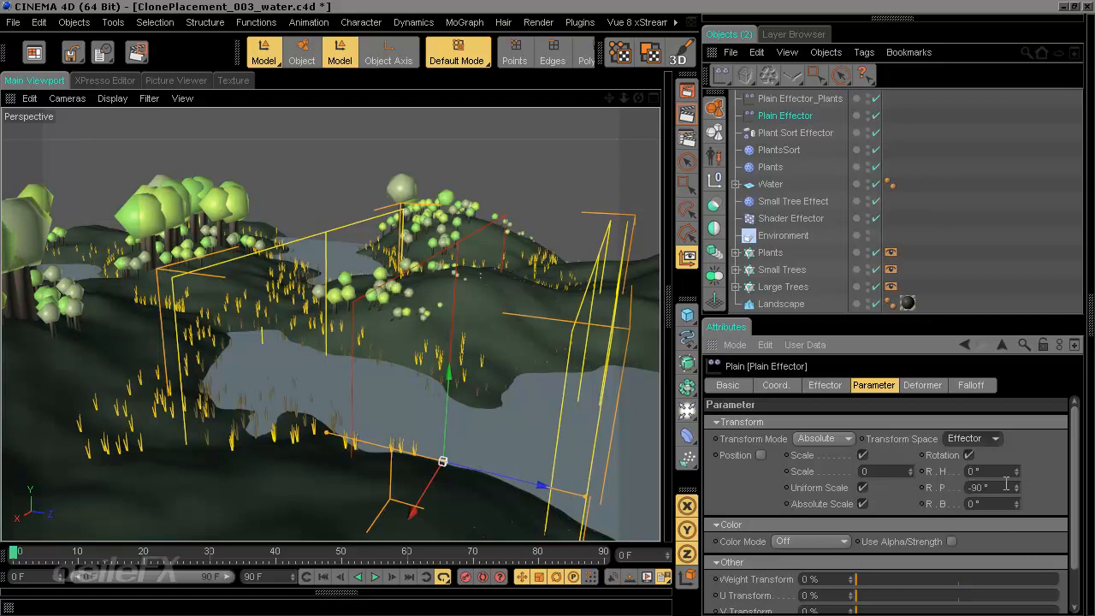
Step: Enable rotation with a -90° pitch on Plain Effector_Plants, and move both Plain Effectors together along the Z axis
{"action": "left_click", "coordinate": [805, 103]}
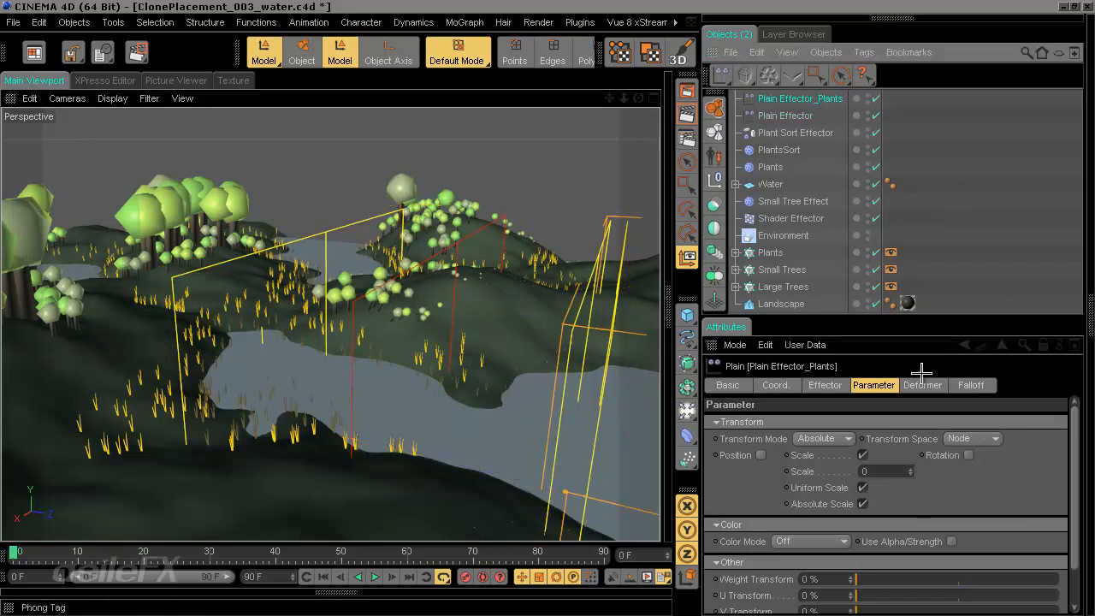
{"action": "left_click", "coordinate": [967, 455]}
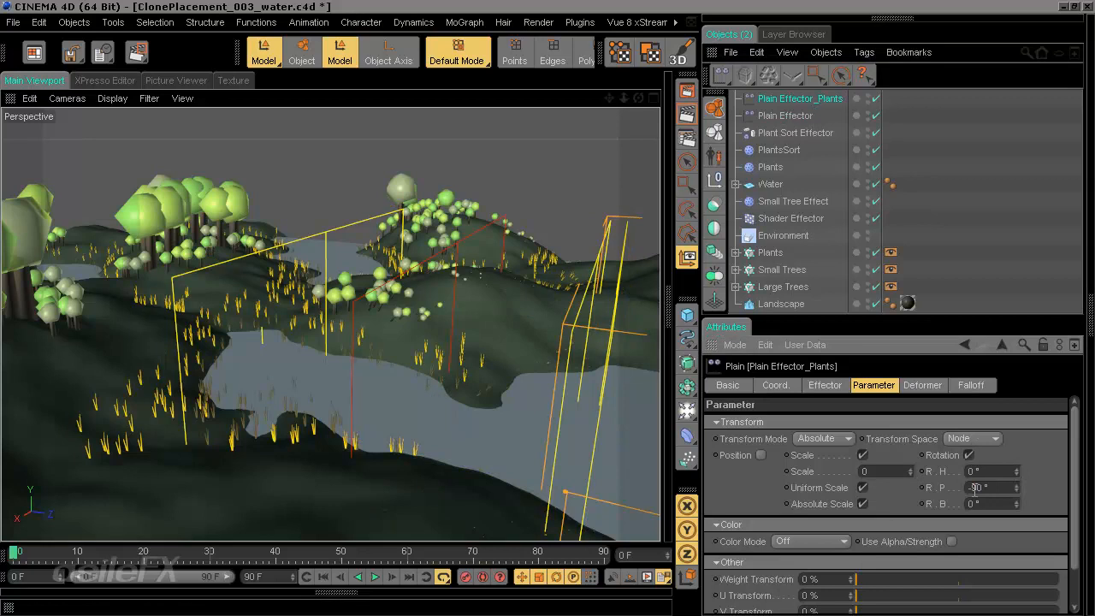
{"action": "left_click", "coordinate": [805, 115], "text": "ctrl"}
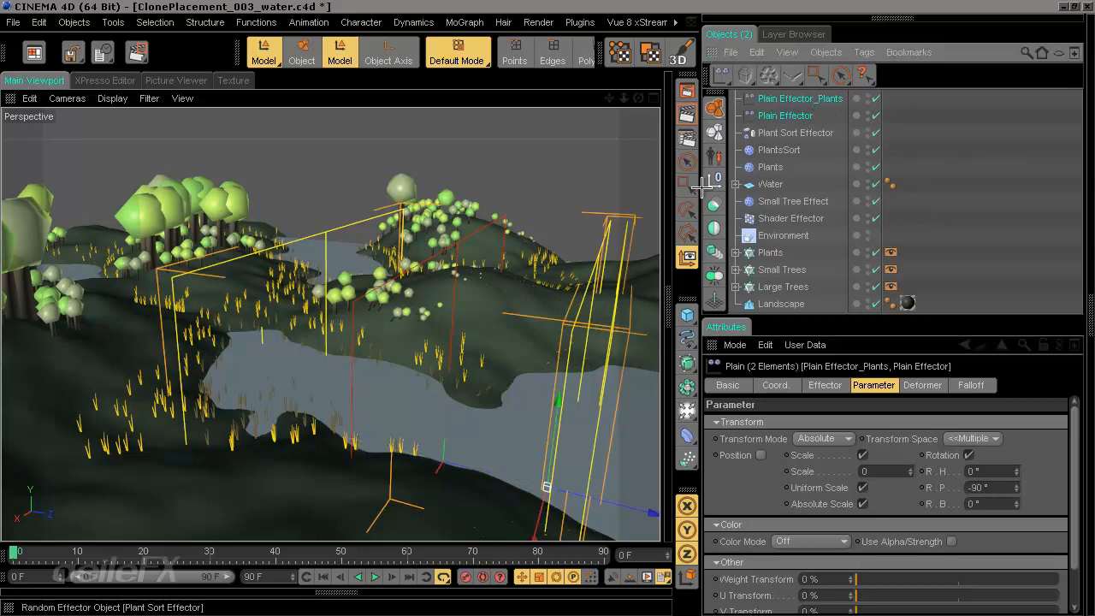
{"action": "mouse_move", "coordinate": [649, 506]}
{"action": "left_mouse_down", "text": "alt"}
{"action": "mouse_move", "coordinate": [533, 305]}
{"action": "mouse_move", "coordinate": [454, 289]}
{"action": "mouse_move", "coordinate": [568, 308]}
{"action": "mouse_move", "coordinate": [548, 313]}
{"action": "mouse_move", "coordinate": [570, 305]}
{"action": "mouse_move", "coordinate": [519, 312]}
{"action": "mouse_move", "coordinate": [511, 303]}
{"action": "mouse_move", "coordinate": [585, 310]}
{"action": "mouse_move", "coordinate": [501, 293]}
{"action": "mouse_move", "coordinate": [566, 309]}
{"action": "mouse_move", "coordinate": [654, 505]}
{"action": "left_mouse_up", "text": "alt"}
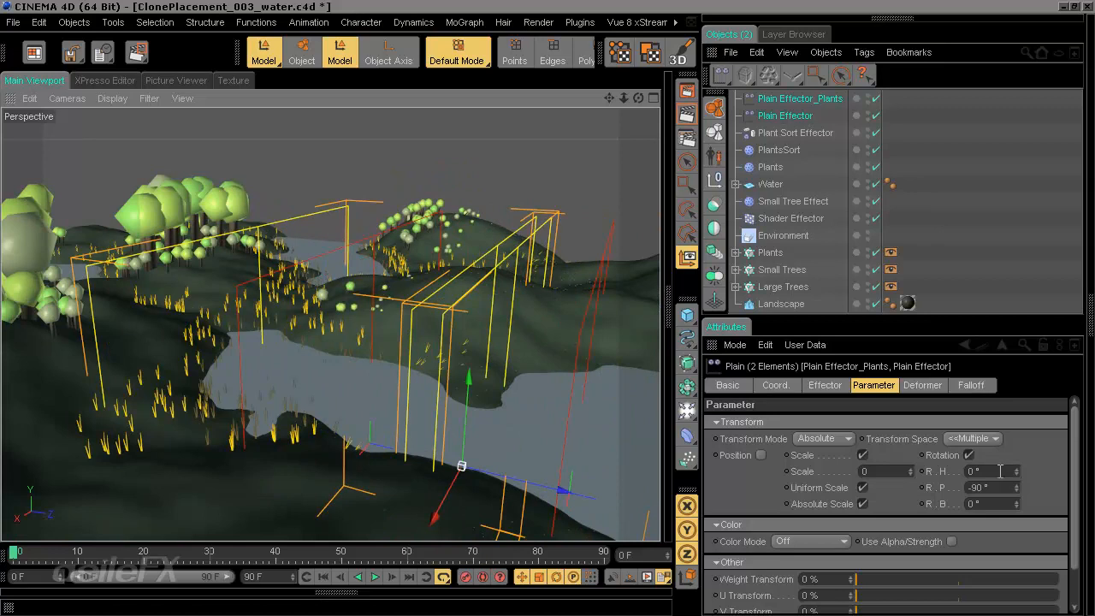
Step: Test heading rotations of 45° and 360° on both Plain Effectors, sliding them along the Z axis for each value
{"action": "left_click", "coordinate": [999, 471]}
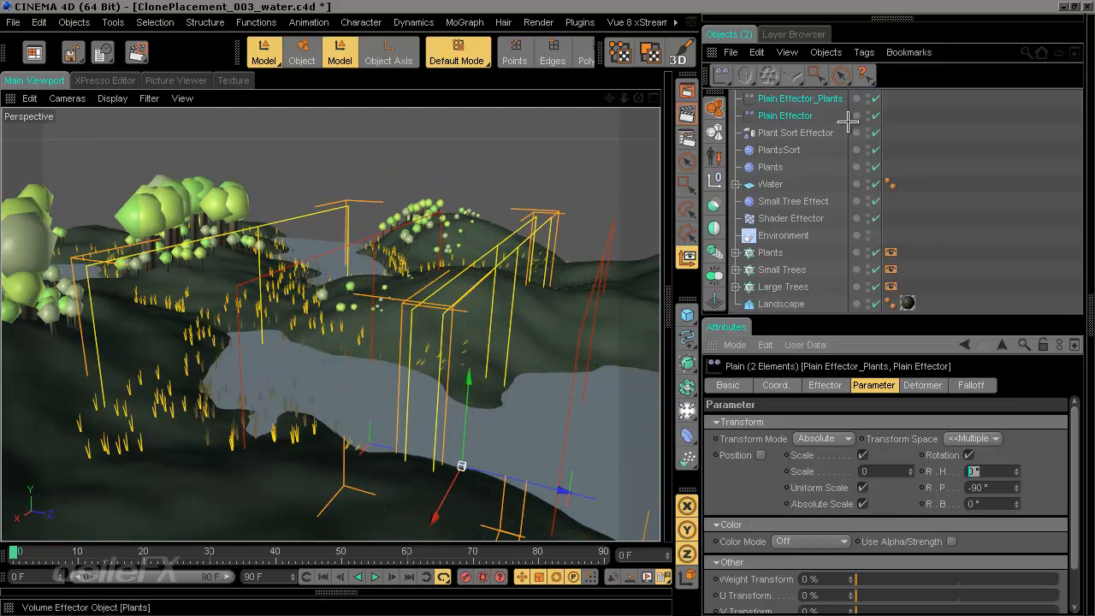
{"action": "key", "text": "Return"}
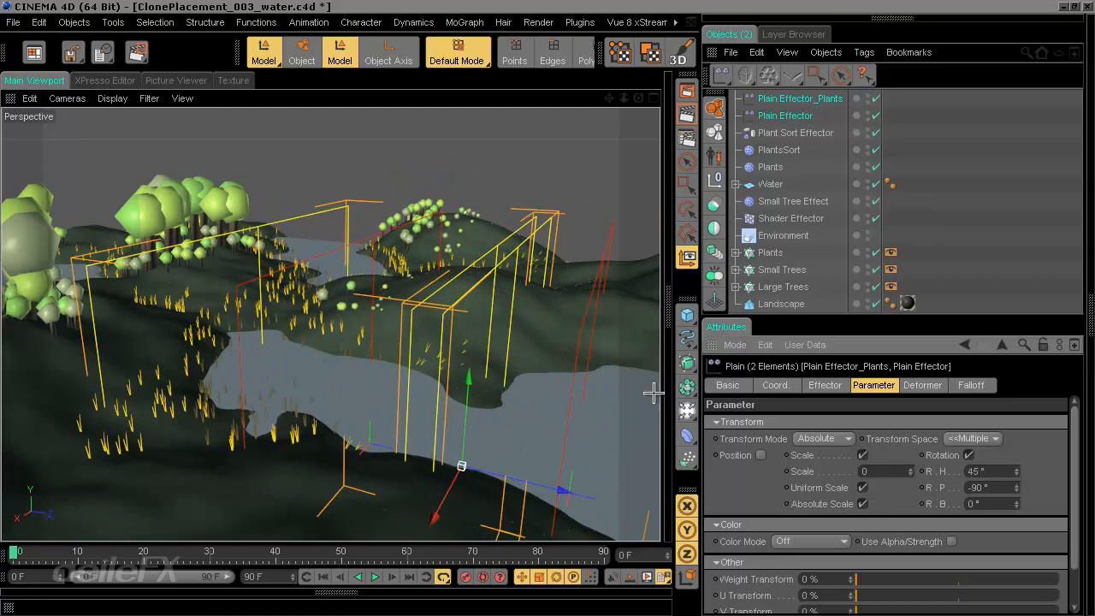
{"action": "mouse_move", "coordinate": [530, 303]}
{"action": "left_mouse_down"}
{"action": "mouse_move", "coordinate": [570, 308]}
{"action": "mouse_move", "coordinate": [511, 305]}
{"action": "mouse_move", "coordinate": [539, 308]}
{"action": "left_mouse_up"}
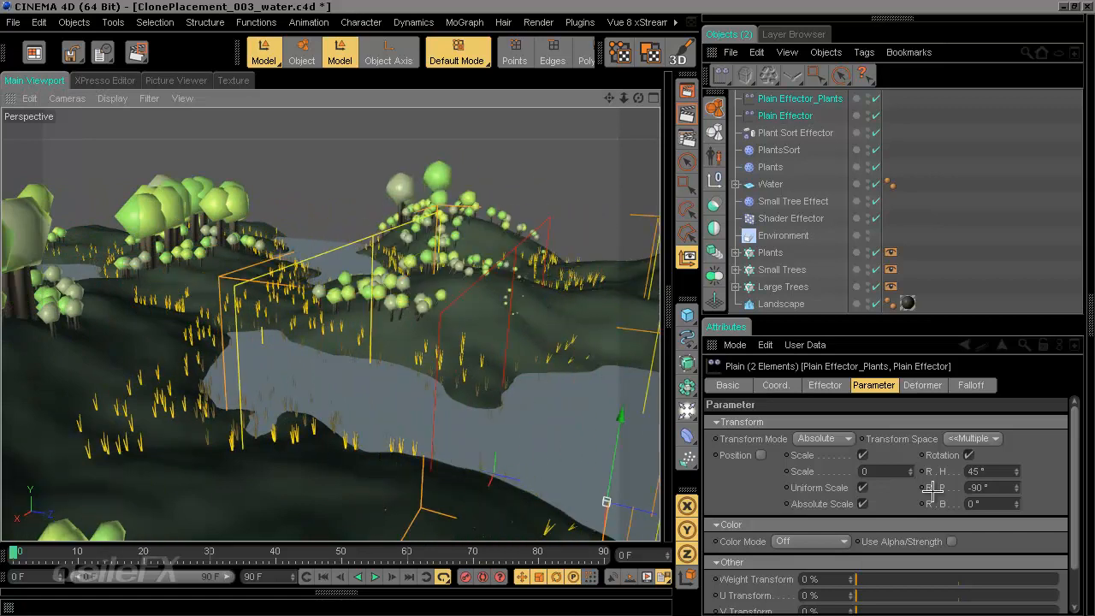
{"action": "double_click", "coordinate": [1000, 472]}
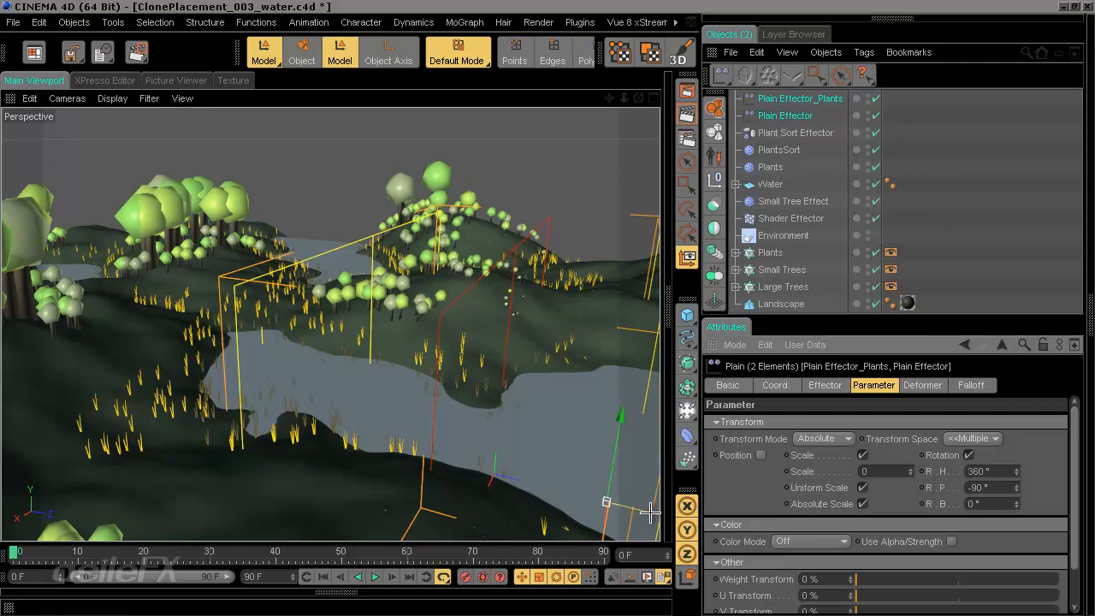
{"action": "left_click_drag", "start_coordinate": [650, 514], "coordinate": [564, 462]}
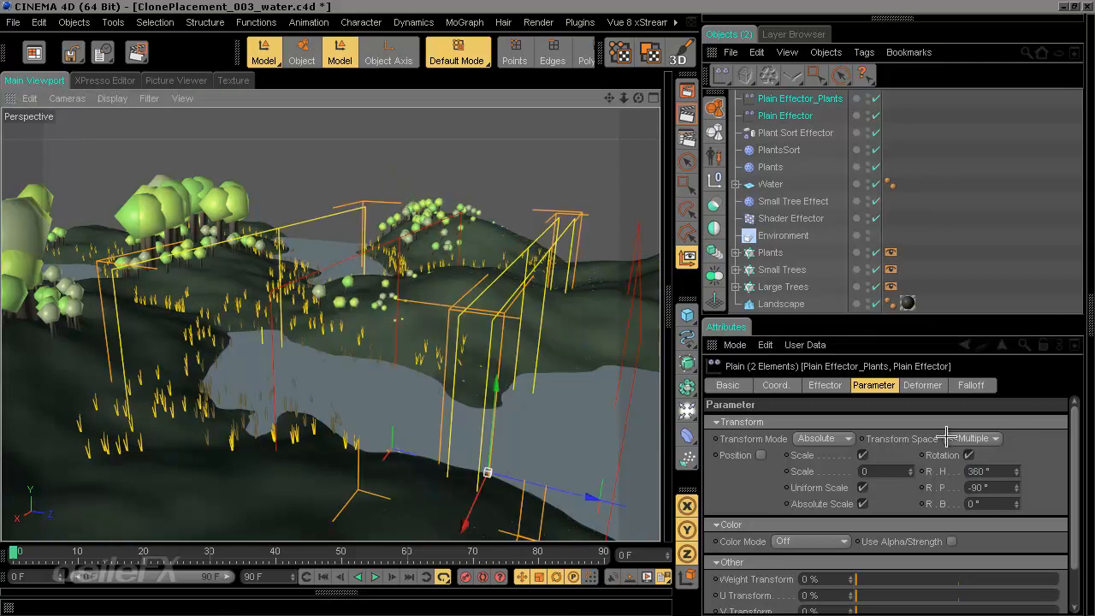
Step: Set both Plain Effectors' transform space to Node with a 180° heading rotation, and slide them along the Z axis to preview the growth
{"action": "left_click", "coordinate": [984, 439]}
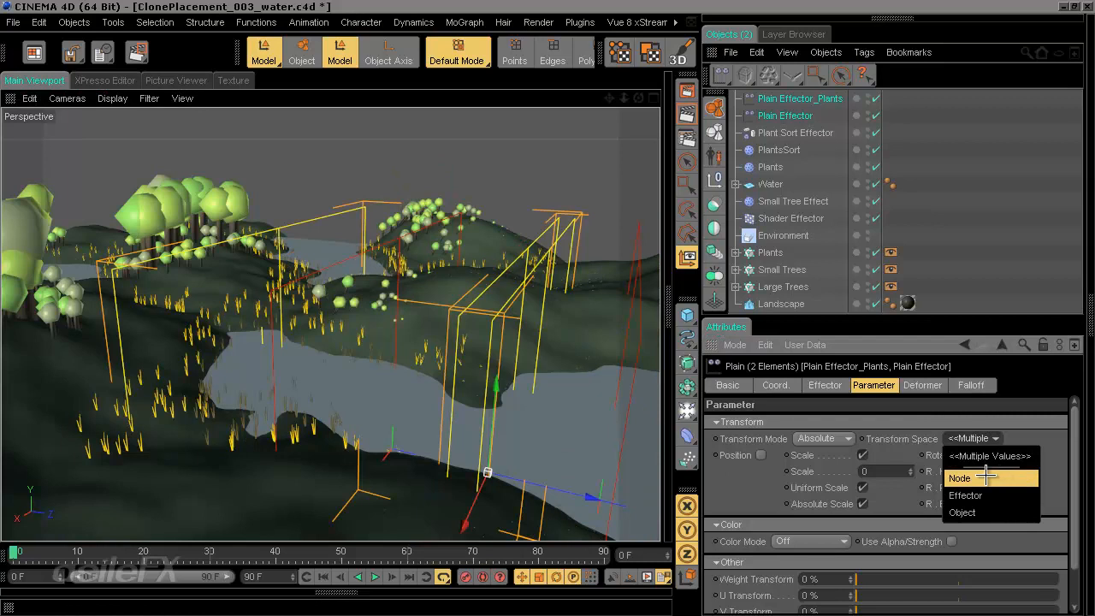
{"action": "left_click", "coordinate": [986, 478]}
{"action": "left_click_drag", "start_coordinate": [570, 487], "coordinate": [482, 340]}
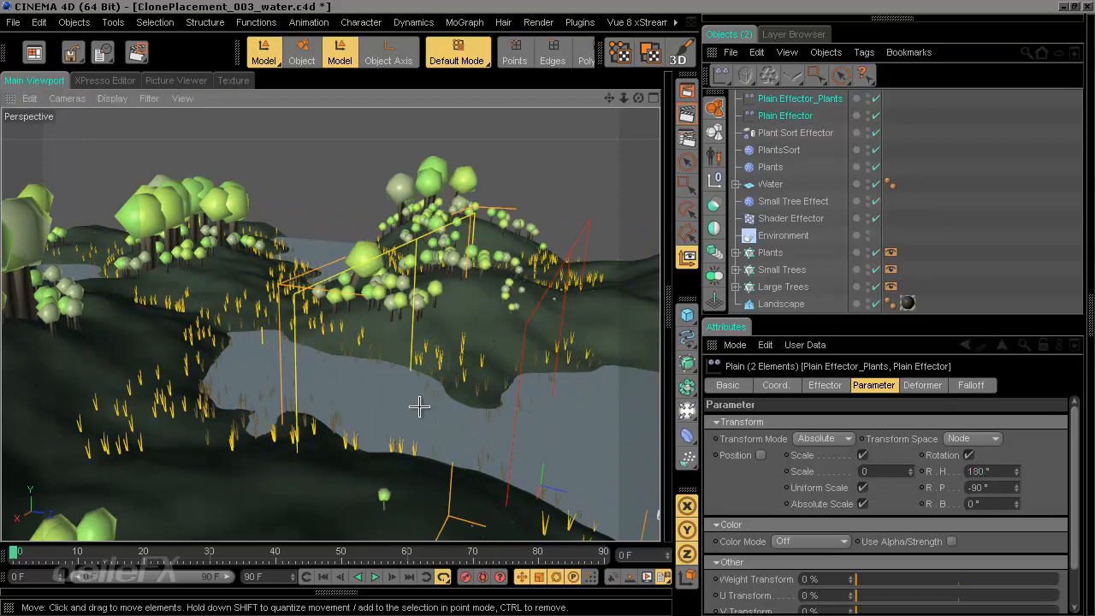
{"action": "left_click_drag", "start_coordinate": [420, 403], "coordinate": [554, 309], "text": "alt"}
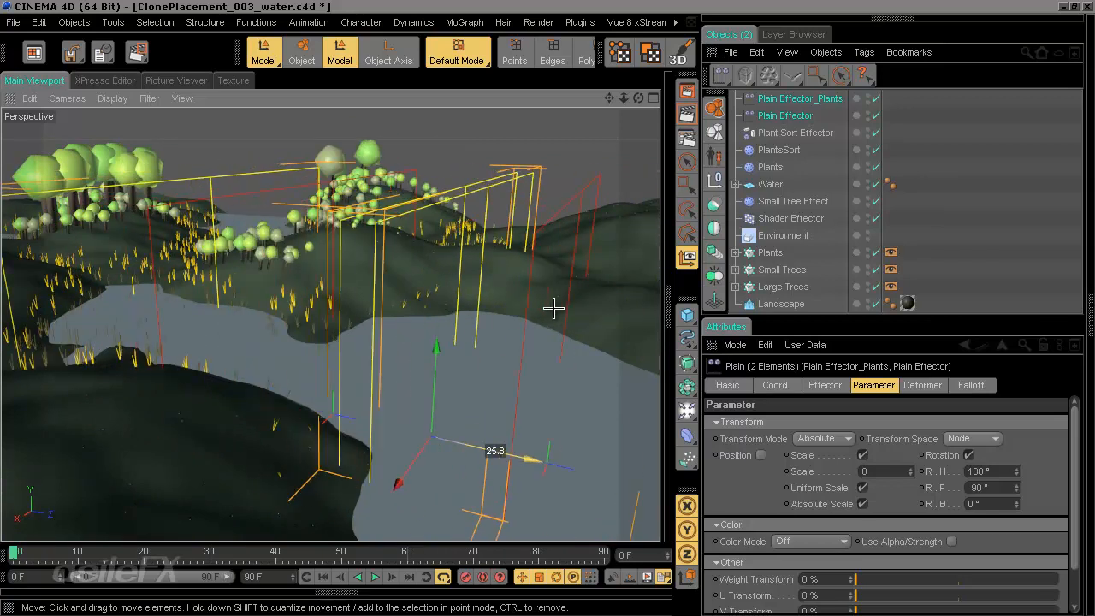
{"action": "mouse_move", "coordinate": [516, 269]}
{"action": "left_mouse_down", "text": "alt"}
{"action": "mouse_move", "coordinate": [431, 308]}
{"action": "mouse_move", "coordinate": [513, 261]}
{"action": "mouse_move", "coordinate": [543, 310]}
{"action": "mouse_move", "coordinate": [536, 251]}
{"action": "mouse_move", "coordinate": [516, 306]}
{"action": "mouse_move", "coordinate": [550, 320]}
{"action": "mouse_move", "coordinate": [518, 258]}
{"action": "left_mouse_up", "text": "alt"}
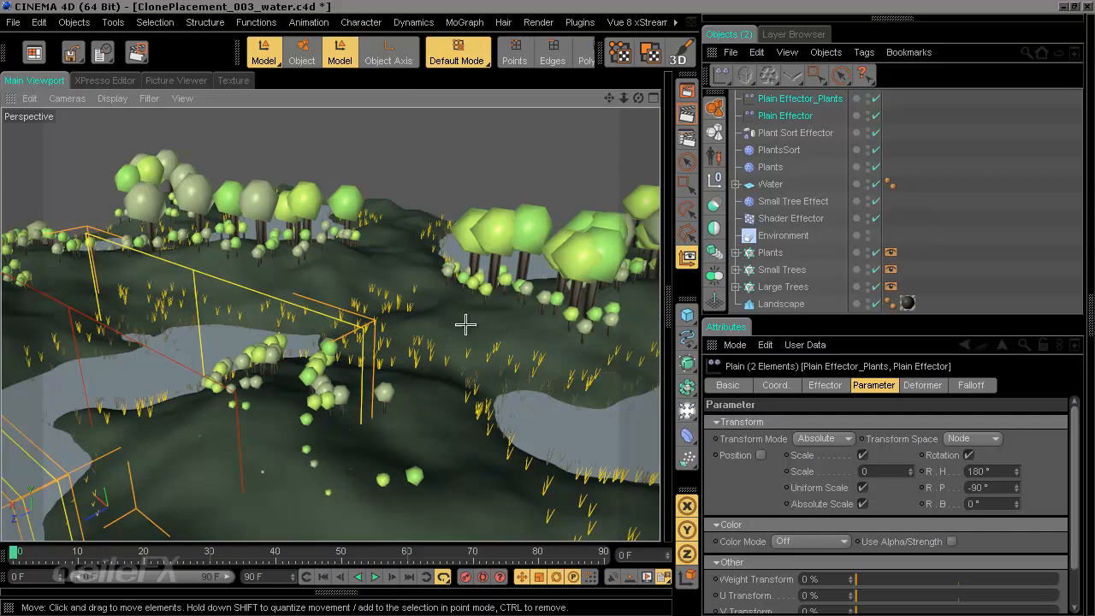
{"action": "left_click_drag", "start_coordinate": [389, 369], "coordinate": [391, 370], "text": "alt"}
{"action": "left_click_drag", "start_coordinate": [551, 308], "coordinate": [400, 387], "text": "alt"}
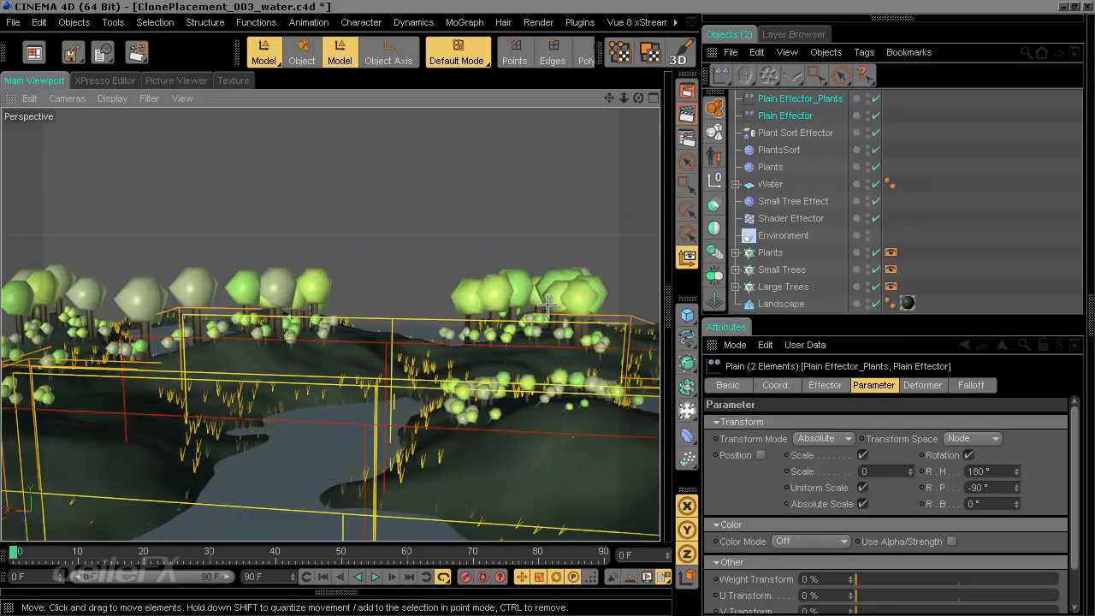
{"action": "mouse_move", "coordinate": [548, 306]}
{"action": "left_mouse_down", "text": "alt"}
{"action": "mouse_move", "coordinate": [550, 294]}
{"action": "mouse_move", "coordinate": [550, 312]}
{"action": "mouse_move", "coordinate": [447, 419]}
{"action": "mouse_move", "coordinate": [456, 425]}
{"action": "mouse_move", "coordinate": [548, 306]}
{"action": "left_mouse_up", "text": "alt"}
Step: Select Plain Effector_Plants and Plain Effector together in the ClonePlacement_004_animatedgrowth scene
{"action": "left_click", "coordinate": [955, 182]}
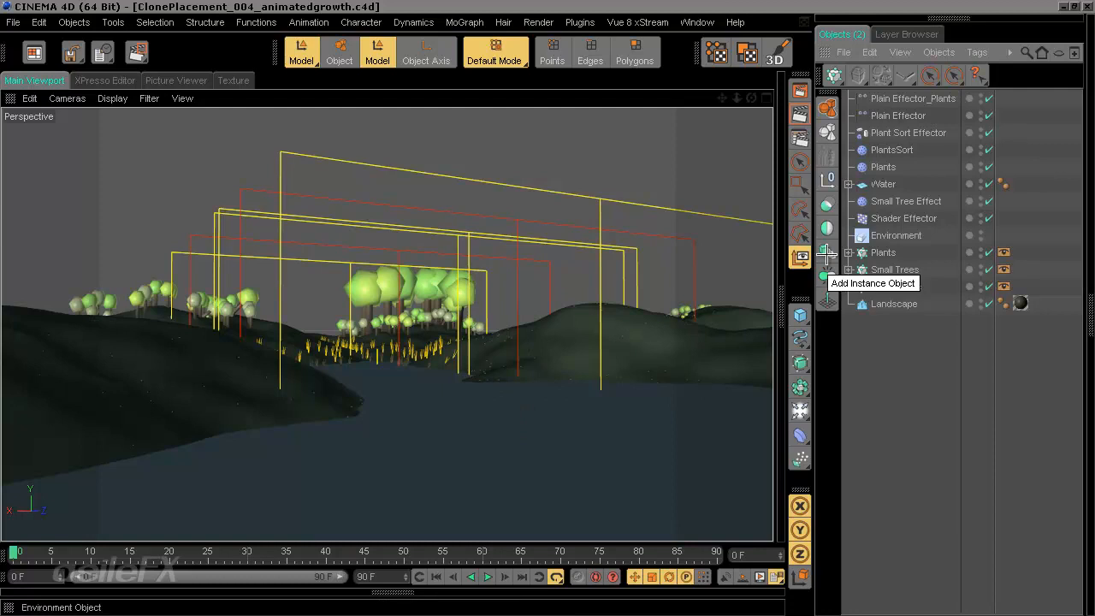
{"action": "left_click_drag", "start_coordinate": [556, 312], "coordinate": [588, 320], "text": "alt"}
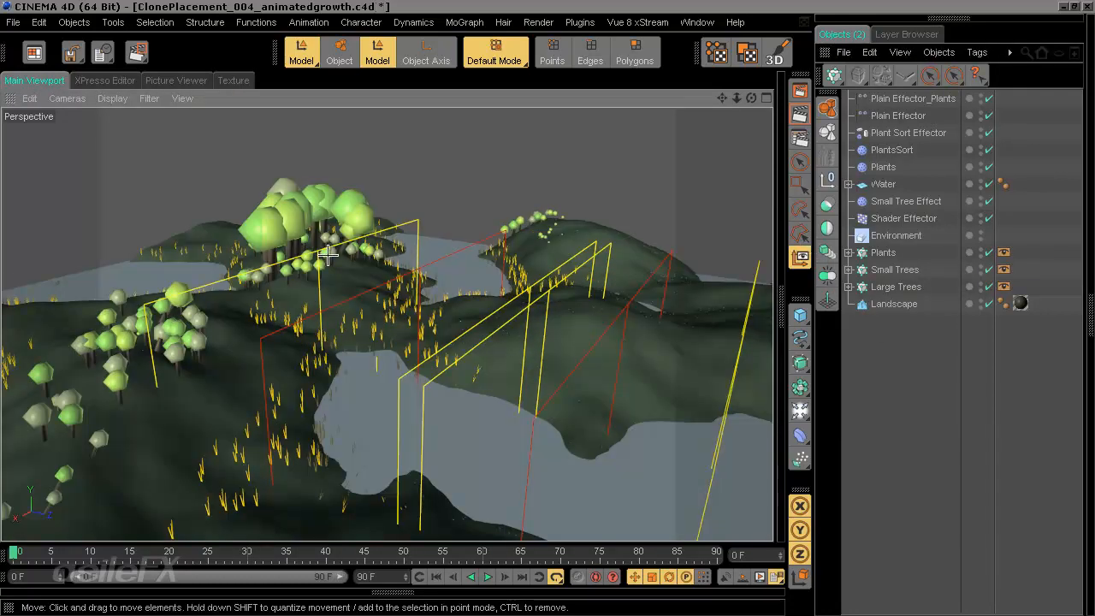
{"action": "left_click", "coordinate": [887, 101]}
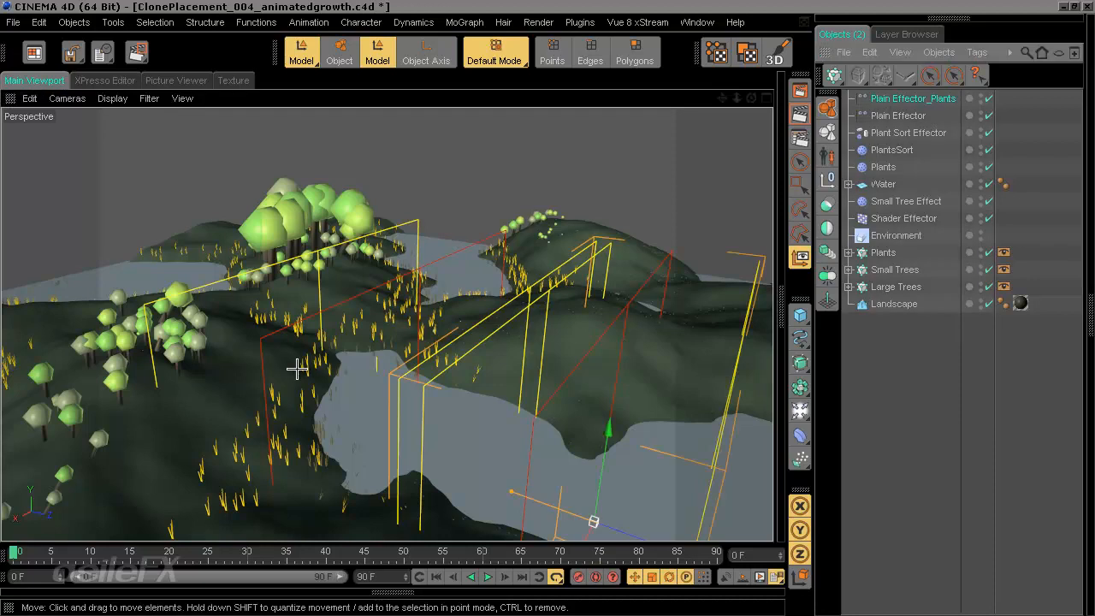
{"action": "left_click_drag", "start_coordinate": [297, 368], "coordinate": [553, 308], "text": "alt"}
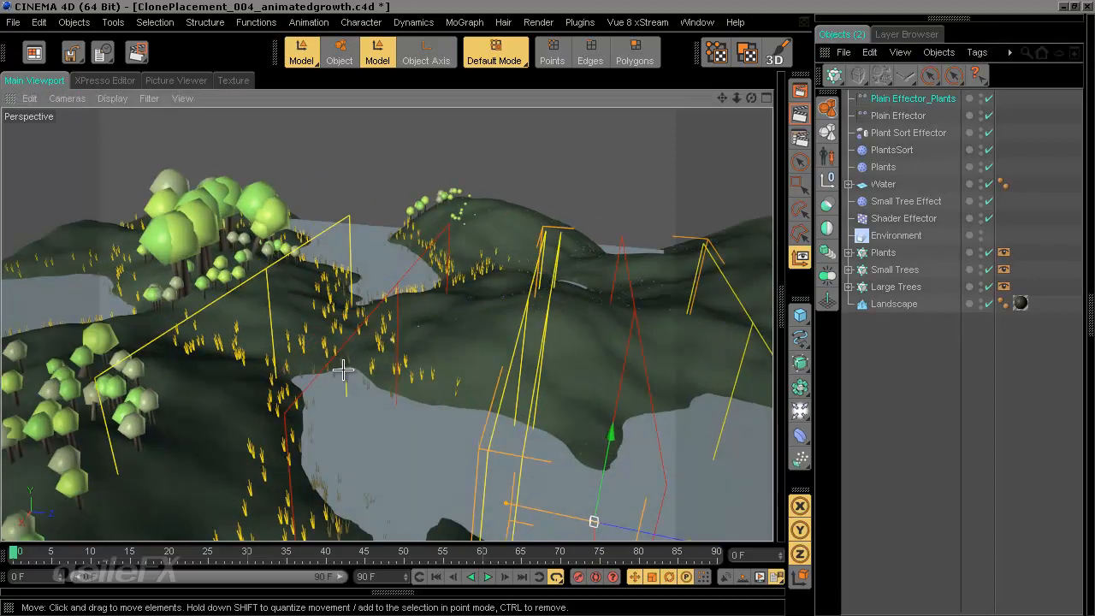
{"action": "left_click_drag", "start_coordinate": [343, 368], "coordinate": [345, 399], "text": "alt"}
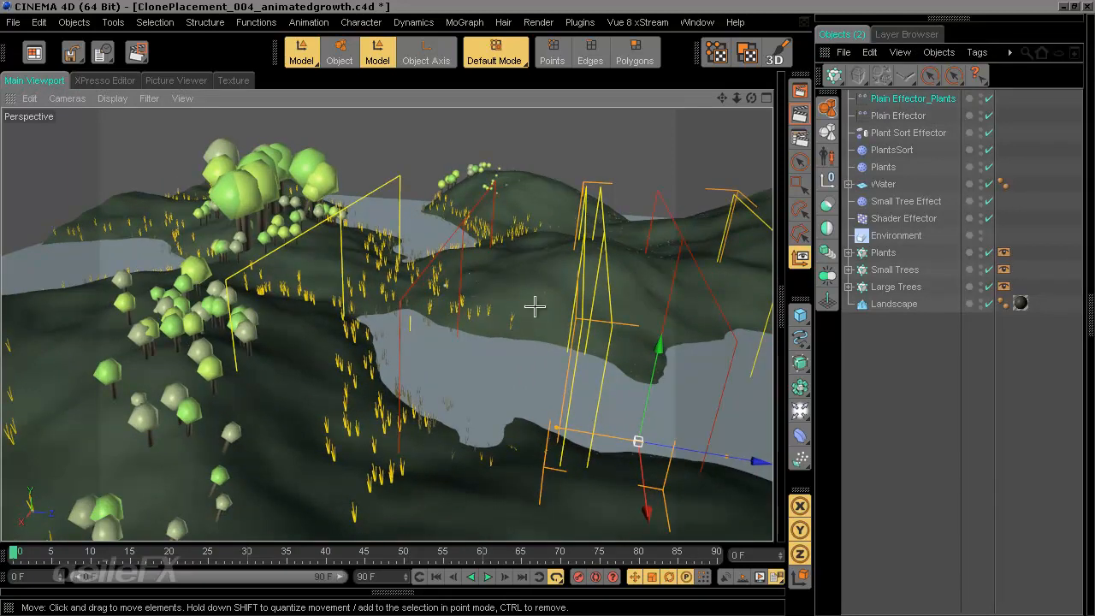
{"action": "left_click_drag", "start_coordinate": [535, 306], "coordinate": [561, 446], "text": "alt"}
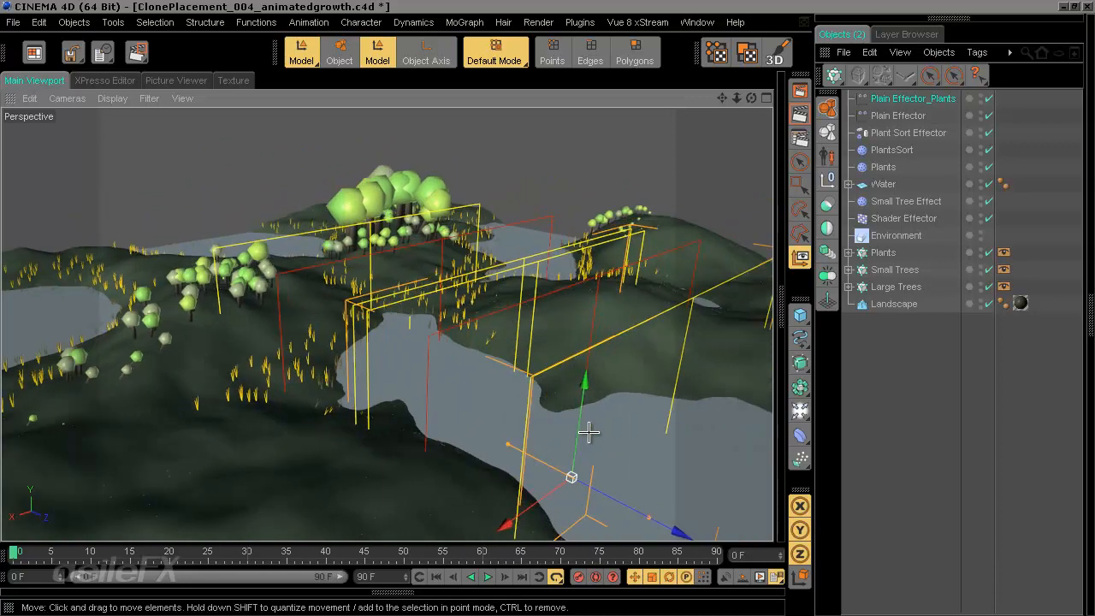
{"action": "left_click", "coordinate": [895, 115], "text": "ctrl"}
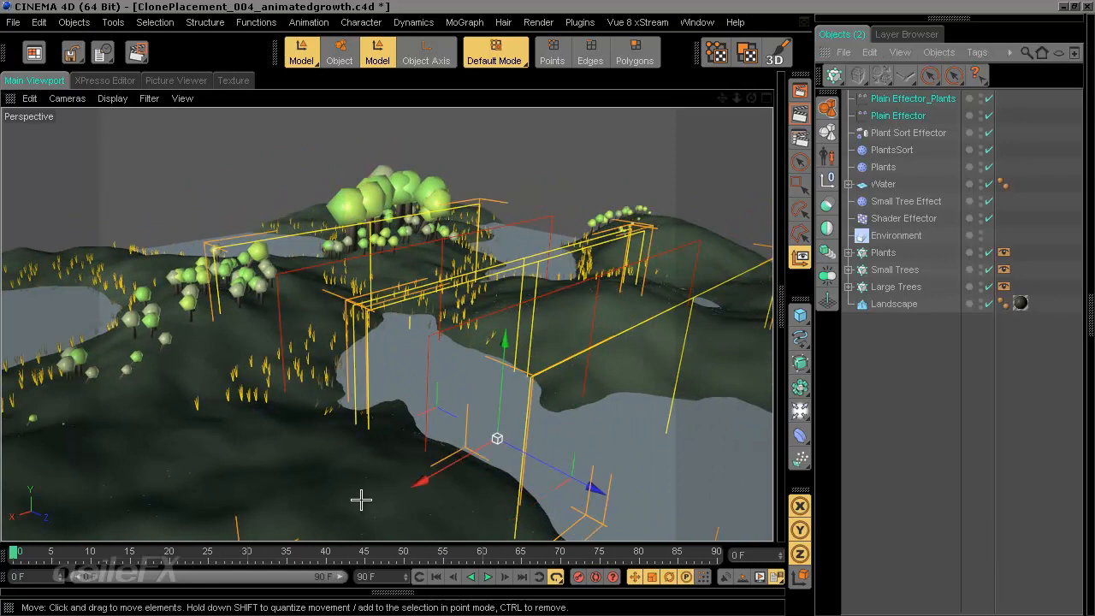
{"action": "left_click_drag", "start_coordinate": [553, 308], "coordinate": [446, 398], "text": "alt"}
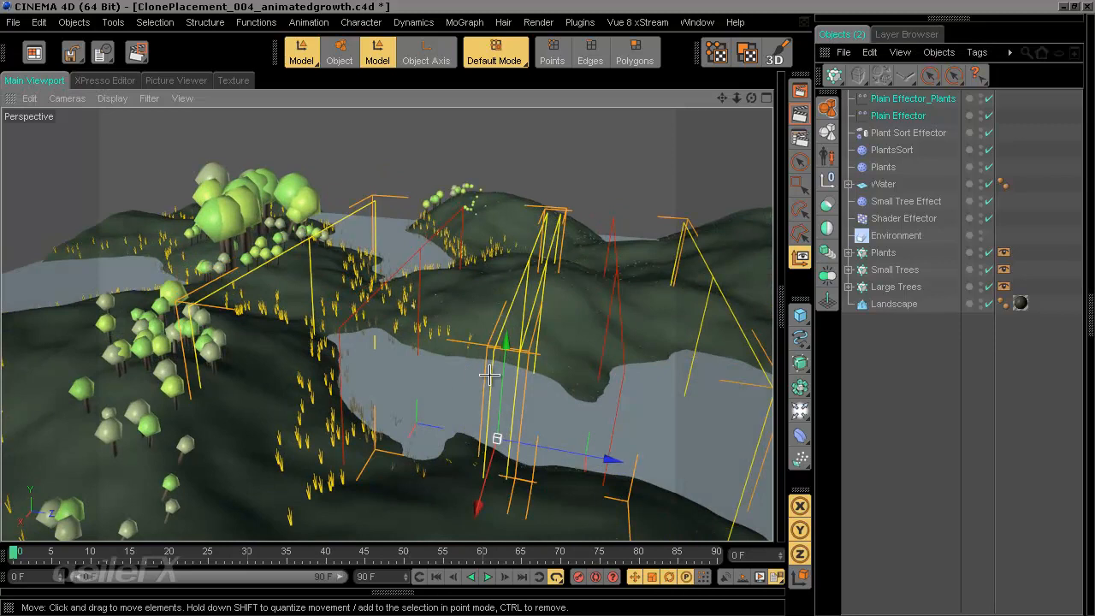
Step: Rotate the two selected Plain Effectors so that their falloff regions tilt diagonally across the landscape
{"action": "key", "text": "r"}
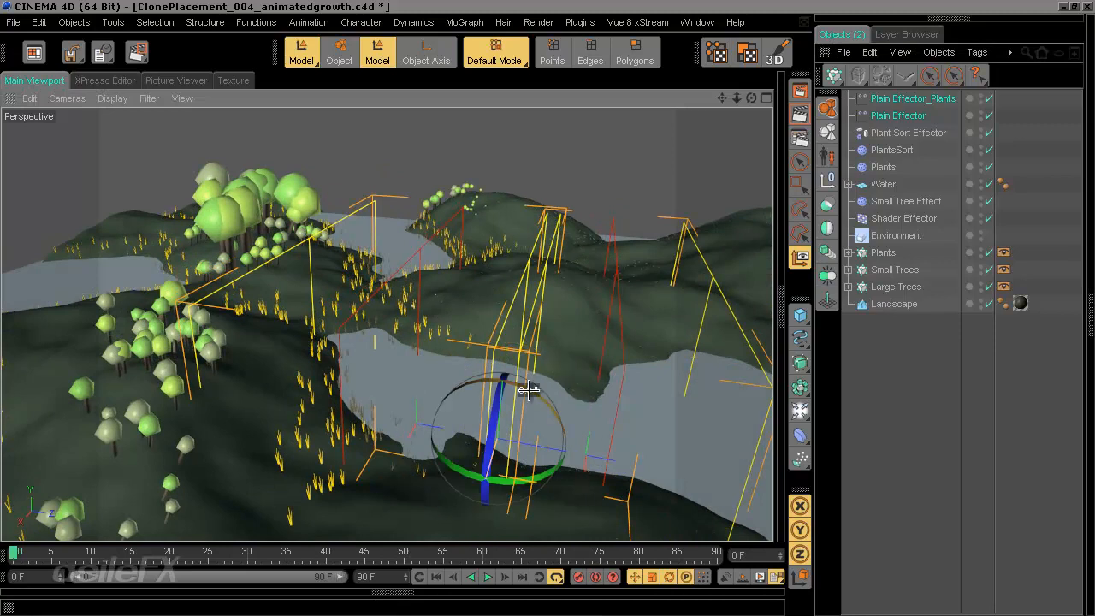
{"action": "left_click_drag", "start_coordinate": [528, 390], "coordinate": [497, 376]}
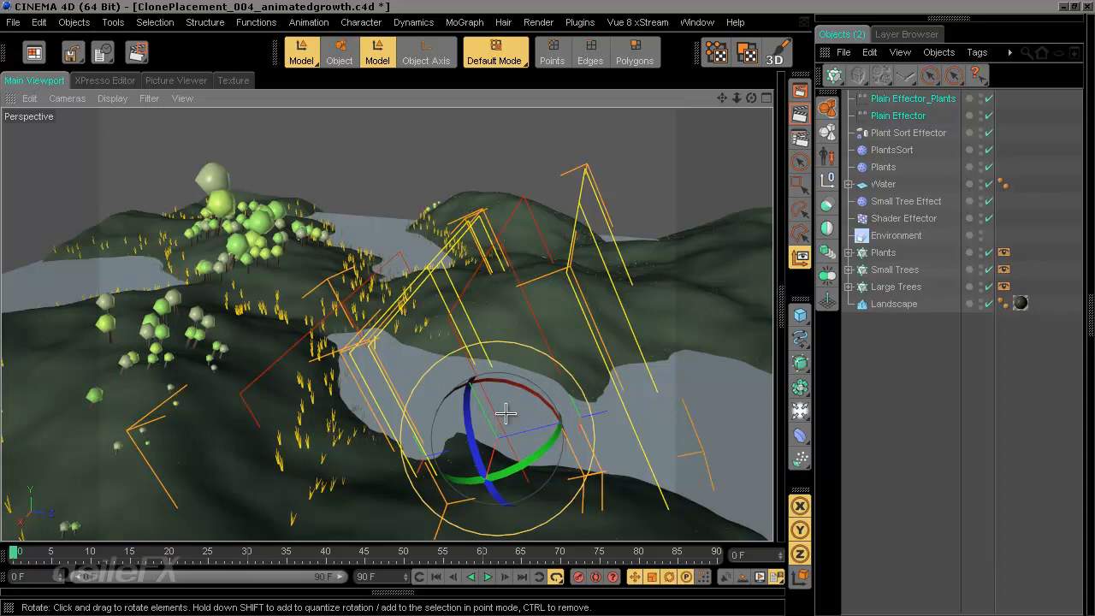
{"action": "left_click_drag", "start_coordinate": [489, 377], "coordinate": [510, 360]}
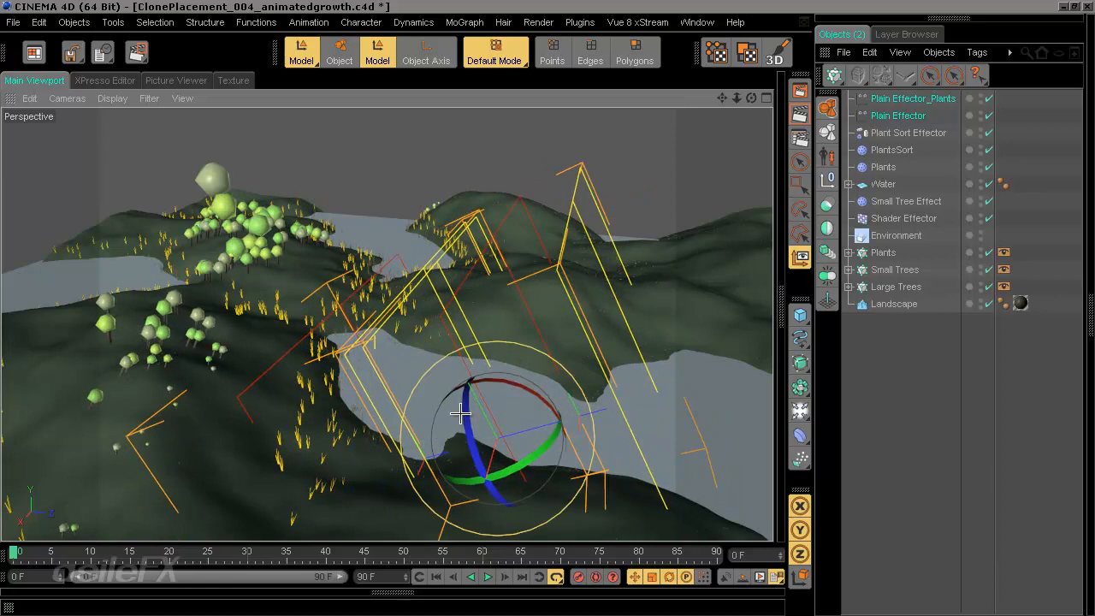
{"action": "left_click_drag", "start_coordinate": [553, 353], "coordinate": [549, 308], "text": "alt"}
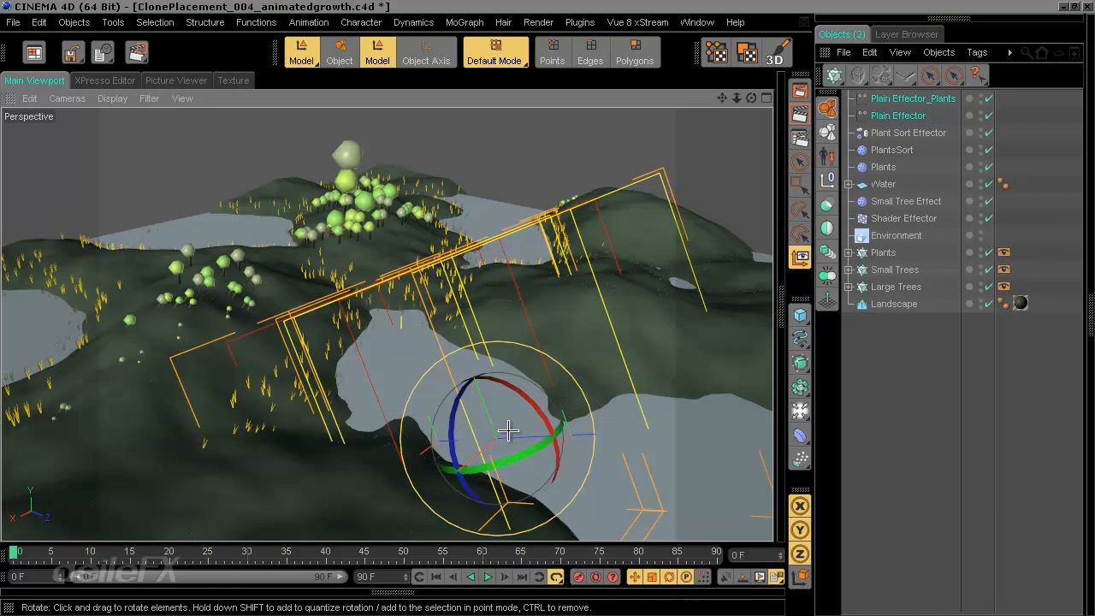
{"action": "left_click_drag", "start_coordinate": [515, 330], "coordinate": [532, 308], "text": "alt"}
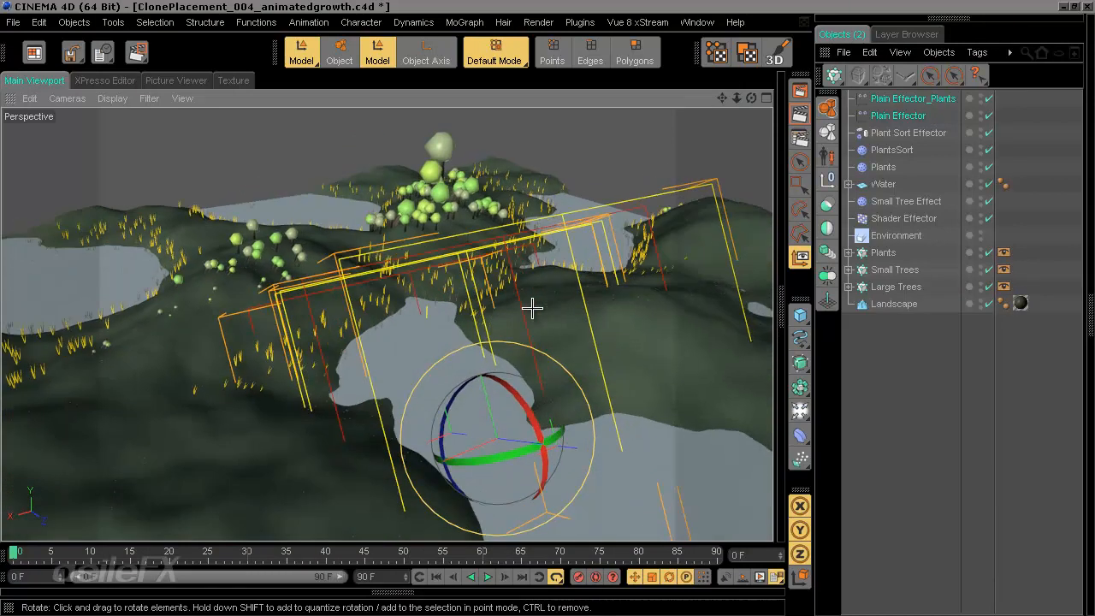
Step: Try turning both Plain Effectors about the vertical axis, and return them to their tilted orientation
{"action": "left_click_drag", "start_coordinate": [557, 435], "coordinate": [526, 452]}
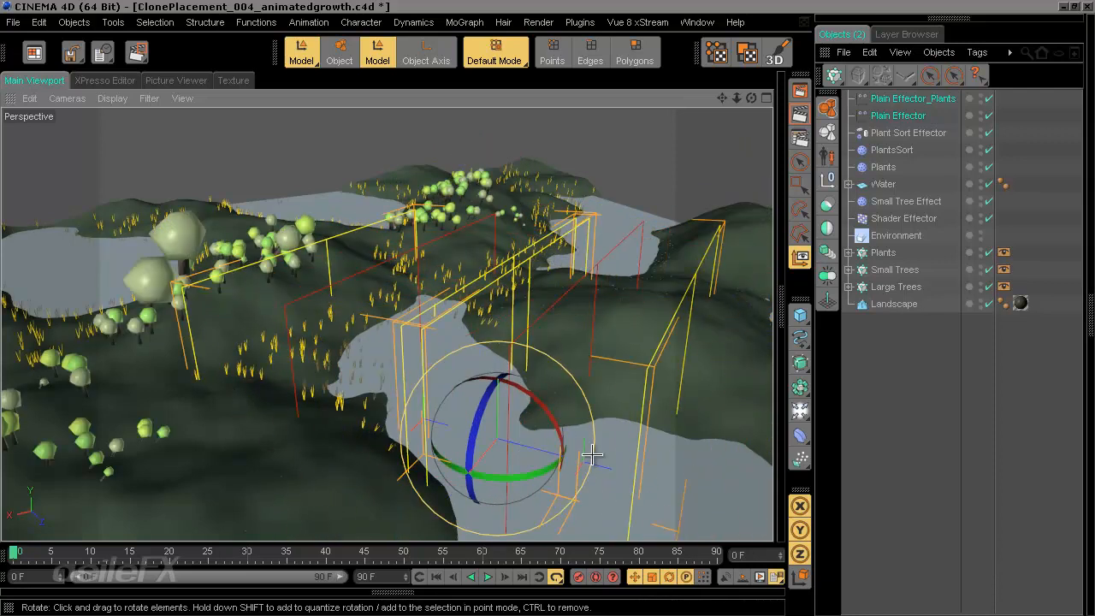
{"action": "key", "text": "ctrl+z"}
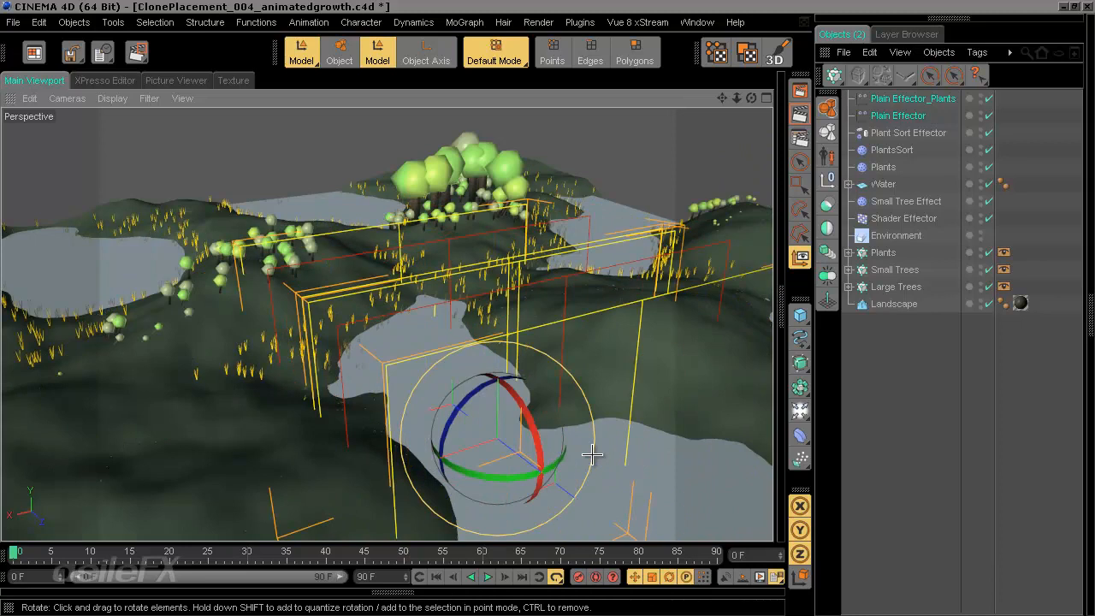
{"action": "key", "text": "ctrl+z"}
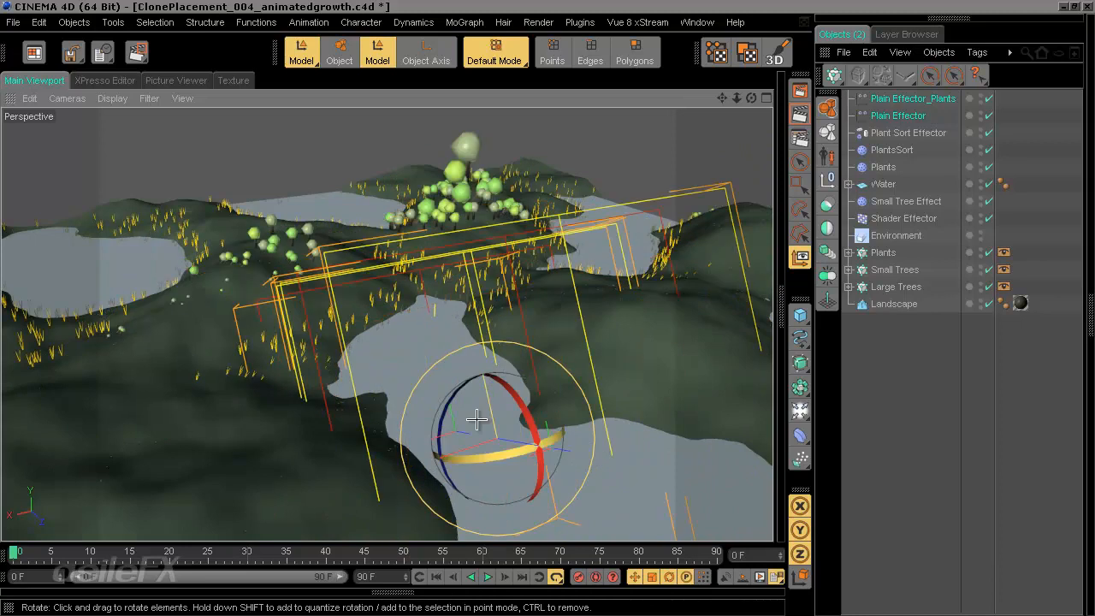
Step: Add a null object to the scene and rename it Growth Controller
{"action": "left_click_drag", "start_coordinate": [477, 418], "coordinate": [547, 306], "text": "alt"}
{"action": "key", "text": "e"}
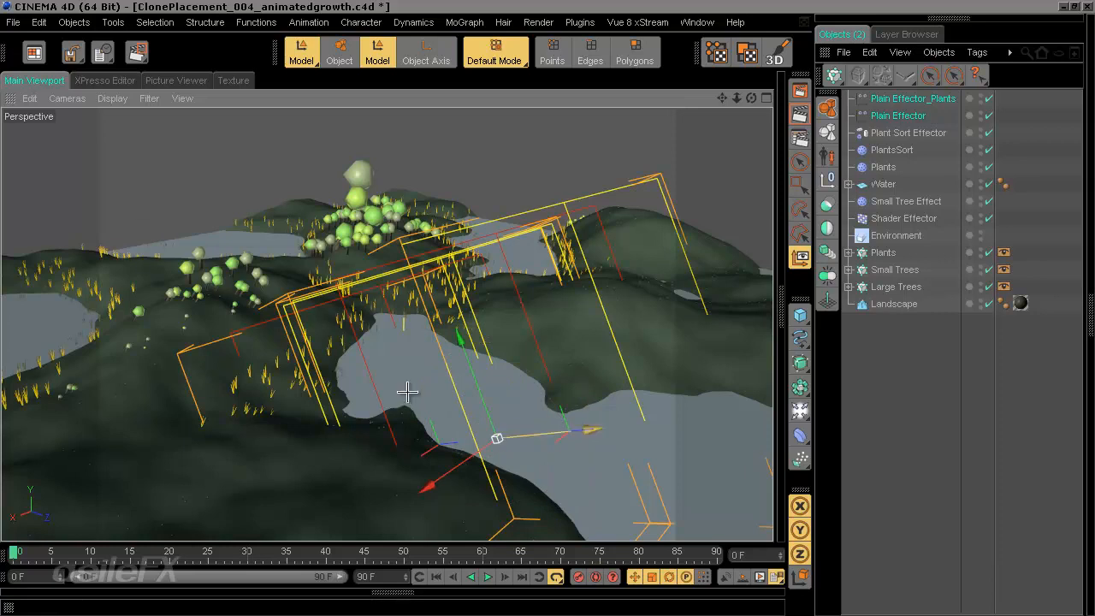
{"action": "left_click", "coordinate": [827, 180]}
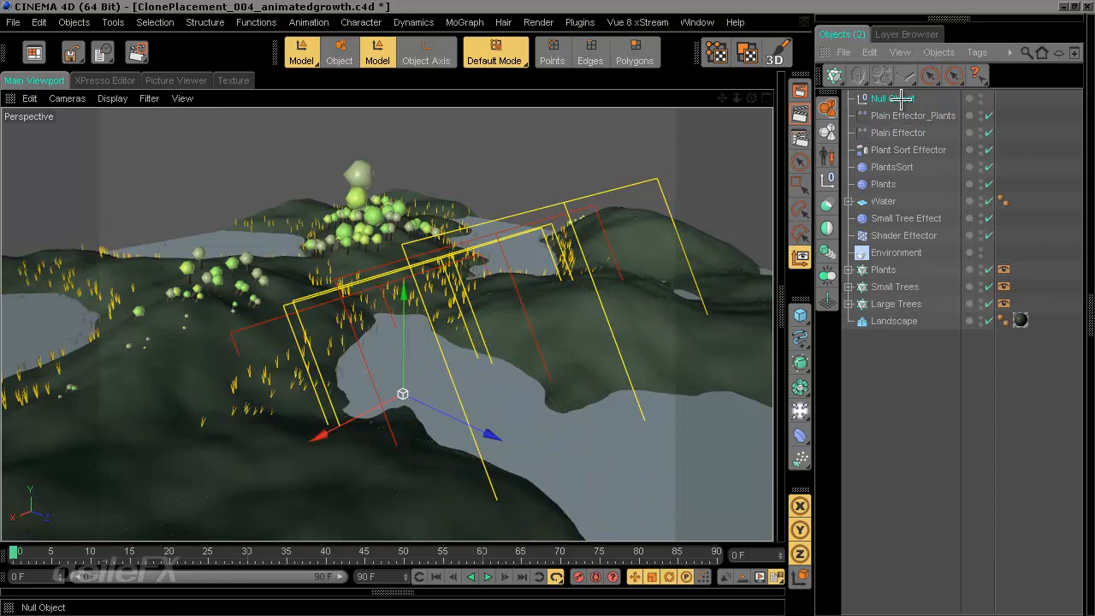
{"action": "double_click", "coordinate": [894, 100]}
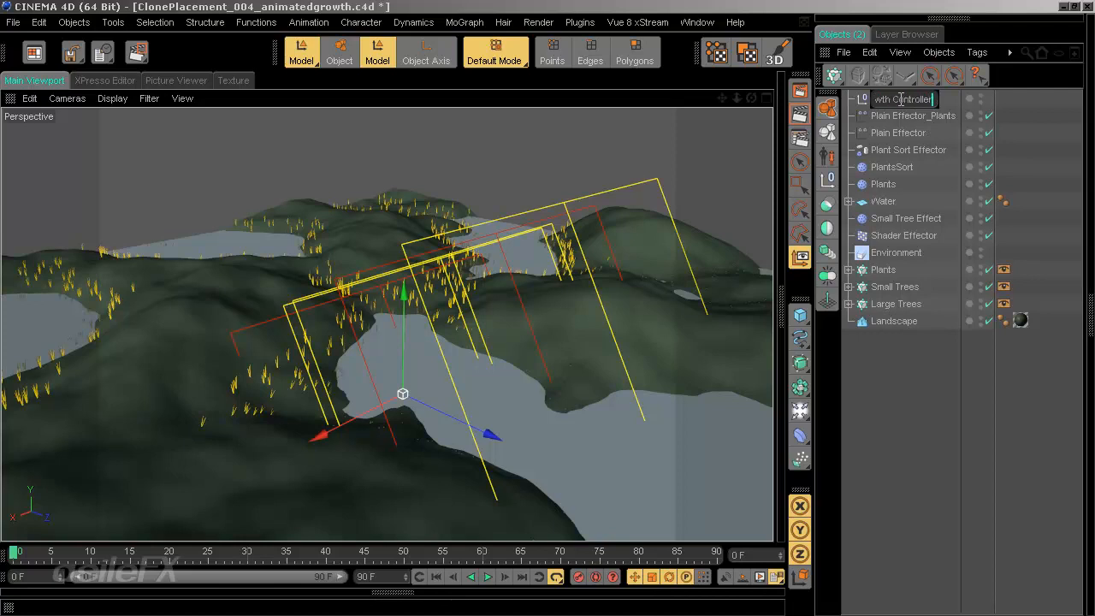
{"action": "key", "text": "Return"}
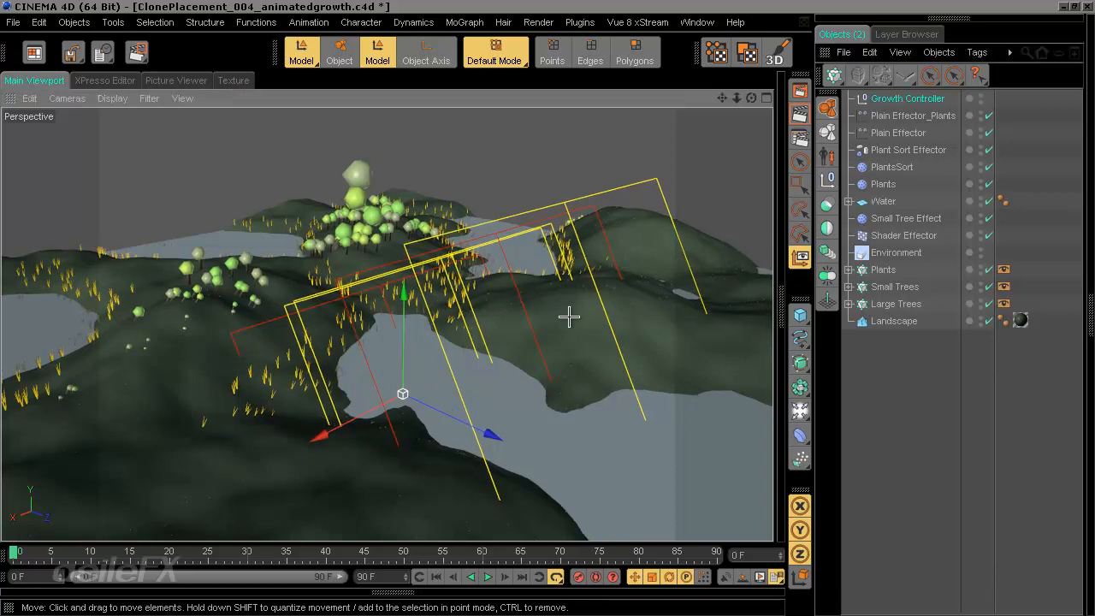
Step: Shift the Growth Controller null along its Z axis toward the effectors and make both Plain Effectors its children
{"action": "mouse_move", "coordinate": [567, 316]}
{"action": "left_mouse_down", "text": "alt"}
{"action": "mouse_move", "coordinate": [553, 305]}
{"action": "mouse_move", "coordinate": [442, 310]}
{"action": "mouse_move", "coordinate": [549, 310]}
{"action": "left_mouse_up", "text": "alt"}
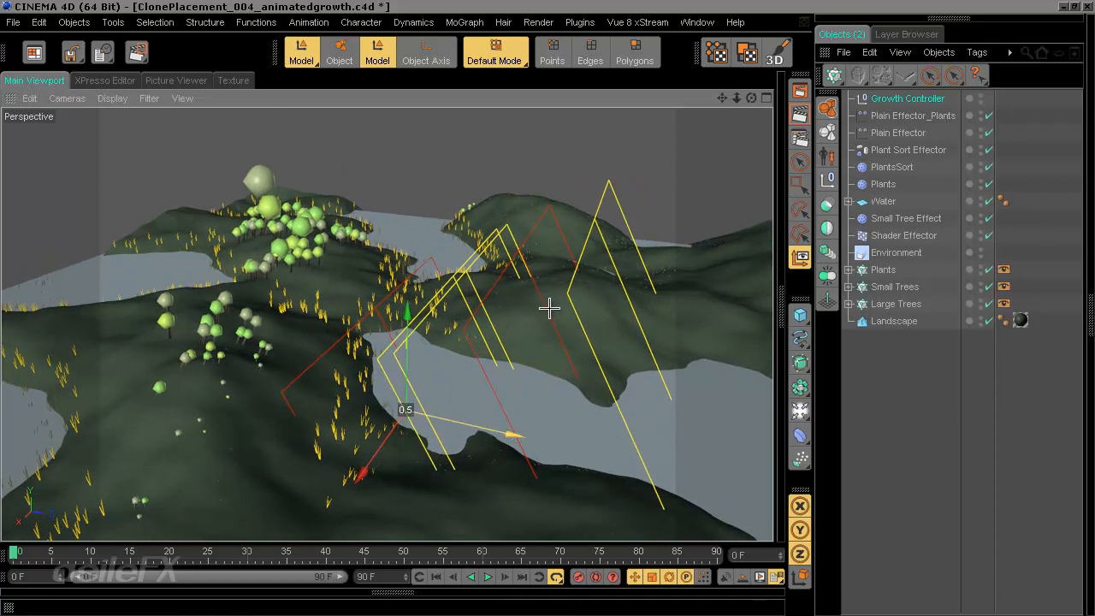
{"action": "left_click_drag", "start_coordinate": [511, 308], "coordinate": [550, 306], "text": "alt"}
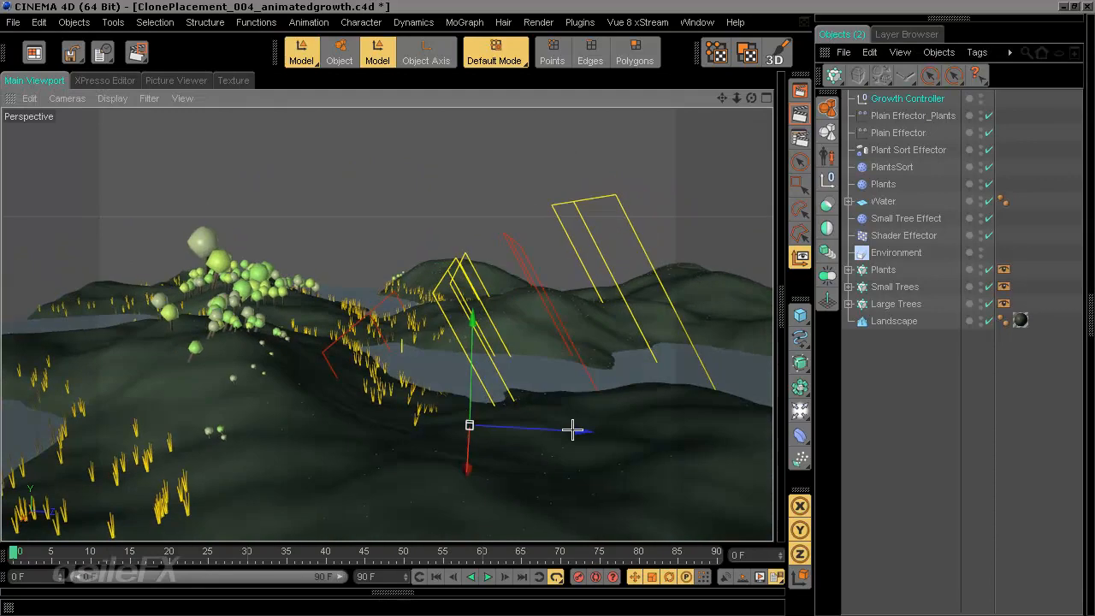
{"action": "left_click", "coordinate": [907, 133]}
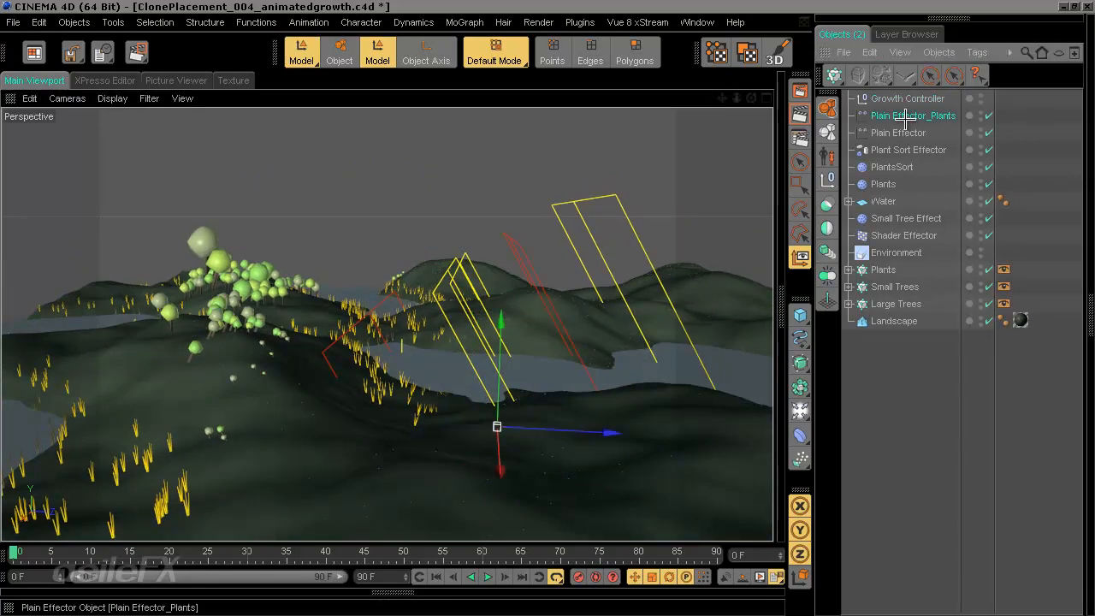
{"action": "left_click", "coordinate": [909, 117], "text": "ctrl"}
{"action": "left_click_drag", "start_coordinate": [910, 103], "coordinate": [908, 101]}
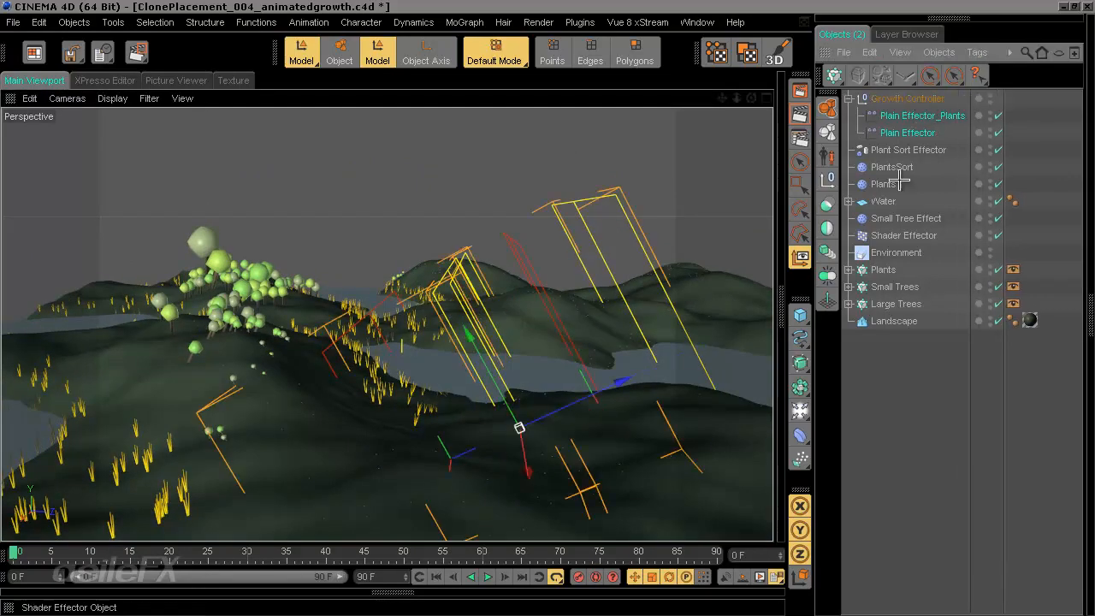
{"action": "left_click", "coordinate": [901, 98]}
{"action": "left_click_drag", "start_coordinate": [641, 311], "coordinate": [548, 368], "text": "alt"}
{"action": "left_click_drag", "start_coordinate": [533, 296], "coordinate": [589, 388], "text": "alt"}
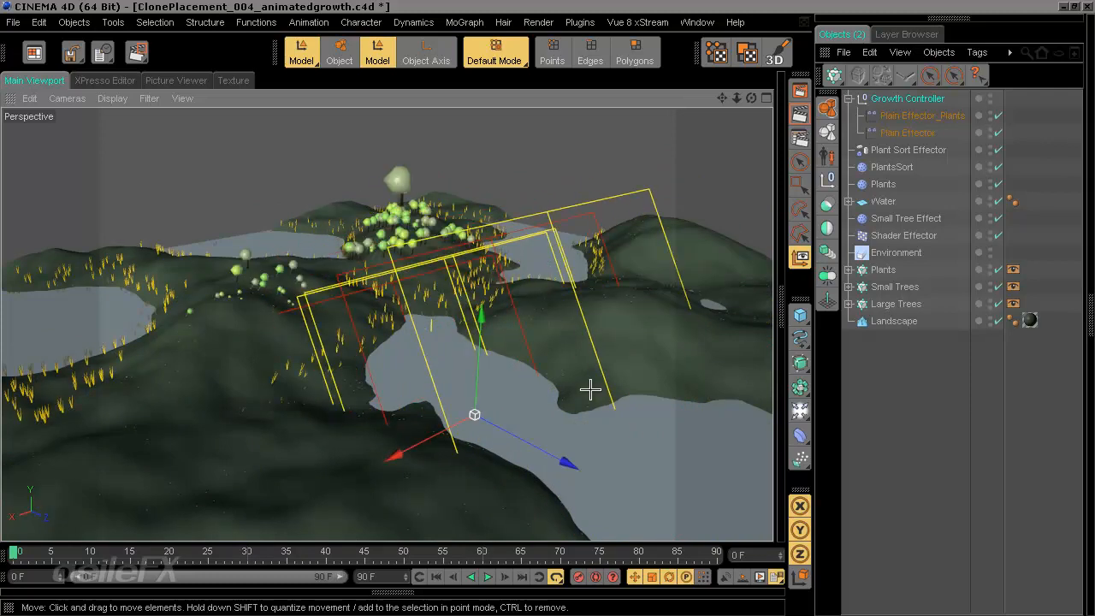
Step: Open the falloff settings of Plain Effector_Plants and inspect its falloff region from the side
{"action": "key", "text": "shift+F5"}
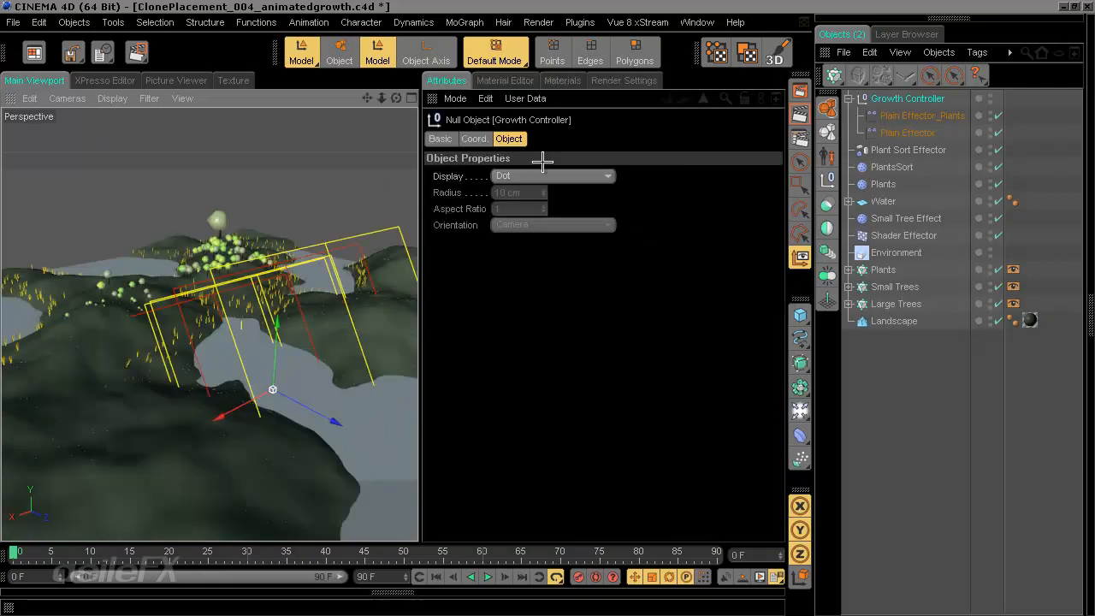
{"action": "left_click", "coordinate": [928, 116]}
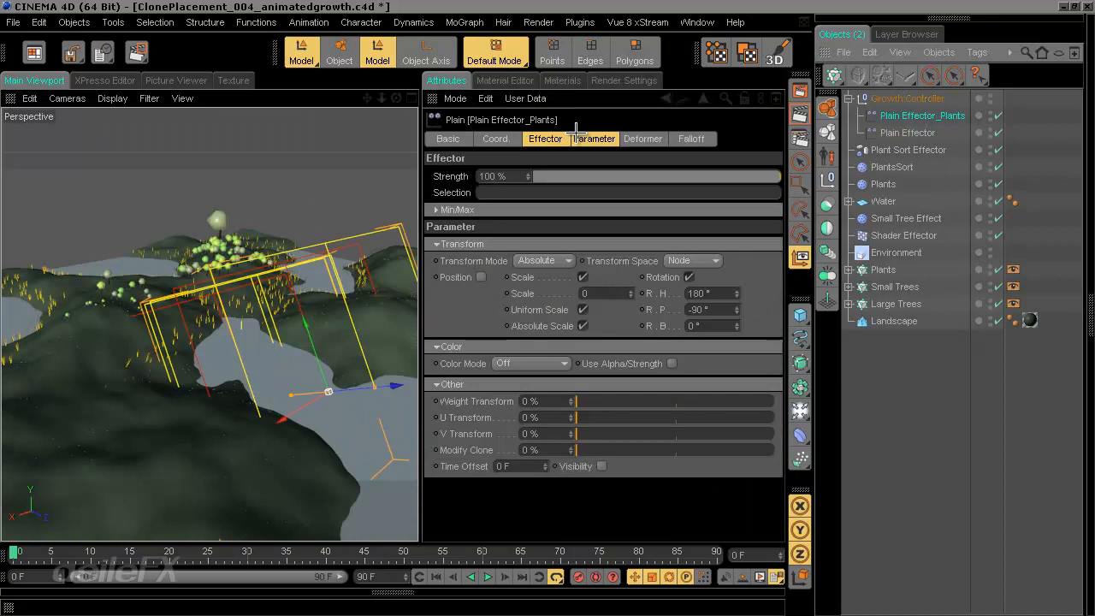
{"action": "left_click", "coordinate": [691, 139]}
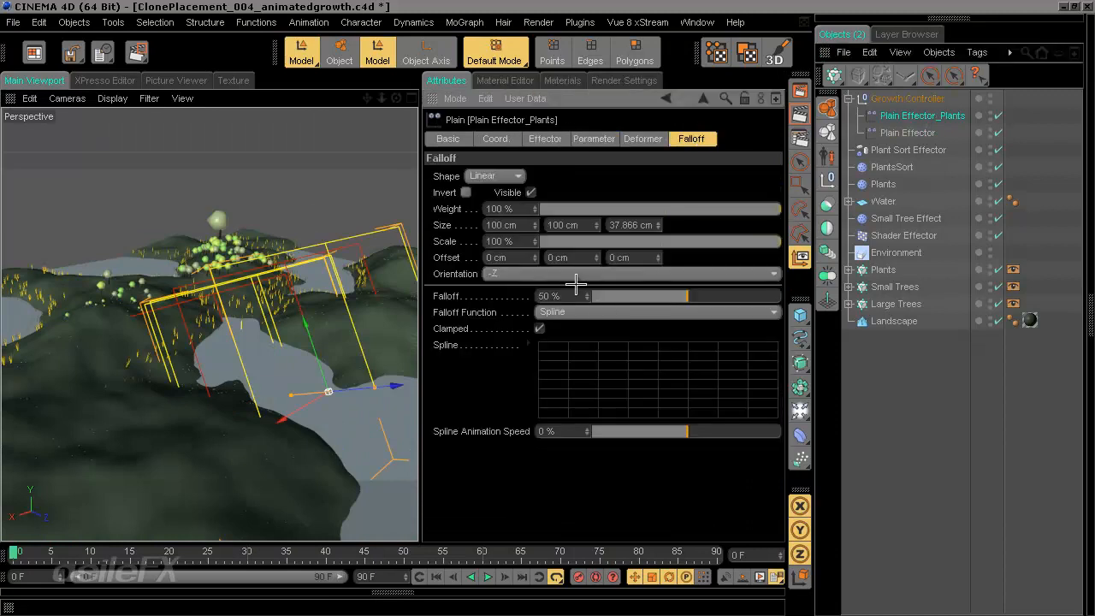
{"action": "left_click_drag", "start_coordinate": [262, 296], "coordinate": [418, 306], "text": "alt"}
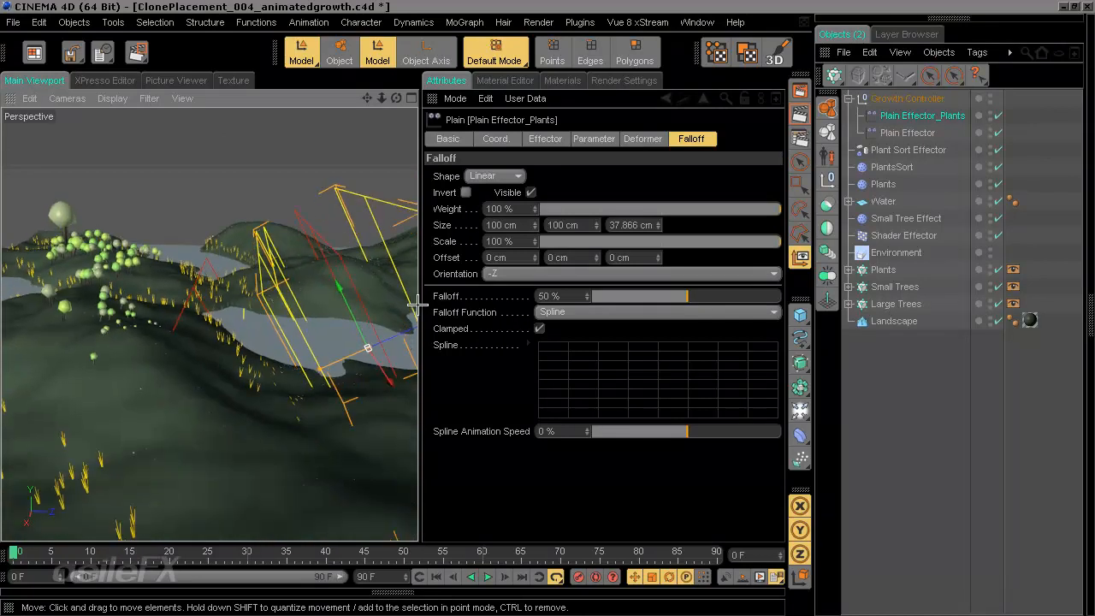
{"action": "left_click_drag", "start_coordinate": [174, 374], "coordinate": [198, 413], "text": "alt"}
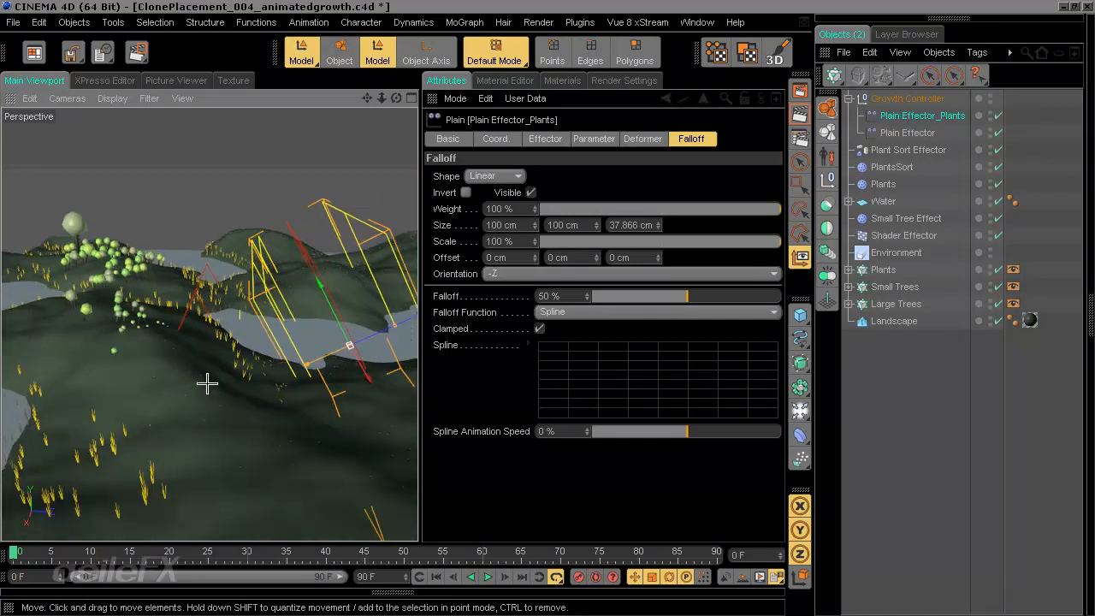
{"action": "left_click_drag", "start_coordinate": [333, 367], "coordinate": [418, 308], "text": "alt"}
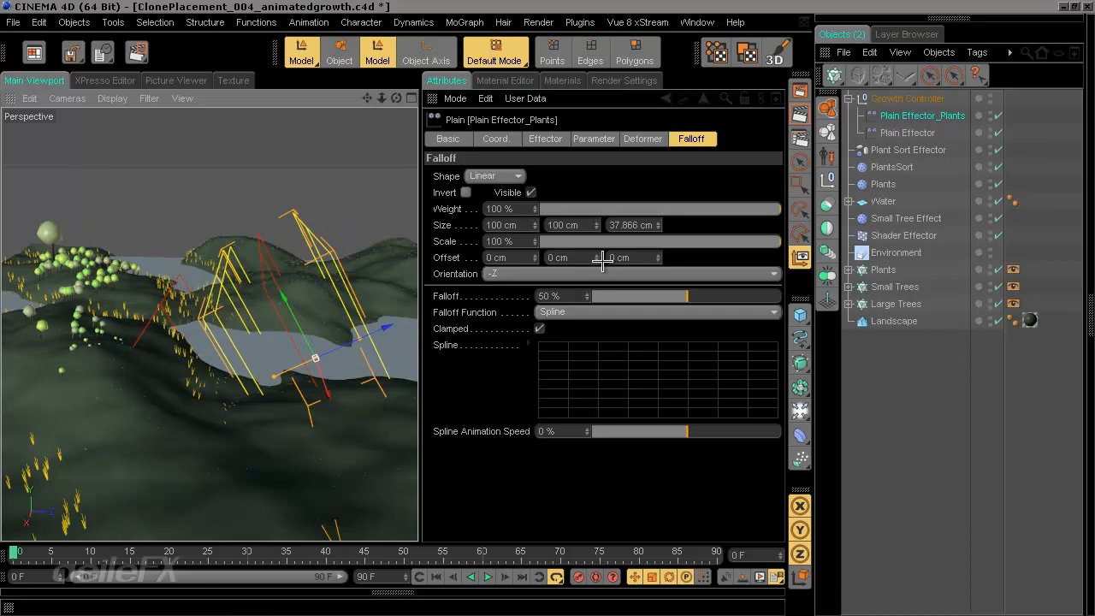
Step: Try shifting the falloff of Plain Effector_Plants with its Y and Z offsets, and undo the change
{"action": "left_click_drag", "start_coordinate": [596, 255], "coordinate": [600, 271]}
{"action": "type", "text": "0"}
{"action": "key", "text": "Return"}
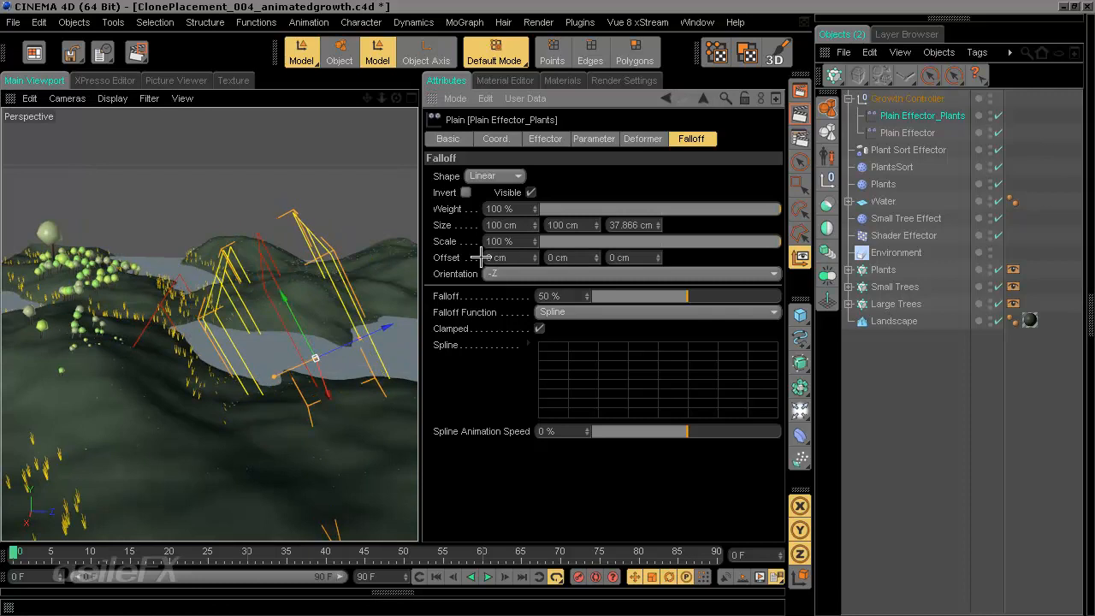
{"action": "left_click_drag", "start_coordinate": [662, 250], "coordinate": [664, 75]}
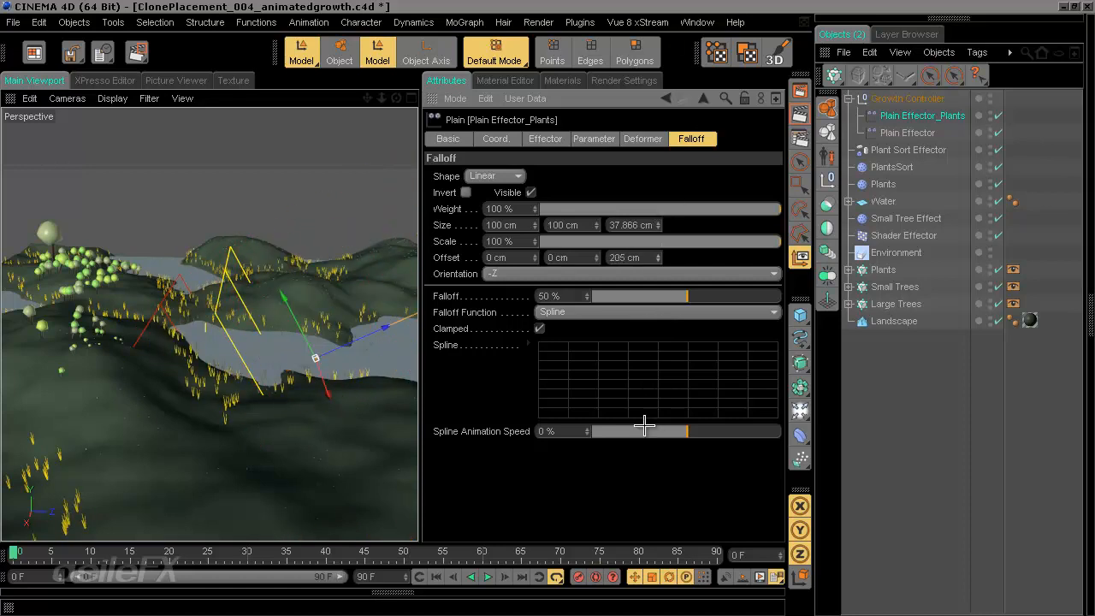
{"action": "left_click_drag", "start_coordinate": [639, 339], "coordinate": [662, 256]}
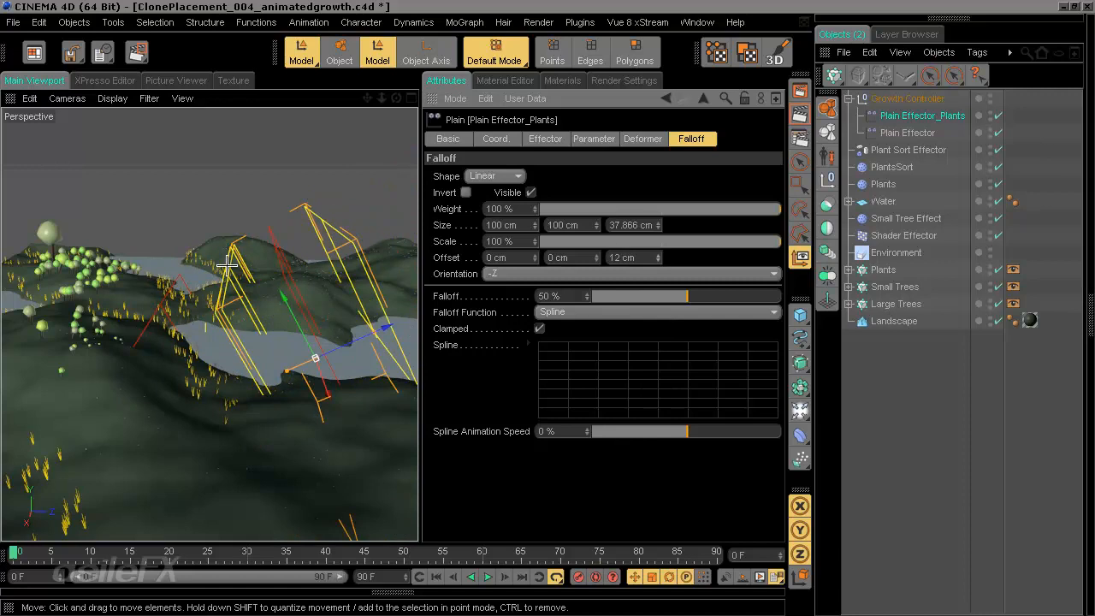
{"action": "key", "text": "ctrl+z"}
{"action": "left_click_drag", "start_coordinate": [294, 372], "coordinate": [417, 308], "text": "alt"}
Step: Turn off the falloff's viewport visibility for both Plain Effector_Plants and Plain Effector
{"action": "left_click", "coordinate": [920, 385]}
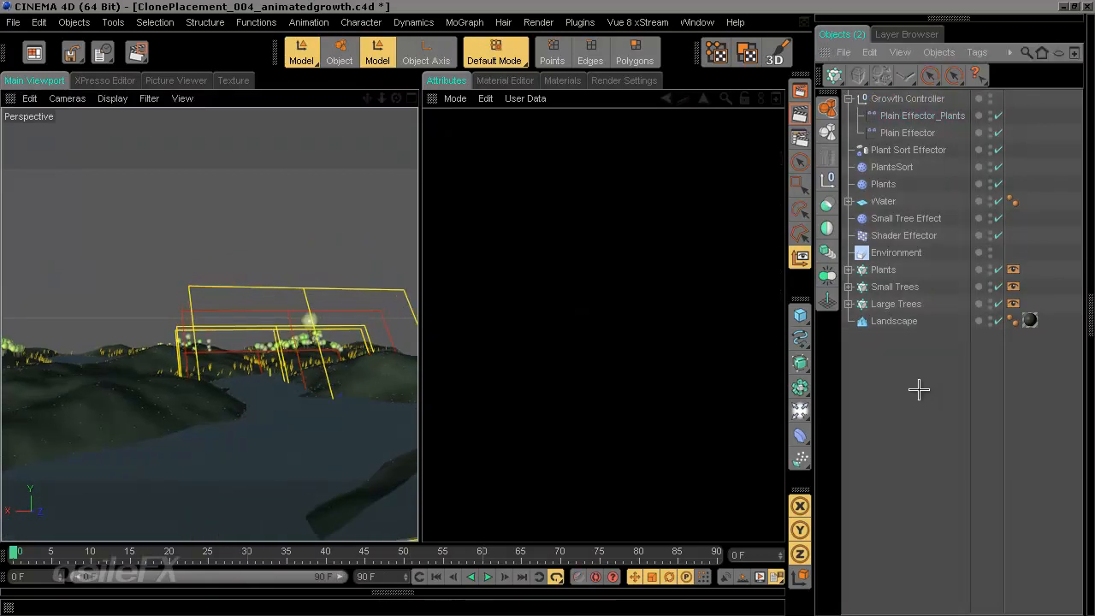
{"action": "scroll", "coordinate": [341, 403], "scroll_direction": "up", "scroll_amount": 2}
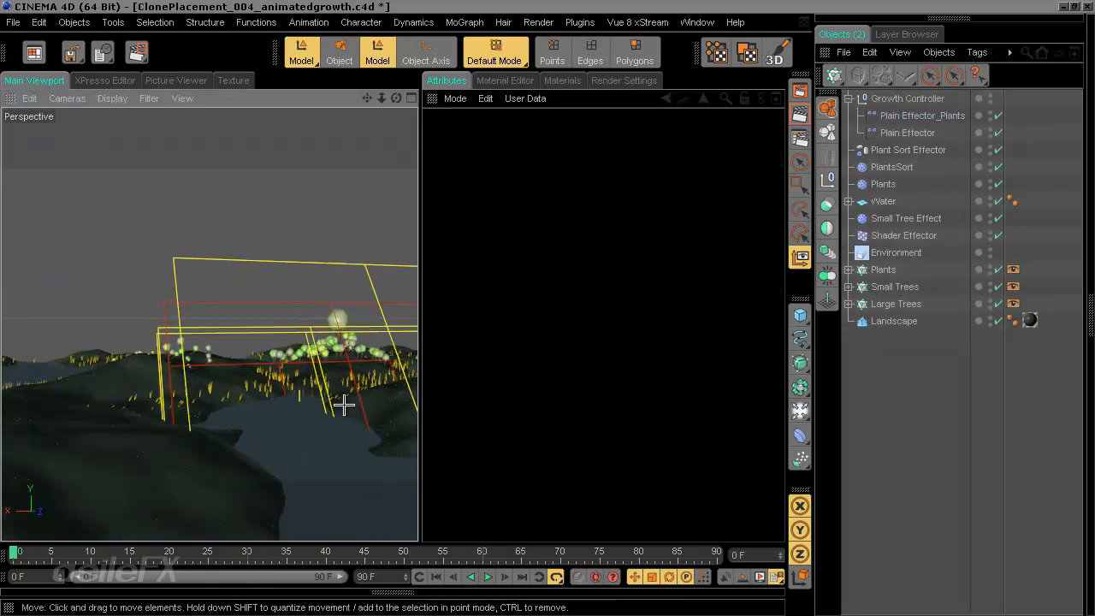
{"action": "left_click", "coordinate": [894, 116]}
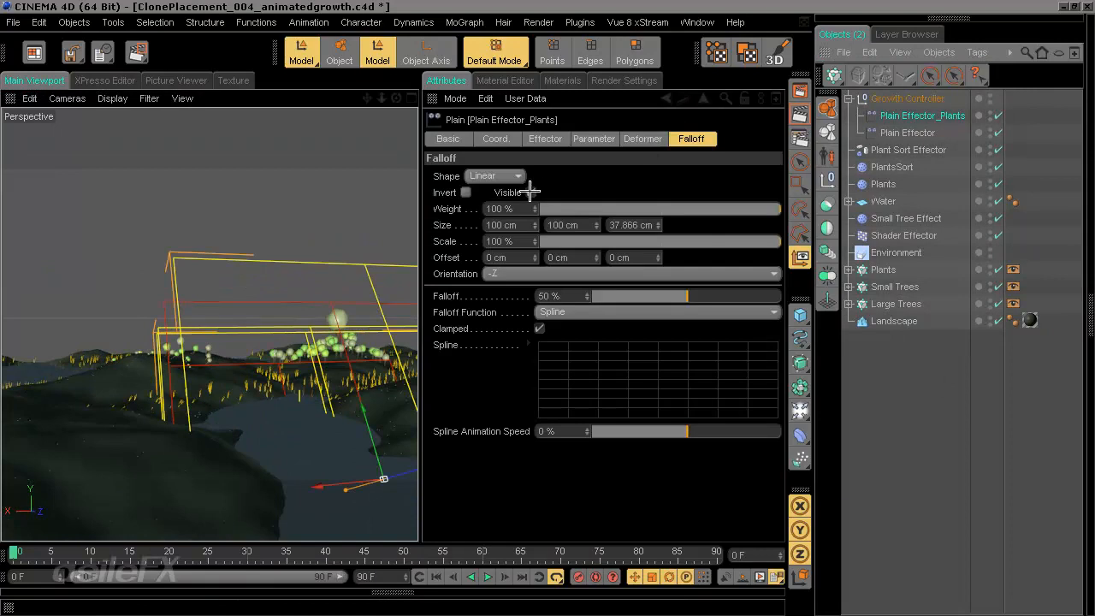
{"action": "left_click", "coordinate": [530, 192]}
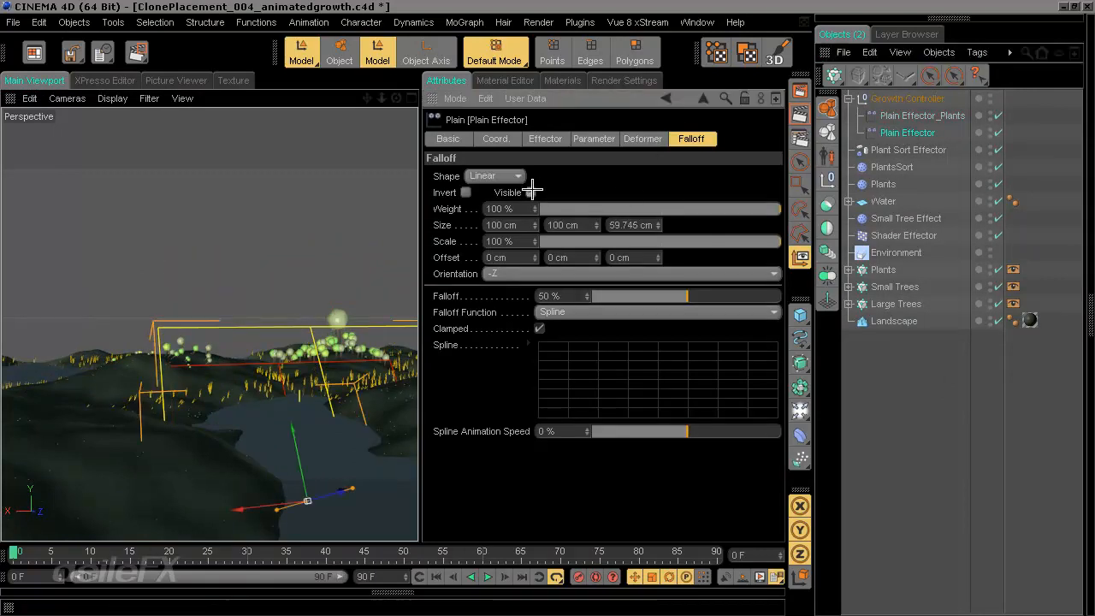
{"action": "left_click", "coordinate": [941, 417]}
Step: Set the Growth Controller null's display shape to Rectangle and its orientation to XY
{"action": "left_click", "coordinate": [883, 97]}
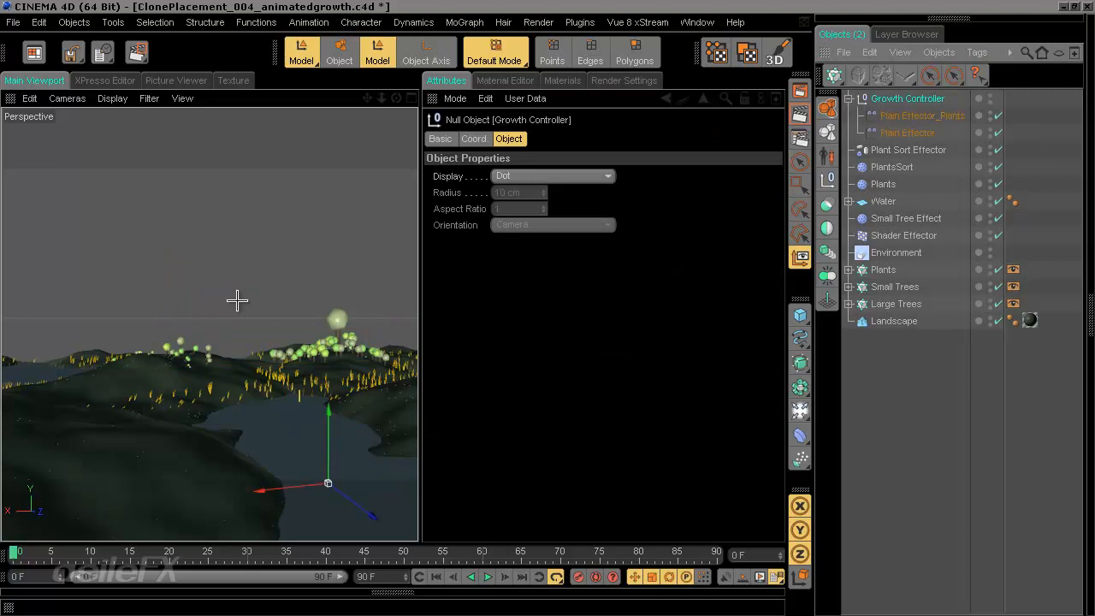
{"action": "left_click", "coordinate": [557, 177]}
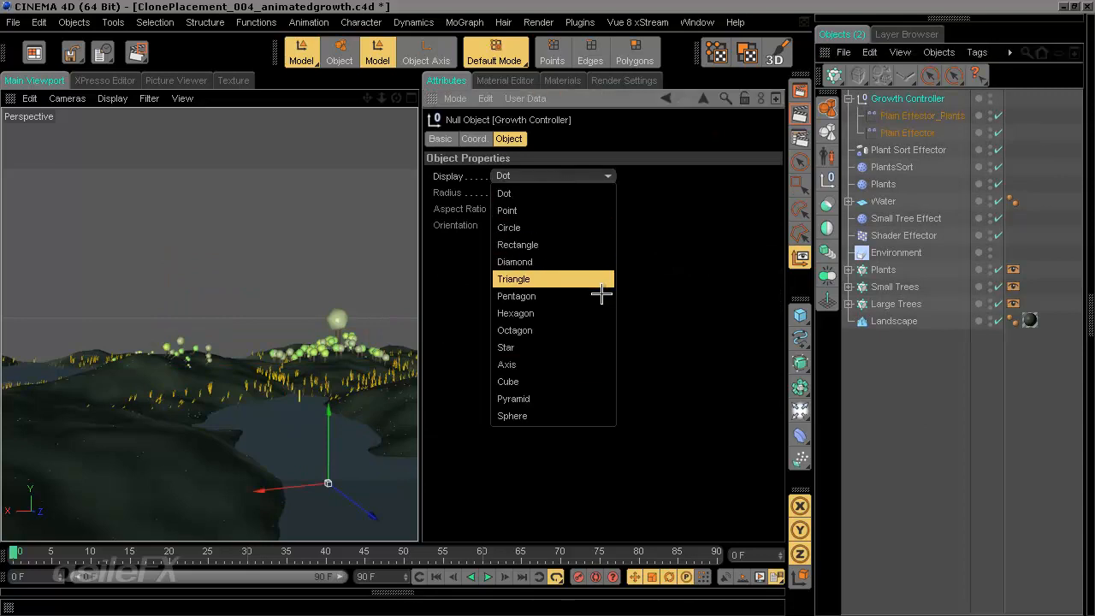
{"action": "left_click", "coordinate": [598, 397]}
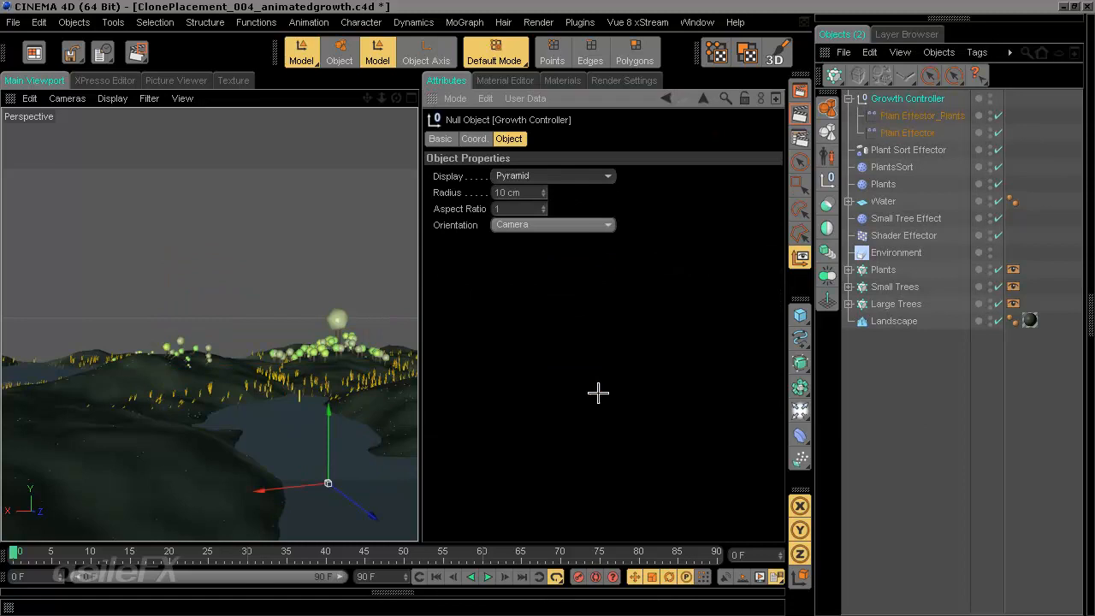
{"action": "left_click", "coordinate": [581, 176]}
{"action": "left_click", "coordinate": [575, 245]}
{"action": "left_click", "coordinate": [561, 226]}
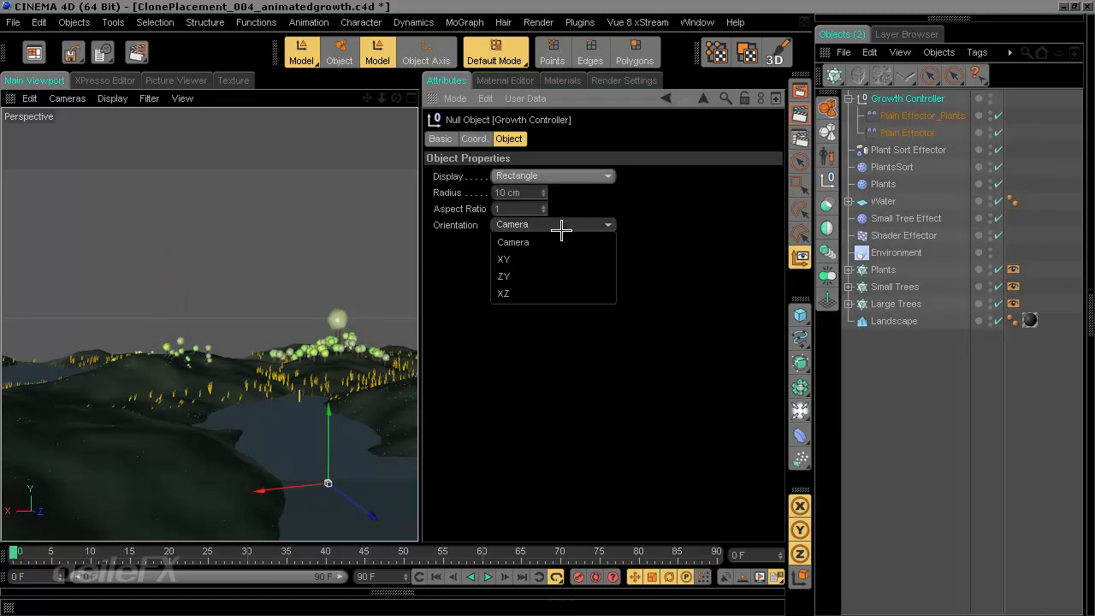
{"action": "left_click", "coordinate": [562, 259]}
{"action": "left_click_drag", "start_coordinate": [310, 367], "coordinate": [418, 313], "text": "alt"}
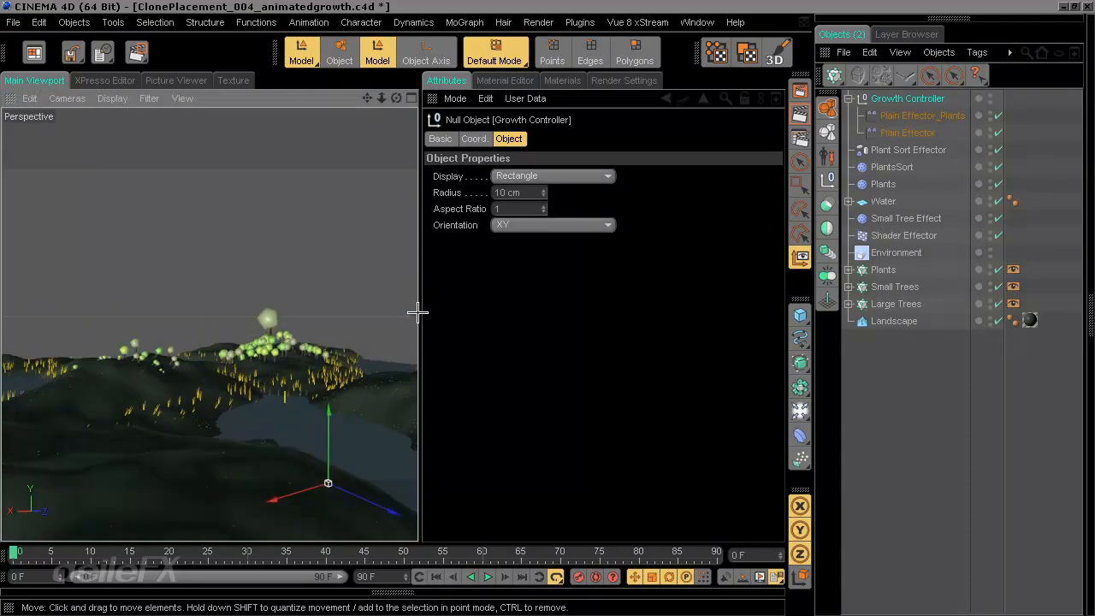
Step: Move both Plain Effectors out of the Growth Controller null to the top level of the hierarchy
{"action": "left_click", "coordinate": [907, 133]}
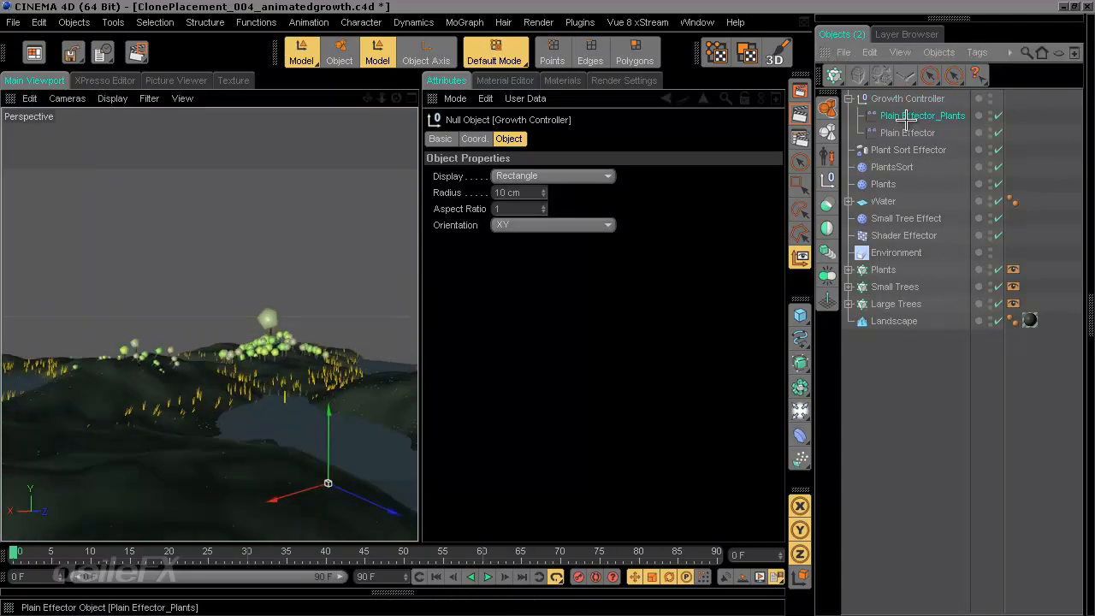
{"action": "left_click", "coordinate": [912, 116], "text": "ctrl"}
{"action": "left_click_drag", "start_coordinate": [912, 99], "coordinate": [913, 103]}
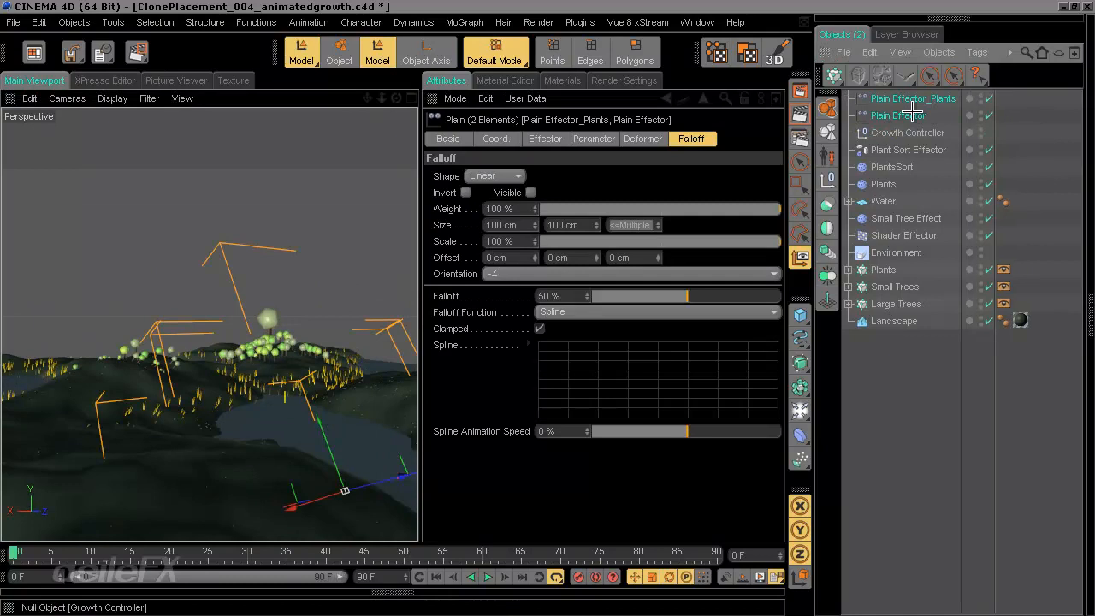
Step: Raise the Growth Controller null along its Y axis and enlarge its rectangle to a 75 cm radius
{"action": "left_click", "coordinate": [904, 133]}
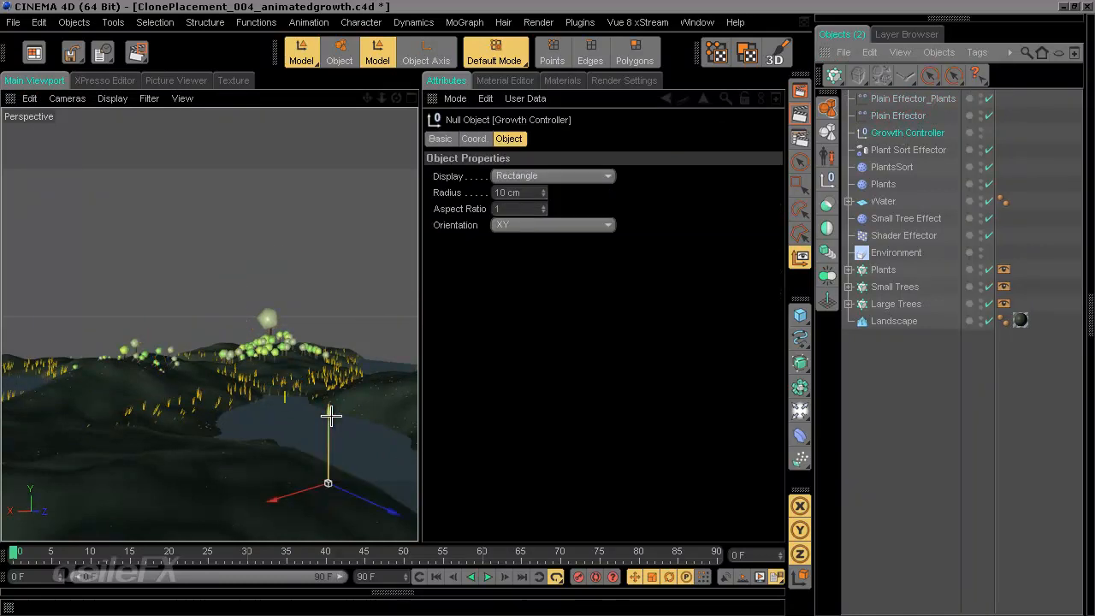
{"action": "left_click_drag", "start_coordinate": [327, 432], "coordinate": [419, 293]}
{"action": "left_click_drag", "start_coordinate": [323, 435], "coordinate": [325, 462], "text": "alt"}
{"action": "left_click_drag", "start_coordinate": [543, 193], "coordinate": [534, 252]}
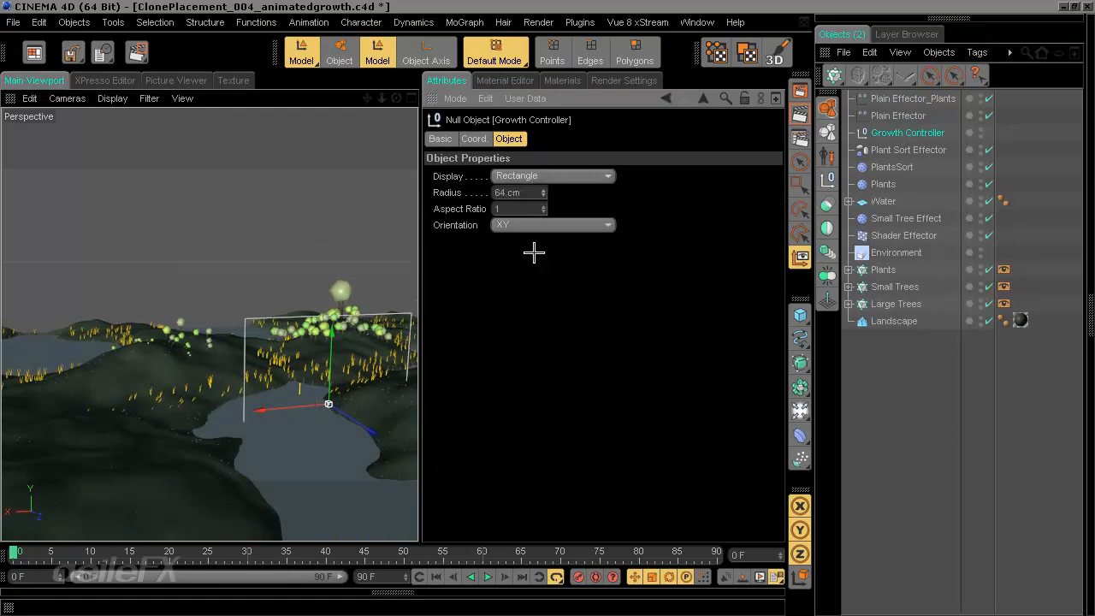
Step: Parent both Plain Effectors to Growth Controller again and slide the null along its Z axis to preview the growth
{"action": "left_click", "coordinate": [893, 114]}
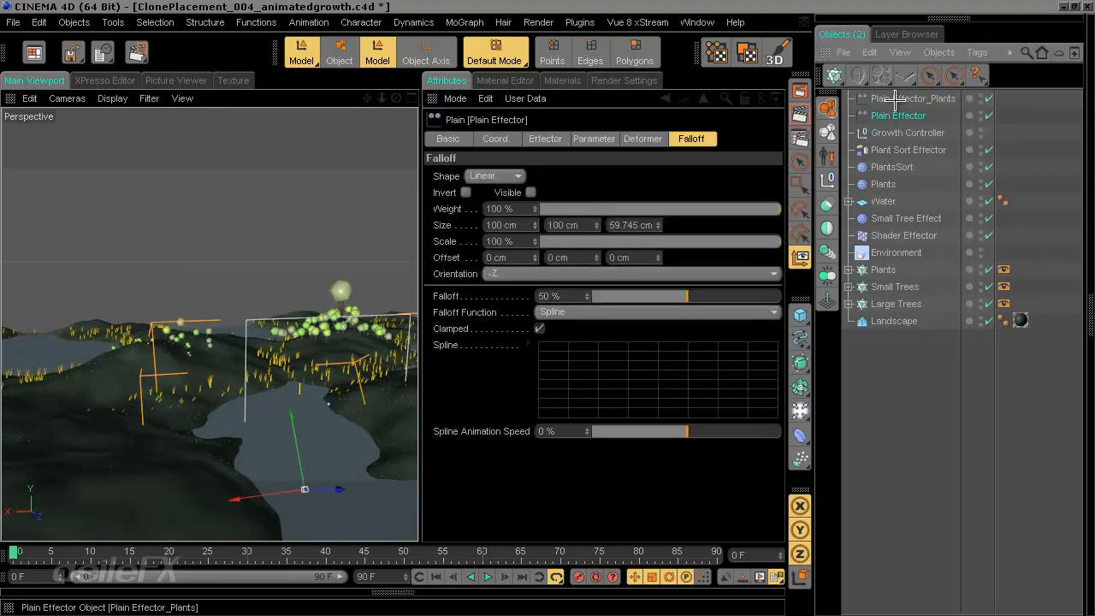
{"action": "left_click", "coordinate": [895, 100], "text": "ctrl"}
{"action": "left_click_drag", "start_coordinate": [898, 134], "coordinate": [898, 134]}
{"action": "left_click", "coordinate": [881, 435]}
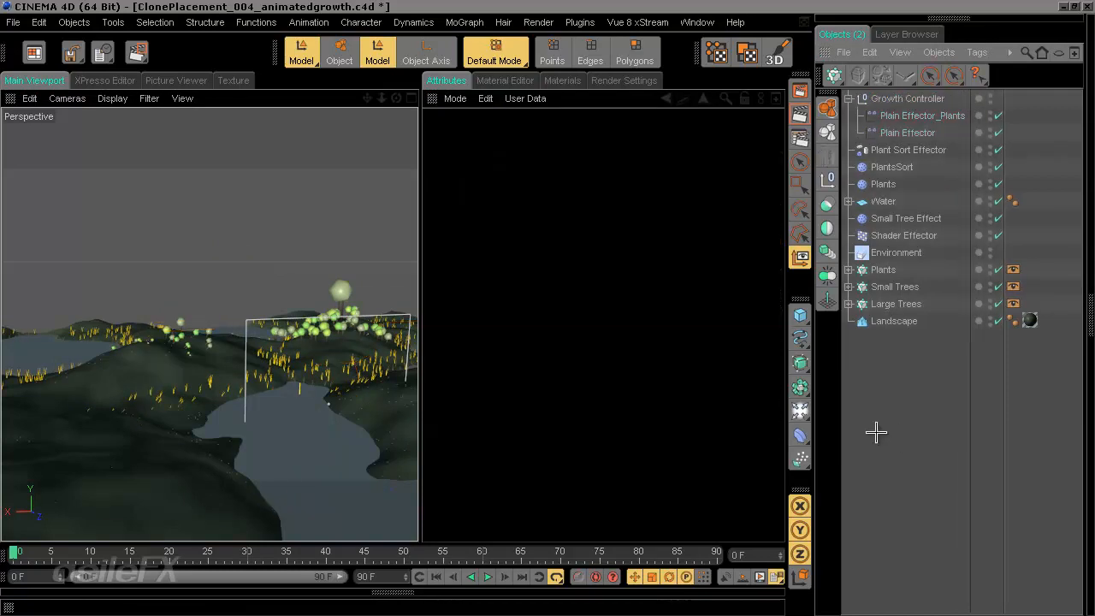
{"action": "left_click", "coordinate": [883, 97]}
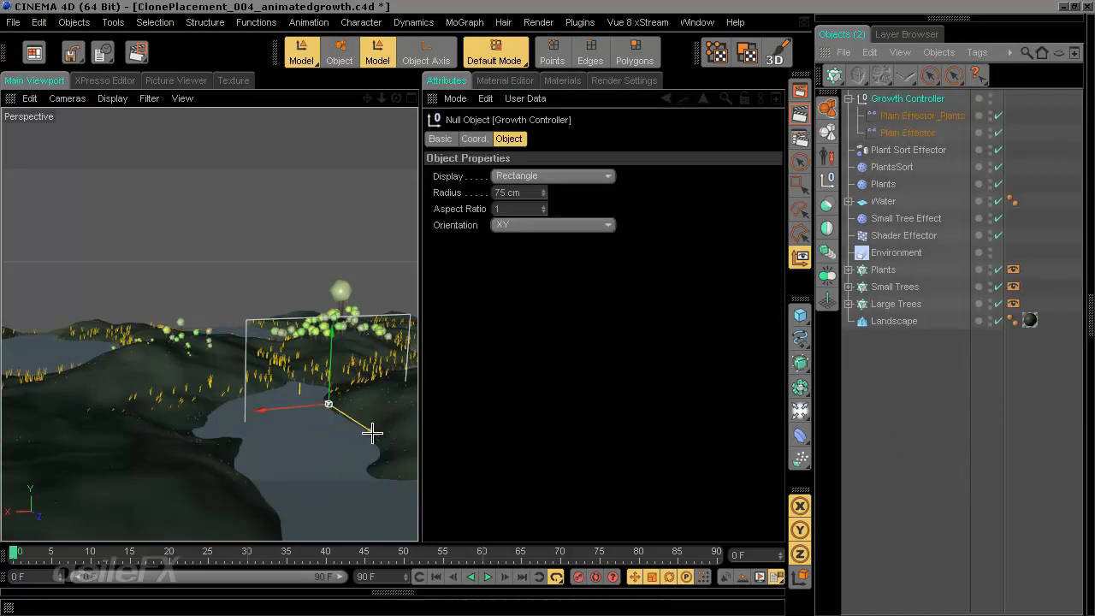
{"action": "left_click_drag", "start_coordinate": [372, 430], "coordinate": [419, 304]}
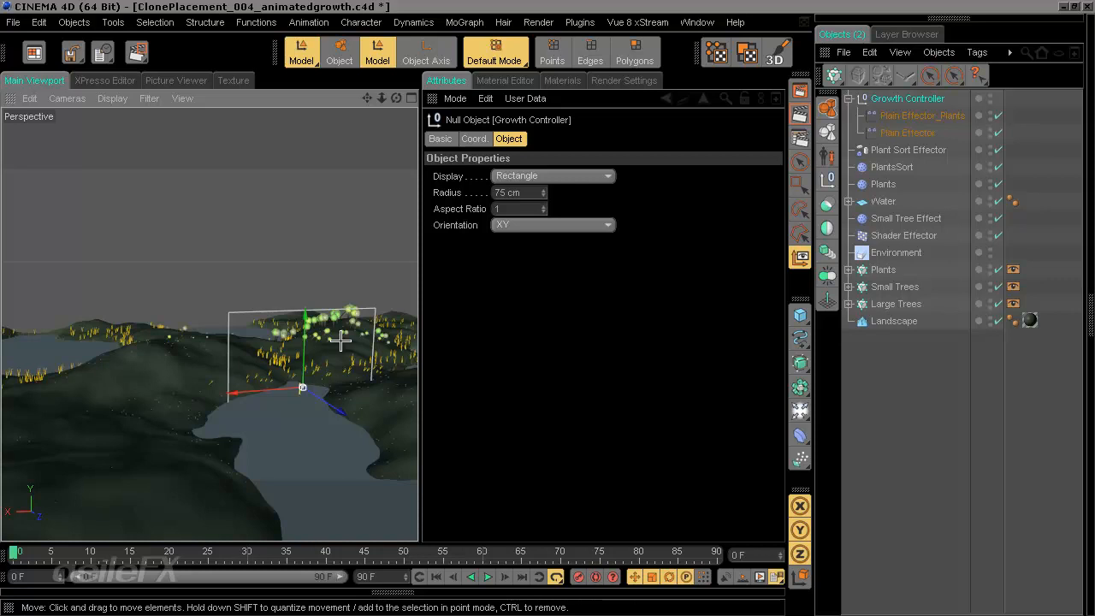
Step: Frame the perspective view low above the river, looking toward the Growth Controller rectangle and the distant trees
{"action": "left_click_drag", "start_coordinate": [417, 313], "coordinate": [393, 299], "text": "alt"}
{"action": "left_click", "coordinate": [432, 104], "text": "ctrl"}
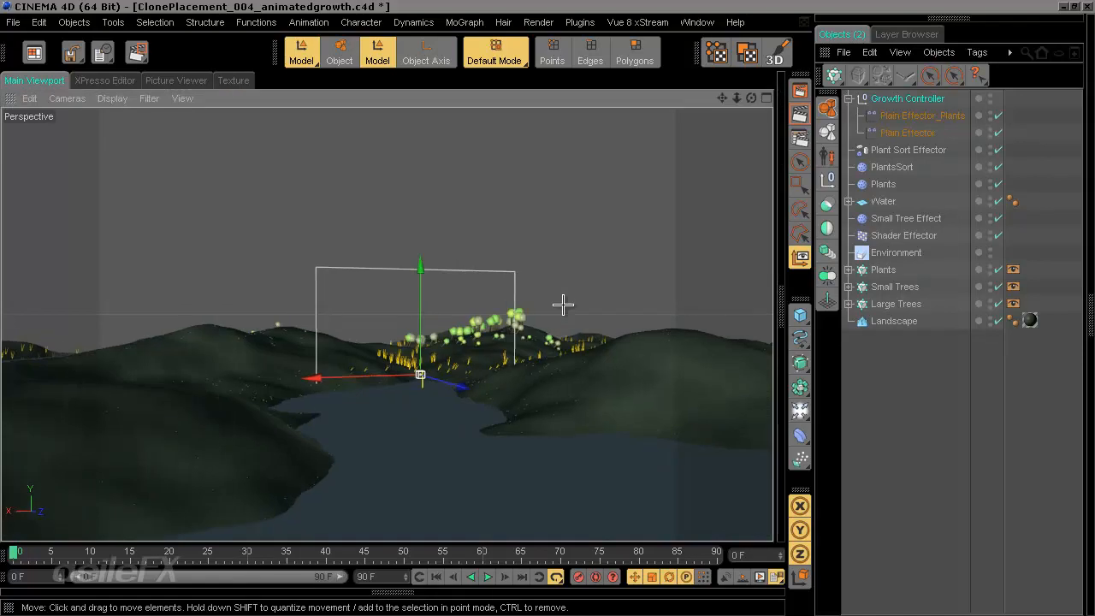
{"action": "left_click_drag", "start_coordinate": [559, 307], "coordinate": [481, 382], "text": "alt"}
{"action": "middle_click_drag", "start_coordinate": [481, 381], "coordinate": [547, 309], "text": "alt"}
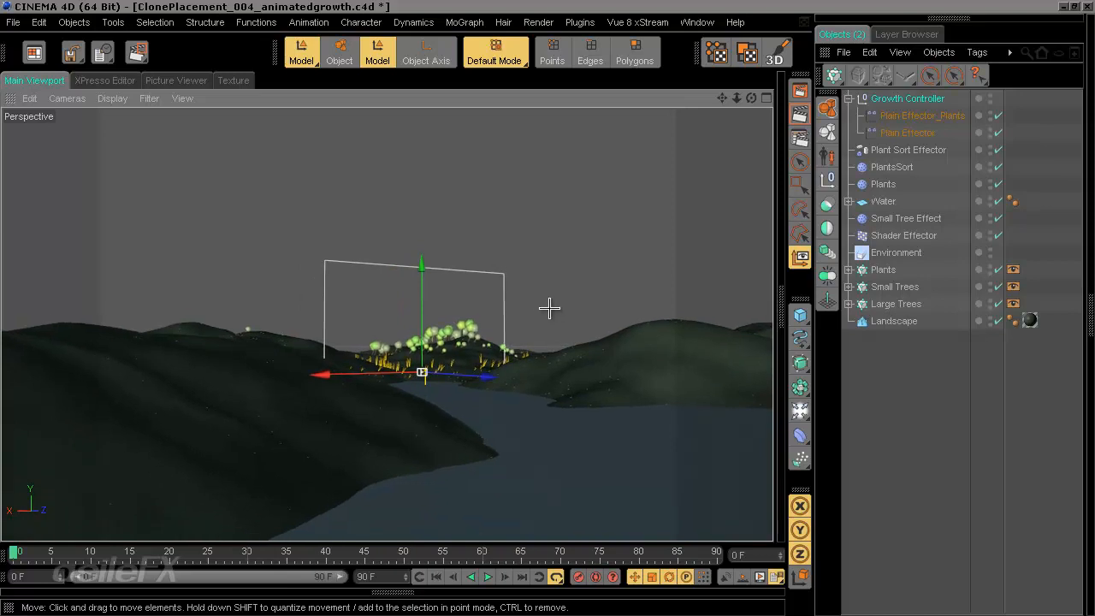
{"action": "left_click_drag", "start_coordinate": [550, 306], "coordinate": [548, 309], "text": "alt"}
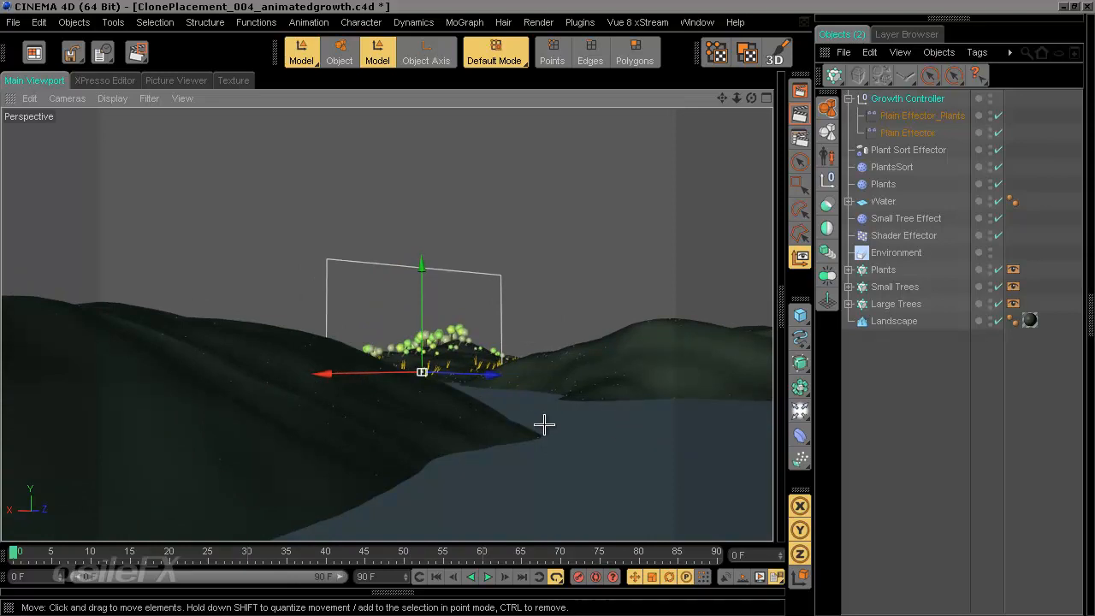
{"action": "left_click_drag", "start_coordinate": [547, 314], "coordinate": [522, 426], "text": "alt"}
{"action": "middle_click_drag", "start_coordinate": [551, 310], "coordinate": [548, 309], "text": "alt"}
{"action": "scroll", "coordinate": [548, 309], "scroll_direction": "up", "scroll_amount": 2}
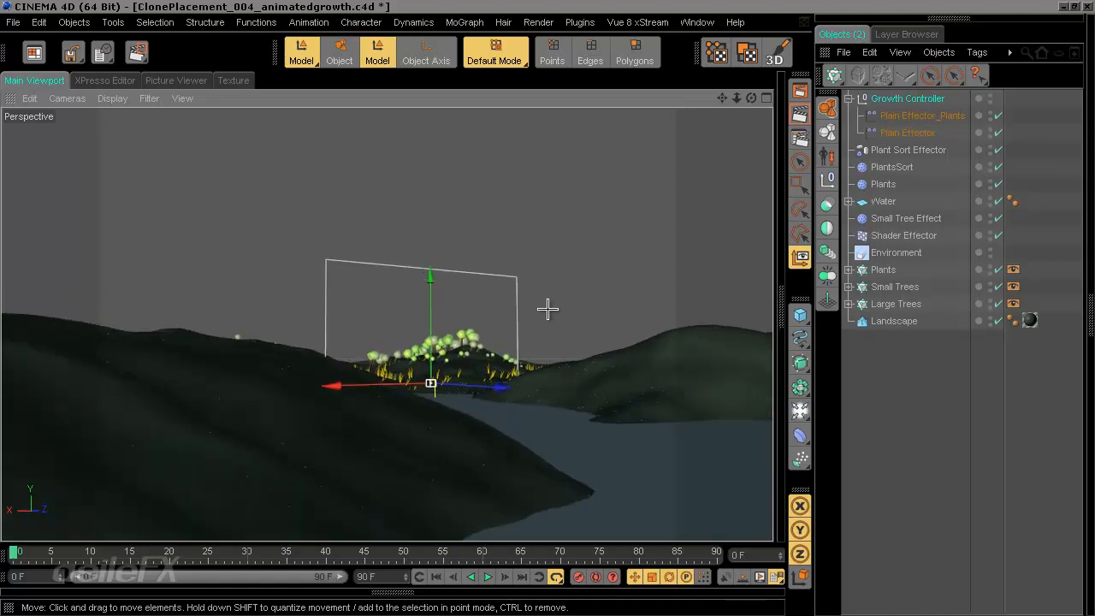
{"action": "mouse_move", "coordinate": [547, 308]}
{"action": "left_mouse_down", "text": "alt"}
{"action": "mouse_move", "coordinate": [525, 306]}
{"action": "mouse_move", "coordinate": [551, 308]}
{"action": "left_mouse_up", "text": "alt"}
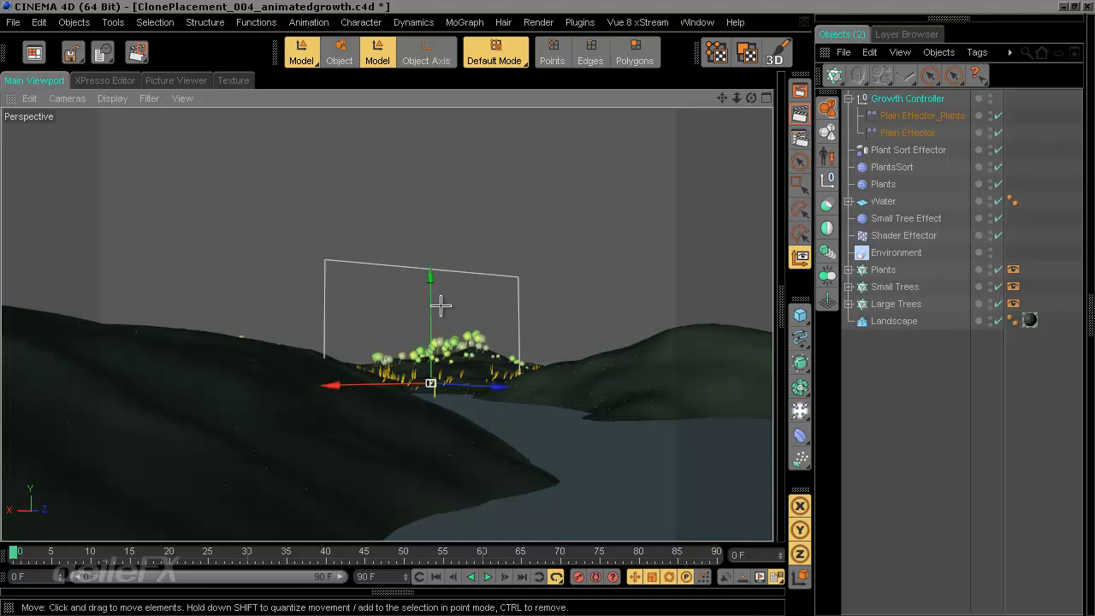
Step: Extend the animation length to 150 frames and add a camera at the current view
{"action": "left_click", "coordinate": [389, 580]}
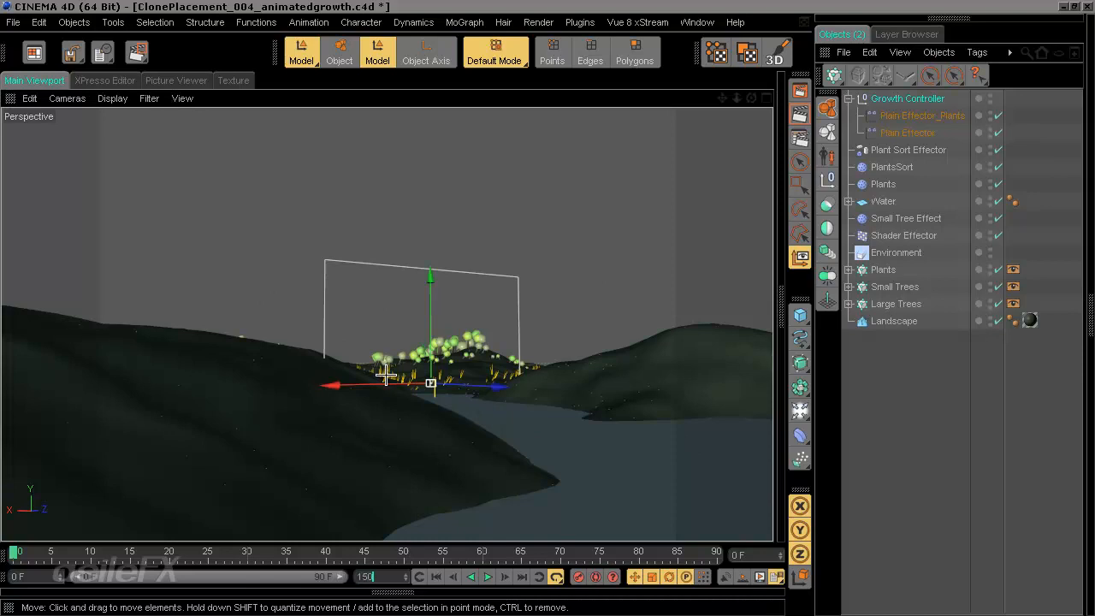
{"action": "type", "text": "150"}
{"action": "key", "text": "Return"}
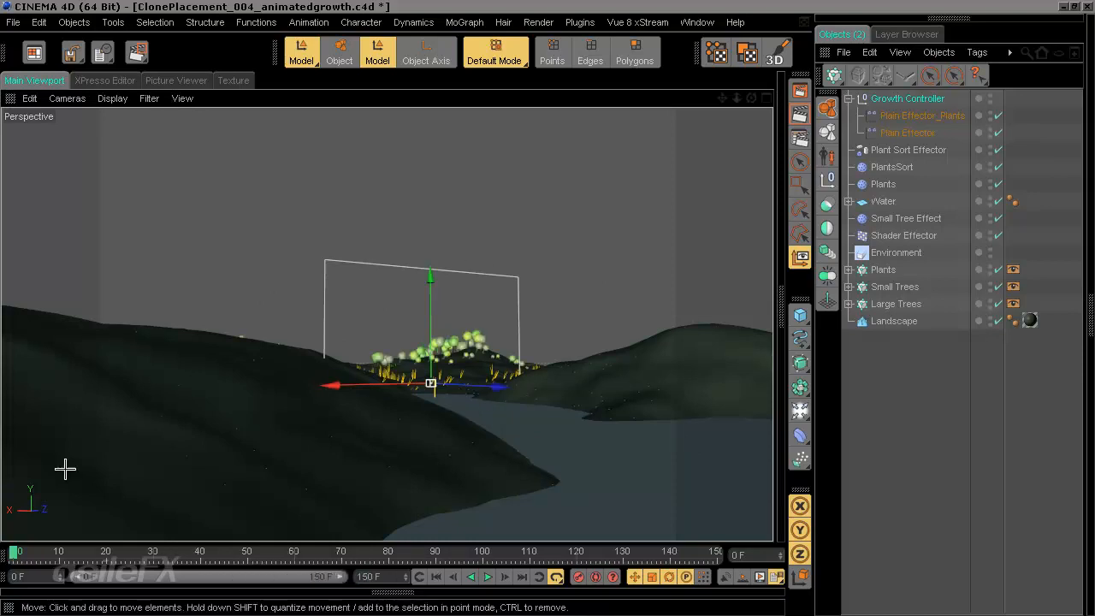
{"action": "left_click", "coordinate": [801, 412]}
{"action": "left_click", "coordinate": [788, 457]}
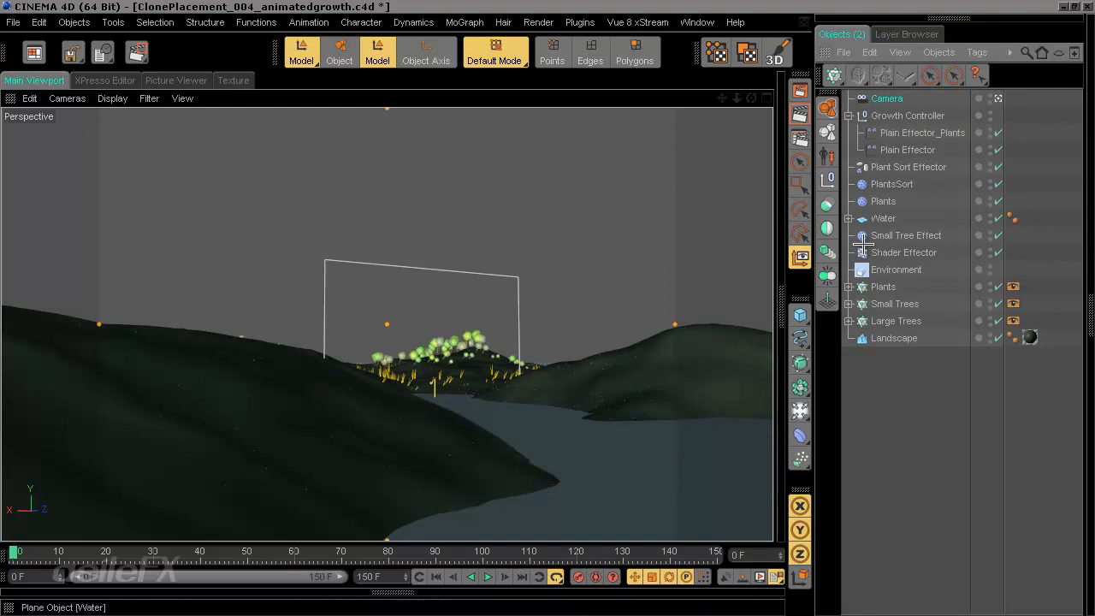
Step: Set the render output width to 800 pixels and the film aspect to 1.777
{"action": "left_click", "coordinate": [780, 308]}
{"action": "left_click", "coordinate": [618, 79]}
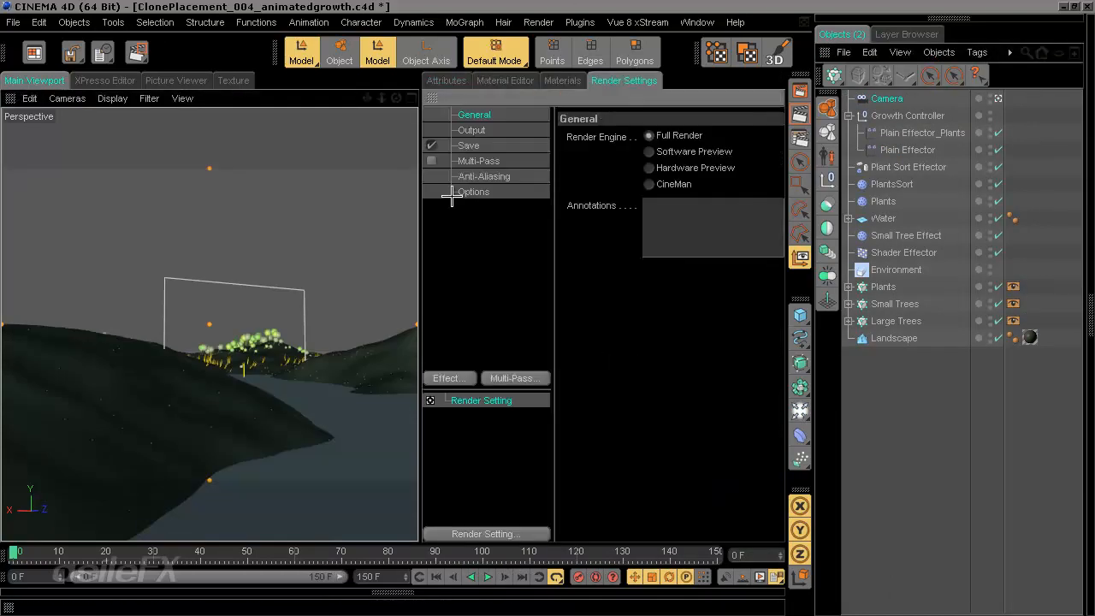
{"action": "left_click", "coordinate": [472, 130]}
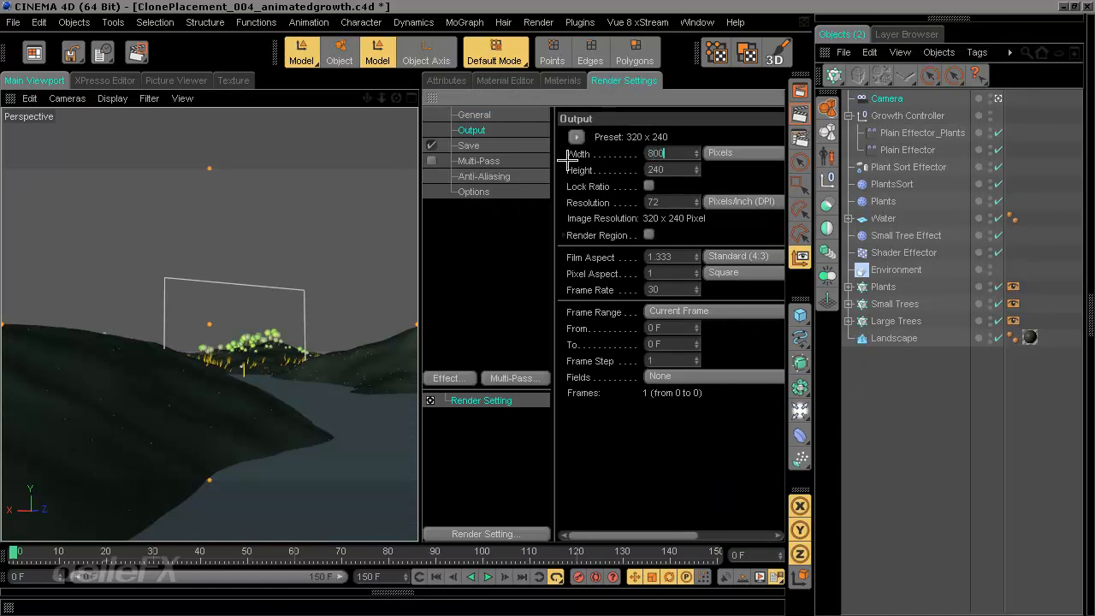
{"action": "type", "text": "800"}
{"action": "key", "text": "Return"}
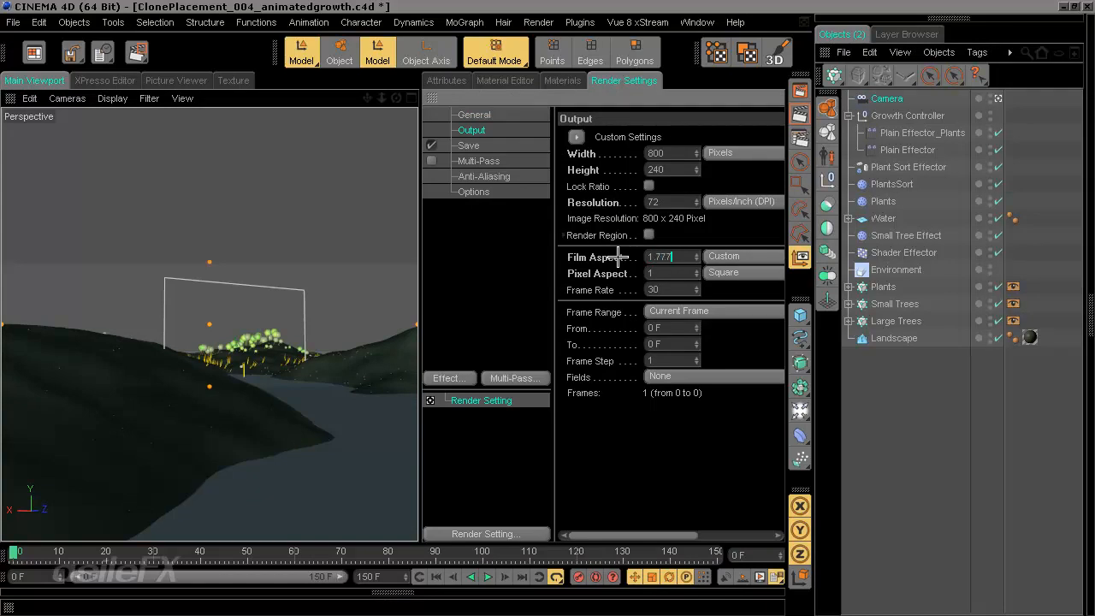
{"action": "key", "text": "Return"}
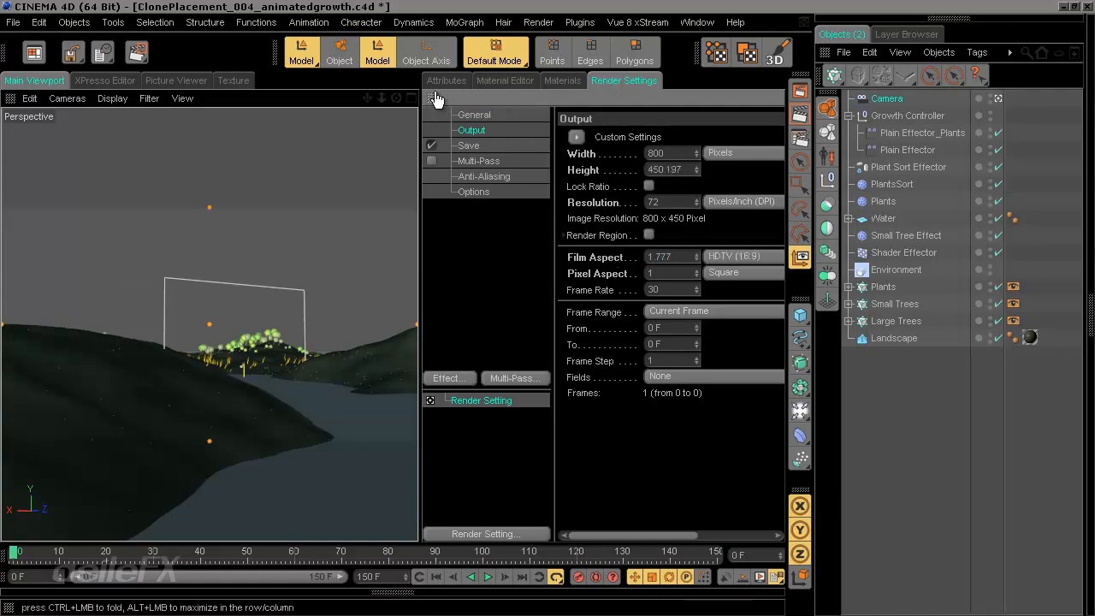
Step: Set the render's anti-aliasing to Best with minimum and maximum levels of 1x1
{"action": "left_click", "coordinate": [479, 176]}
{"action": "left_click", "coordinate": [718, 137]}
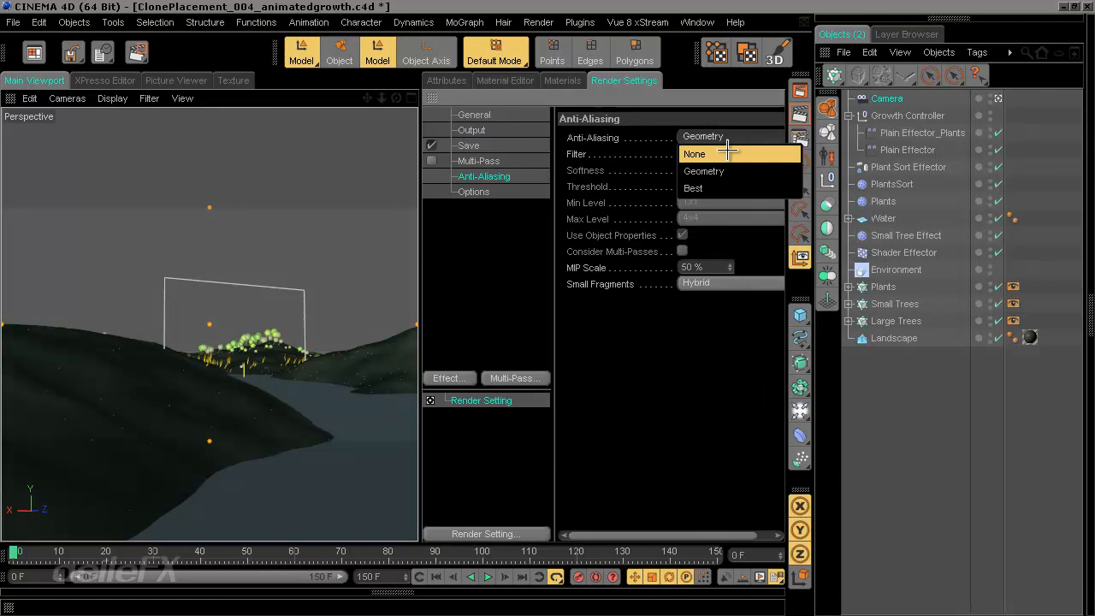
{"action": "left_click", "coordinate": [715, 185]}
{"action": "left_click", "coordinate": [710, 216]}
{"action": "left_click", "coordinate": [702, 211]}
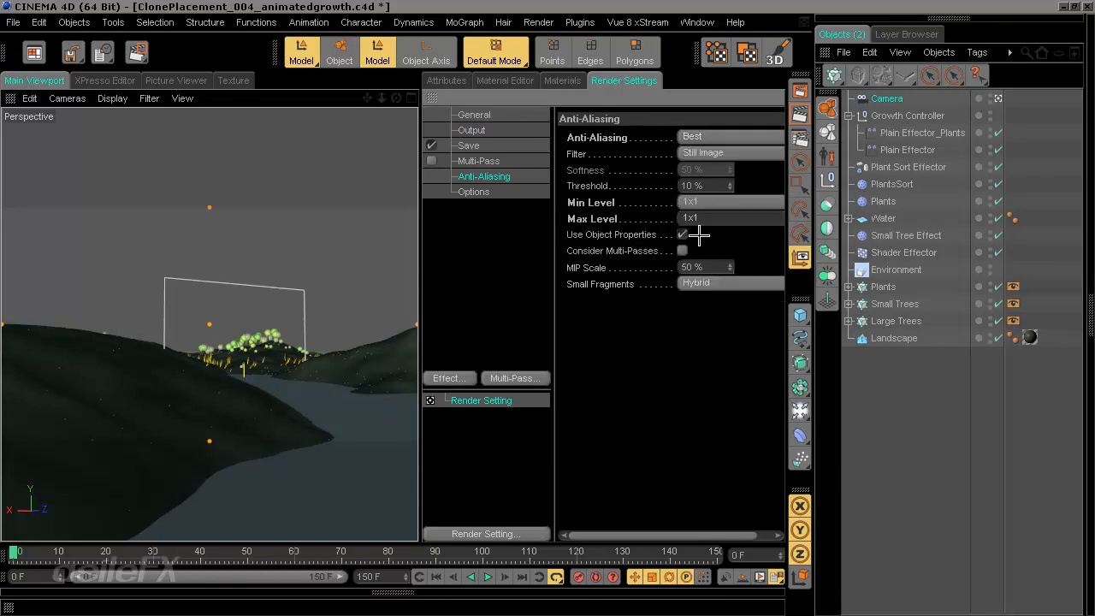
{"action": "left_click", "coordinate": [437, 99]}
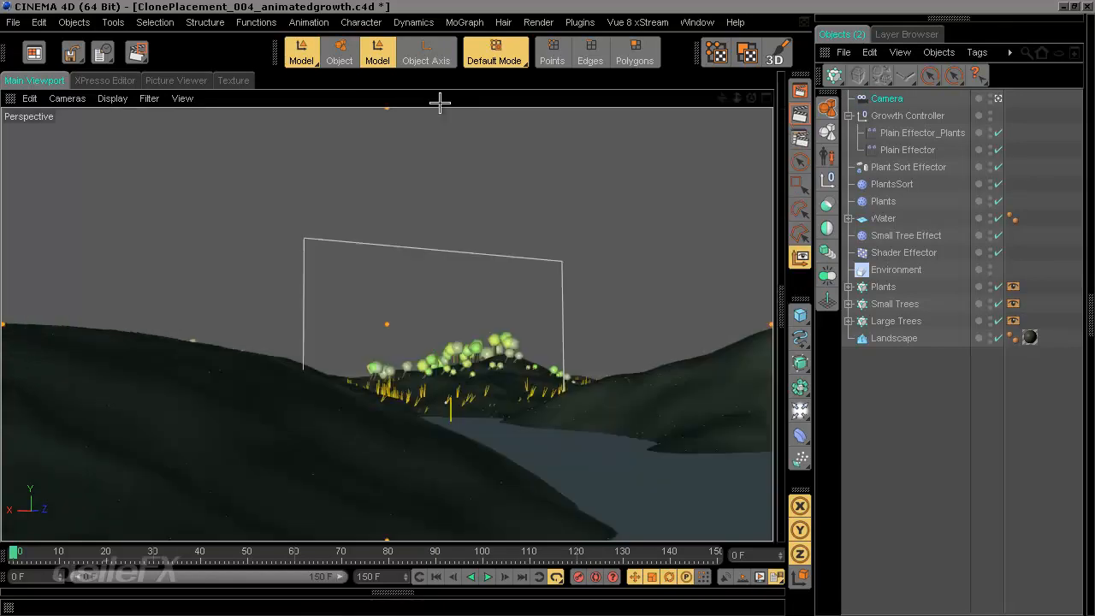
Step: Record a keyframe for the camera at frame 0 and add a second camera
{"action": "left_click", "coordinate": [916, 116]}
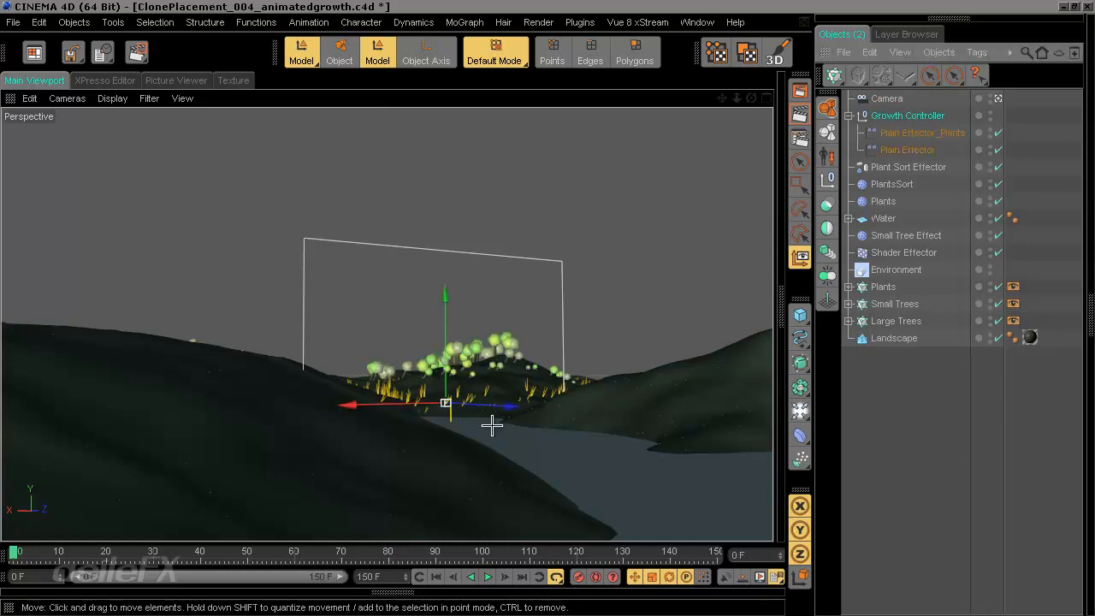
{"action": "left_click", "coordinate": [926, 99]}
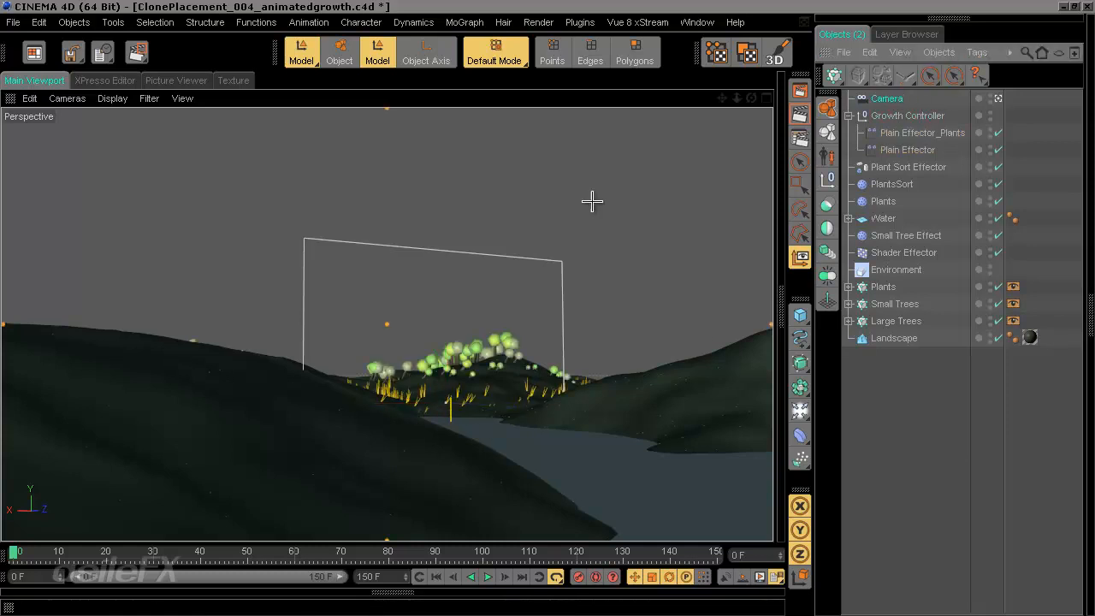
{"action": "left_click", "coordinate": [578, 575]}
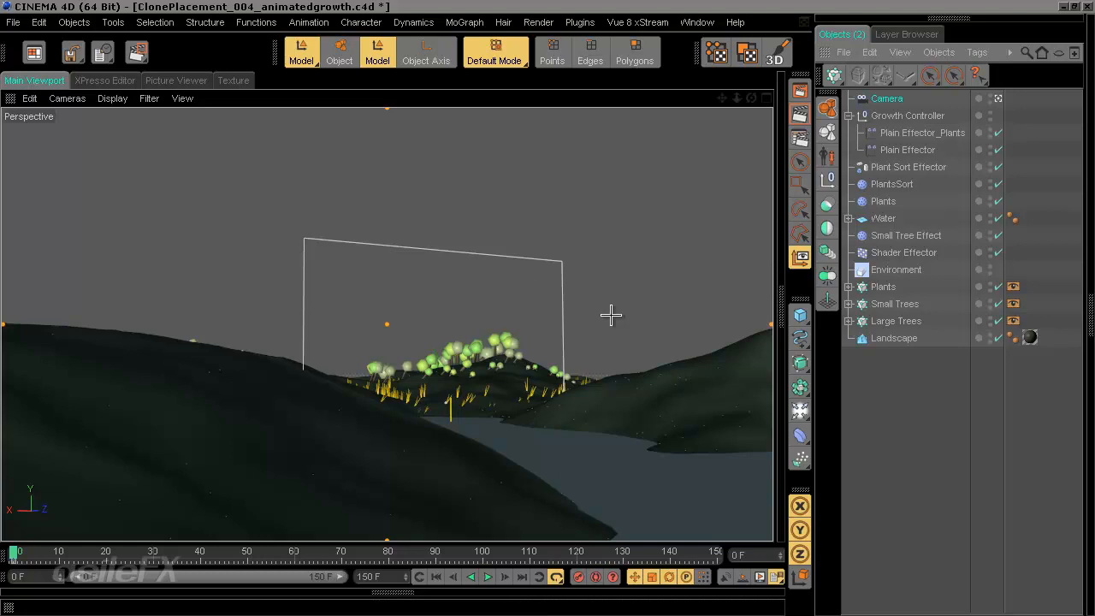
{"action": "left_click", "coordinate": [907, 115]}
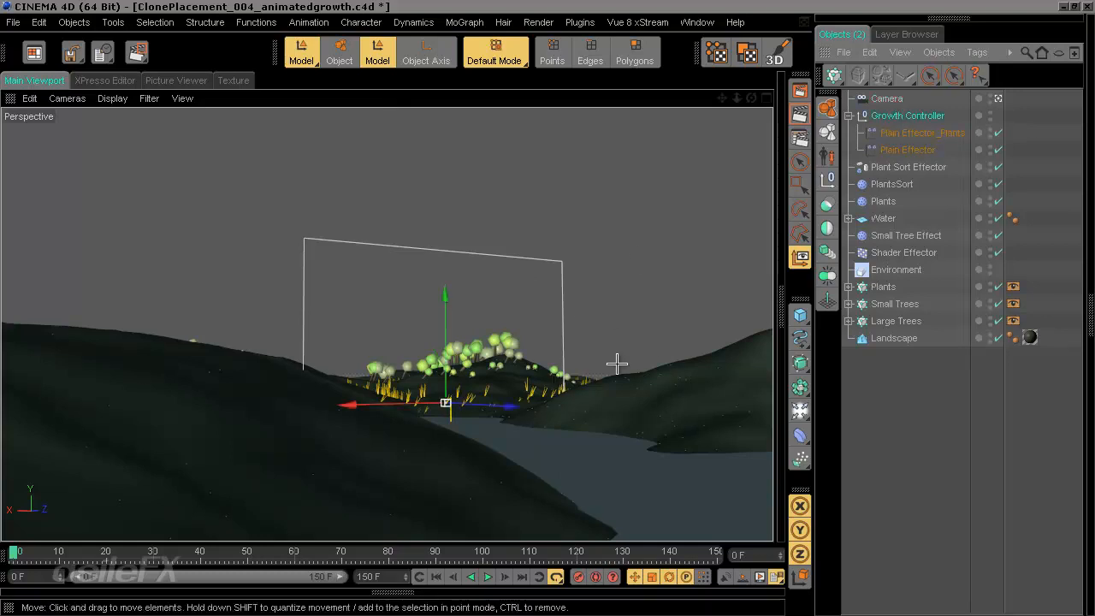
{"action": "left_click", "coordinate": [887, 99]}
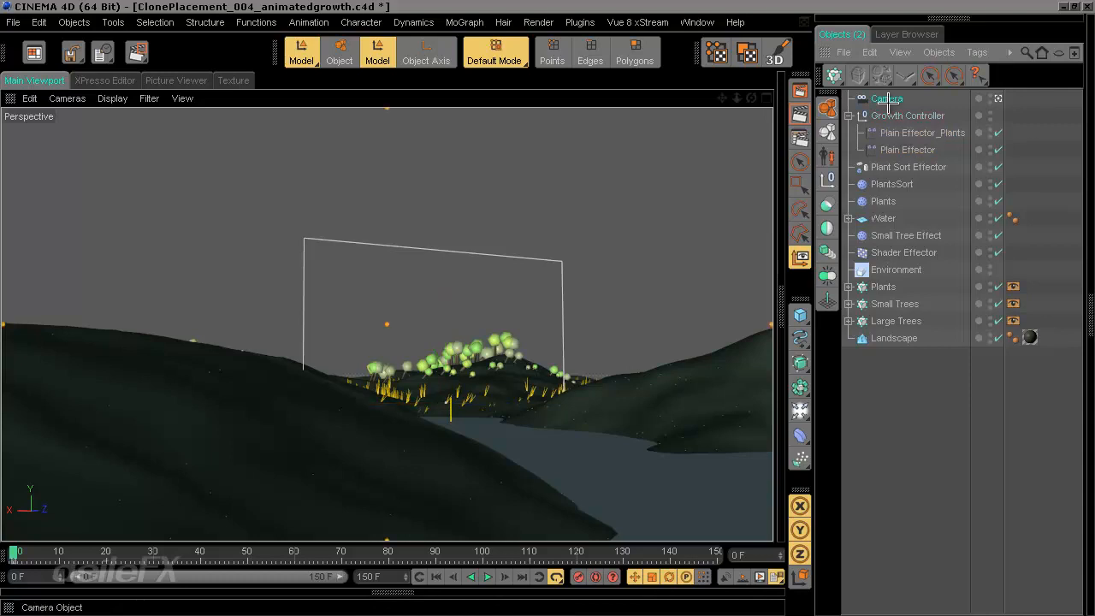
{"action": "left_click_drag", "start_coordinate": [800, 411], "coordinate": [759, 454]}
{"action": "left_click", "coordinate": [915, 418]}
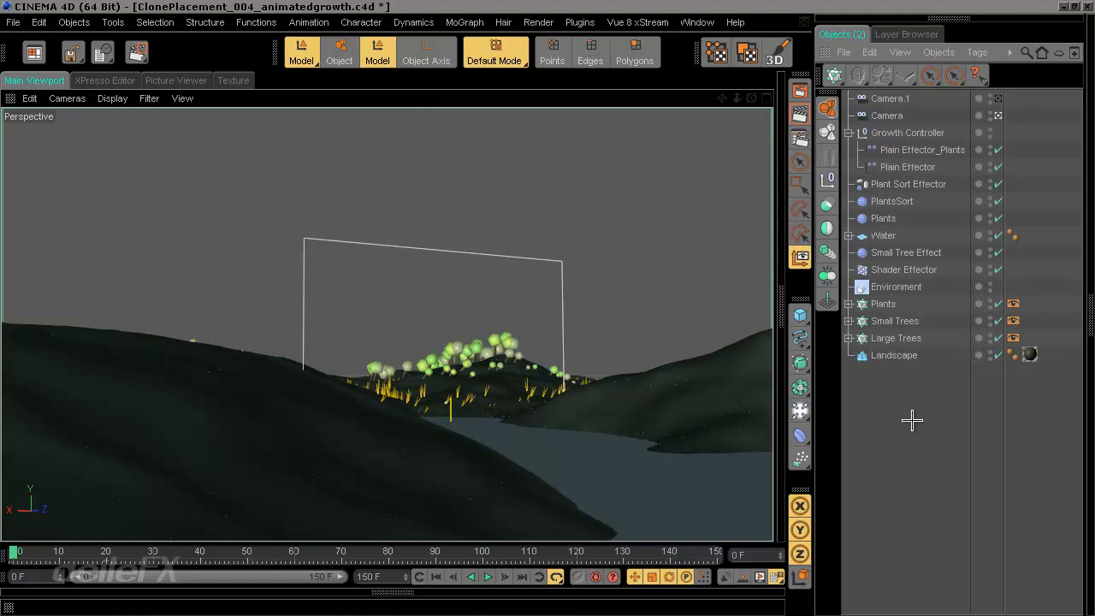
Step: Keyframe Growth Controller along its Z axis, behind the vegetation at frame 0 and forward past the camera at frame 150
{"action": "left_click", "coordinate": [881, 131]}
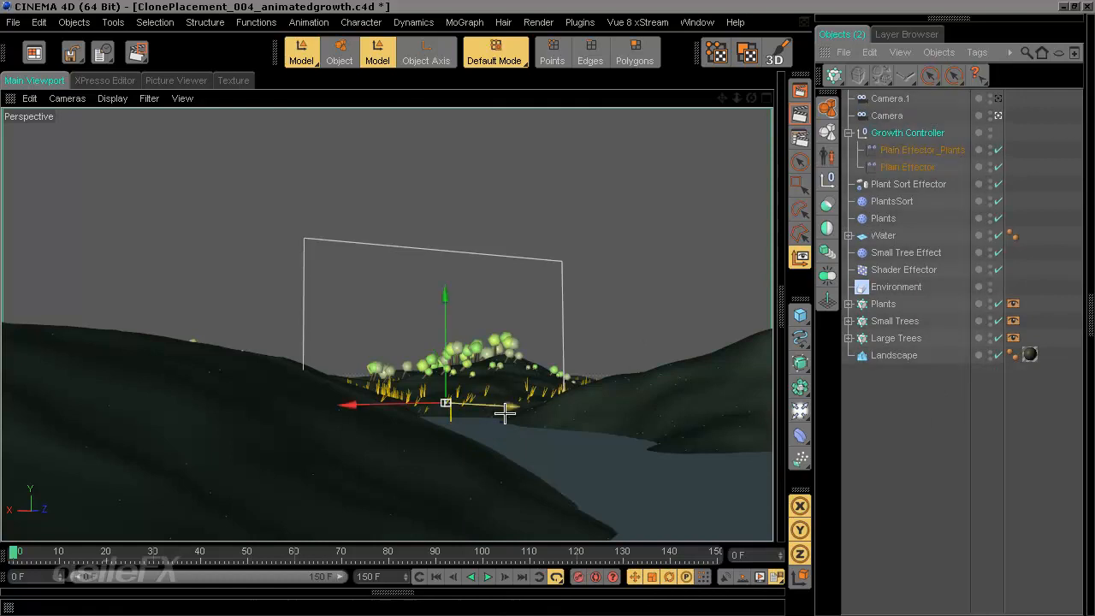
{"action": "left_click_drag", "start_coordinate": [478, 286], "coordinate": [539, 308]}
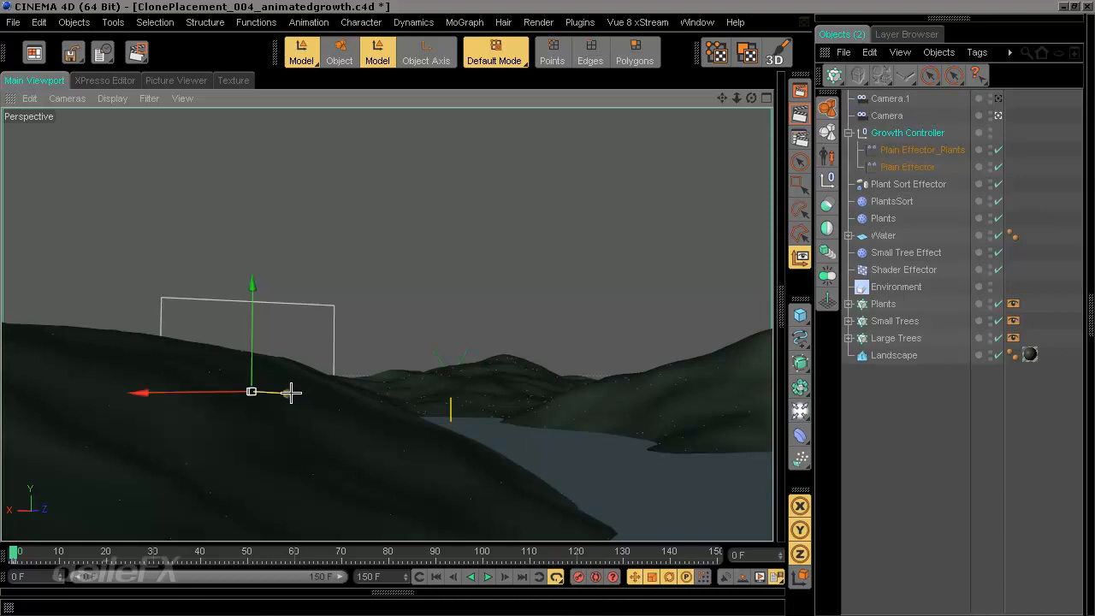
{"action": "left_click", "coordinate": [521, 577]}
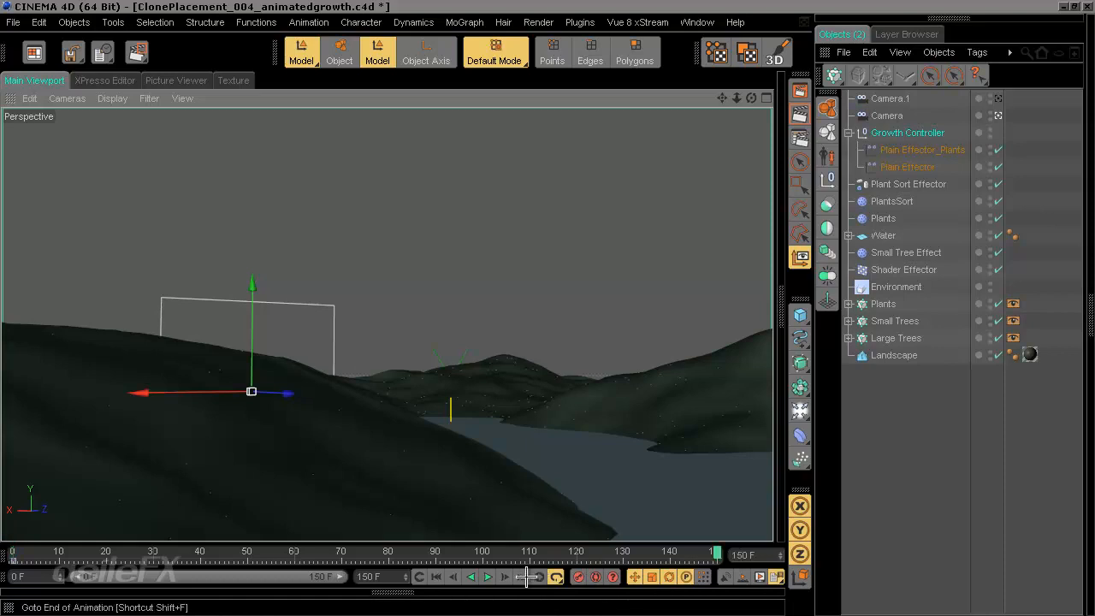
{"action": "left_click_drag", "start_coordinate": [286, 394], "coordinate": [549, 309]}
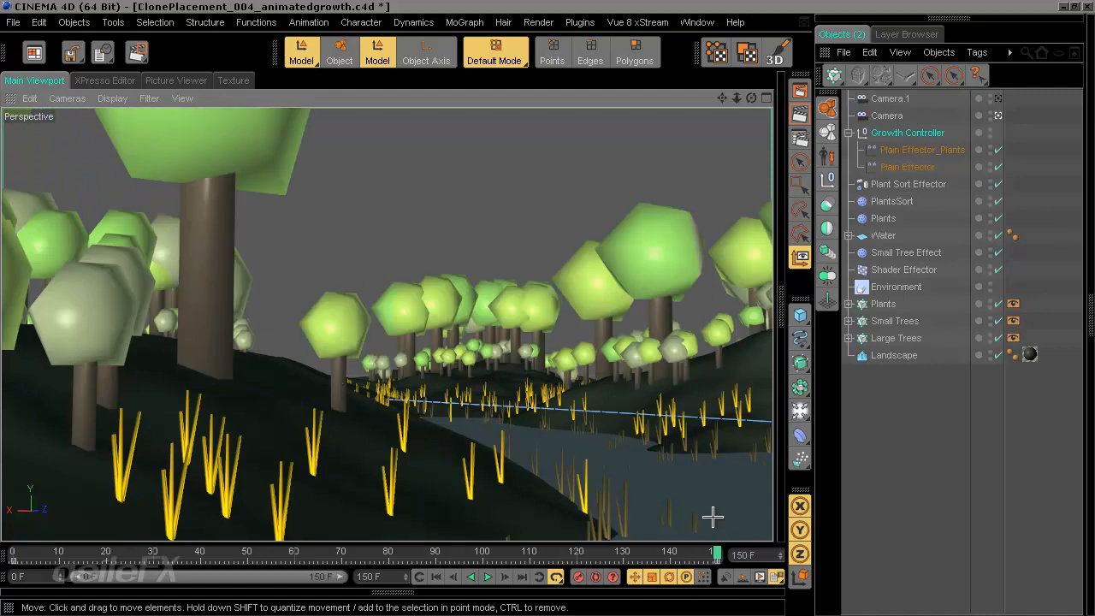
{"action": "left_click_drag", "start_coordinate": [710, 552], "coordinate": [13, 552]}
Step: Set the interpolation of Growth Controller's keyframes at frames 0 and 150 to Linear
{"action": "left_click", "coordinate": [800, 257]}
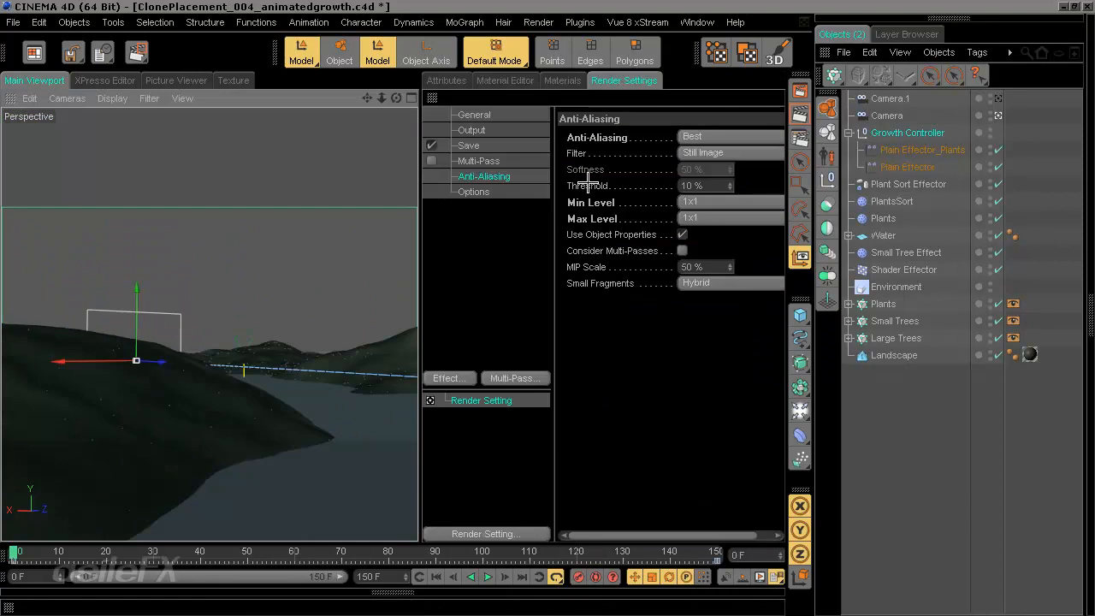
{"action": "left_click", "coordinate": [453, 82]}
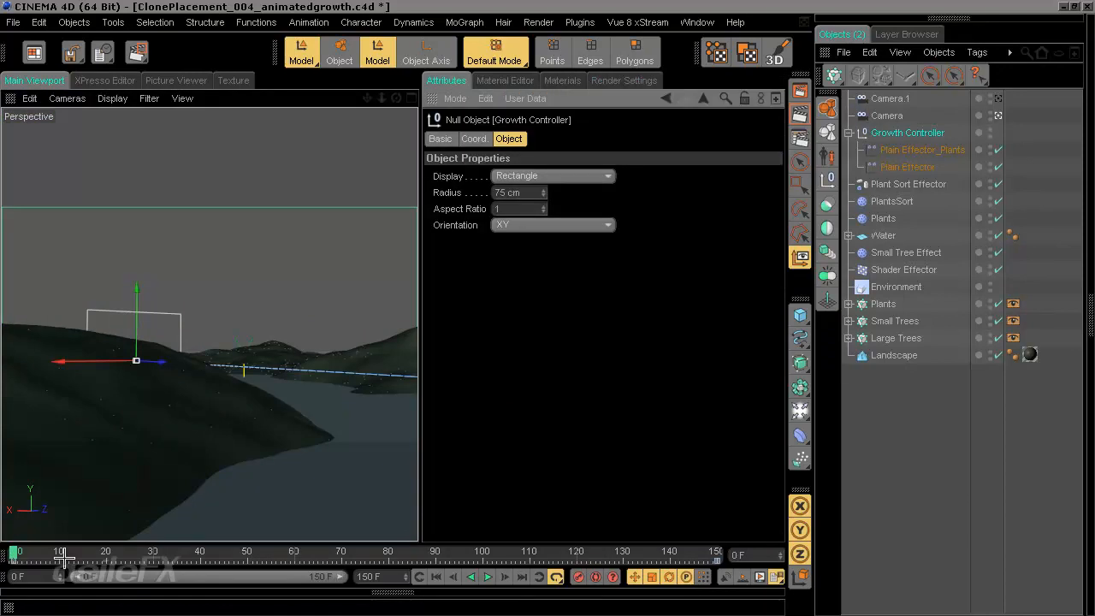
{"action": "left_click", "coordinate": [15, 561]}
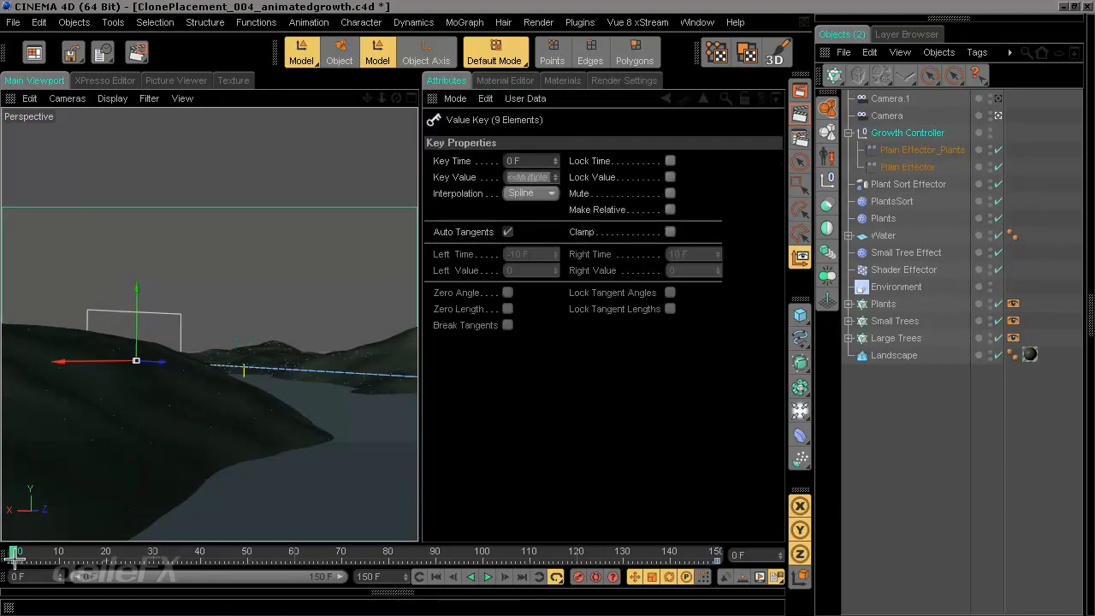
{"action": "left_click", "coordinate": [550, 197]}
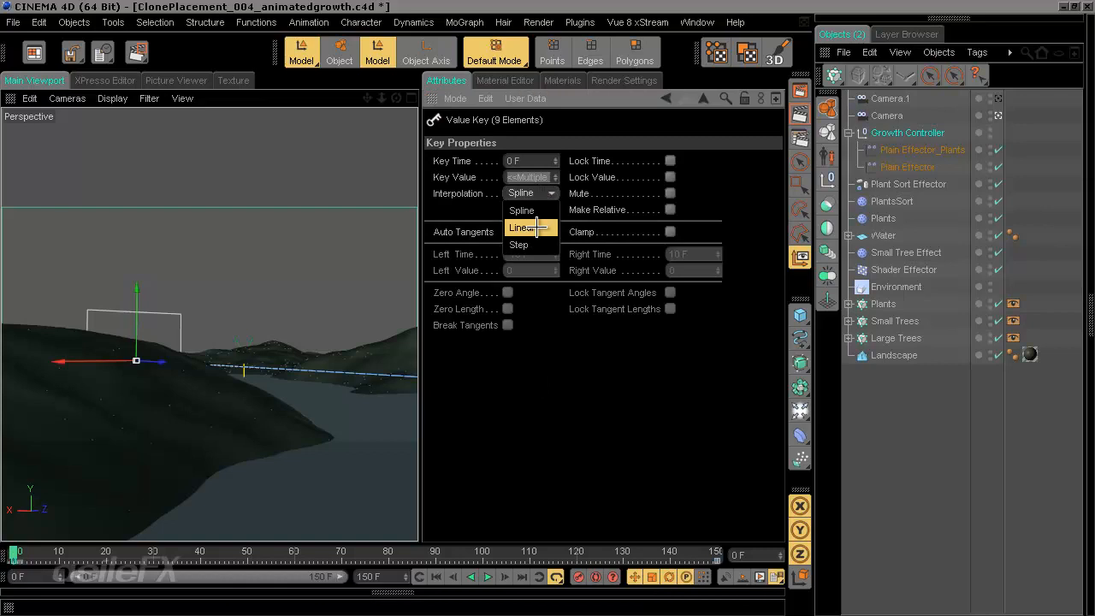
{"action": "left_click", "coordinate": [524, 227]}
{"action": "left_click", "coordinate": [716, 556]}
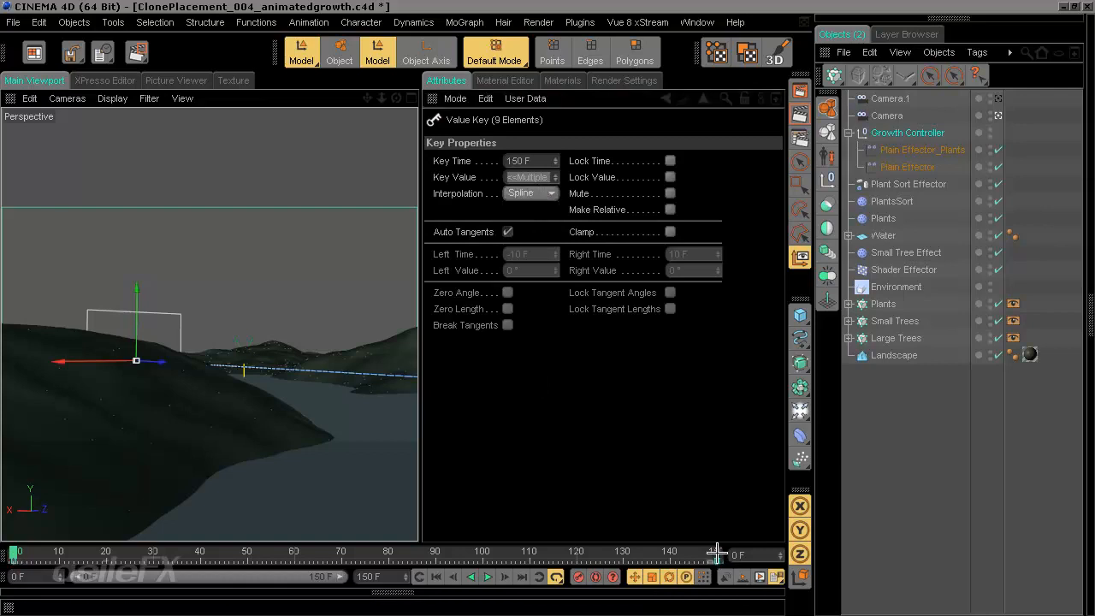
{"action": "left_click", "coordinate": [539, 193]}
{"action": "left_click", "coordinate": [524, 227]}
{"action": "left_click", "coordinate": [432, 98]}
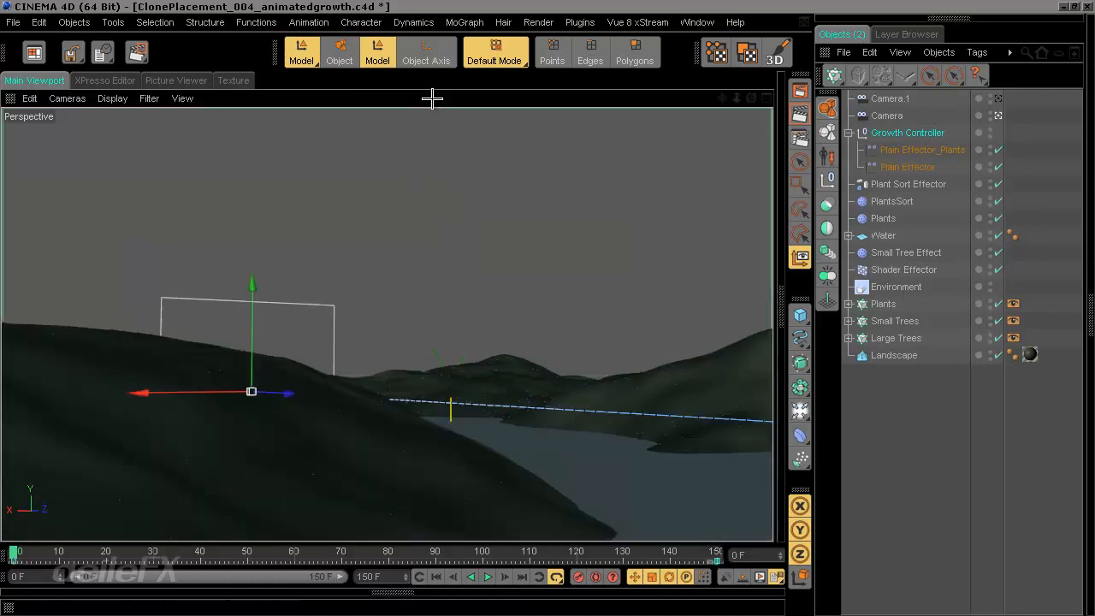
Step: Deselect all objects, preview the growth animation across the timeline, and return to frame 0
{"action": "left_click", "coordinate": [878, 413]}
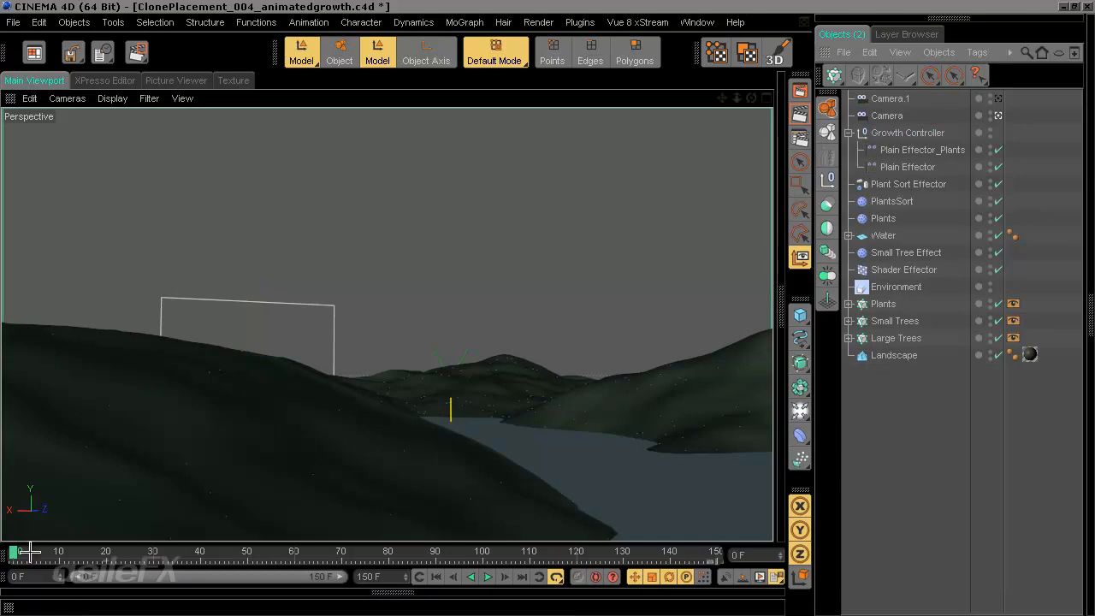
{"action": "left_click_drag", "start_coordinate": [14, 552], "coordinate": [765, 496]}
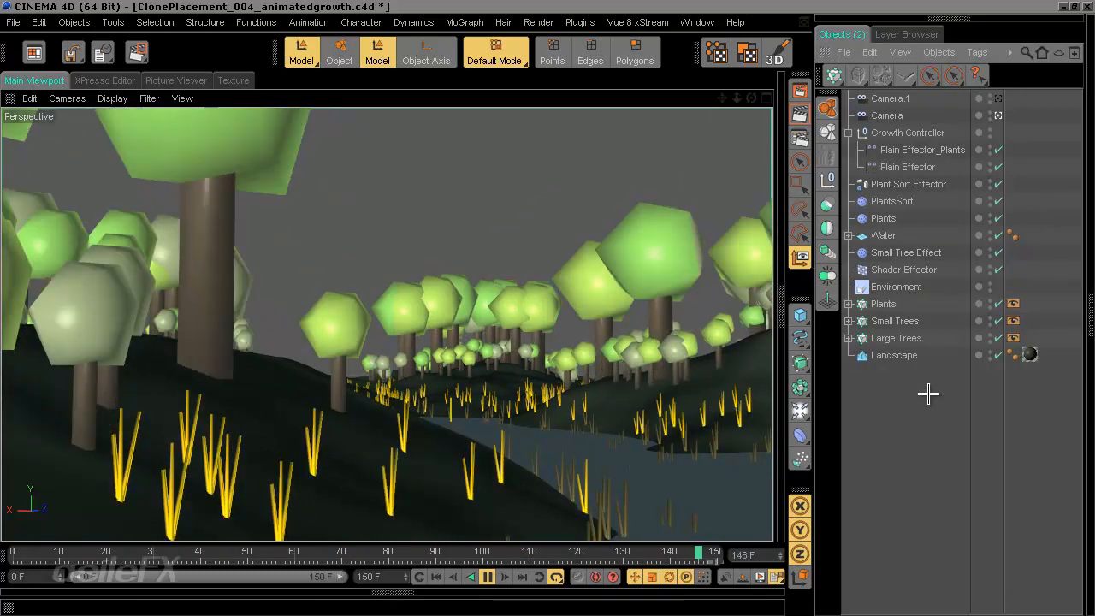
{"action": "left_click", "coordinate": [488, 577]}
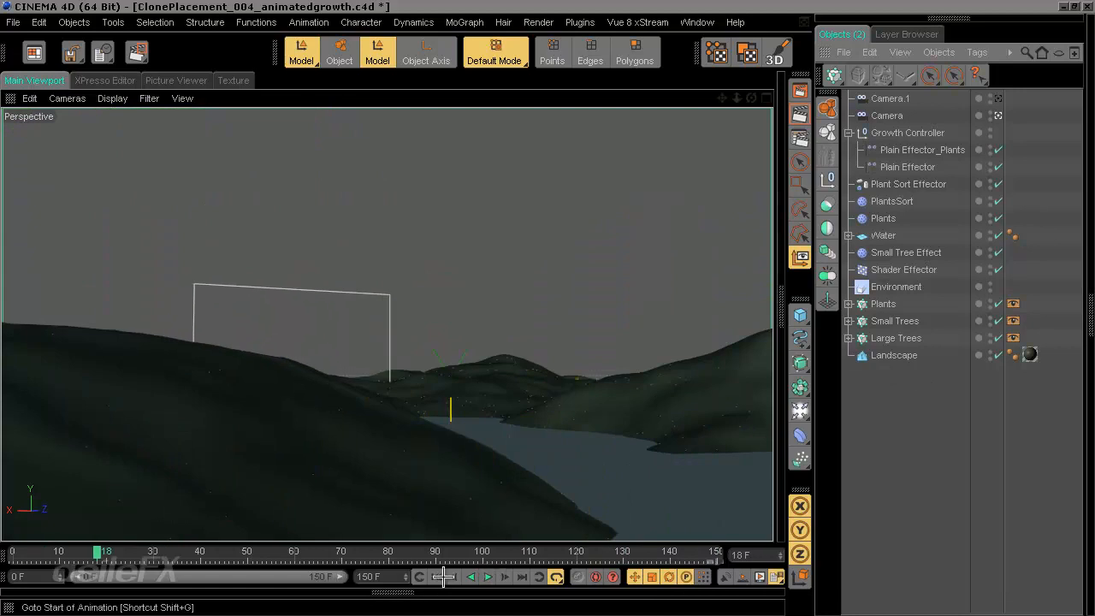
{"action": "left_click", "coordinate": [443, 577]}
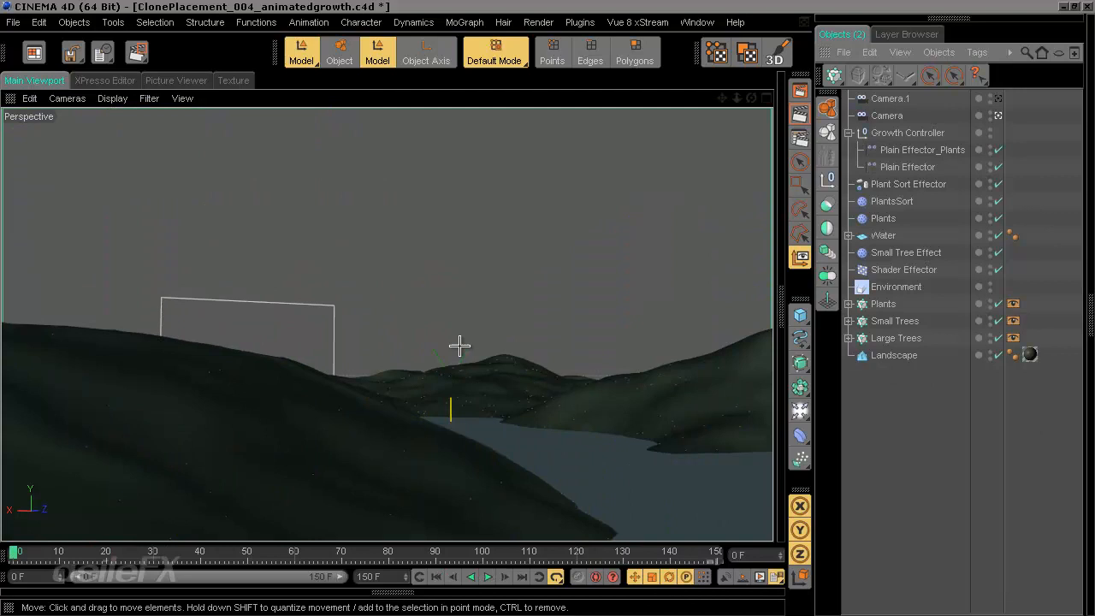
Step: Reframe the active Camera so its view looks across the hillside toward the lake, checking the framing at frames 0 and 150
{"action": "left_click", "coordinate": [892, 116]}
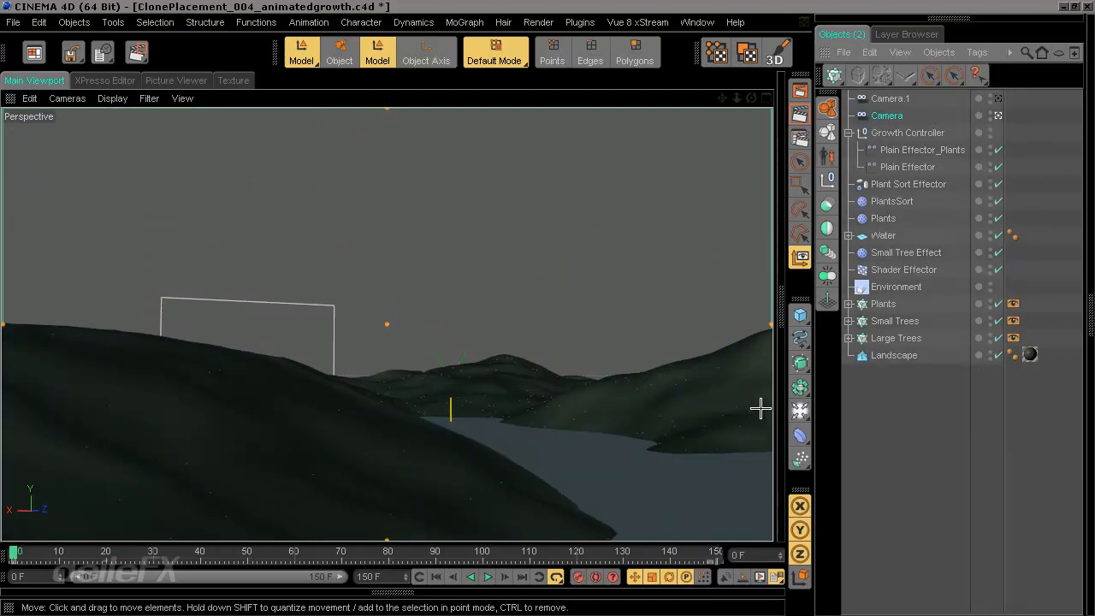
{"action": "left_click_drag", "start_coordinate": [492, 367], "coordinate": [550, 308], "text": "alt"}
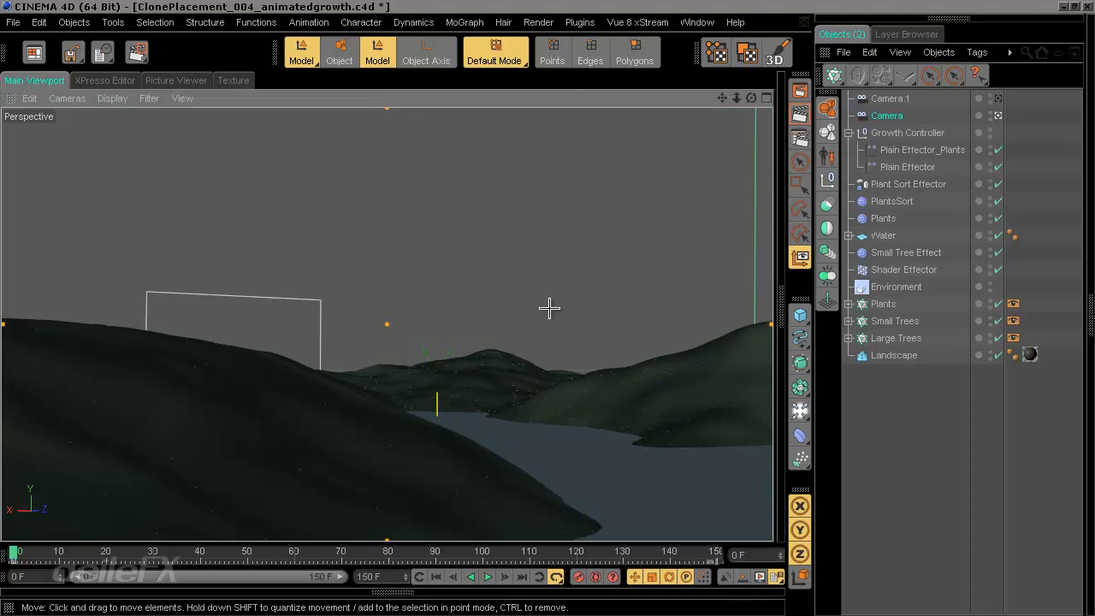
{"action": "left_click_drag", "start_coordinate": [469, 351], "coordinate": [545, 308], "text": "alt"}
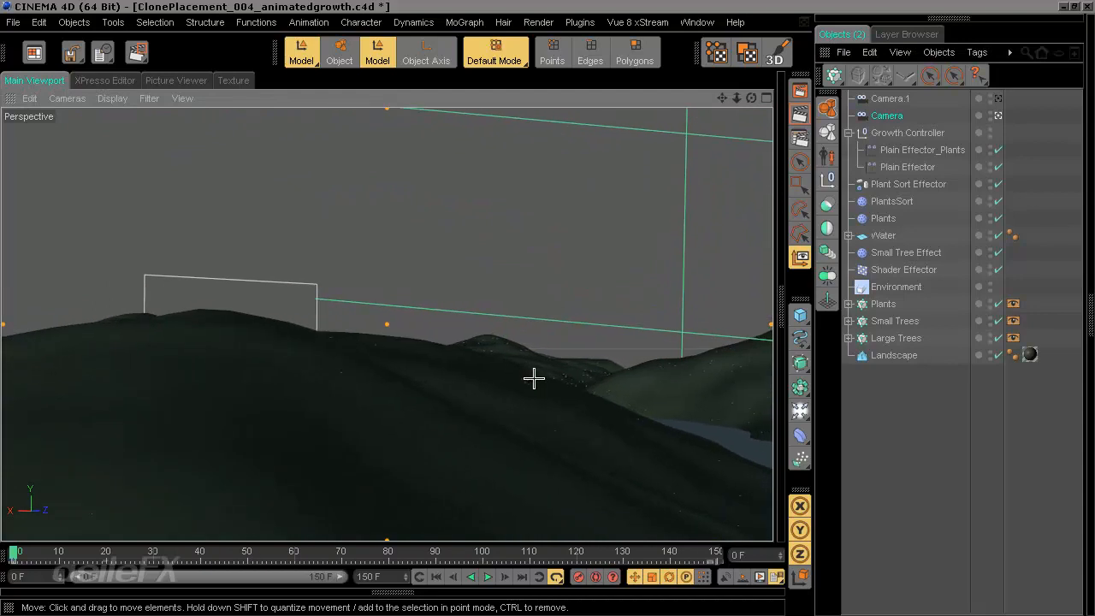
{"action": "left_click_drag", "start_coordinate": [534, 378], "coordinate": [545, 308], "text": "alt"}
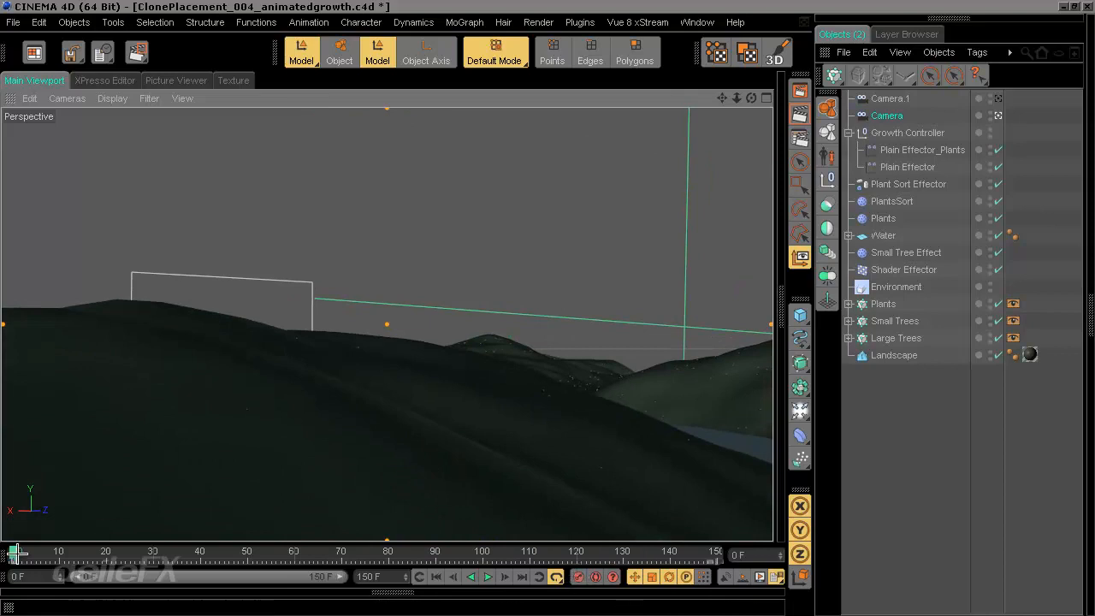
{"action": "left_click_drag", "start_coordinate": [14, 554], "coordinate": [787, 454]}
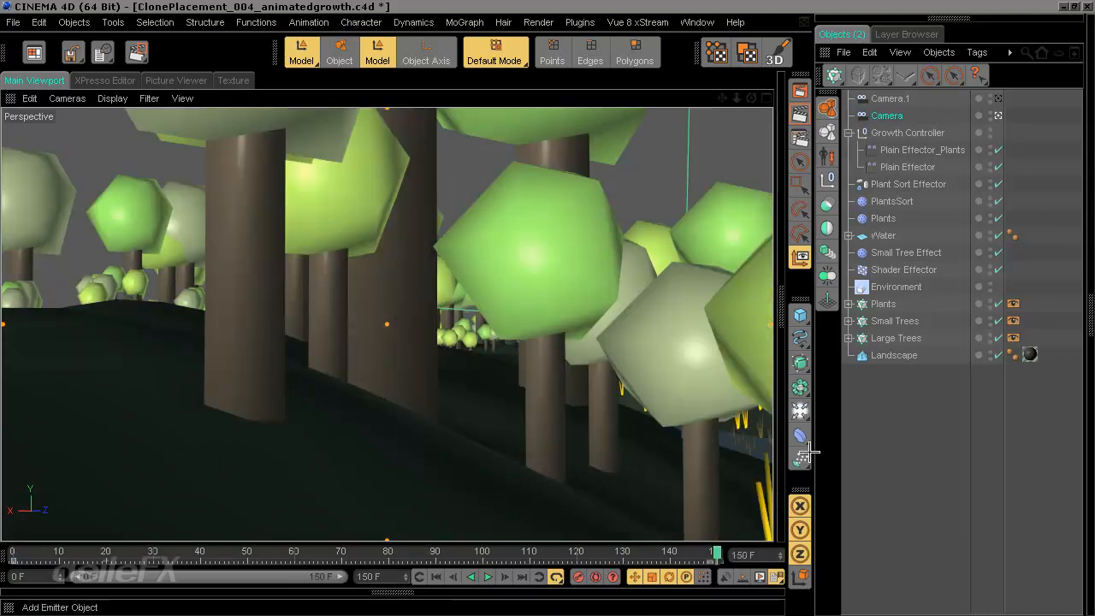
{"action": "mouse_move", "coordinate": [548, 311]}
{"action": "middle_mouse_down", "text": "alt"}
{"action": "mouse_move", "coordinate": [538, 305]}
{"action": "mouse_move", "coordinate": [550, 310]}
{"action": "middle_mouse_up", "text": "alt"}
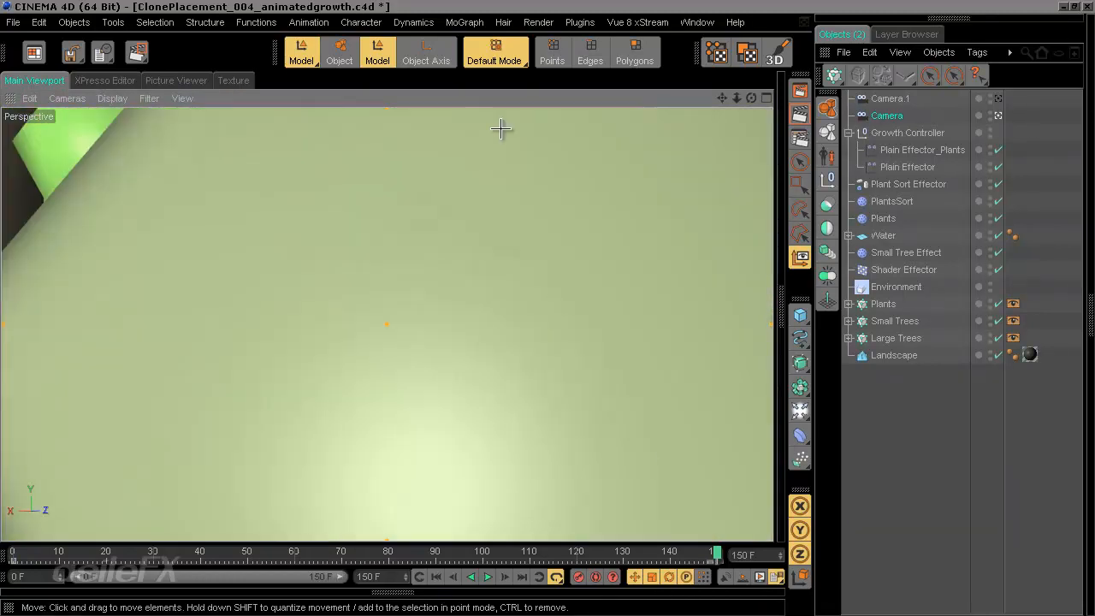
{"action": "left_click", "coordinate": [434, 578]}
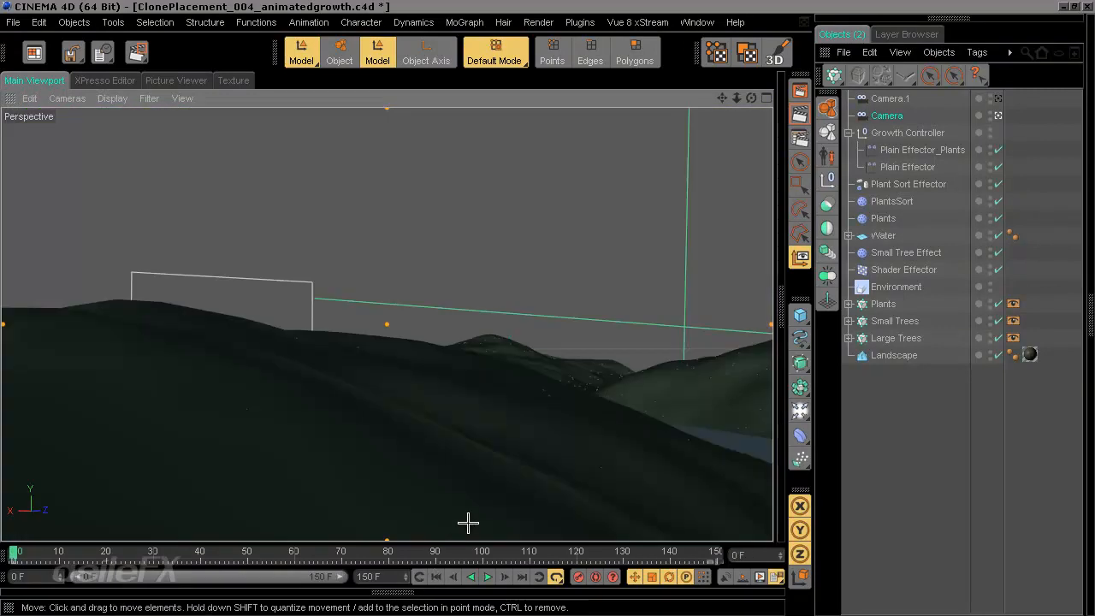
{"action": "middle_click_drag", "start_coordinate": [516, 474], "coordinate": [549, 308], "text": "alt"}
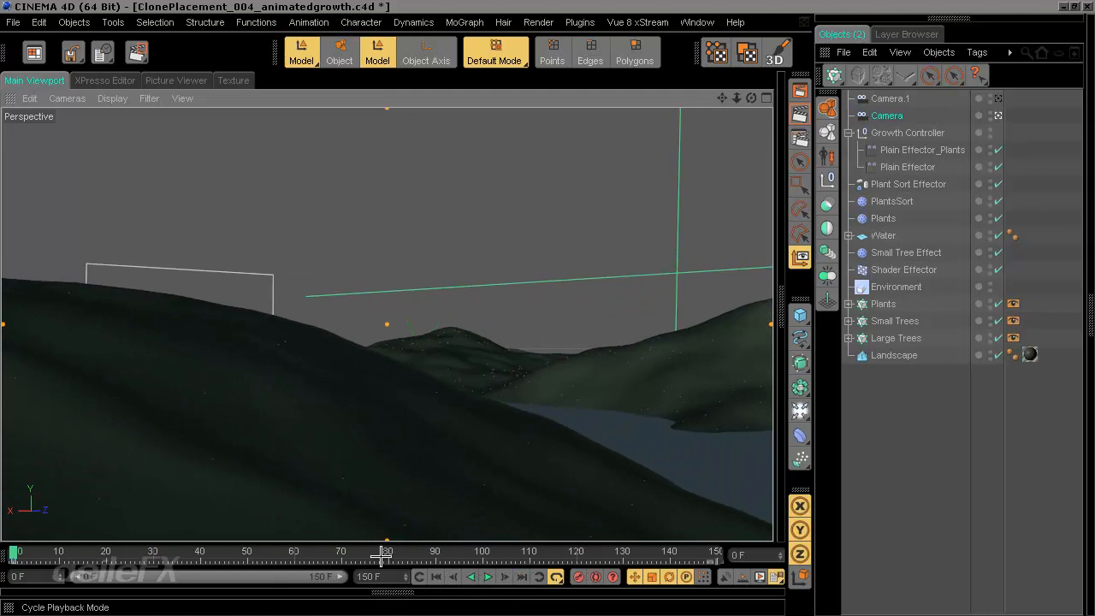
Step: Preview the vegetation growth through the camera from frame 0 to 150, reviewing the frames around 123 again
{"action": "left_click_drag", "start_coordinate": [7, 556], "coordinate": [19, 552]}
{"action": "left_click_drag", "start_coordinate": [281, 548], "coordinate": [715, 548]}
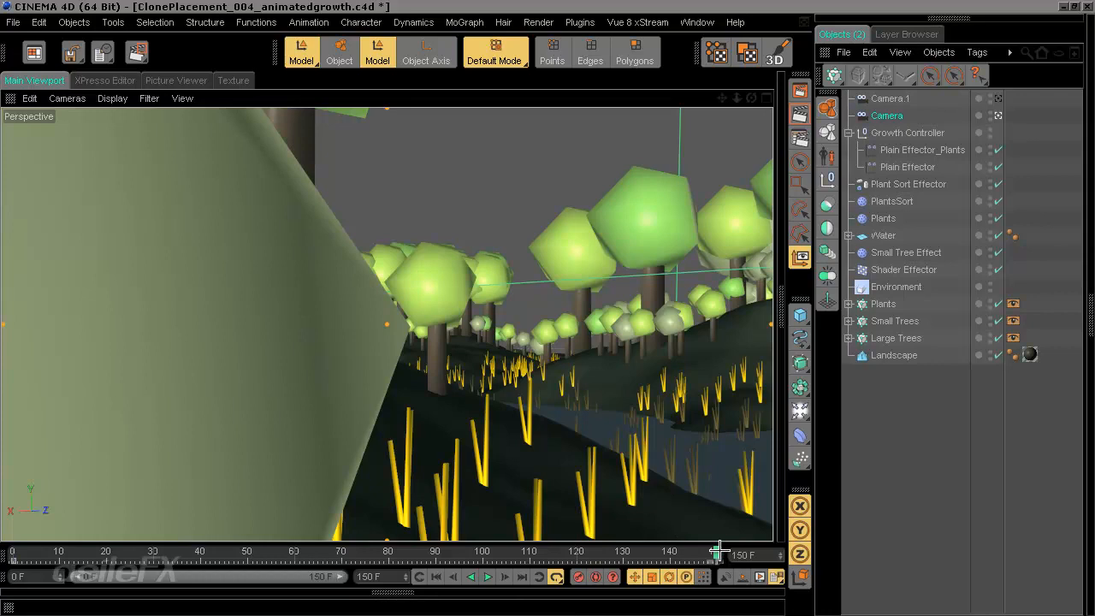
{"action": "left_click_drag", "start_coordinate": [672, 551], "coordinate": [590, 554]}
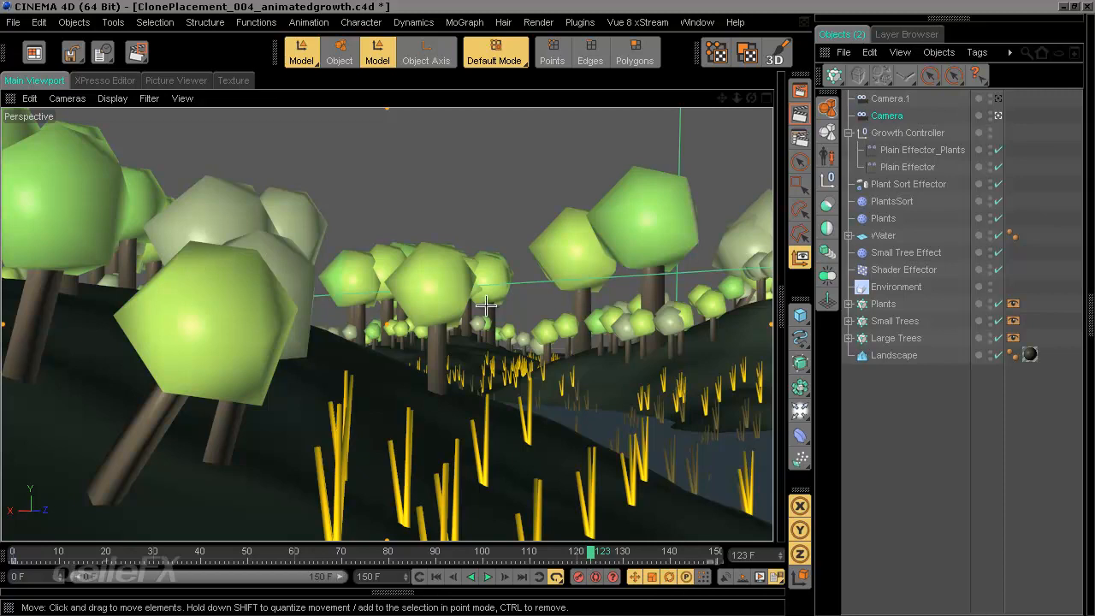
{"action": "left_click_drag", "start_coordinate": [597, 556], "coordinate": [717, 539]}
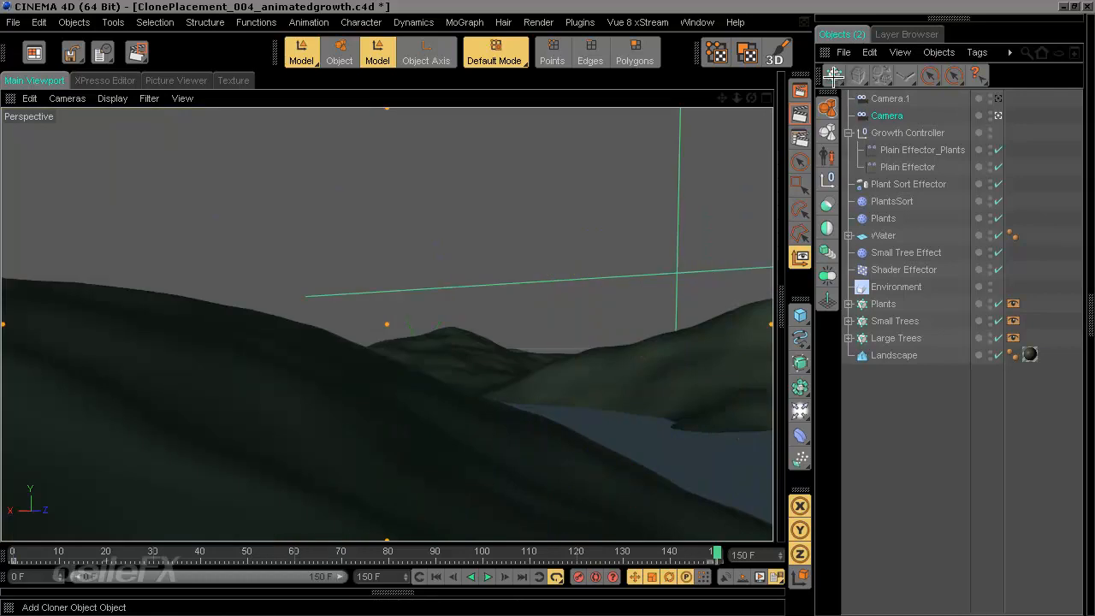
Step: Add a Volume Effector and leave the camera view for an overview of the landscape around the cameras
{"action": "left_click_drag", "start_coordinate": [833, 76], "coordinate": [650, 309]}
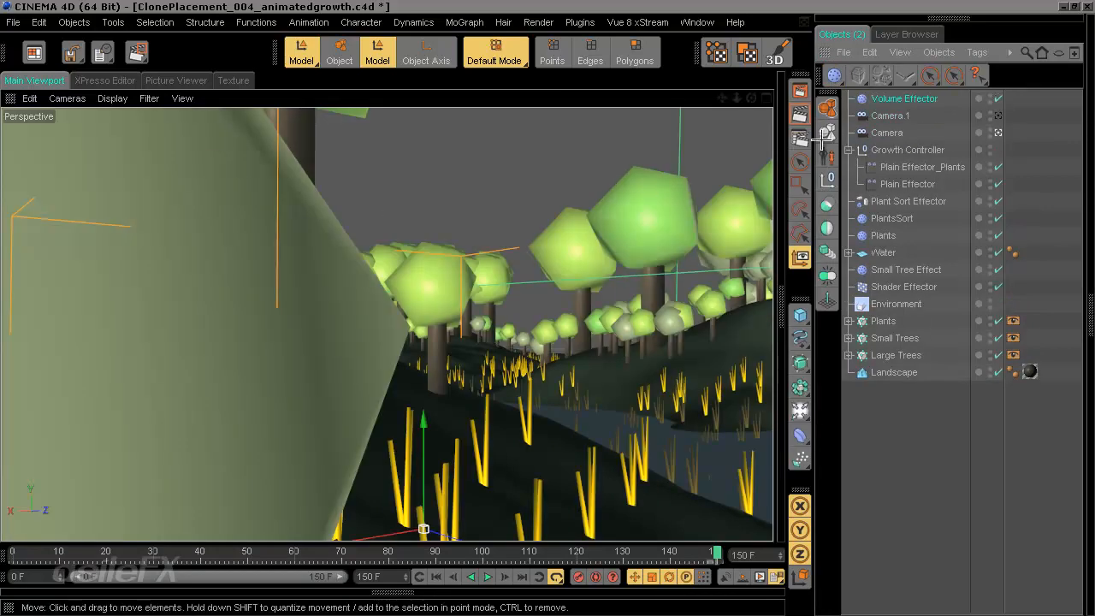
{"action": "left_click", "coordinate": [998, 133]}
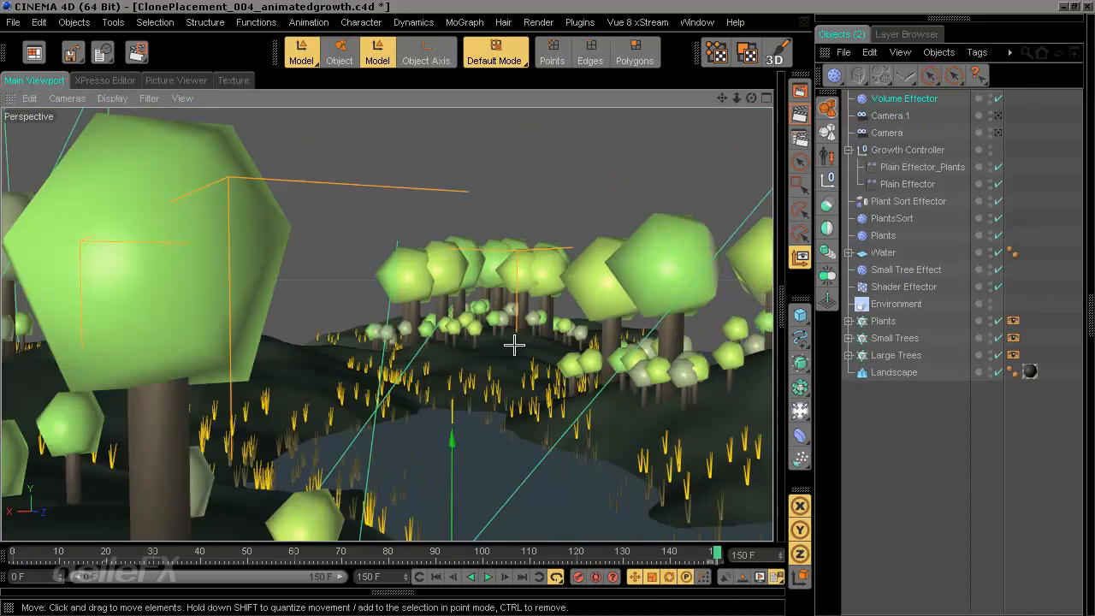
{"action": "left_click_drag", "start_coordinate": [514, 345], "coordinate": [451, 330], "text": "alt"}
{"action": "scroll", "coordinate": [452, 331], "scroll_direction": "down", "scroll_amount": 3}
{"action": "middle_click_drag", "start_coordinate": [434, 366], "coordinate": [562, 282], "text": "alt"}
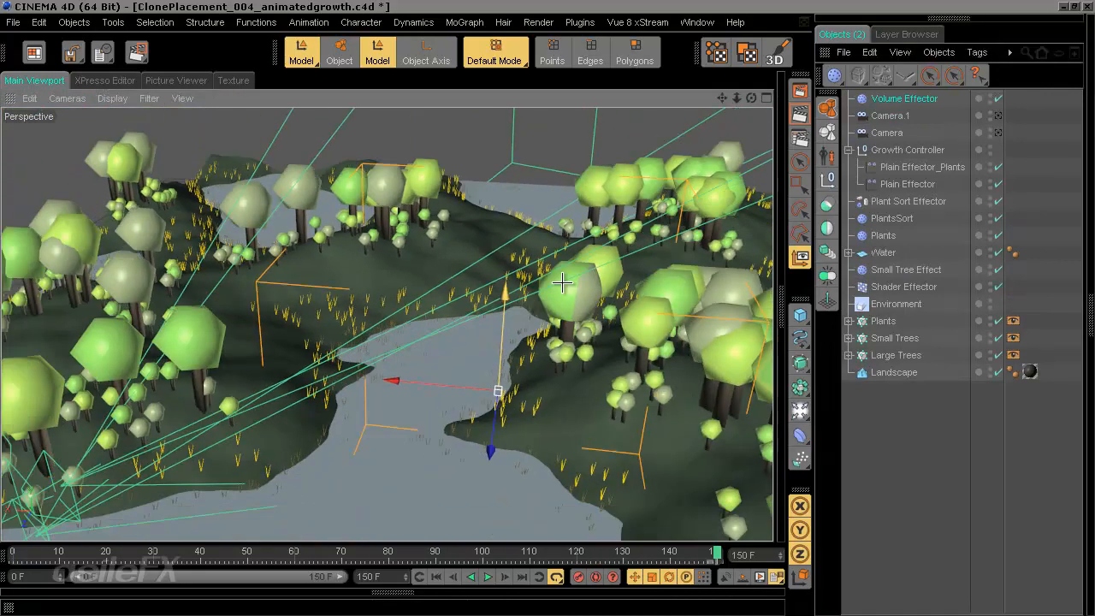
{"action": "left_click_drag", "start_coordinate": [562, 282], "coordinate": [548, 299], "text": "alt"}
{"action": "scroll", "coordinate": [545, 297], "scroll_direction": "up", "scroll_amount": 2}
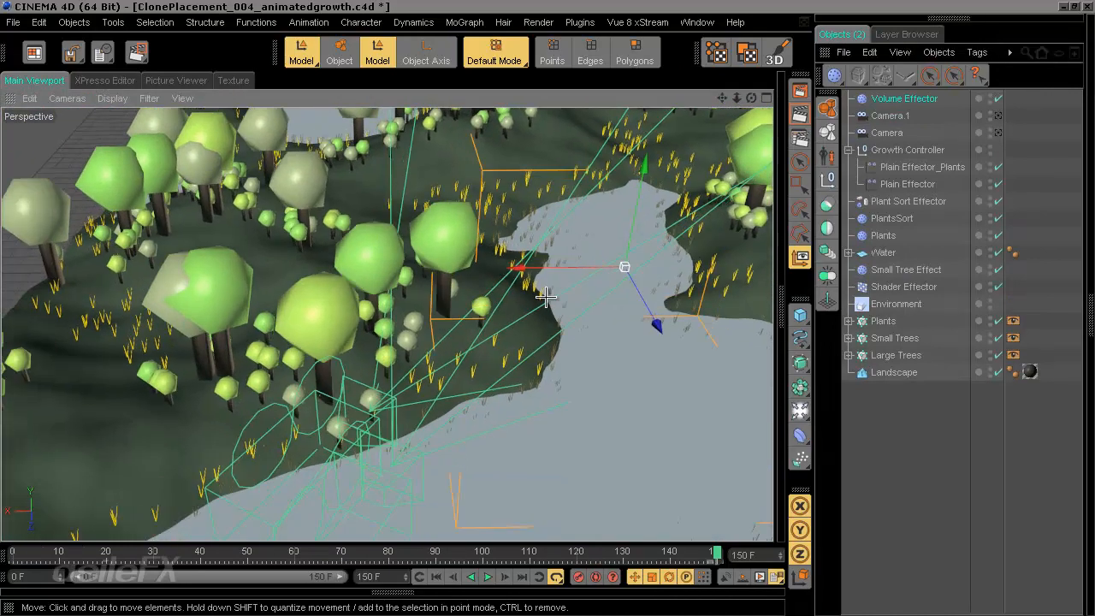
{"action": "scroll", "coordinate": [545, 296], "scroll_direction": "up", "scroll_amount": 3}
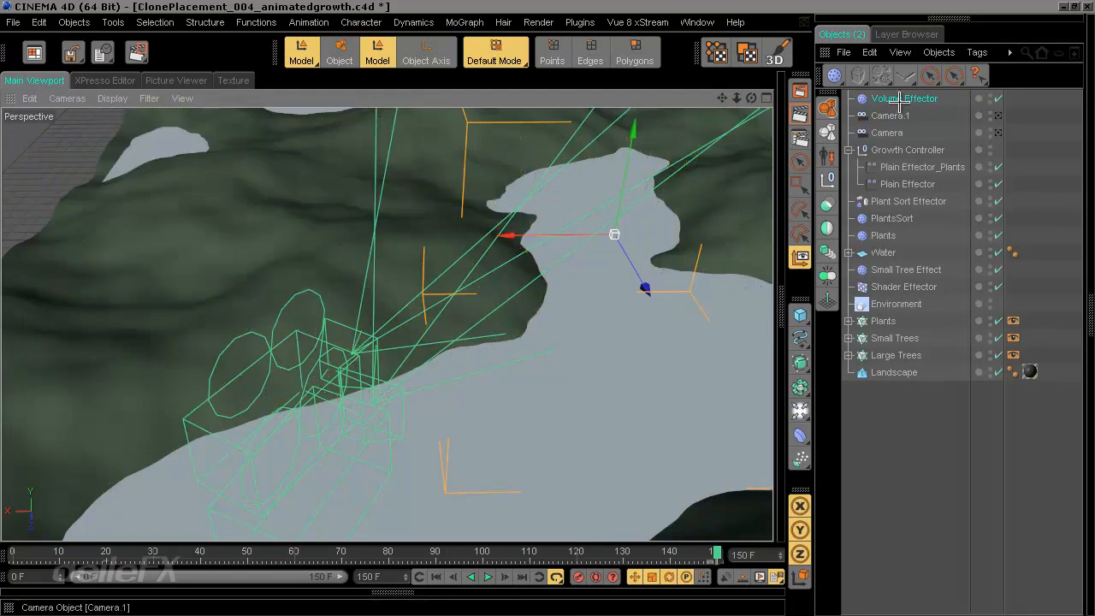
Step: Raise the Volume Effector above the ground and move it along Z to the cameras
{"action": "left_click_drag", "start_coordinate": [611, 245], "coordinate": [530, 308]}
{"action": "left_click_drag", "start_coordinate": [354, 282], "coordinate": [357, 368]}
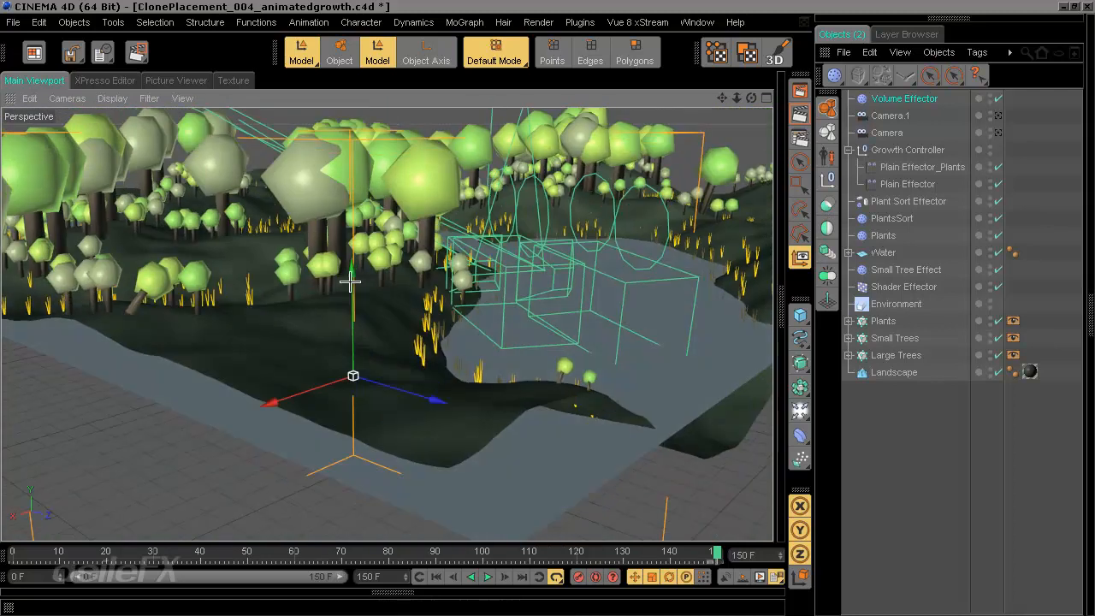
{"action": "middle_click", "coordinate": [452, 259]}
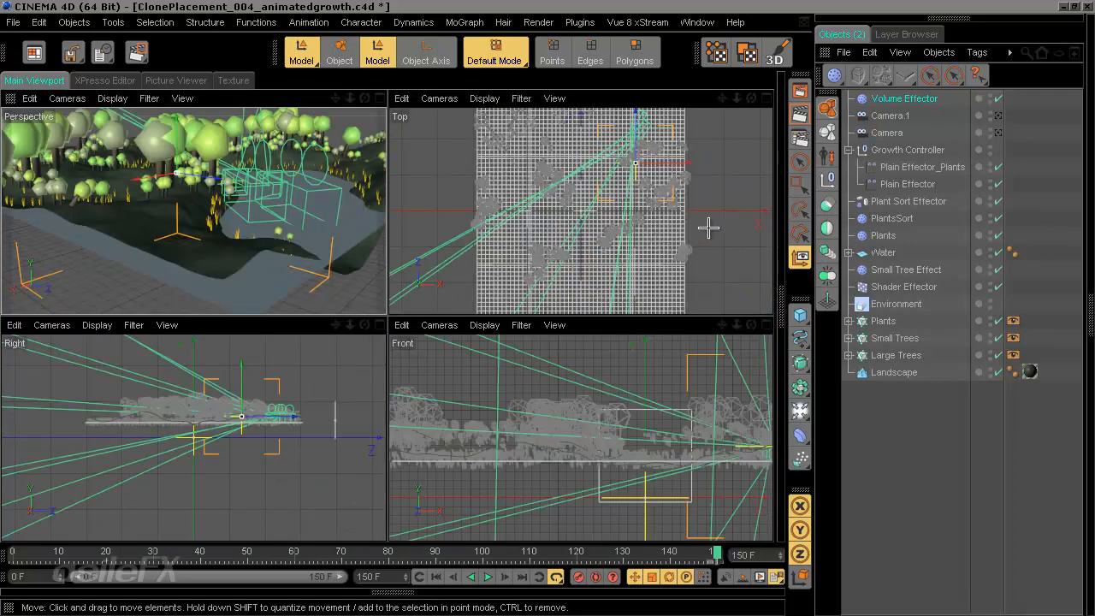
{"action": "mouse_move", "coordinate": [660, 251]}
{"action": "left_mouse_down"}
{"action": "mouse_move", "coordinate": [542, 311]}
{"action": "mouse_move", "coordinate": [651, 249]}
{"action": "left_mouse_up"}
{"action": "middle_click", "coordinate": [308, 205]}
{"action": "middle_click", "coordinate": [652, 247]}
{"action": "left_click", "coordinate": [549, 310]}
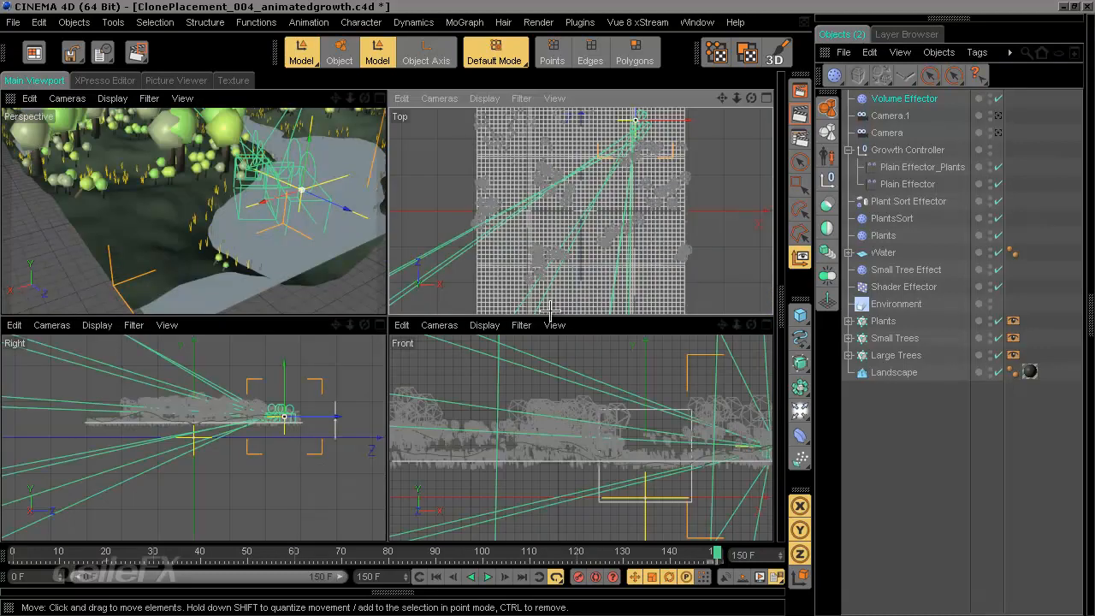
Step: Shift the Volume Effector along X in the Top view so it is centred on the cameras
{"action": "middle_click", "coordinate": [675, 172]}
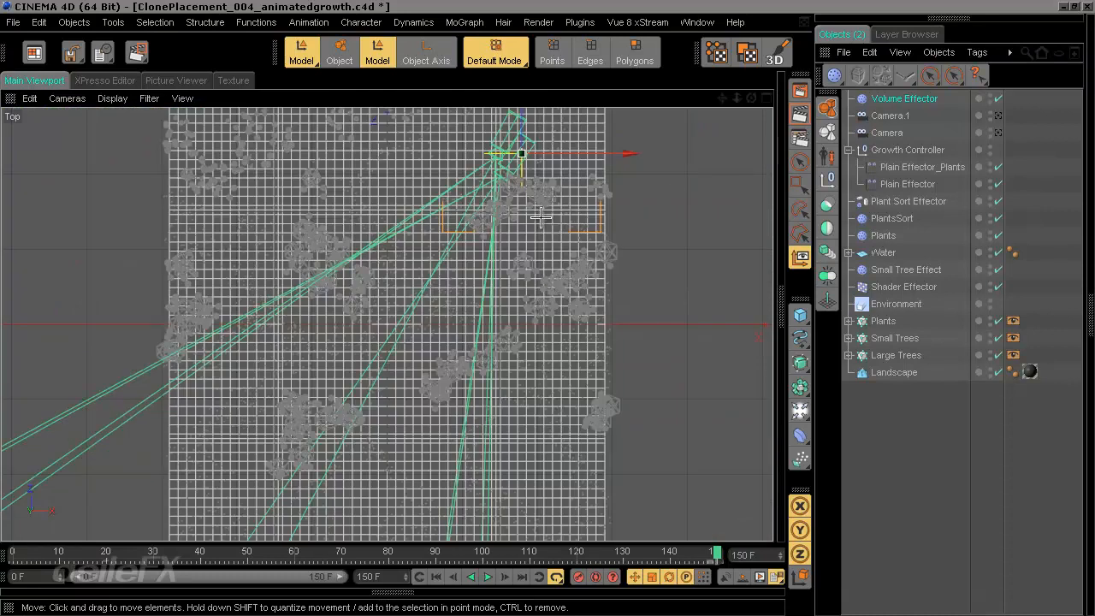
{"action": "middle_click_drag", "start_coordinate": [541, 217], "coordinate": [502, 319], "text": "alt"}
{"action": "right_click_drag", "start_coordinate": [501, 319], "coordinate": [537, 225], "text": "alt"}
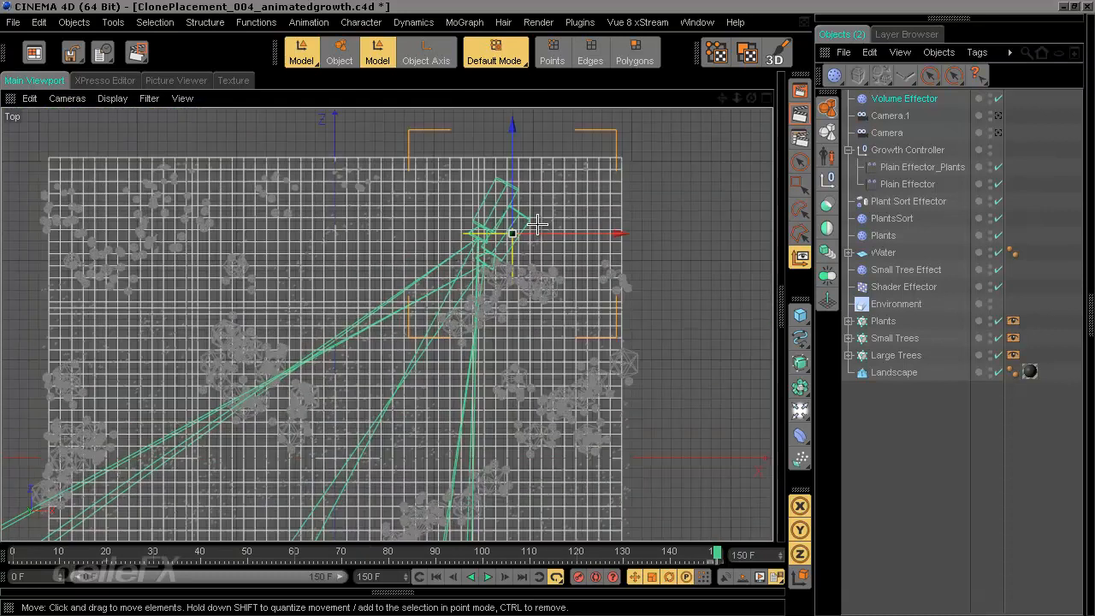
{"action": "mouse_move", "coordinate": [547, 310]}
{"action": "left_mouse_down"}
{"action": "mouse_move", "coordinate": [540, 315]}
{"action": "mouse_move", "coordinate": [550, 308]}
{"action": "left_mouse_up"}
{"action": "middle_click", "coordinate": [560, 313]}
{"action": "middle_click", "coordinate": [296, 214]}
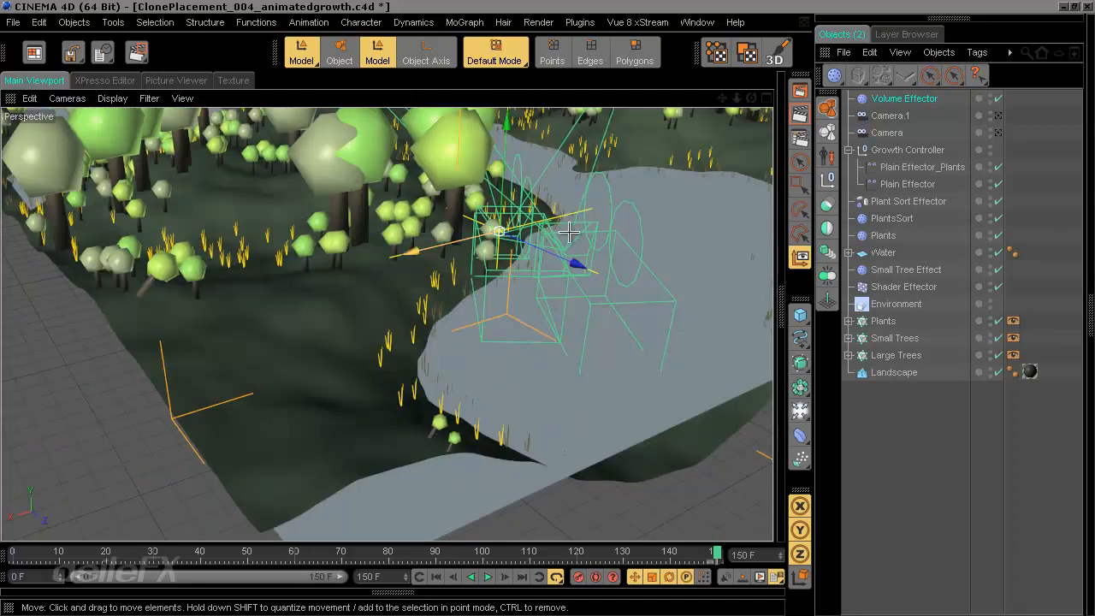
Step: Set the Volume Effector's falloff shape to Sphere and inspect its extent around the cameras
{"action": "mouse_move", "coordinate": [611, 240]}
{"action": "left_mouse_down", "text": "alt"}
{"action": "mouse_move", "coordinate": [542, 313]}
{"action": "mouse_move", "coordinate": [602, 252]}
{"action": "left_mouse_up", "text": "alt"}
{"action": "scroll", "coordinate": [592, 291], "scroll_direction": "up", "scroll_amount": 3}
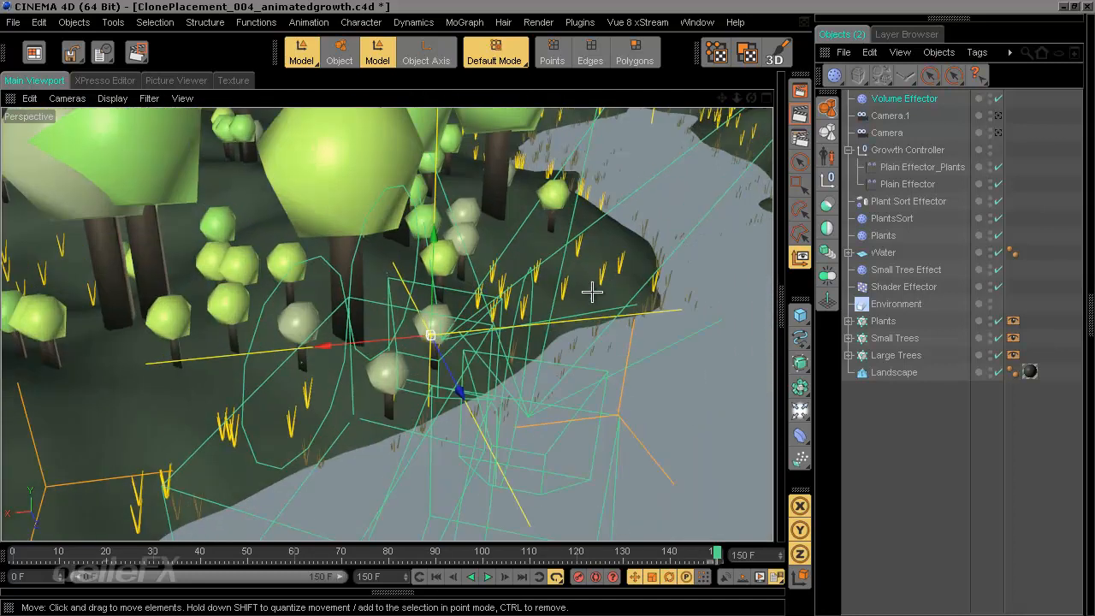
{"action": "left_click", "coordinate": [782, 315]}
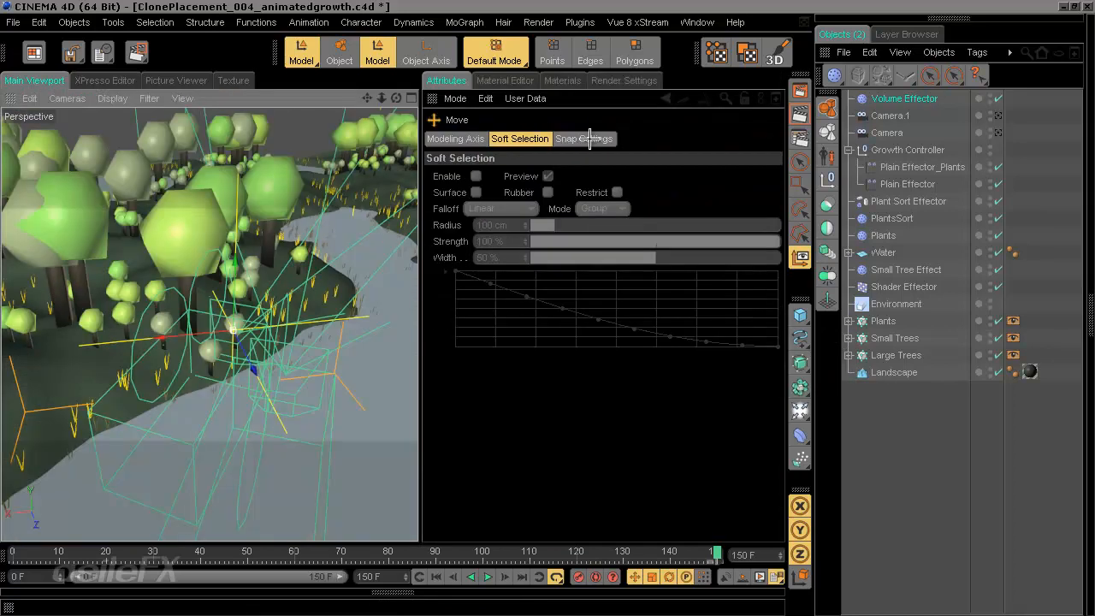
{"action": "left_click", "coordinate": [893, 99]}
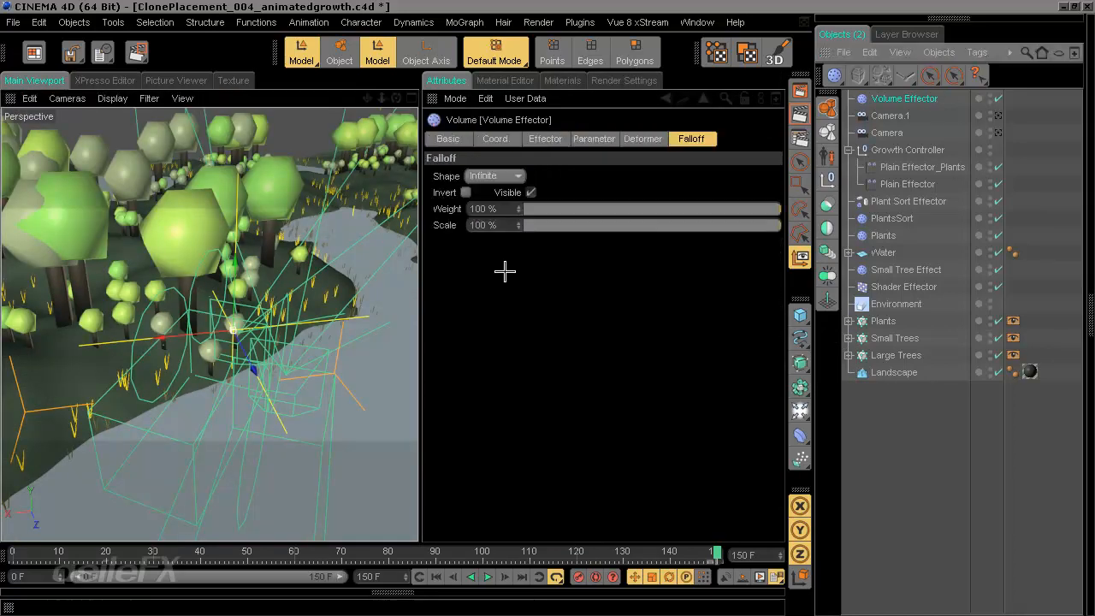
{"action": "left_click", "coordinate": [507, 177]}
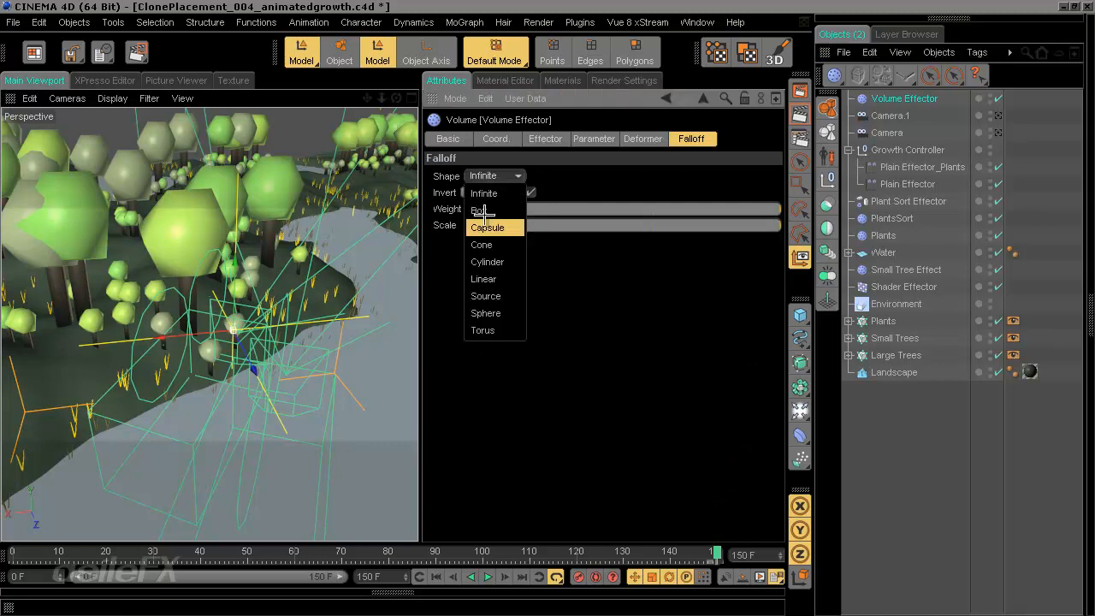
{"action": "left_click", "coordinate": [500, 313]}
{"action": "left_click_drag", "start_coordinate": [331, 302], "coordinate": [413, 309], "text": "alt"}
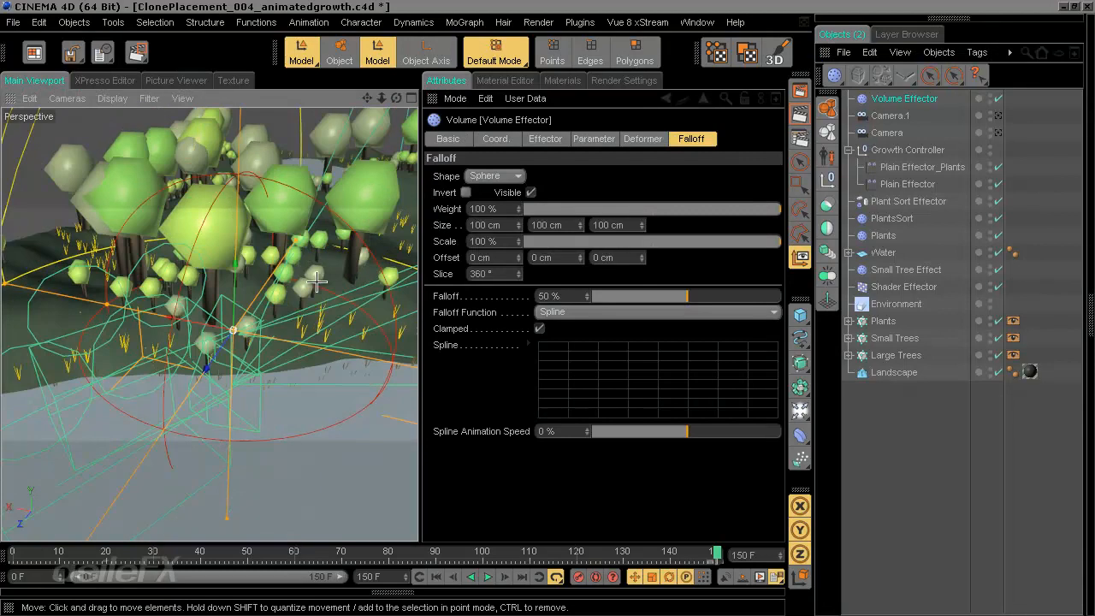
Step: Replace the Volume Effector with a new one created while the Plants, Small Trees and Large Trees cloners are selected
{"action": "left_click", "coordinate": [906, 100]}
{"action": "key", "text": "Delete"}
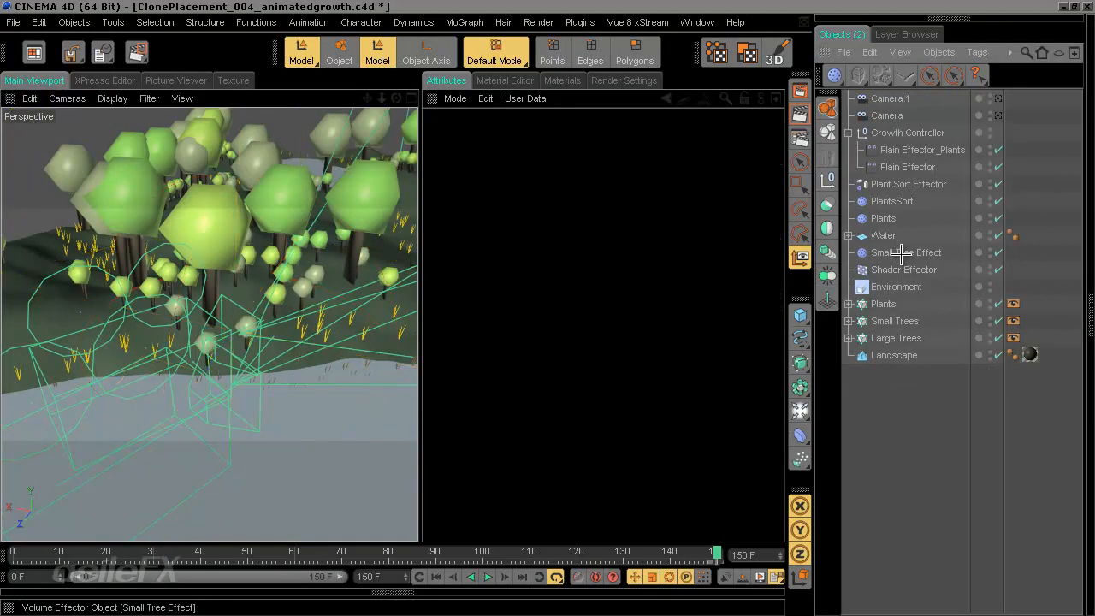
{"action": "left_click", "coordinate": [883, 304]}
{"action": "left_click", "coordinate": [895, 338], "text": "shift"}
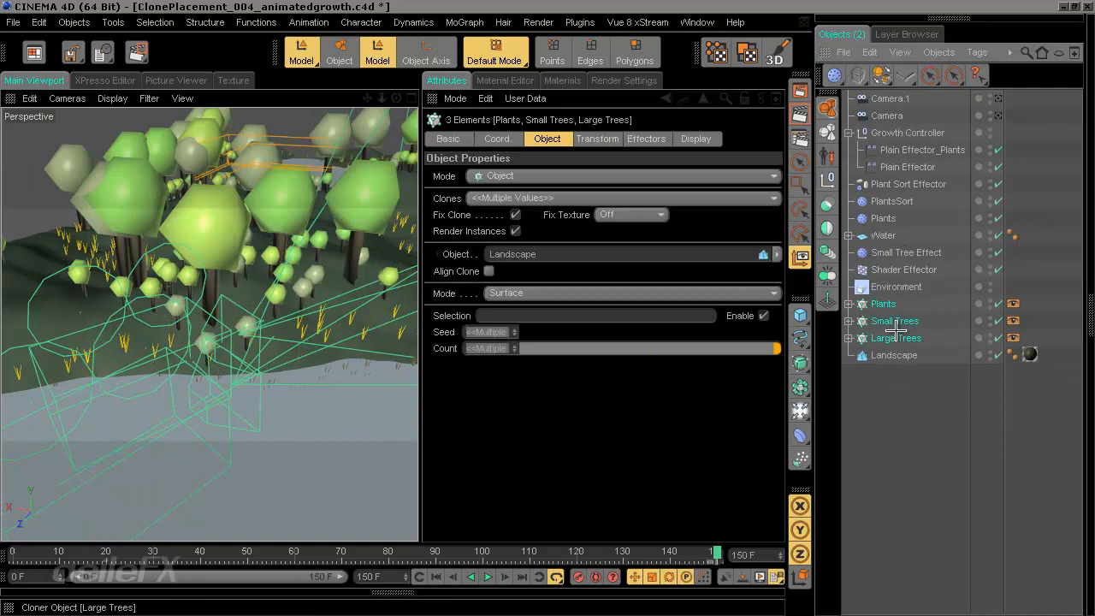
{"action": "left_click", "coordinate": [834, 75]}
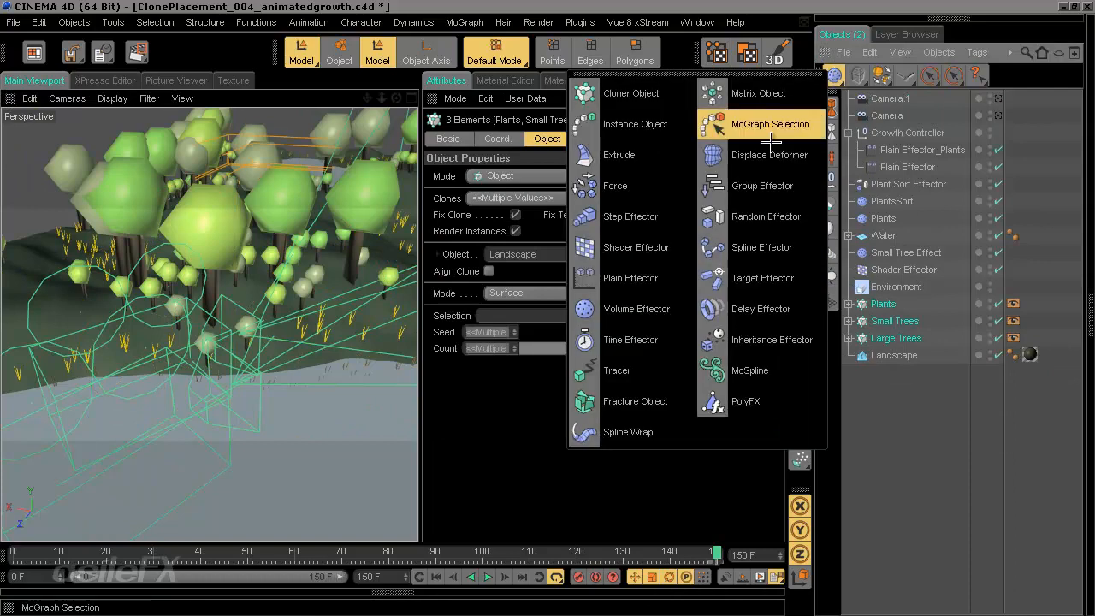
{"action": "left_click", "coordinate": [586, 309]}
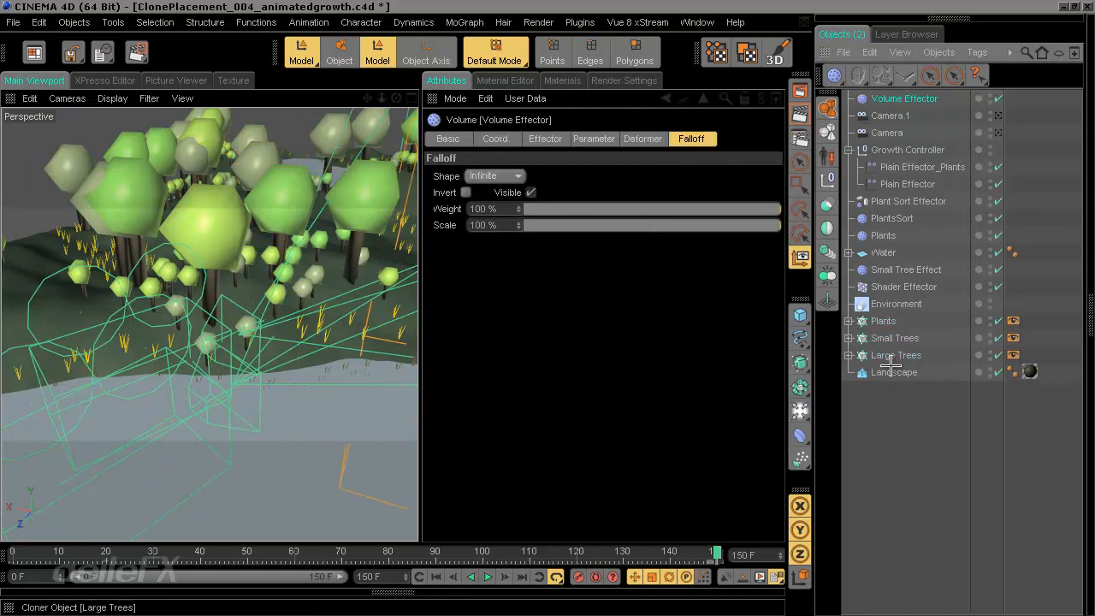
Step: Raise the new Volume Effector about 64 cm along Y in the Right view
{"action": "left_click", "coordinate": [901, 423]}
{"action": "middle_click", "coordinate": [315, 255]}
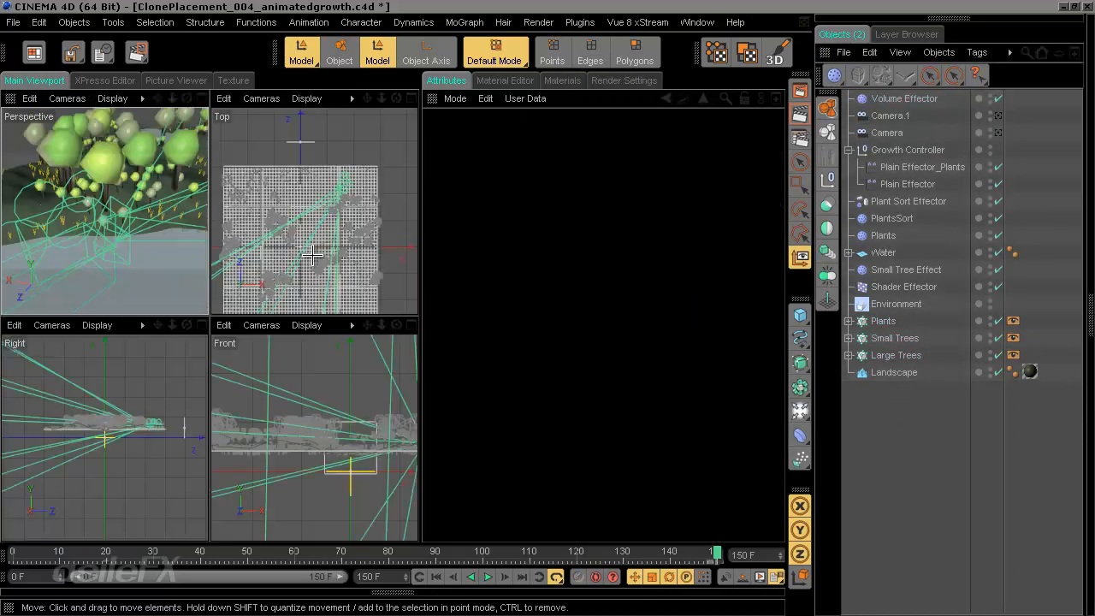
{"action": "left_click", "coordinate": [358, 248]}
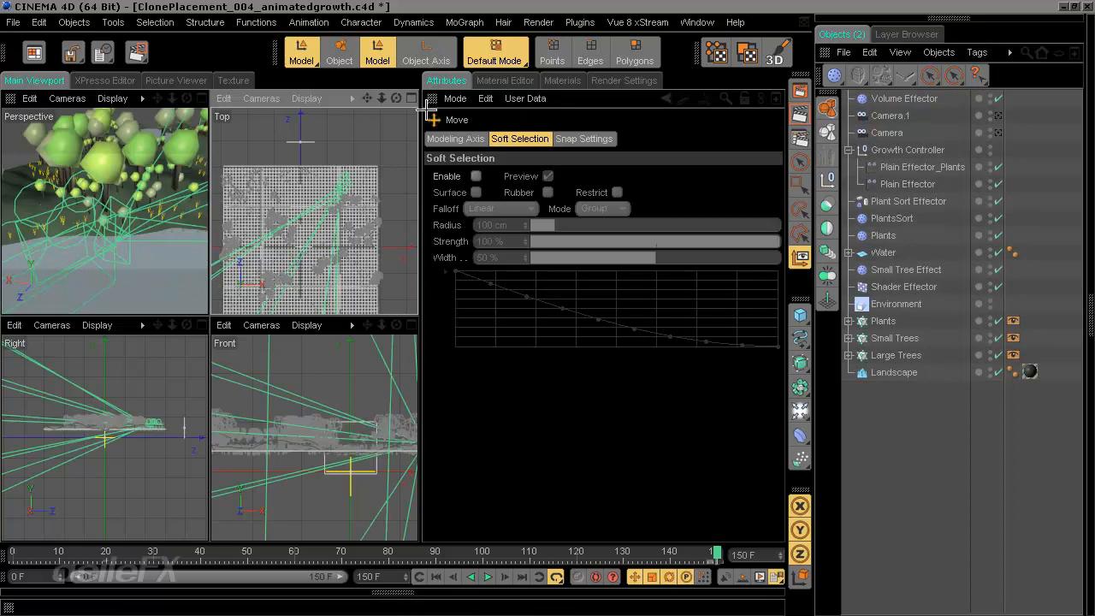
{"action": "left_click", "coordinate": [905, 100]}
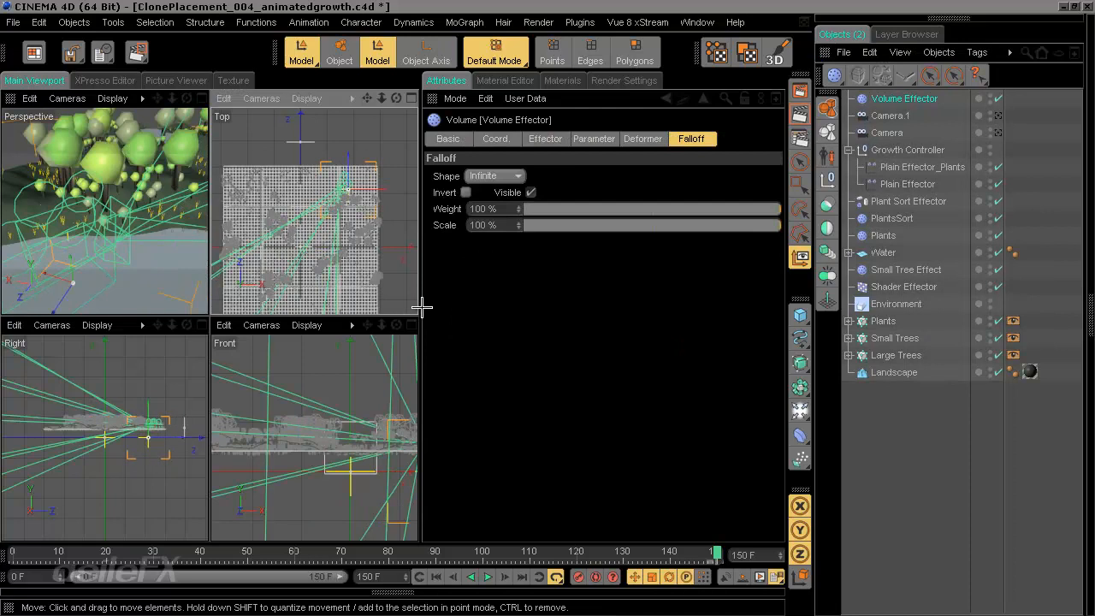
{"action": "left_click_drag", "start_coordinate": [147, 403], "coordinate": [147, 424]}
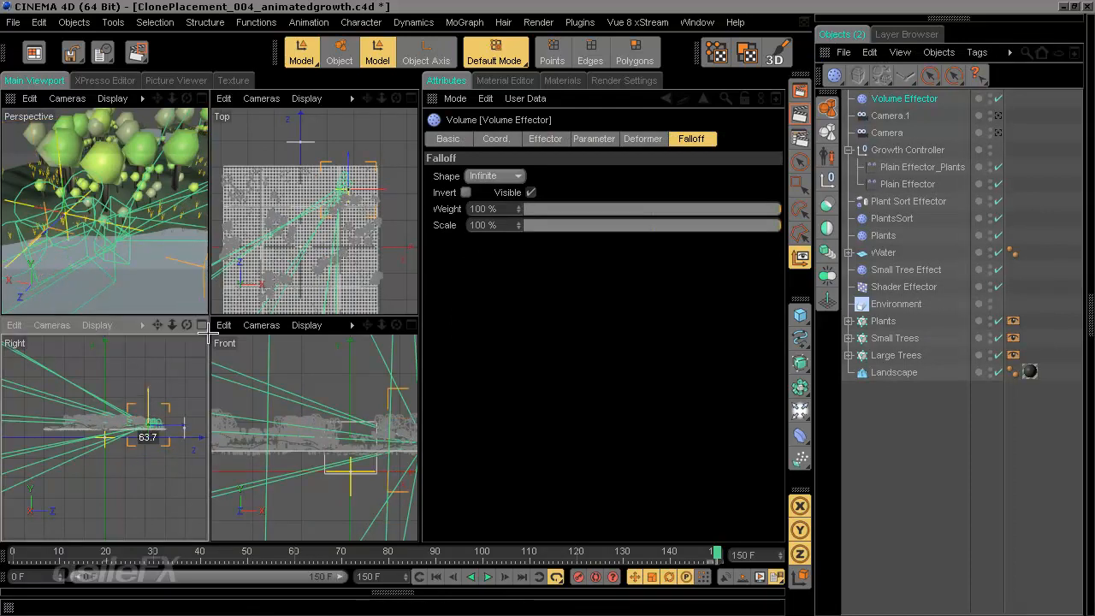
Step: Set the Volume Effector's falloff shape to Sphere and enlarge the Perspective view to inspect it around the cameras
{"action": "left_click", "coordinate": [485, 177]}
{"action": "left_click", "coordinate": [512, 313]}
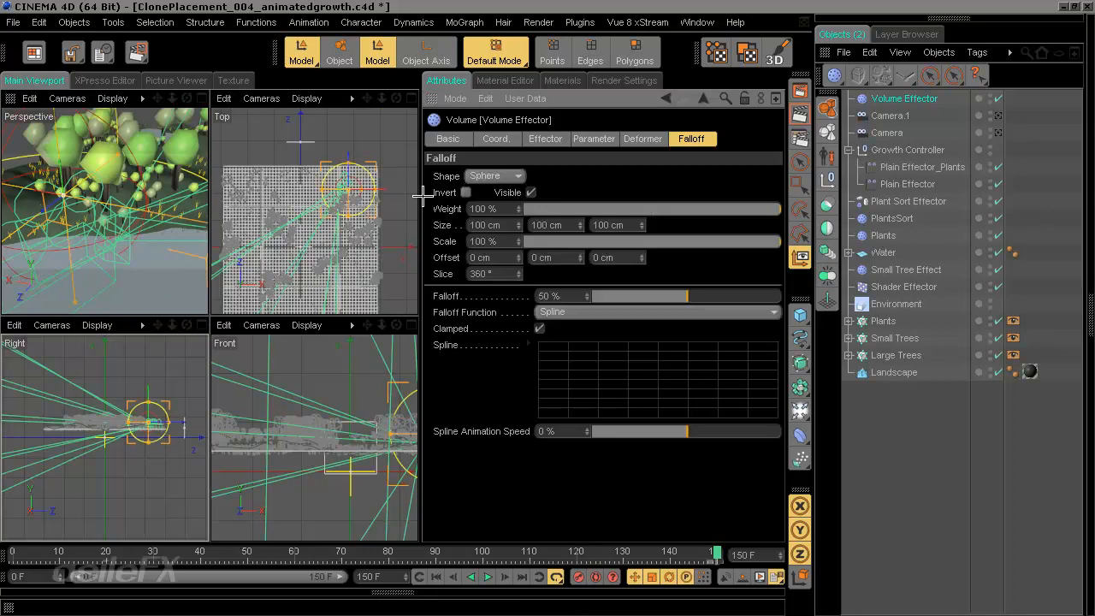
{"action": "middle_click", "coordinate": [149, 157]}
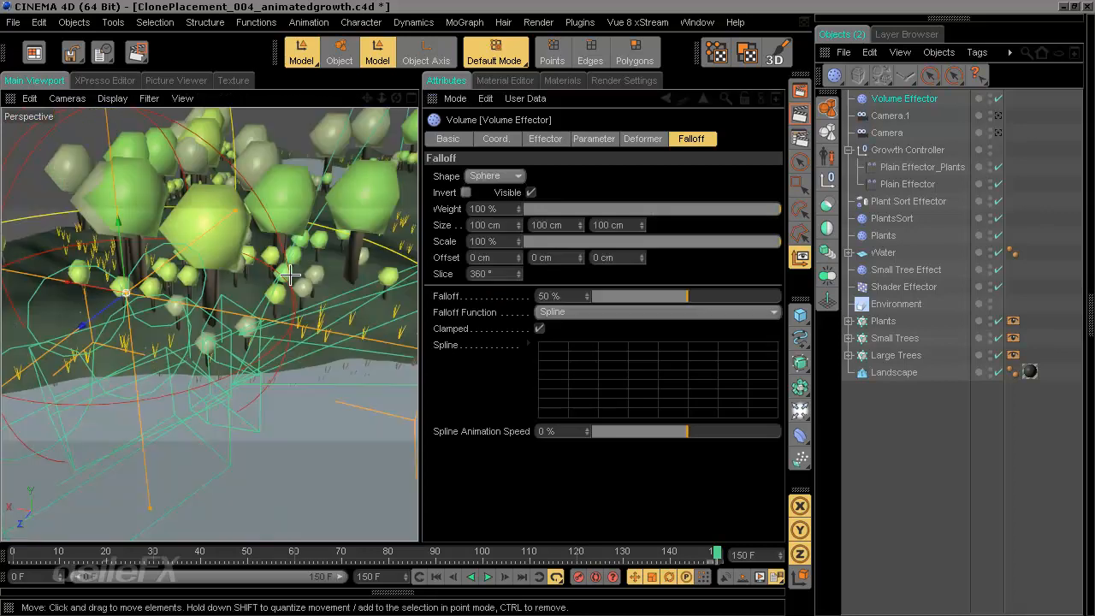
{"action": "left_click_drag", "start_coordinate": [421, 332], "coordinate": [456, 333]}
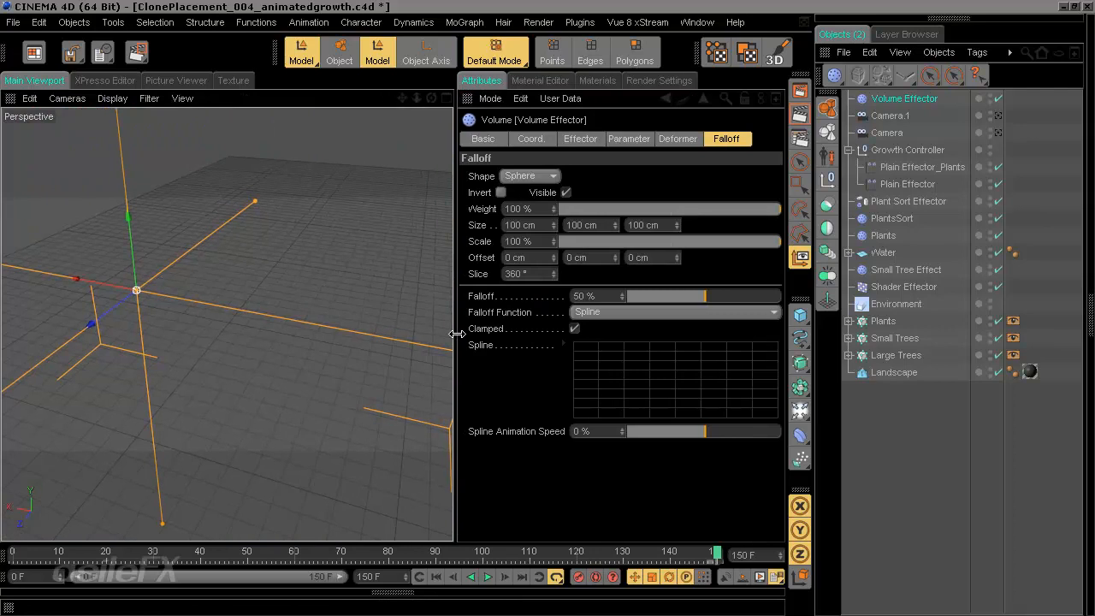
{"action": "left_click_drag", "start_coordinate": [294, 363], "coordinate": [235, 299], "text": "alt"}
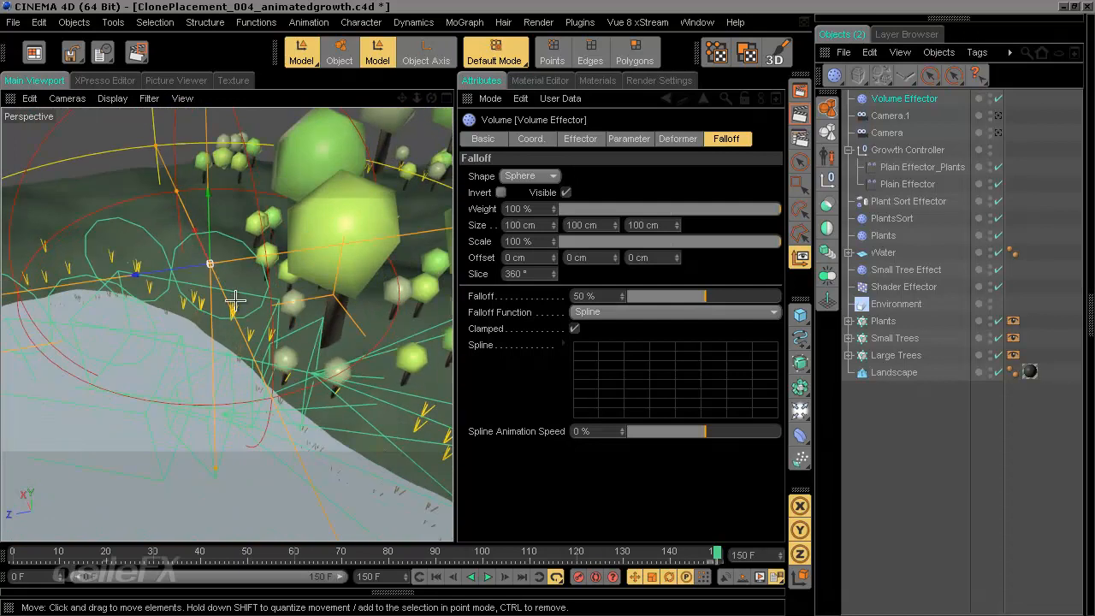
Step: Shrink the spherical falloff around the cameras to about 53 × 50 × 46 cm and its falloff to about 29 %
{"action": "left_click_drag", "start_coordinate": [194, 248], "coordinate": [274, 342], "text": "alt"}
{"action": "scroll", "coordinate": [265, 351], "scroll_direction": "down", "scroll_amount": 3}
{"action": "left_click_drag", "start_coordinate": [85, 321], "coordinate": [310, 471]}
{"action": "left_click_drag", "start_coordinate": [214, 492], "coordinate": [220, 325]}
{"action": "left_click_drag", "start_coordinate": [252, 168], "coordinate": [253, 257]}
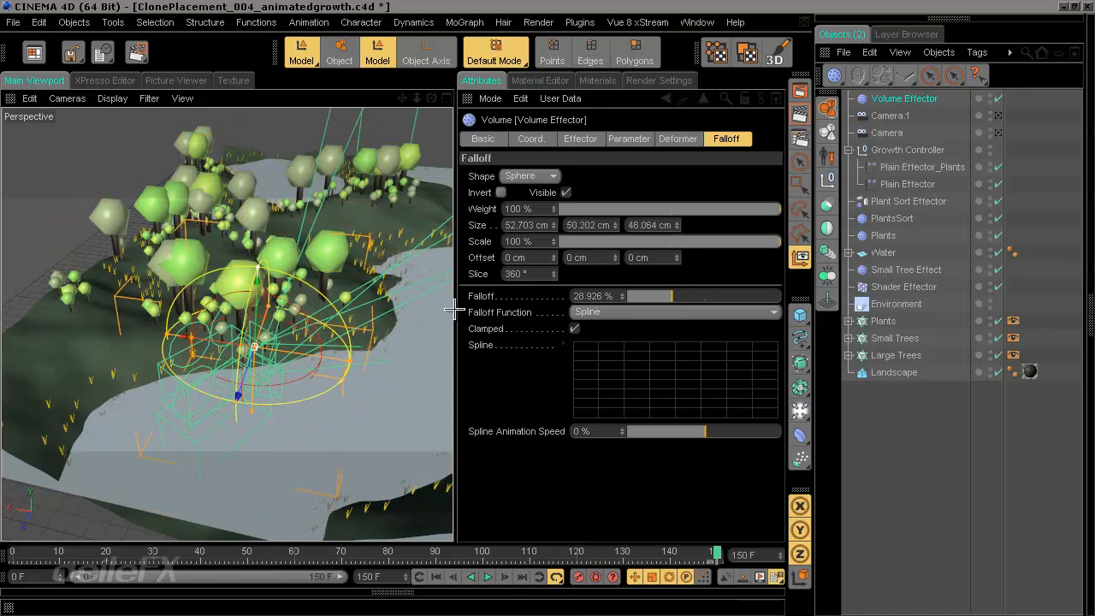
{"action": "left_click_drag", "start_coordinate": [454, 308], "coordinate": [511, 318], "text": "alt"}
{"action": "middle_click_drag", "start_coordinate": [511, 319], "coordinate": [350, 381], "text": "alt"}
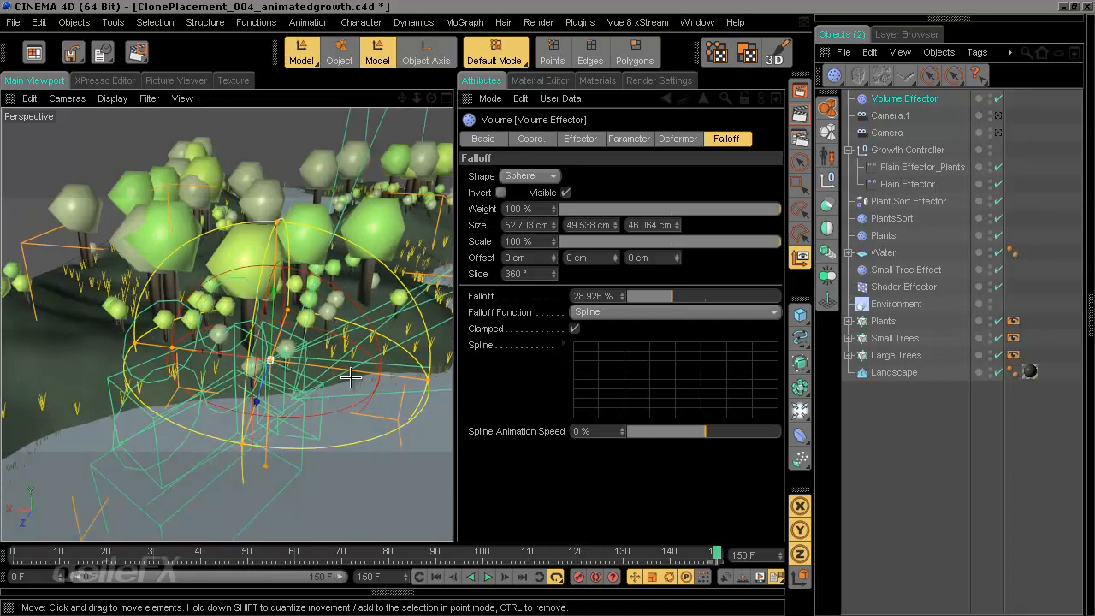
{"action": "scroll", "coordinate": [351, 378], "scroll_direction": "up", "scroll_amount": 3}
{"action": "left_click_drag", "start_coordinate": [347, 378], "coordinate": [453, 309], "text": "alt"}
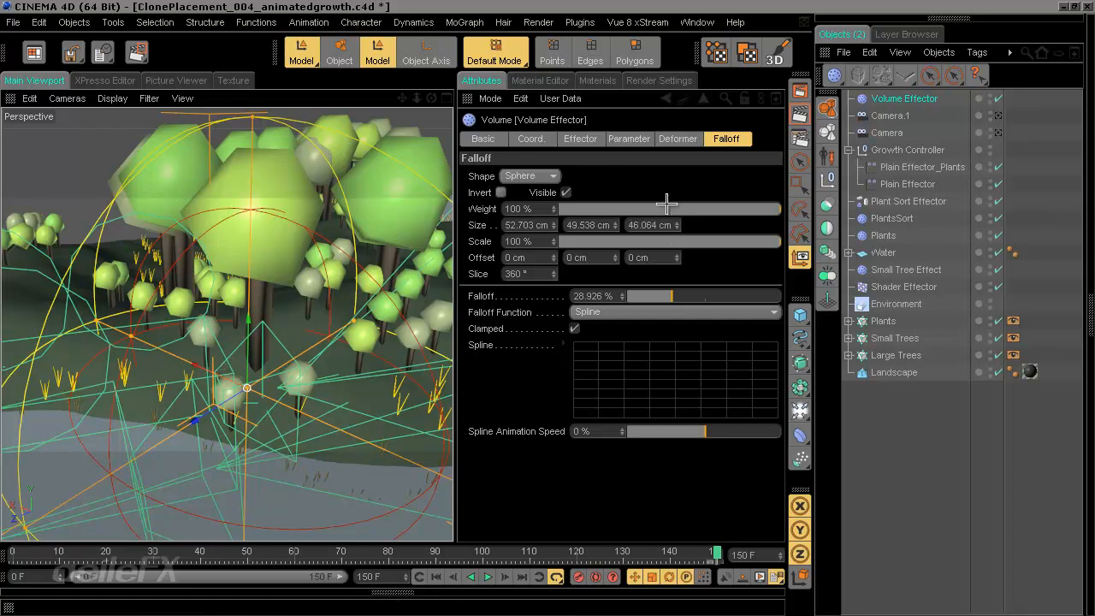
Step: Disable the Volume Effector's Scale parameter and enable Visibility so that it controls which clones are shown
{"action": "left_click", "coordinate": [580, 138]}
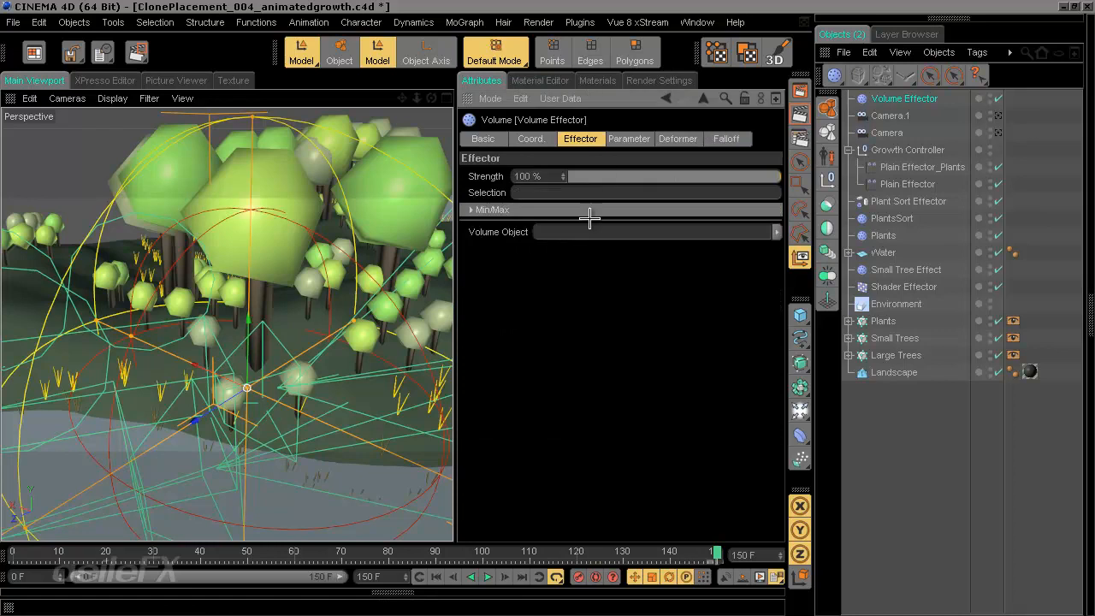
{"action": "left_click", "coordinate": [629, 140]}
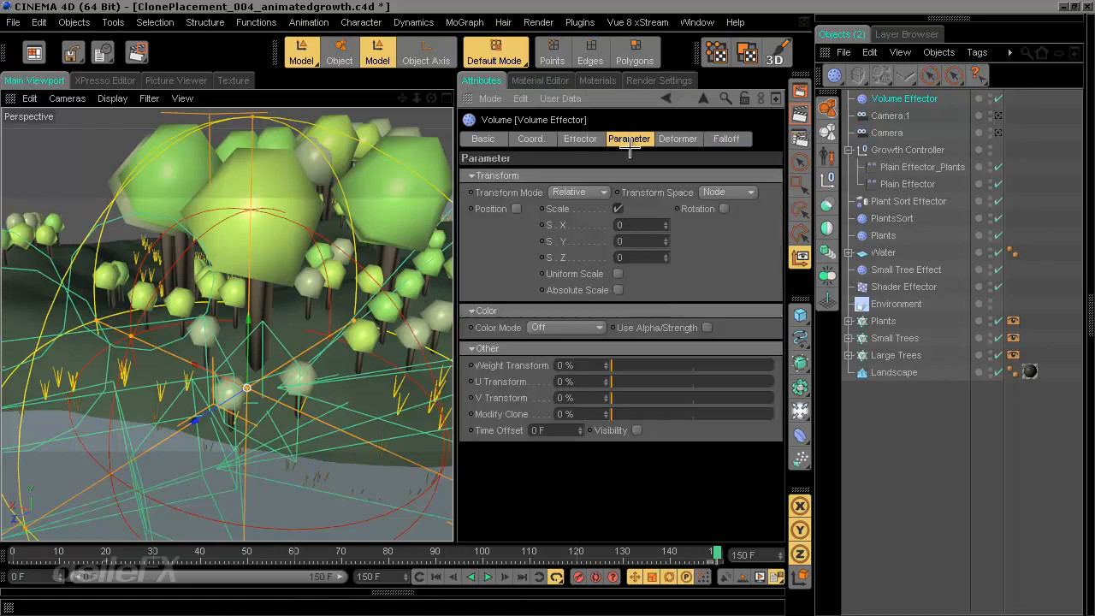
{"action": "left_click", "coordinate": [614, 209]}
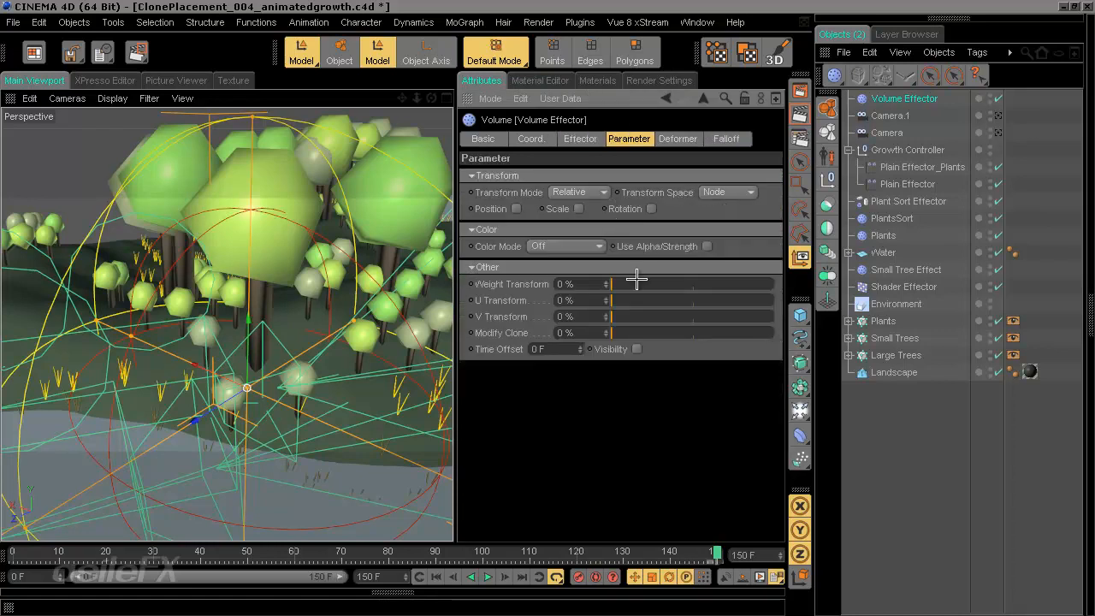
{"action": "left_click", "coordinate": [638, 349]}
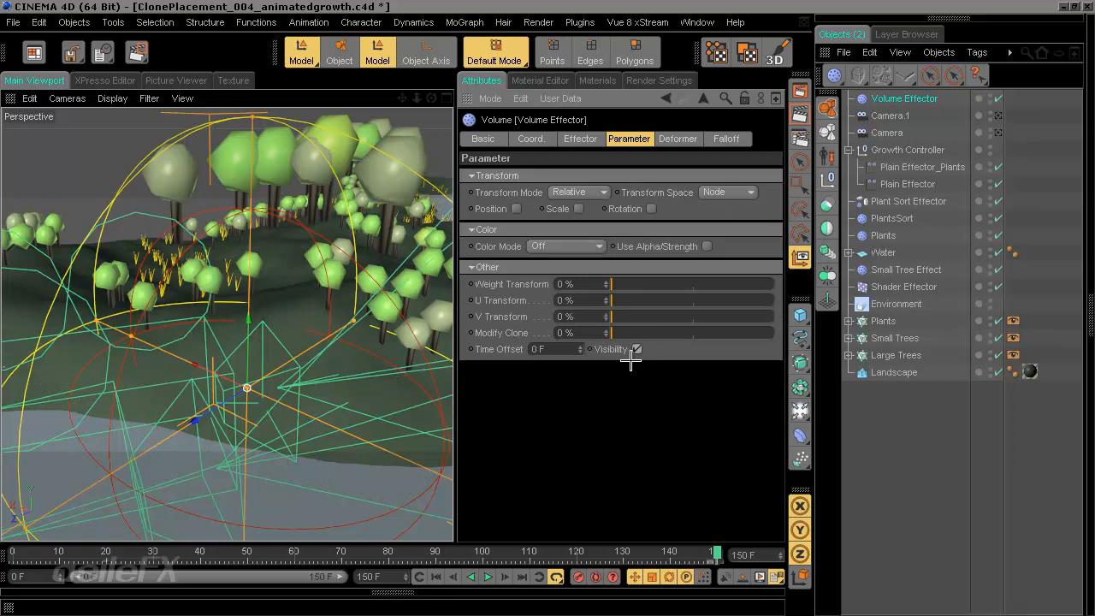
{"action": "left_click", "coordinate": [637, 349]}
{"action": "left_click", "coordinate": [636, 350]}
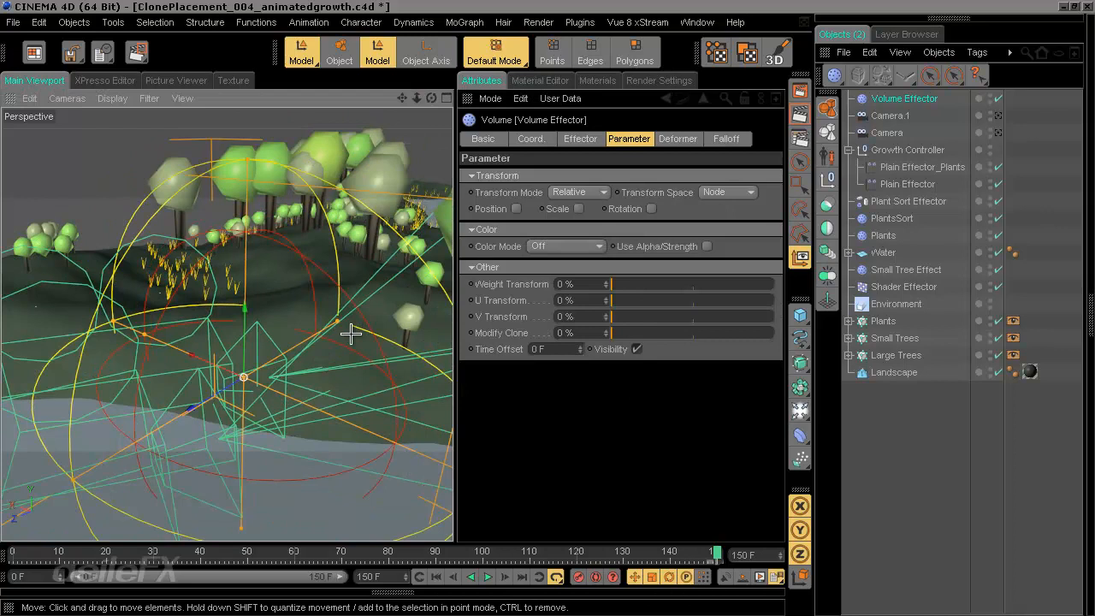
Step: Compare the clones around the cameras with the Volume Effector's Visibility parameter off and on, leaving it enabled
{"action": "left_click_drag", "start_coordinate": [351, 334], "coordinate": [483, 310], "text": "alt"}
{"action": "scroll", "coordinate": [347, 332], "scroll_direction": "down", "scroll_amount": 3}
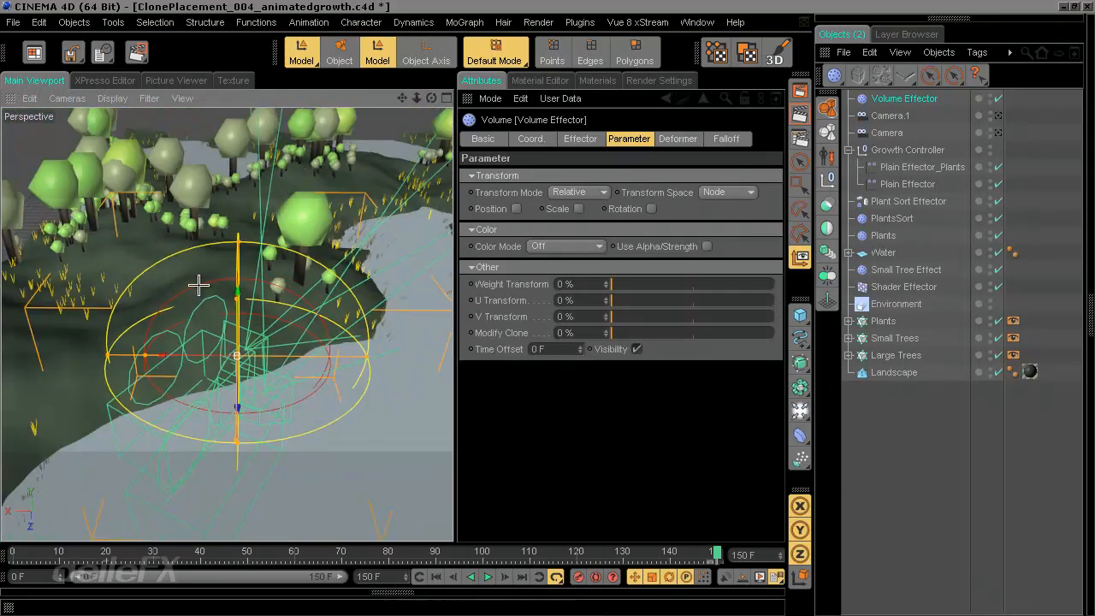
{"action": "left_click_drag", "start_coordinate": [198, 285], "coordinate": [453, 312], "text": "alt"}
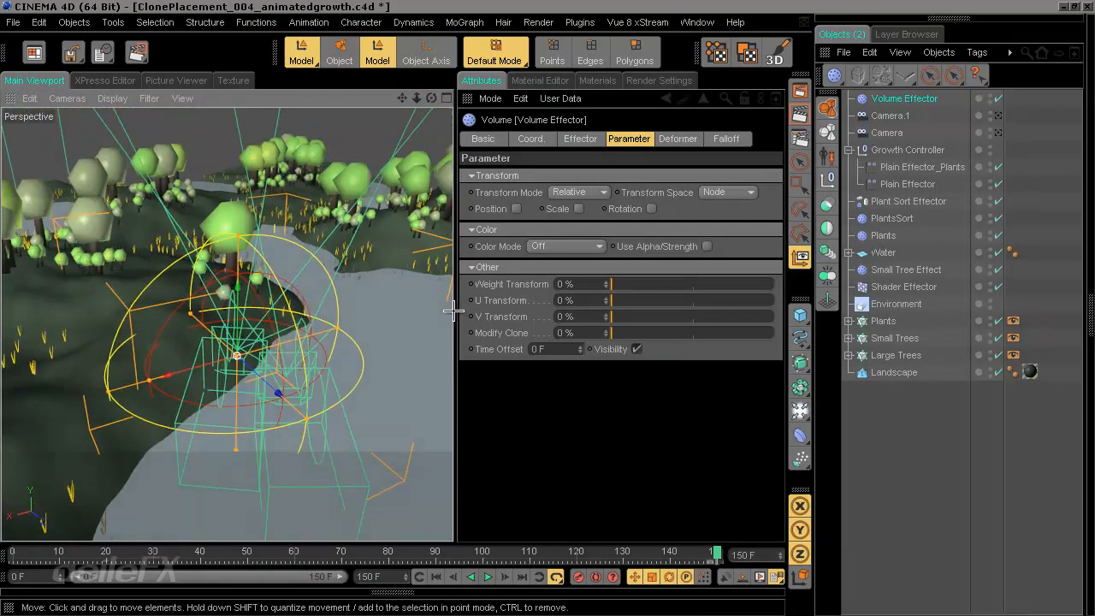
{"action": "left_click", "coordinate": [637, 348]}
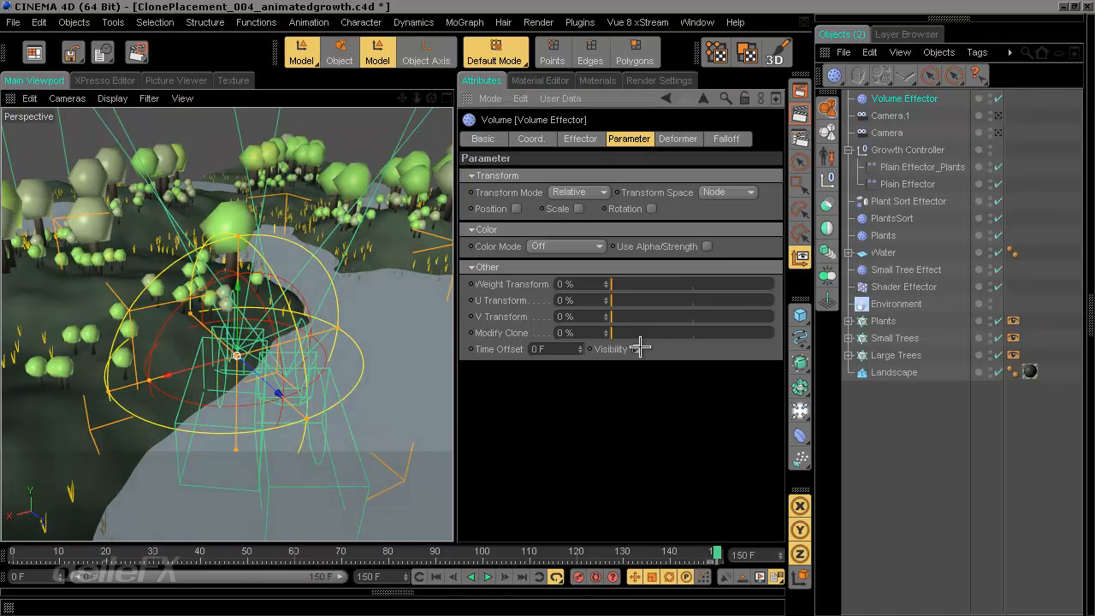
{"action": "left_click_drag", "start_coordinate": [317, 300], "coordinate": [452, 306], "text": "alt"}
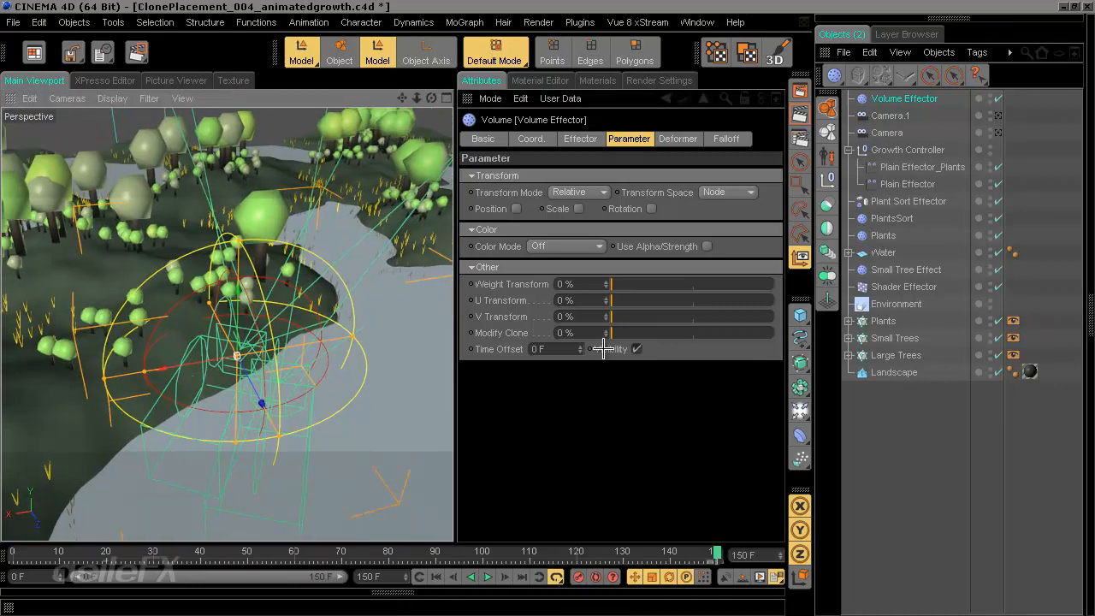
{"action": "left_click", "coordinate": [639, 348]}
{"action": "left_click", "coordinate": [638, 349]}
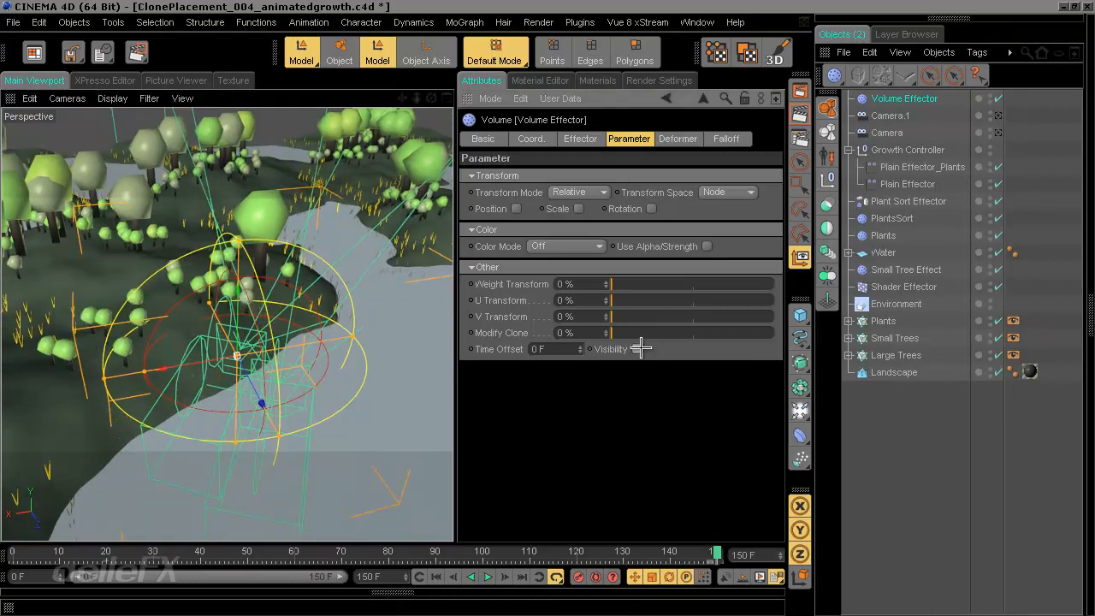
{"action": "left_click", "coordinate": [639, 348]}
{"action": "left_click", "coordinate": [638, 348]}
Step: Adjust the inner boundary of the spherical falloff around the cameras and set the Falloff to 52 %
{"action": "left_click_drag", "start_coordinate": [209, 303], "coordinate": [364, 368]}
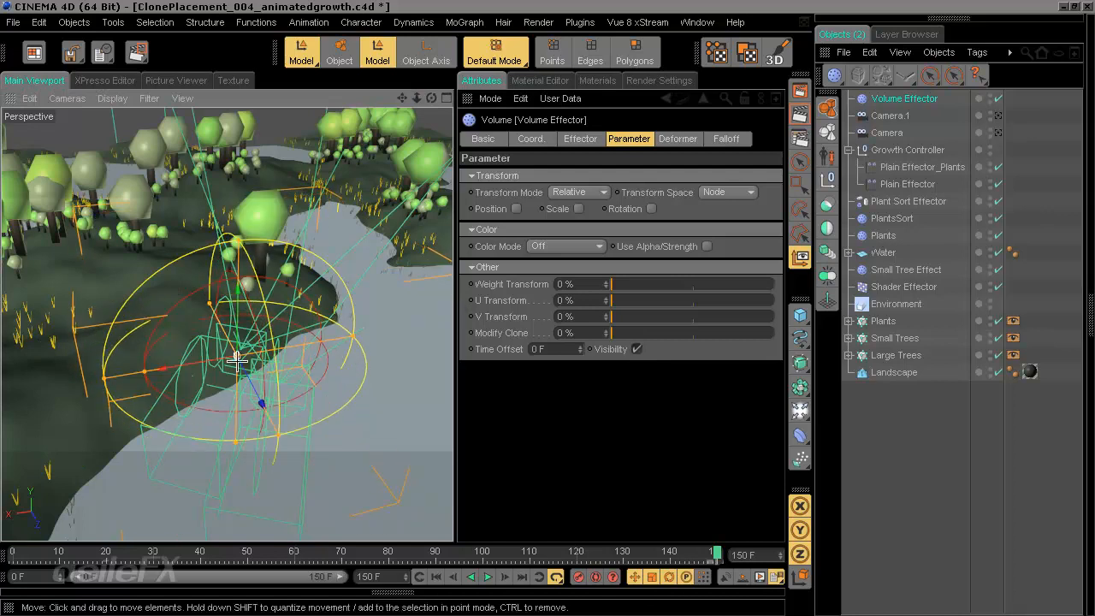
{"action": "left_click_drag", "start_coordinate": [148, 369], "coordinate": [451, 308]}
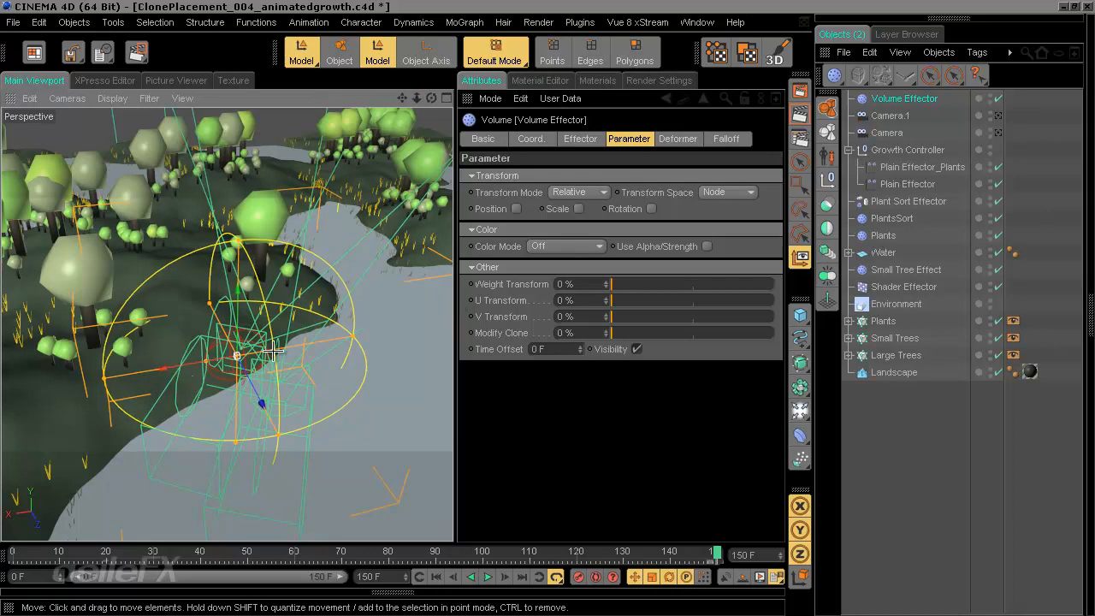
{"action": "middle_click_drag", "start_coordinate": [313, 369], "coordinate": [453, 307], "text": "alt"}
{"action": "scroll", "coordinate": [452, 307], "scroll_direction": "up", "scroll_amount": 6}
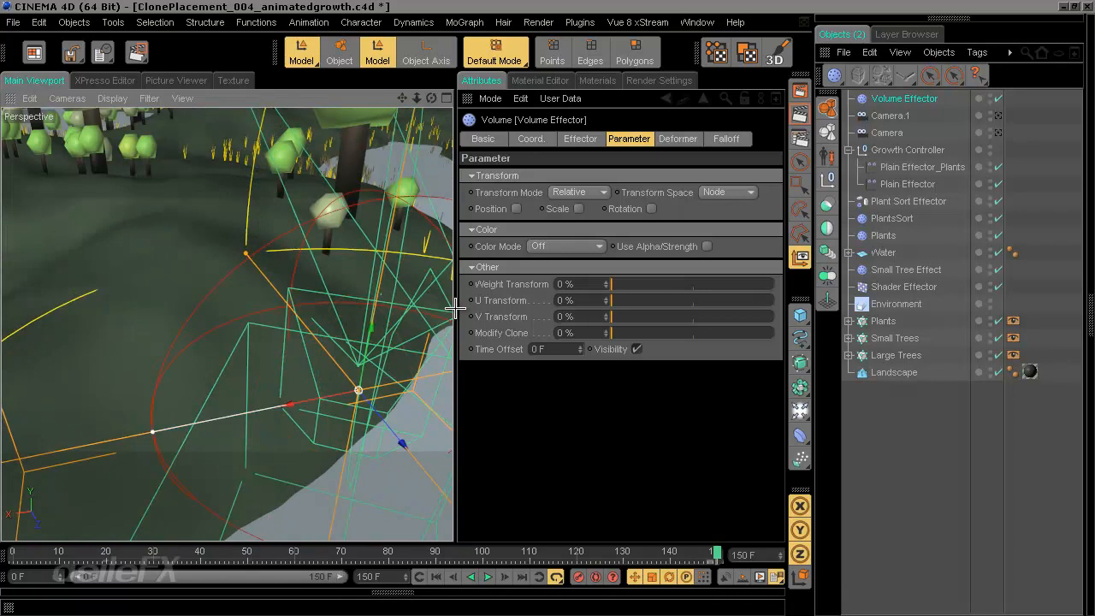
{"action": "left_click", "coordinate": [727, 139]}
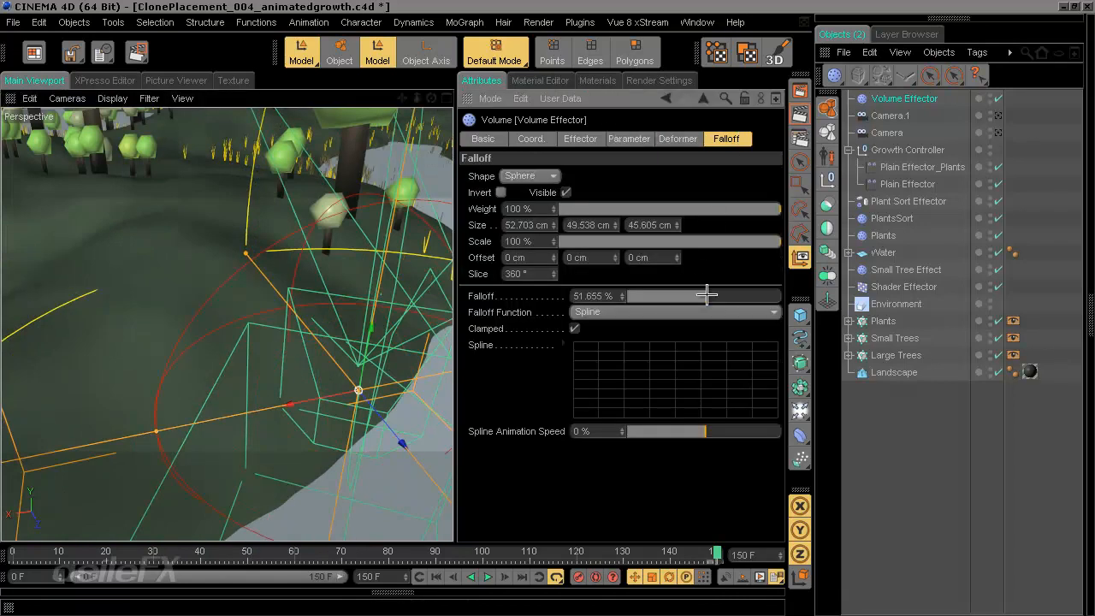
{"action": "mouse_move", "coordinate": [706, 295]}
{"action": "left_mouse_down"}
{"action": "mouse_move", "coordinate": [758, 296]}
{"action": "mouse_move", "coordinate": [648, 296]}
{"action": "mouse_move", "coordinate": [707, 297]}
{"action": "left_mouse_up"}
{"action": "scroll", "coordinate": [244, 305], "scroll_direction": "down", "scroll_amount": 6}
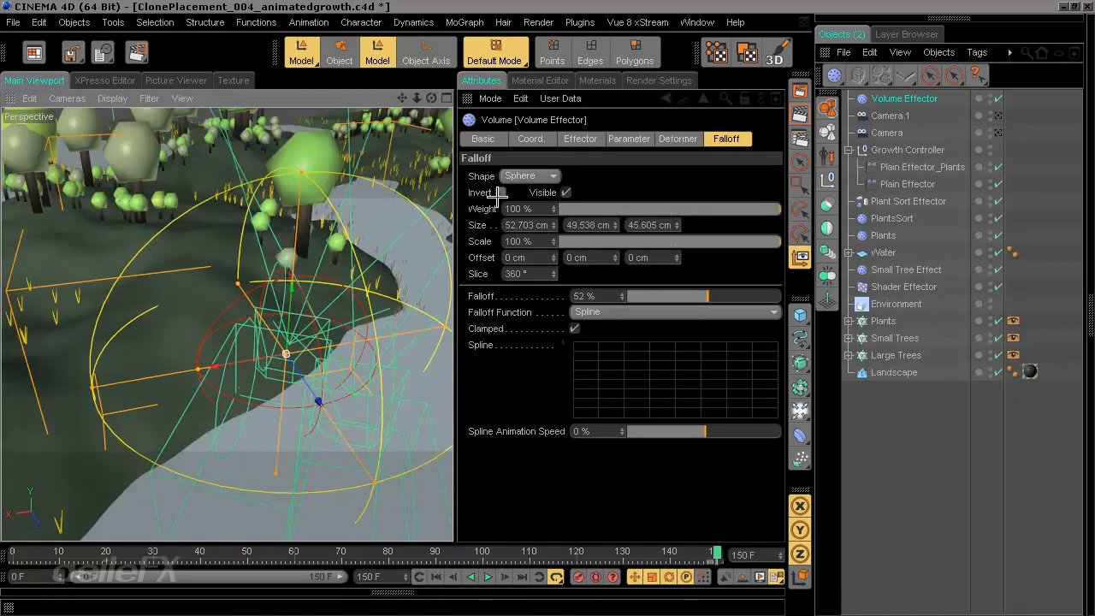
Step: Try inverting the Volume Effector's falloff and examine which clones are shown inside the sphere
{"action": "left_click", "coordinate": [502, 193]}
{"action": "left_click_drag", "start_coordinate": [428, 257], "coordinate": [318, 299], "text": "alt"}
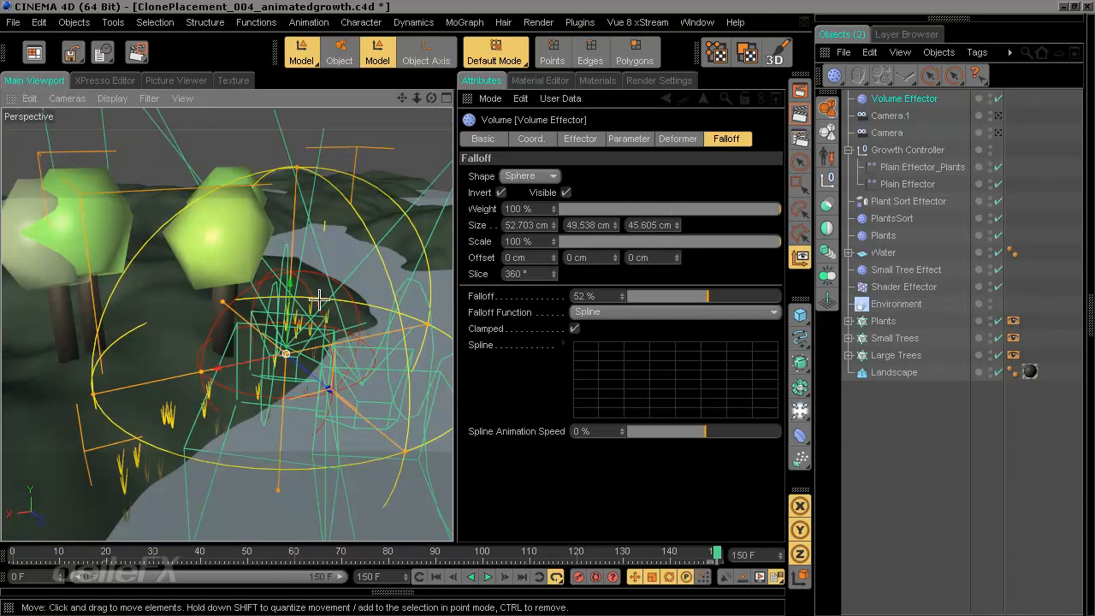
{"action": "scroll", "coordinate": [320, 317], "scroll_direction": "down", "scroll_amount": 5}
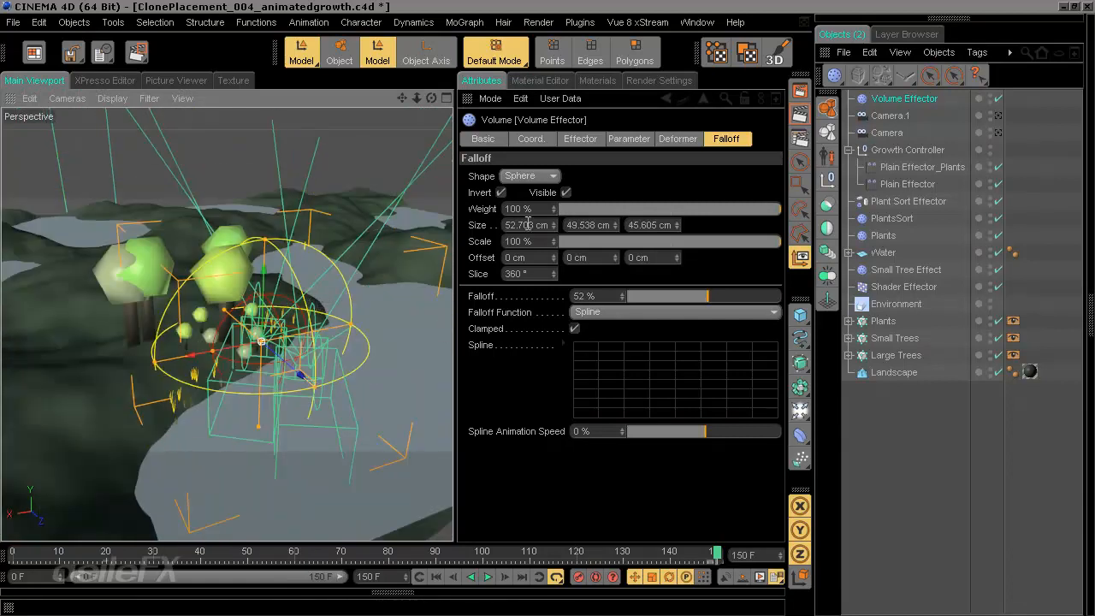
Step: Set the Falloff Function to Linear and turn off the falloff inversion
{"action": "left_click", "coordinate": [599, 312]}
{"action": "left_click", "coordinate": [557, 327]}
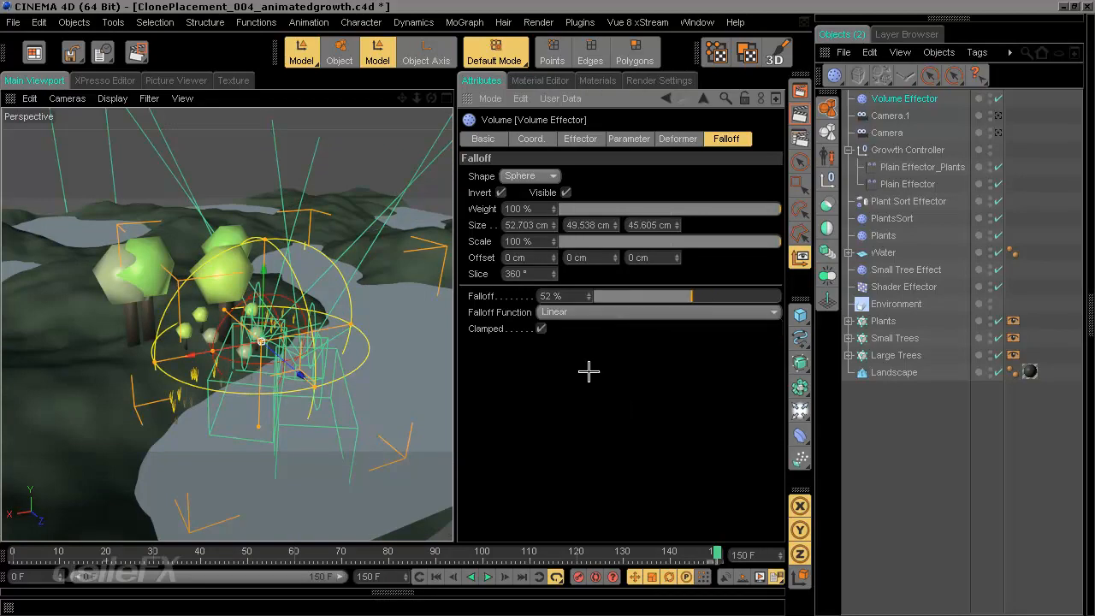
{"action": "left_click", "coordinate": [501, 193]}
{"action": "left_click_drag", "start_coordinate": [356, 310], "coordinate": [357, 280], "text": "alt"}
Step: Compare the trees and plants around the cameras with the Volume Effector disabled and enabled, leaving it enabled
{"action": "left_click", "coordinate": [998, 98]}
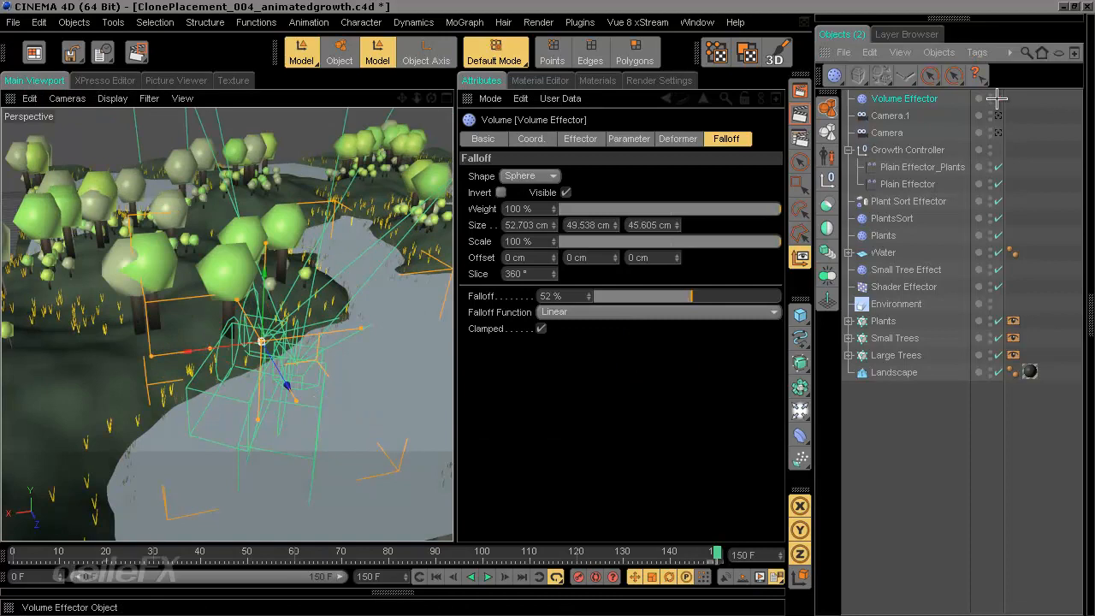
{"action": "left_click", "coordinate": [998, 98]}
{"action": "left_click_drag", "start_coordinate": [325, 330], "coordinate": [359, 282], "text": "alt"}
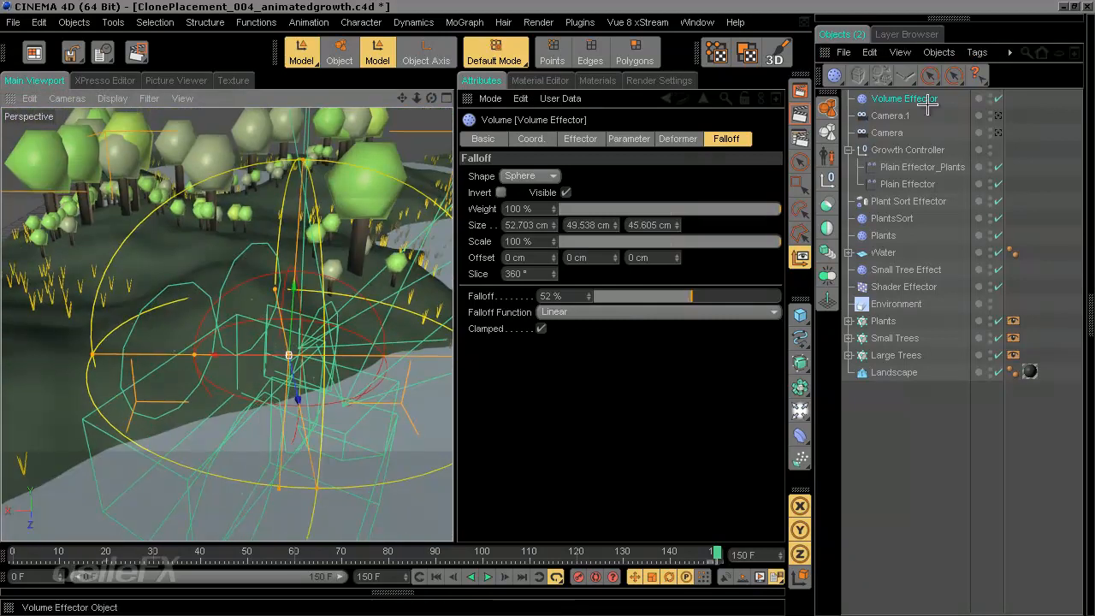
{"action": "left_click", "coordinate": [996, 99]}
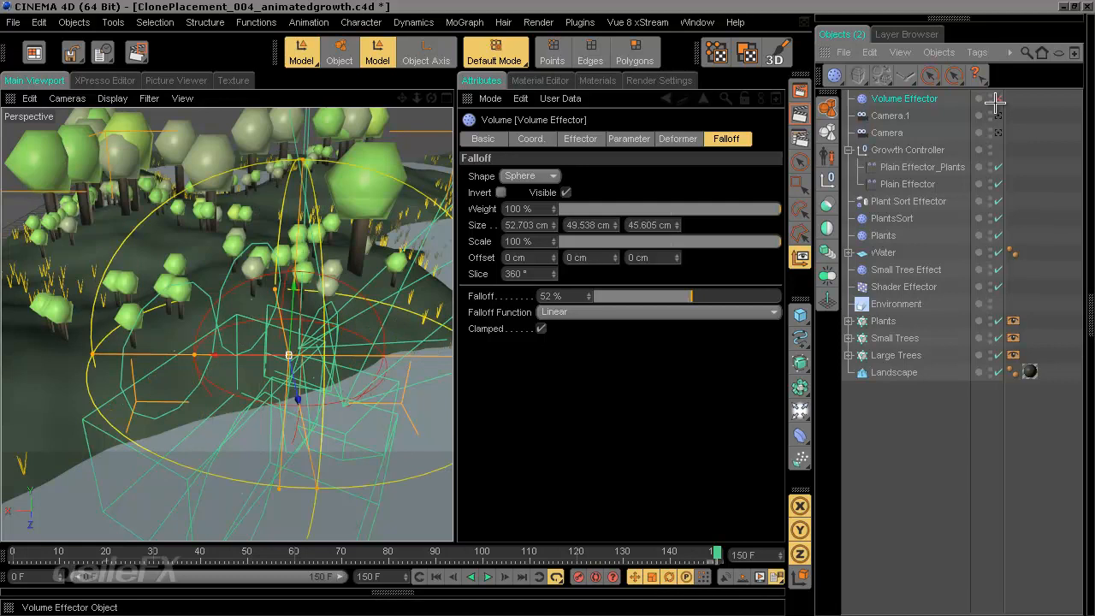
{"action": "left_click", "coordinate": [996, 99]}
{"action": "middle_click_drag", "start_coordinate": [276, 352], "coordinate": [241, 361], "text": "alt"}
{"action": "right_click_drag", "start_coordinate": [182, 362], "coordinate": [221, 361], "text": "alt"}
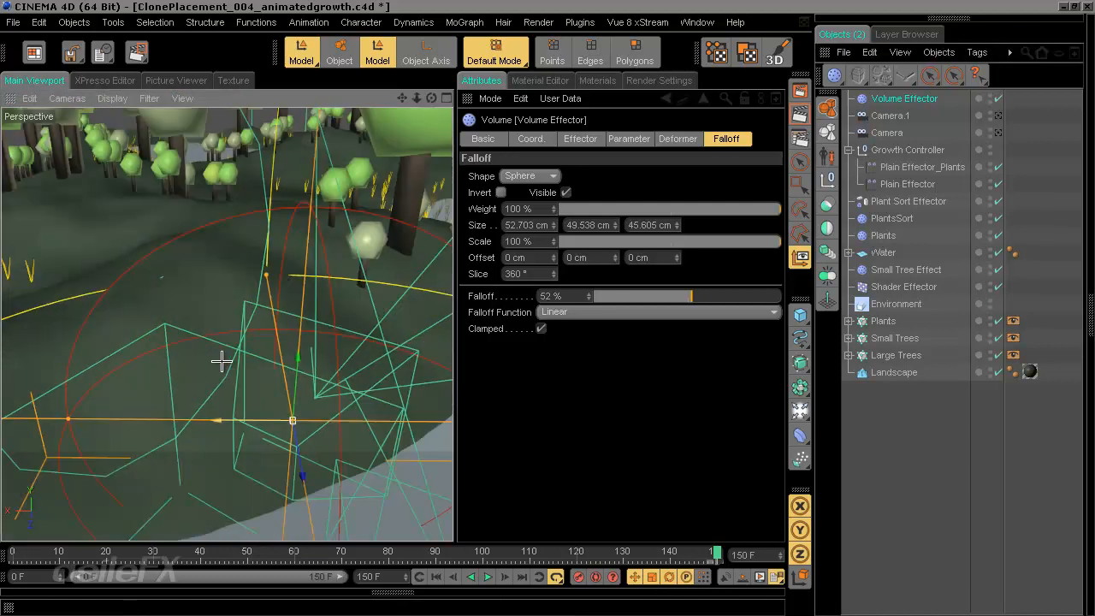
{"action": "scroll", "coordinate": [221, 362], "scroll_direction": "down", "scroll_amount": 5}
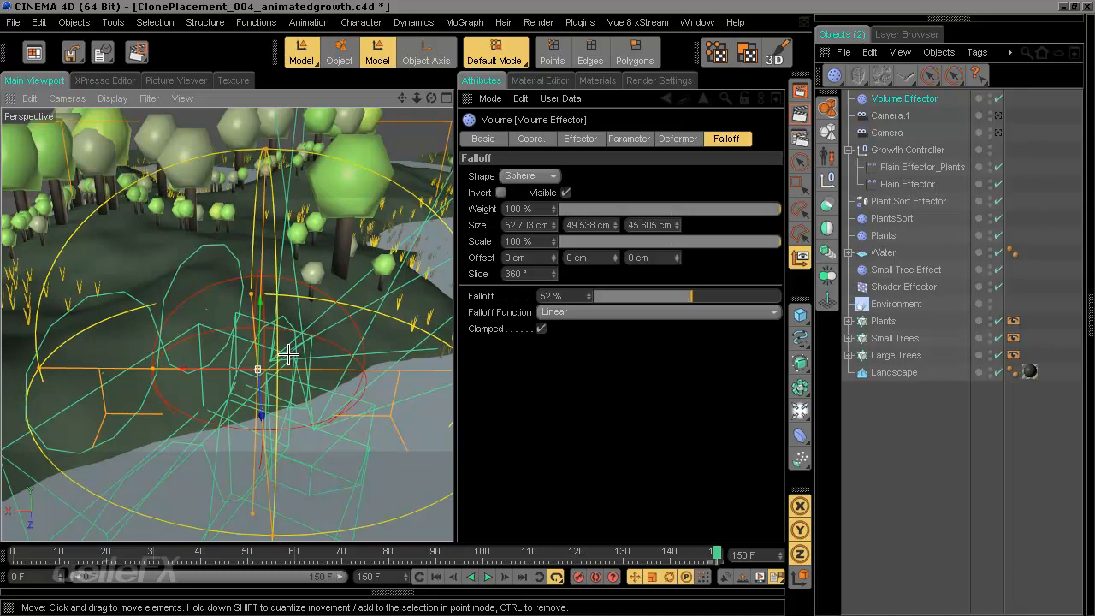
{"action": "left_click_drag", "start_coordinate": [237, 268], "coordinate": [395, 316], "text": "alt"}
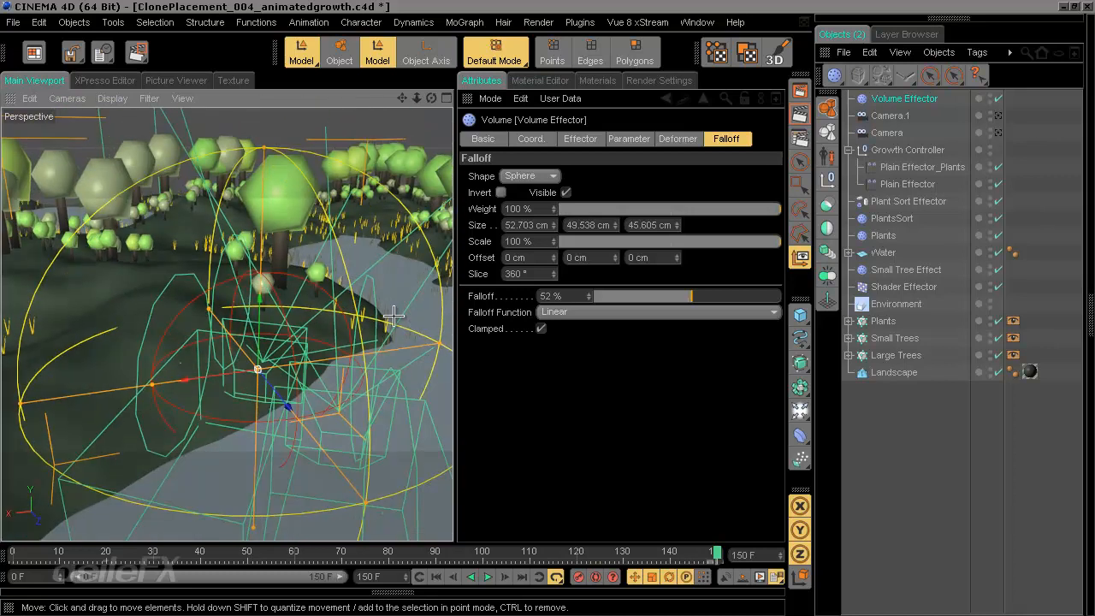
Step: Look through Camera and set the Volume Effector's Falloff to 68 %, leaving the falloff uninverted
{"action": "left_click", "coordinate": [999, 124]}
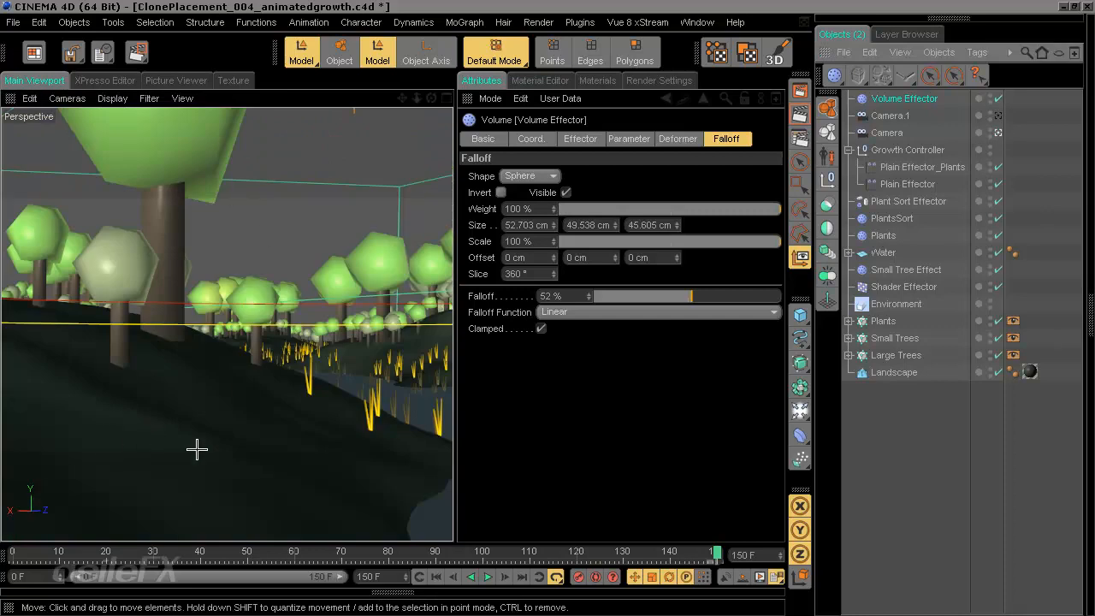
{"action": "left_click_drag", "start_coordinate": [717, 554], "coordinate": [767, 533]}
{"action": "left_click_drag", "start_coordinate": [695, 303], "coordinate": [740, 306]}
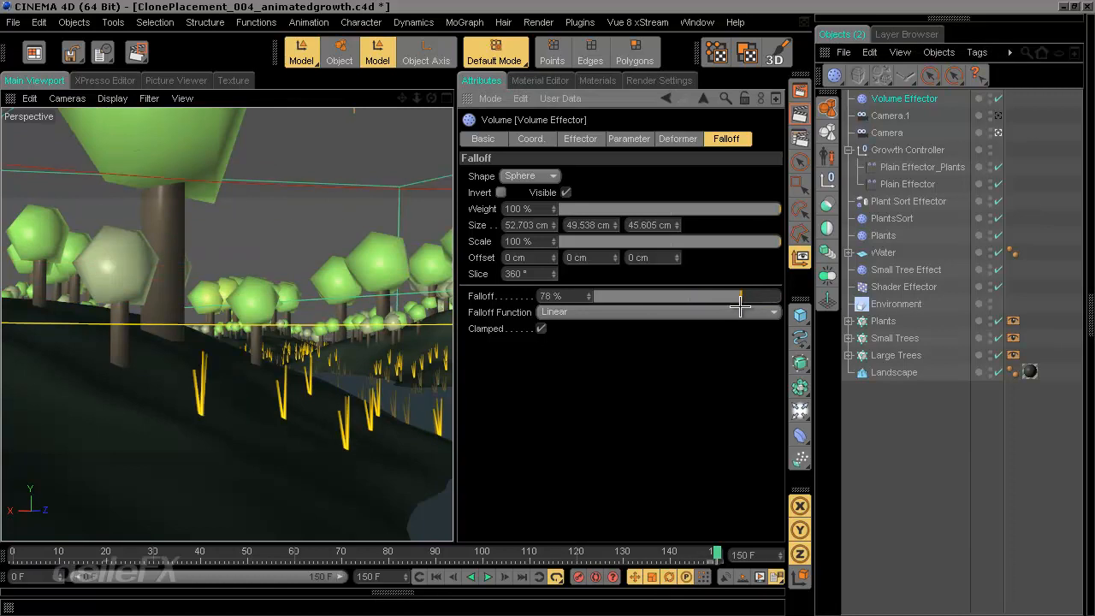
{"action": "left_click", "coordinate": [506, 193]}
{"action": "left_click", "coordinate": [506, 193]}
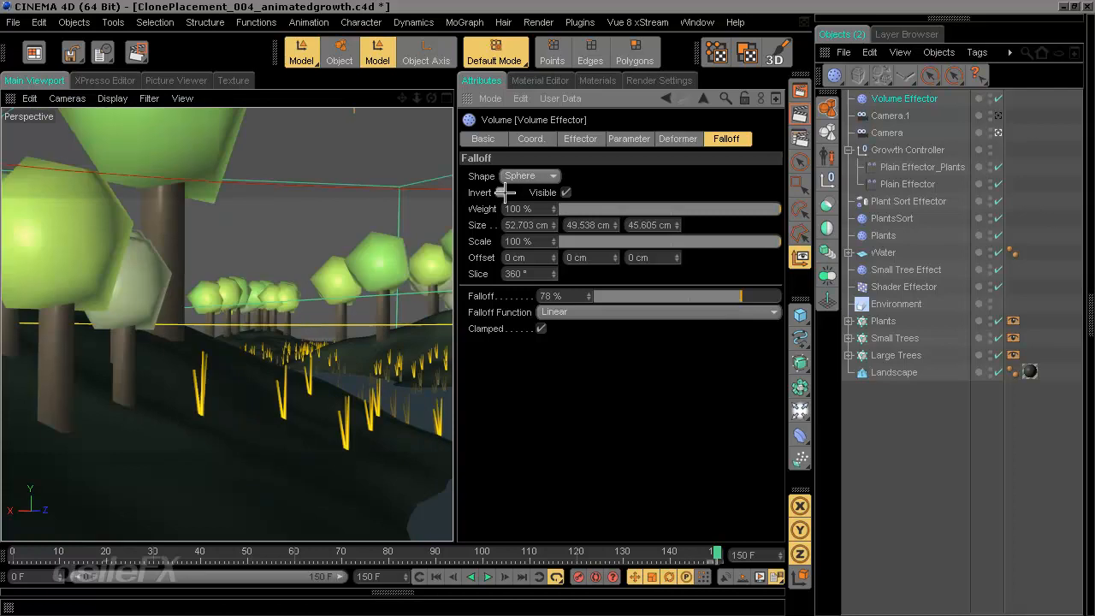
{"action": "left_click", "coordinate": [506, 192]}
{"action": "left_click", "coordinate": [505, 193]}
{"action": "left_click", "coordinate": [721, 295]}
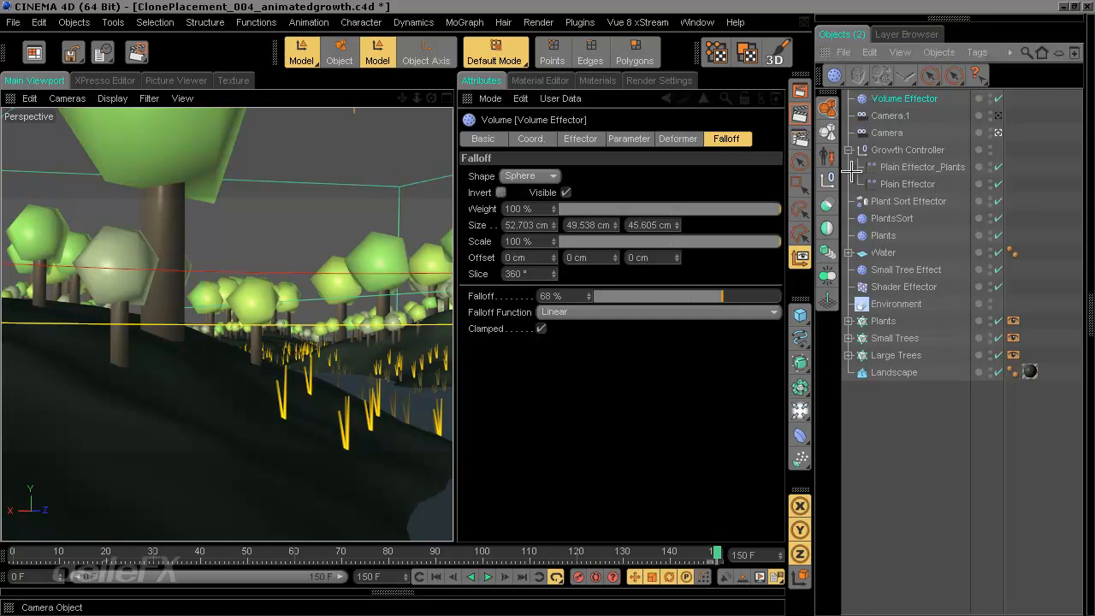
{"action": "left_click", "coordinate": [877, 322]}
{"action": "left_click", "coordinate": [885, 339]}
{"action": "left_click", "coordinate": [891, 355]}
{"action": "left_click", "coordinate": [917, 423]}
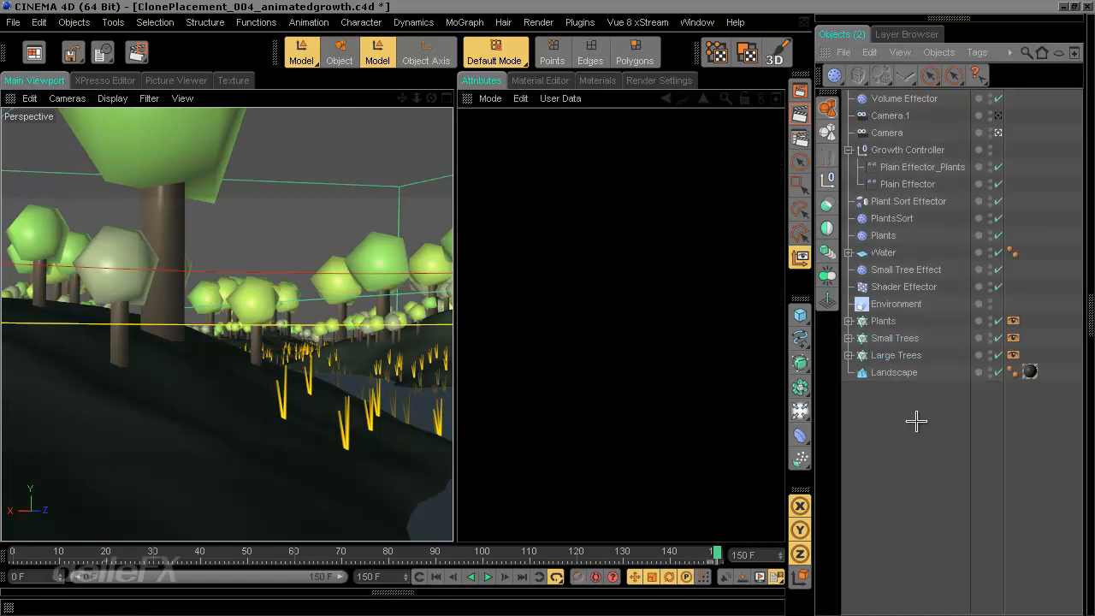
Step: Try inverting the Volume Effector's falloff while looking through Camera, and restore the uninverted falloff
{"action": "left_click", "coordinate": [903, 98]}
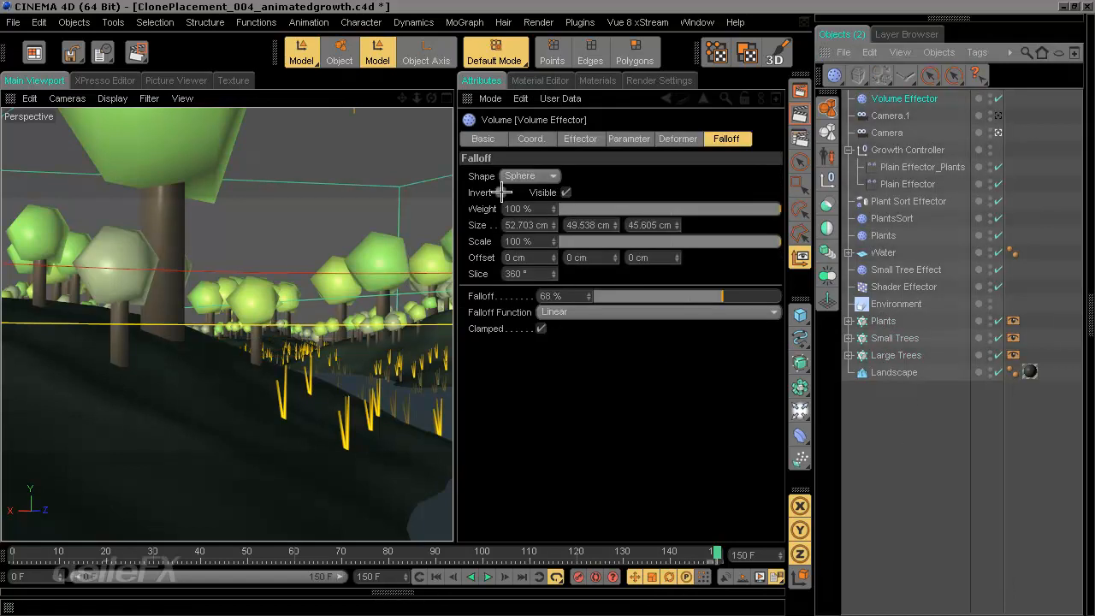
{"action": "left_click", "coordinate": [502, 193]}
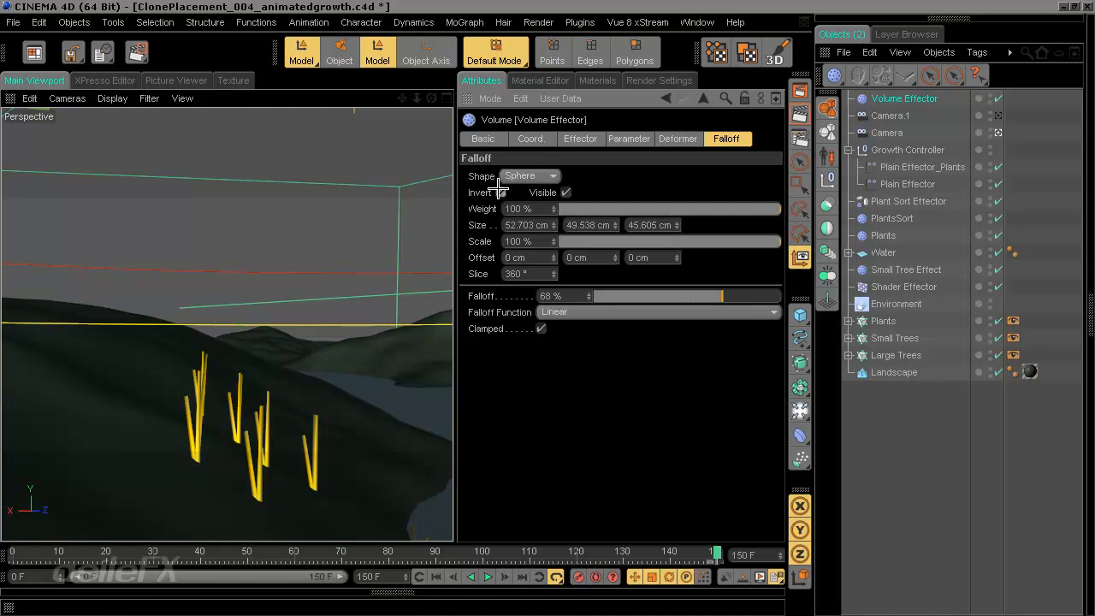
{"action": "left_click", "coordinate": [938, 455]}
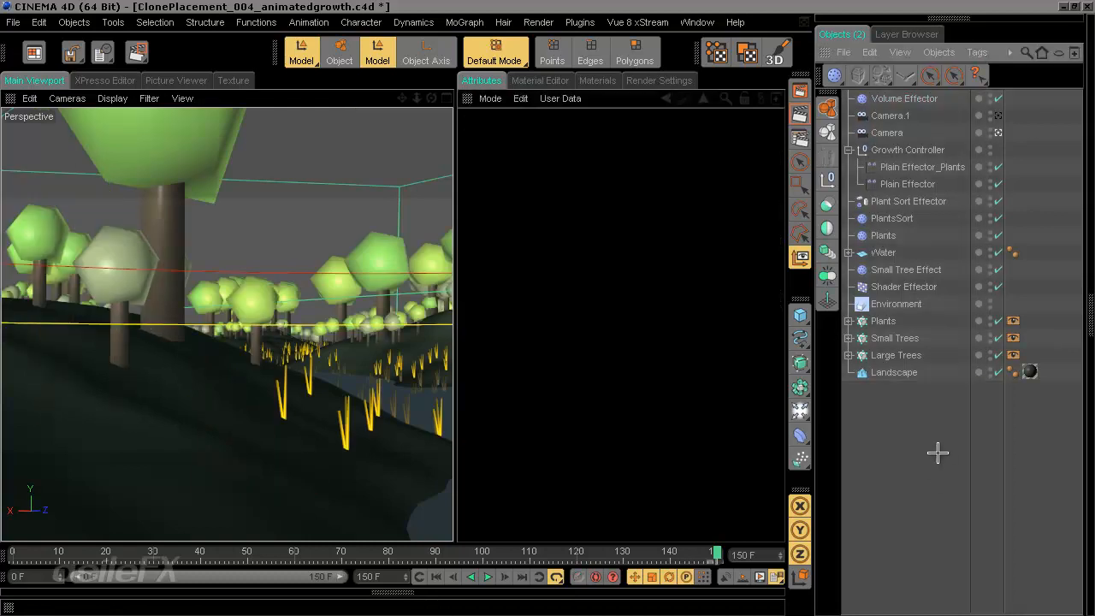
Step: Make the Volume Effector a child of Camera and move the camera in among the trees
{"action": "left_click_drag", "start_coordinate": [899, 99], "coordinate": [895, 128]}
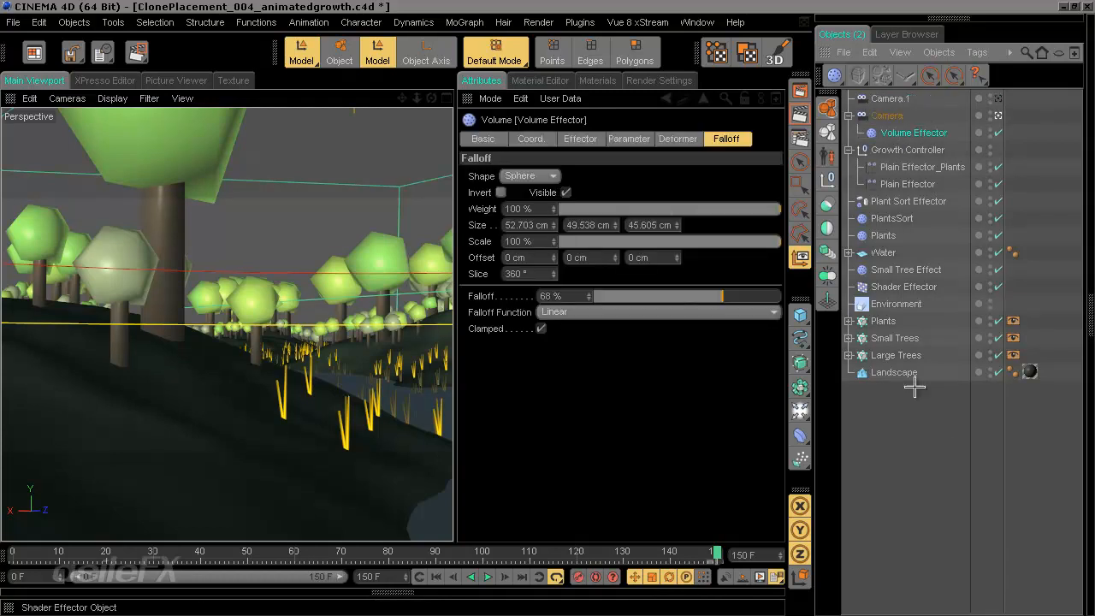
{"action": "left_click", "coordinate": [899, 116]}
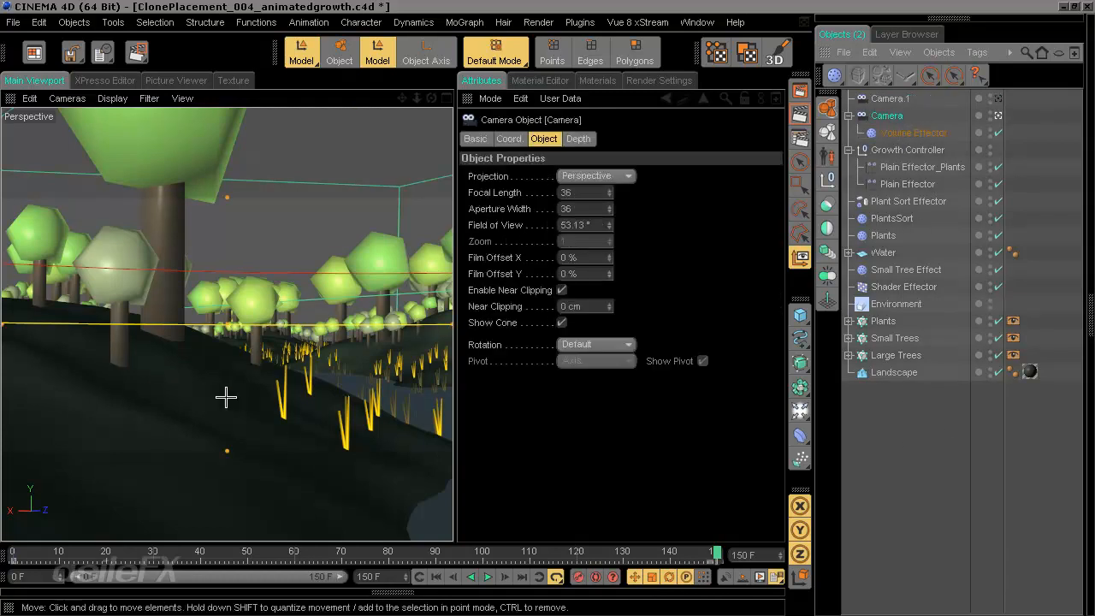
{"action": "left_click_drag", "start_coordinate": [225, 396], "coordinate": [454, 311], "text": "alt"}
{"action": "left_click_drag", "start_coordinate": [417, 99], "coordinate": [463, 305]}
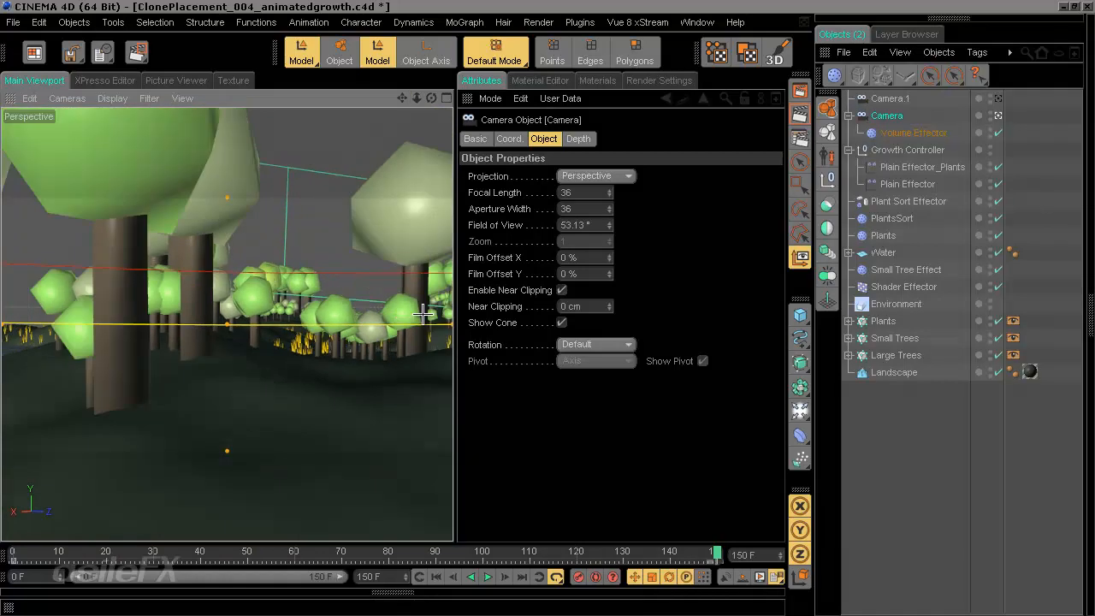
Step: Compare the camera view with the Volume Effector disabled and enabled, and move the camera to the water's edge with the effector enabled
{"action": "left_click", "coordinate": [997, 132]}
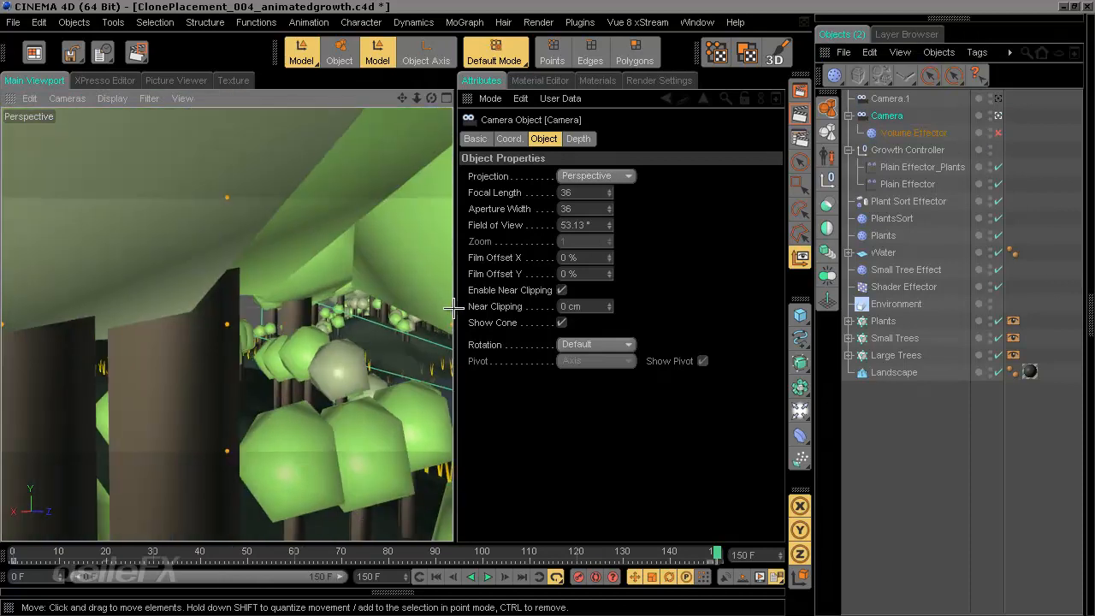
{"action": "left_click", "coordinate": [998, 132]}
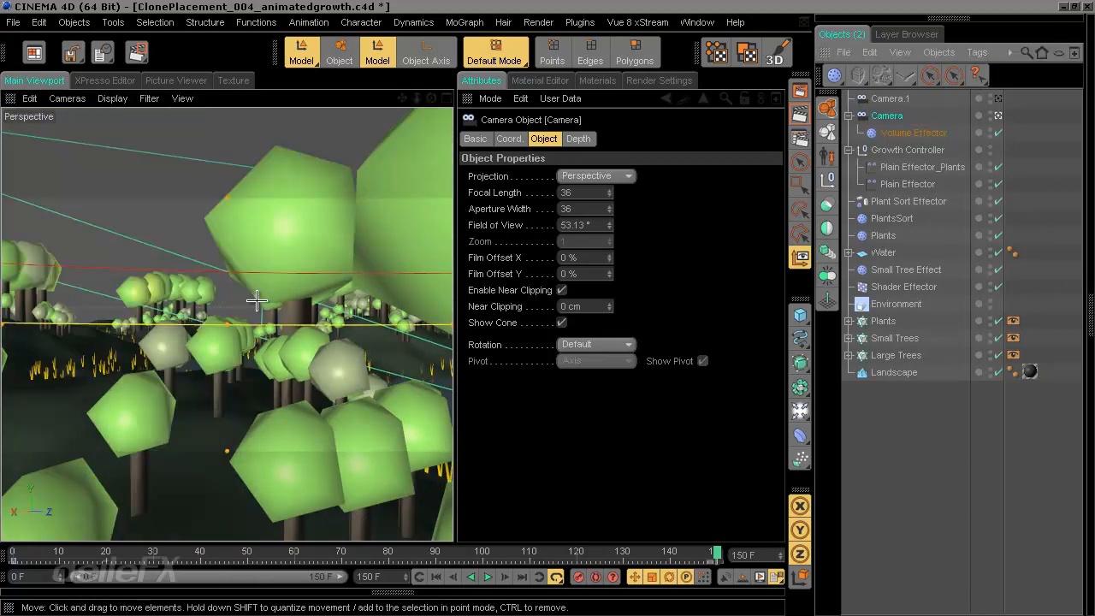
{"action": "middle_click_drag", "start_coordinate": [274, 322], "coordinate": [414, 292], "text": "alt"}
Step: Hide camera objects in the viewport and move the camera along the shoreline trees
{"action": "left_click", "coordinate": [149, 99]}
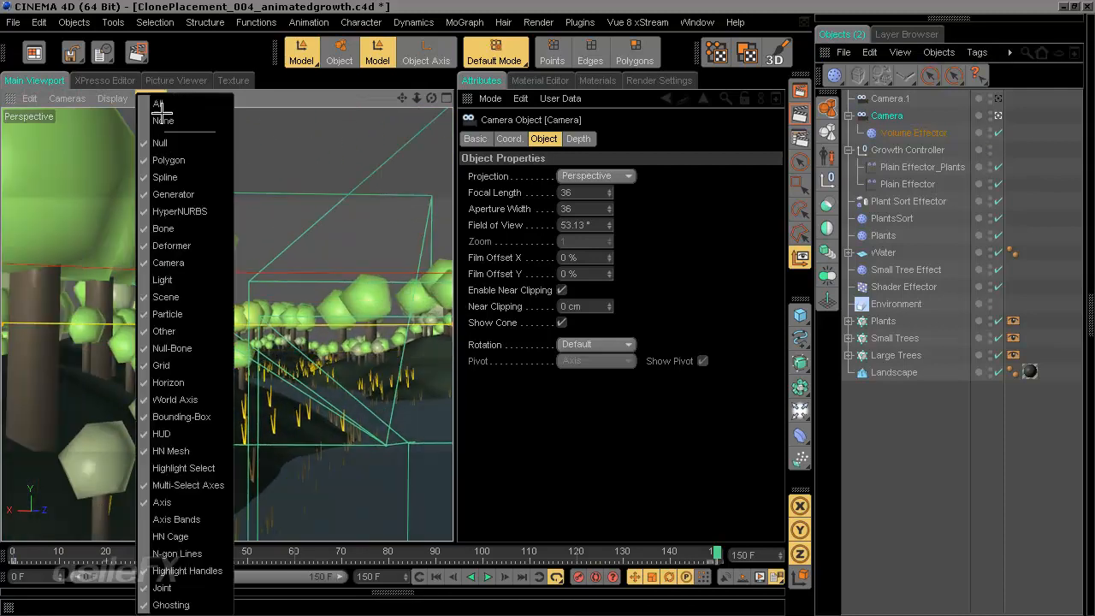
{"action": "left_click", "coordinate": [168, 263]}
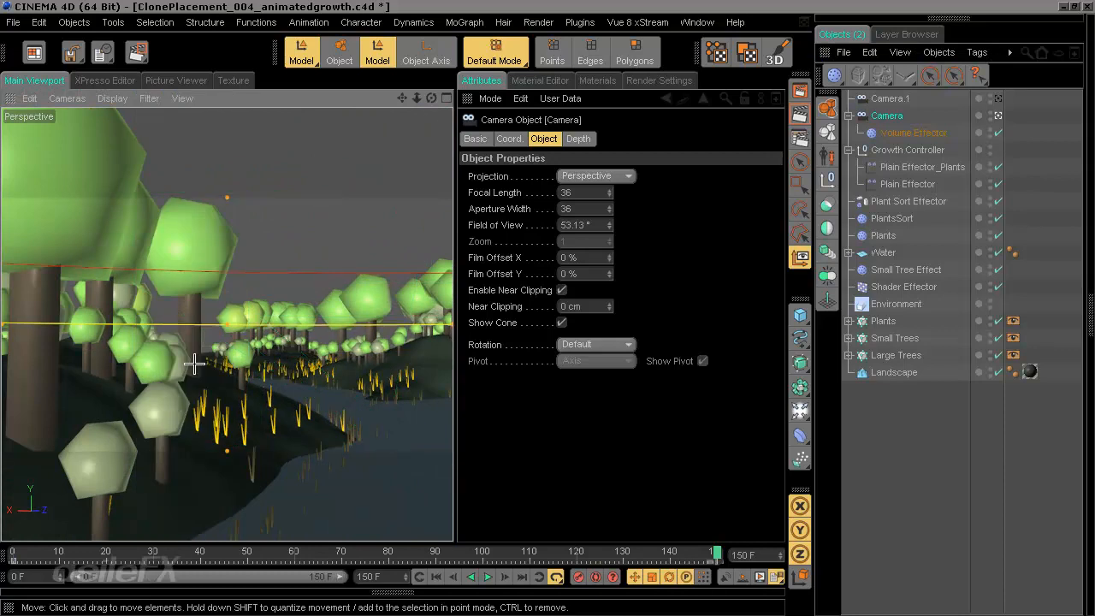
{"action": "middle_click_drag", "start_coordinate": [193, 368], "coordinate": [451, 307], "text": "alt"}
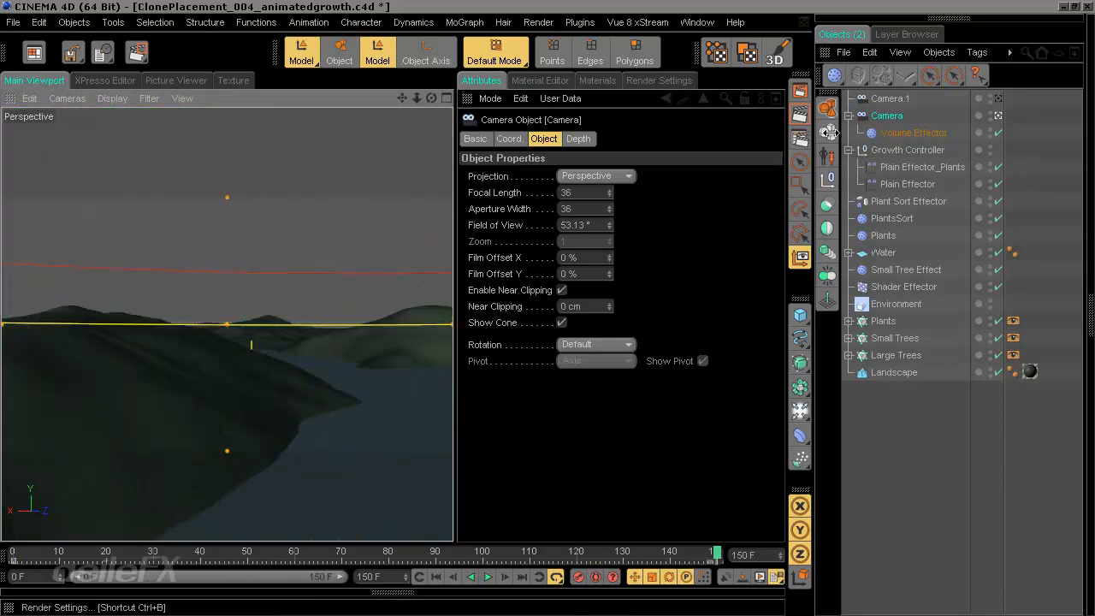
Step: Turn off the Volume Effector's falloff Visible option and collapse the object settings to enlarge the viewport
{"action": "left_click", "coordinate": [872, 133]}
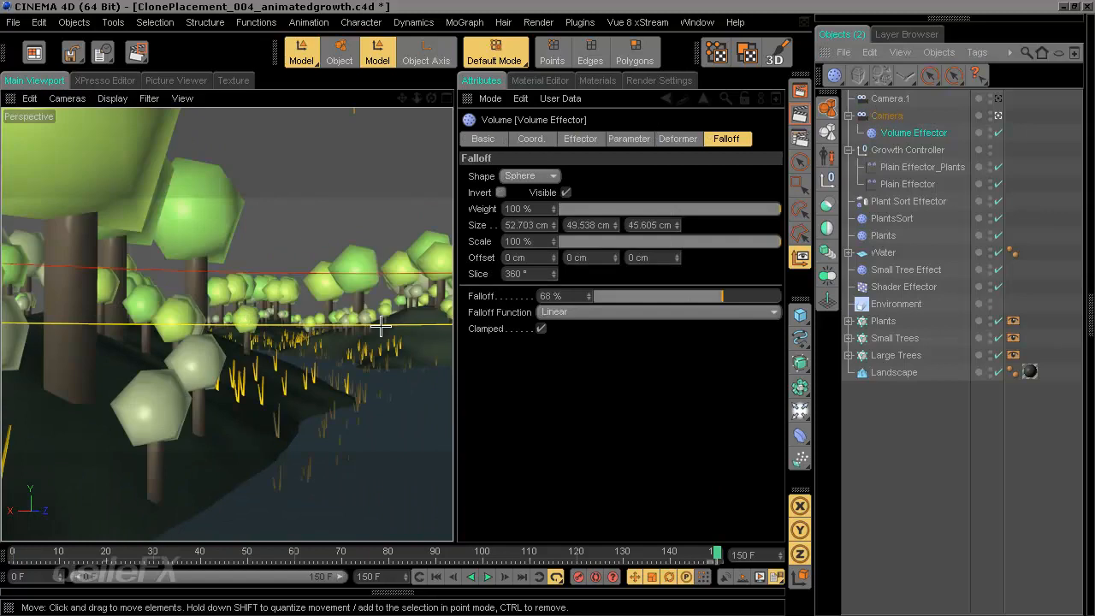
{"action": "left_click", "coordinate": [570, 192]}
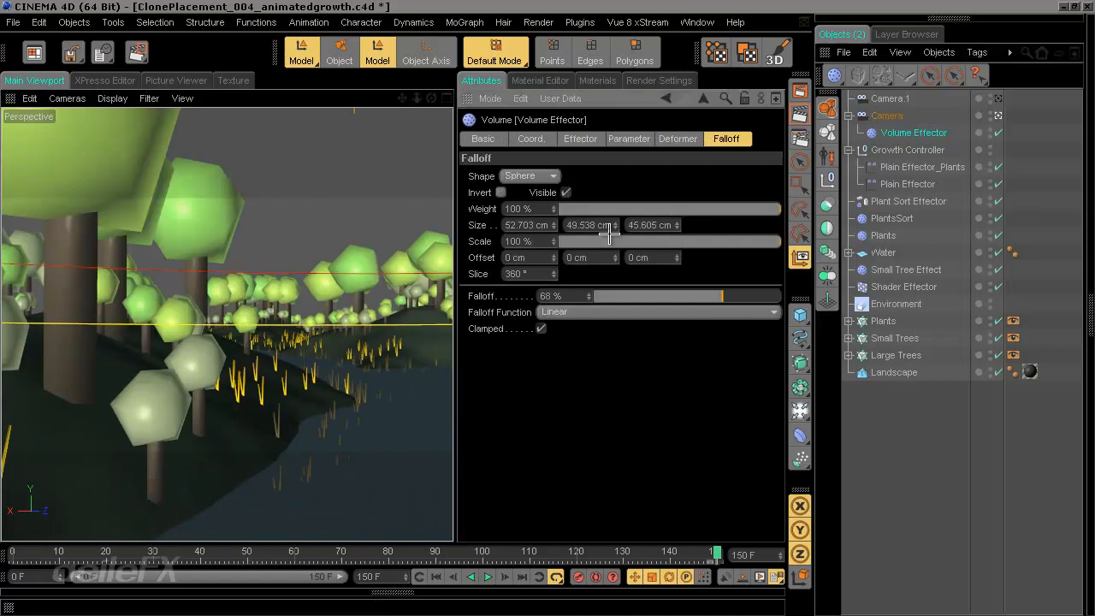
{"action": "left_click", "coordinate": [565, 192]}
{"action": "left_click", "coordinate": [904, 428]}
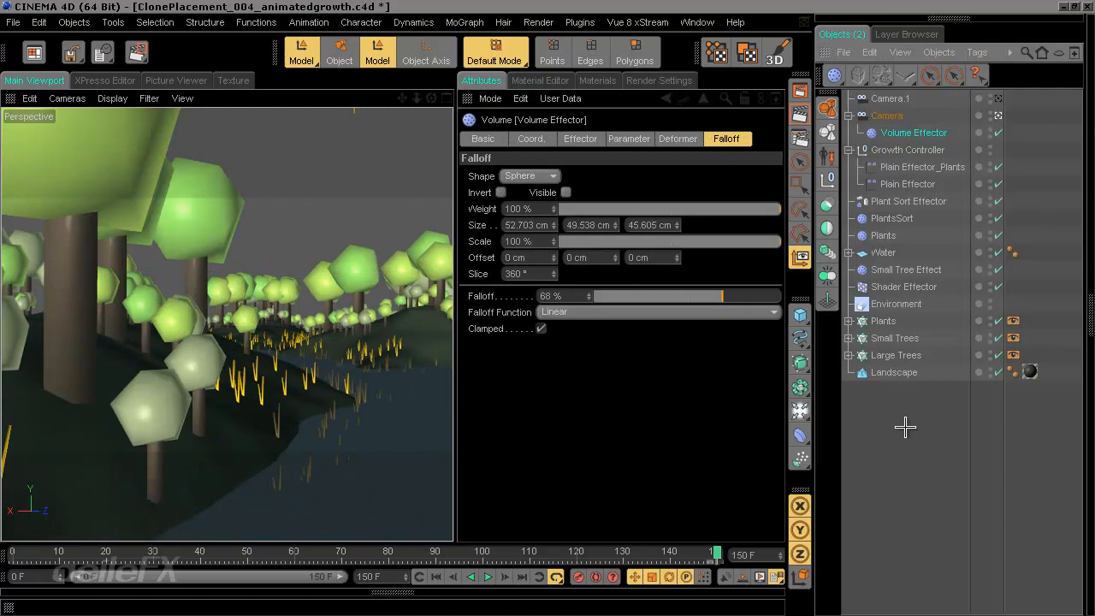
{"action": "left_click", "coordinate": [468, 100], "text": "ctrl"}
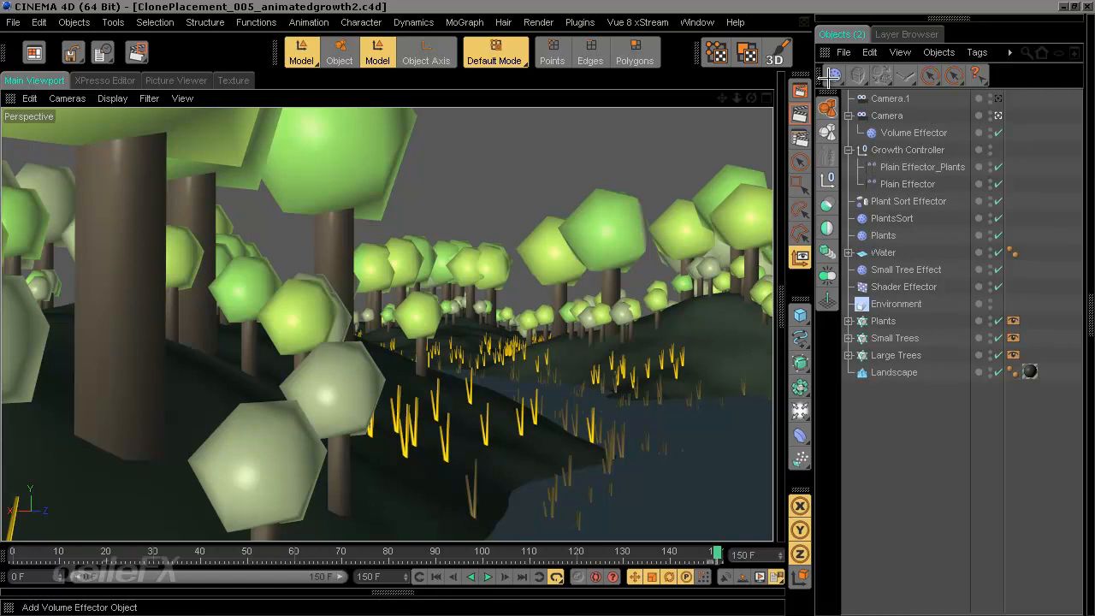
Step: Add a Target Effector to the Plants, Small Trees and Large Trees cloners
{"action": "left_click_drag", "start_coordinate": [833, 75], "coordinate": [774, 279]}
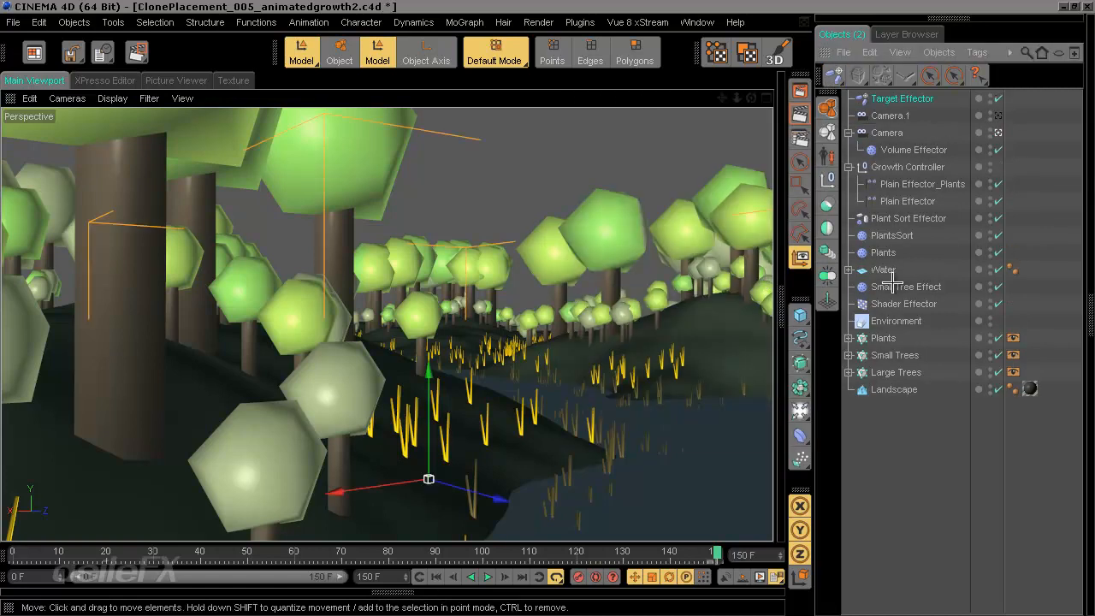
{"action": "key", "text": "Delete"}
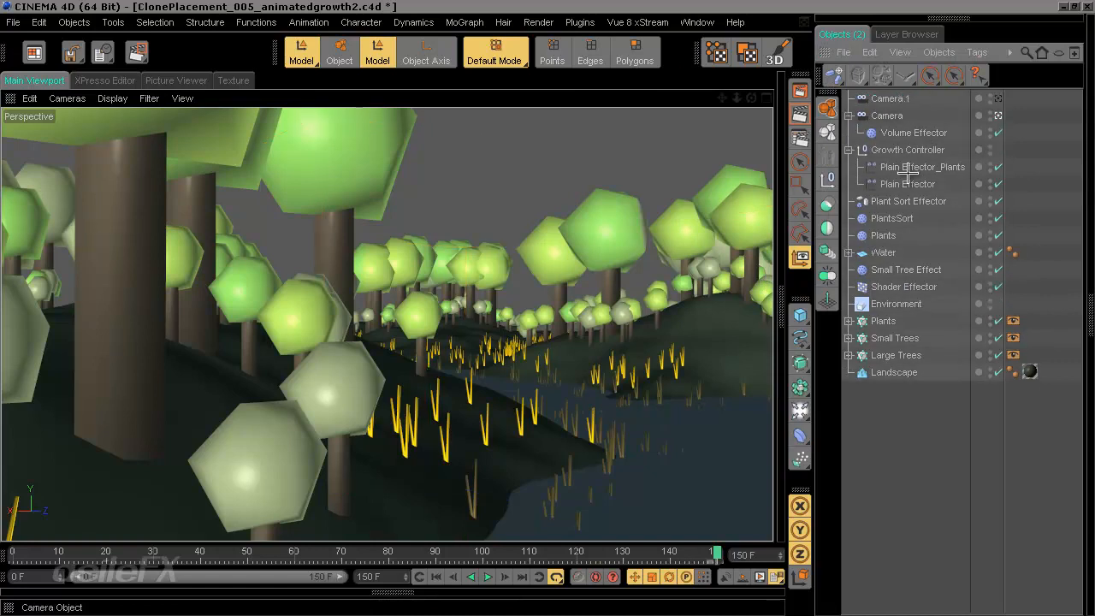
{"action": "left_click", "coordinate": [888, 324]}
{"action": "left_click", "coordinate": [893, 352], "text": "shift"}
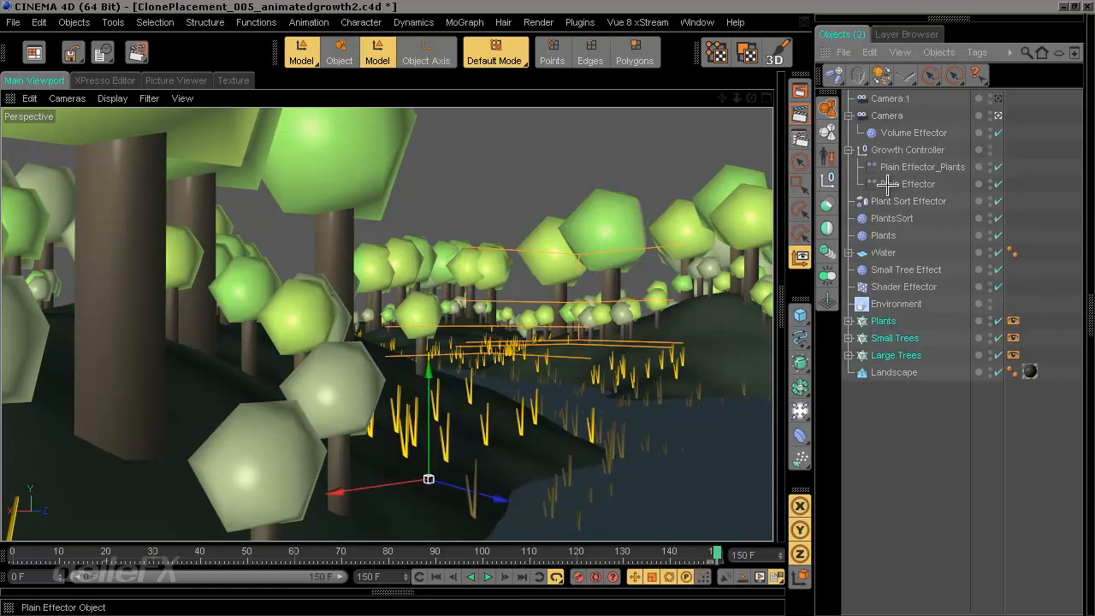
{"action": "left_click", "coordinate": [800, 90]}
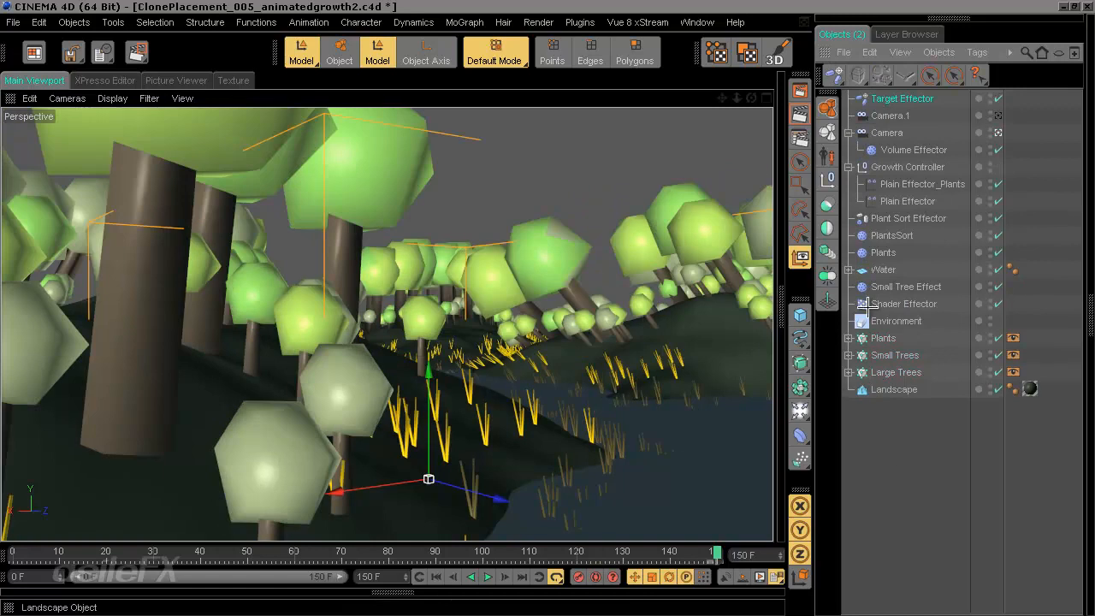
{"action": "left_click", "coordinate": [904, 454]}
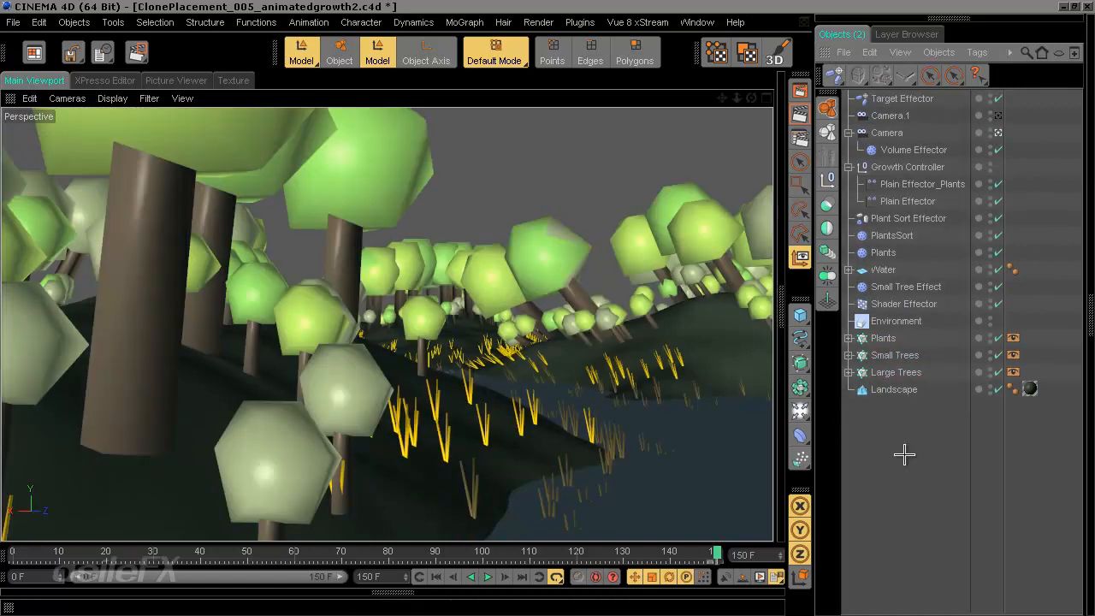
Step: Show the Target Effector's settings and examine the clones' orientation from above and through Camera
{"action": "left_click", "coordinate": [896, 98]}
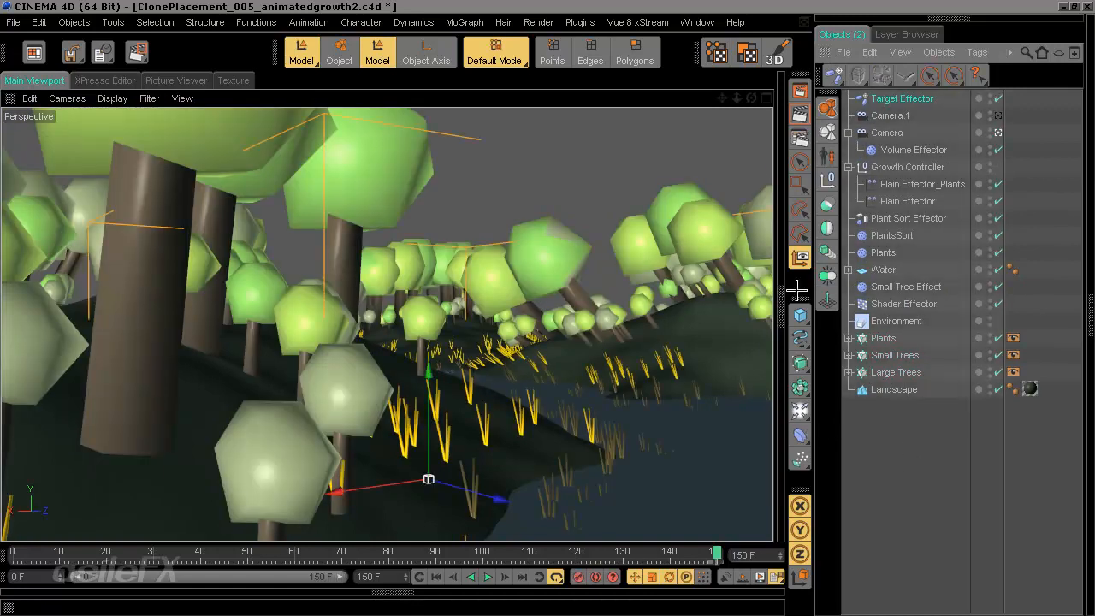
{"action": "left_click", "coordinate": [780, 296]}
{"action": "left_click", "coordinate": [570, 138]}
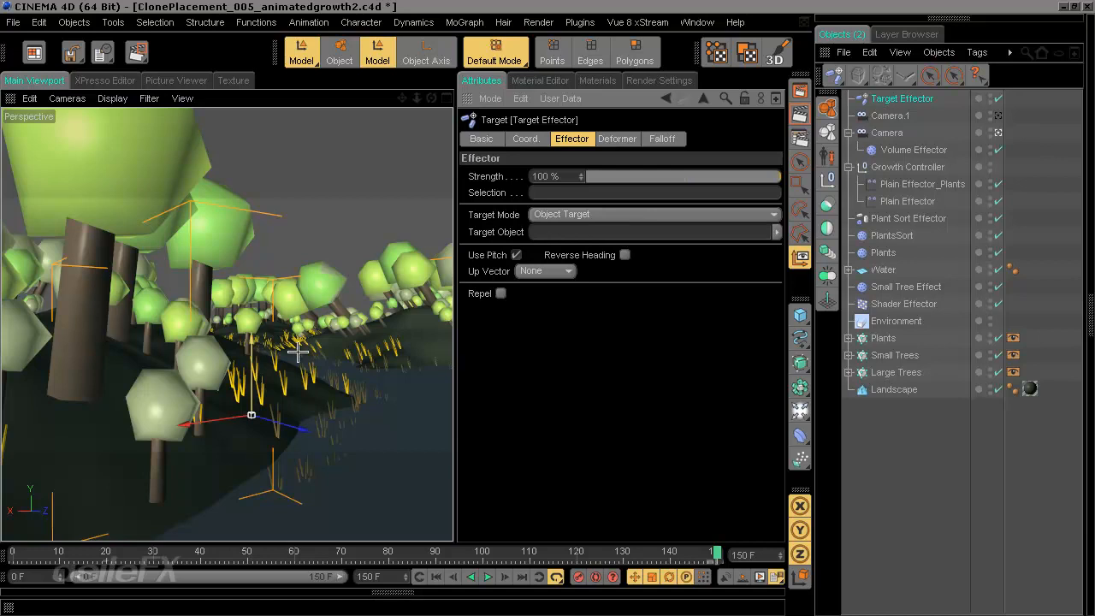
{"action": "left_click", "coordinate": [998, 128]}
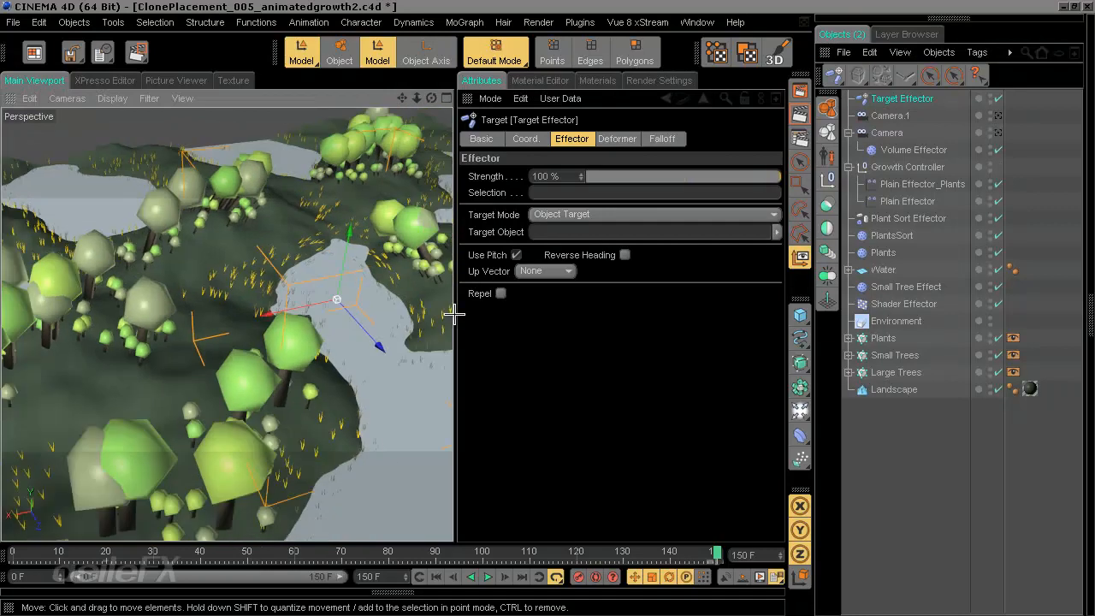
{"action": "left_click_drag", "start_coordinate": [371, 350], "coordinate": [452, 310]}
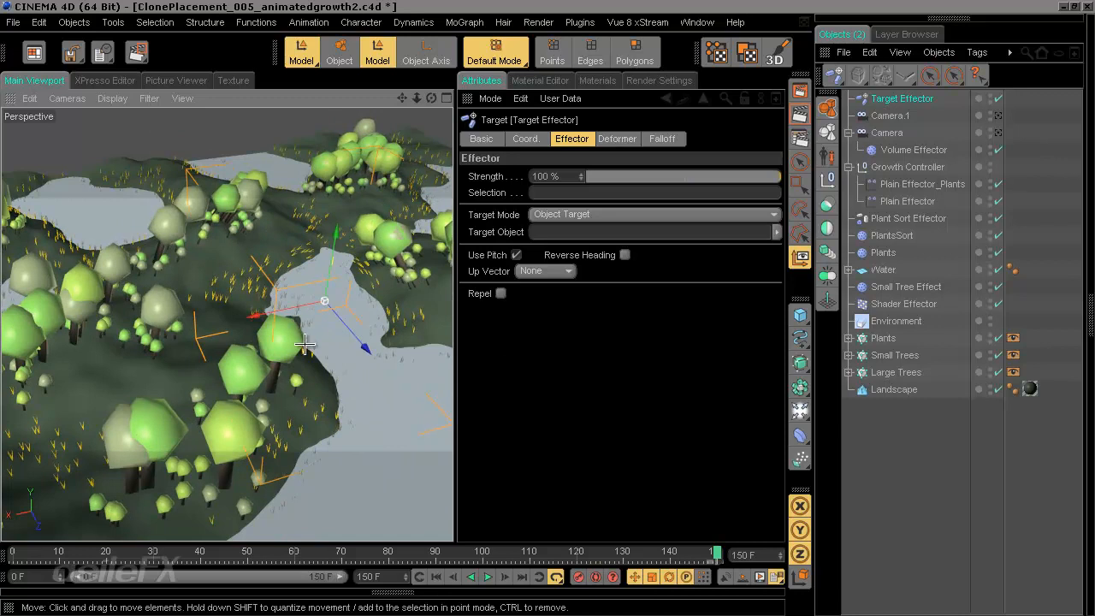
{"action": "left_click", "coordinate": [998, 132]}
Step: Set the Target Effector's Target Mode to Look At Camera and turn off Use Pitch
{"action": "left_click", "coordinate": [604, 213]}
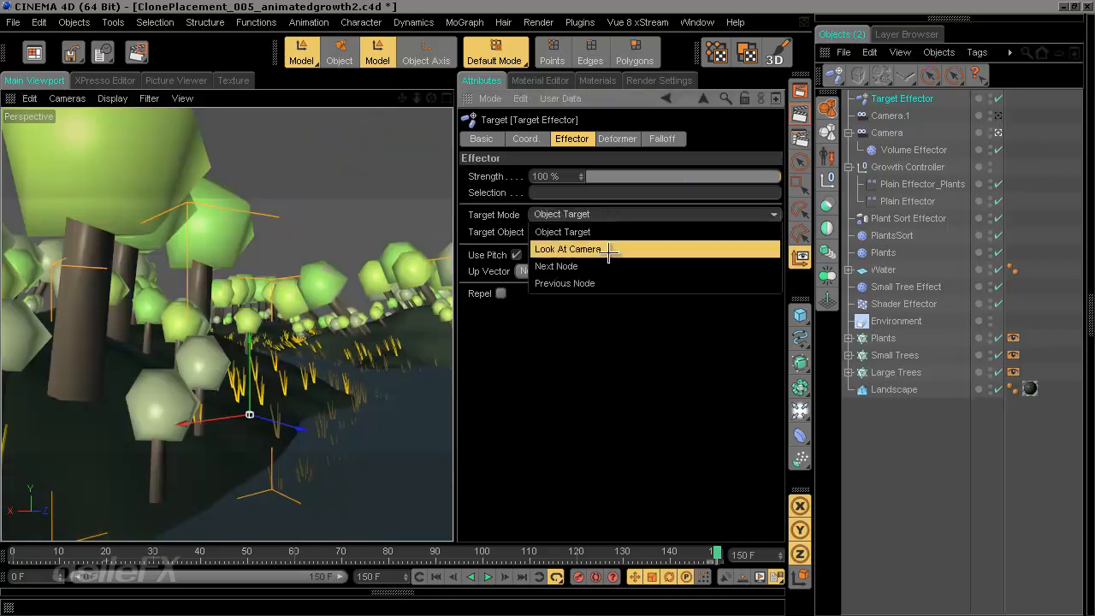
{"action": "left_click", "coordinate": [608, 250]}
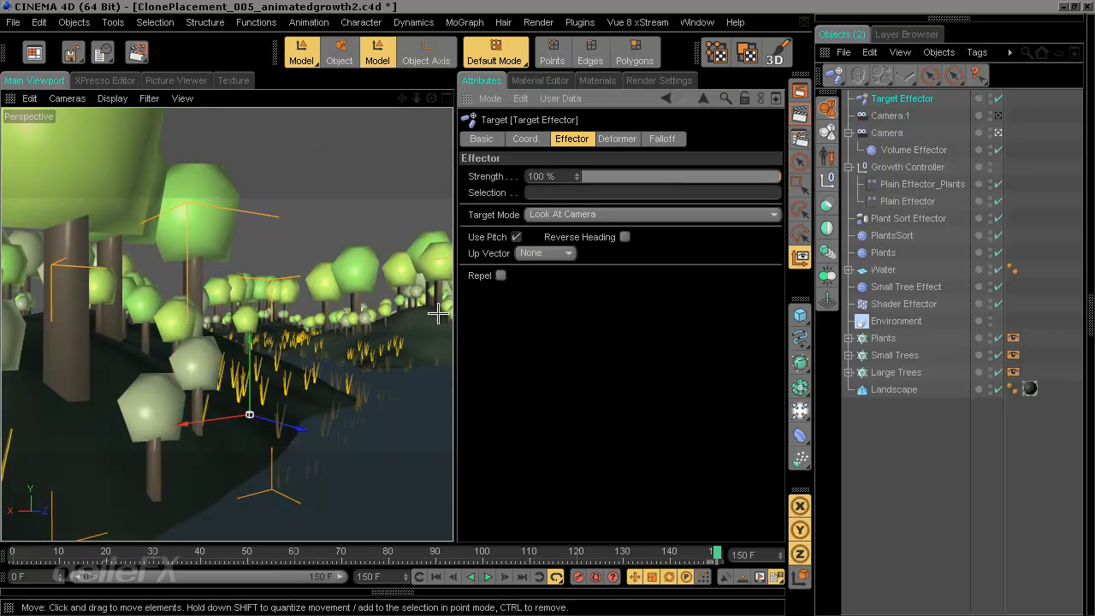
{"action": "left_click", "coordinate": [517, 237]}
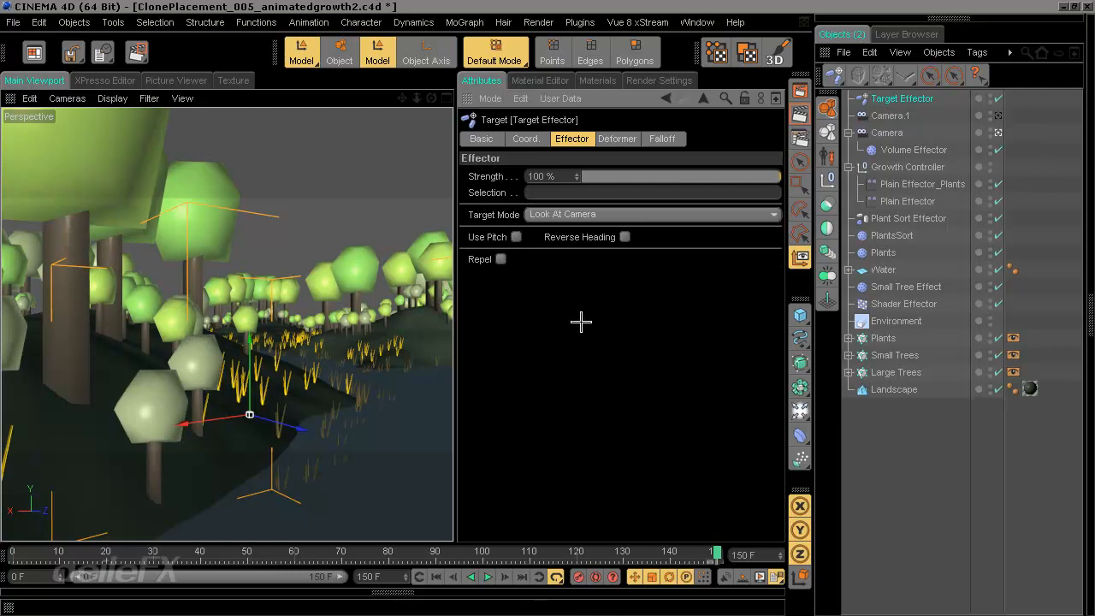
Step: Enable Repel on the Target Effector and set its Distance to 52 cm
{"action": "left_click", "coordinate": [500, 259]}
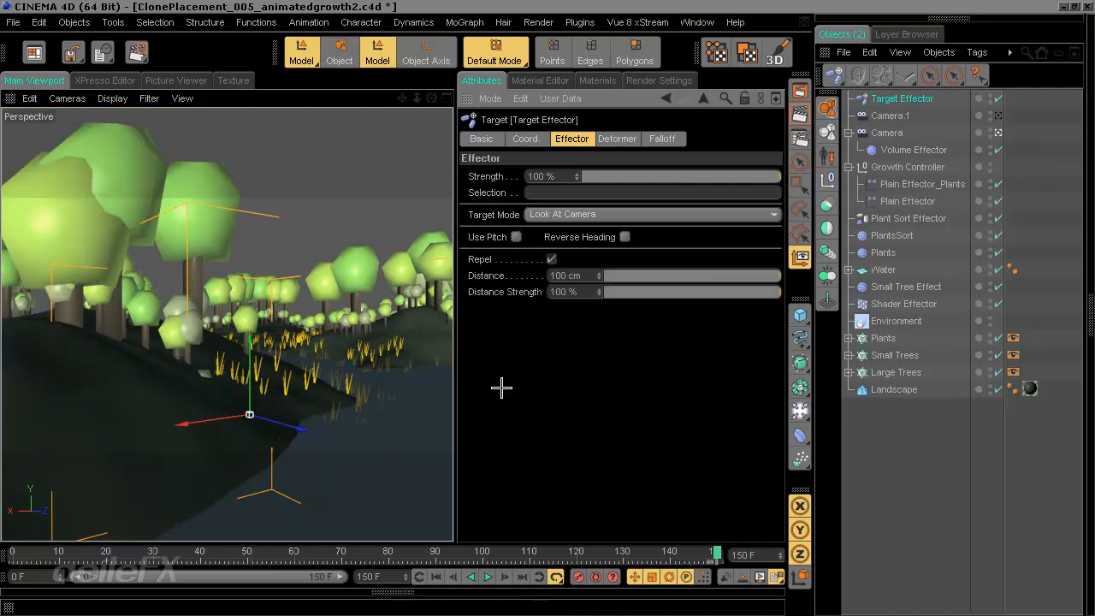
{"action": "left_click_drag", "start_coordinate": [762, 275], "coordinate": [675, 274]}
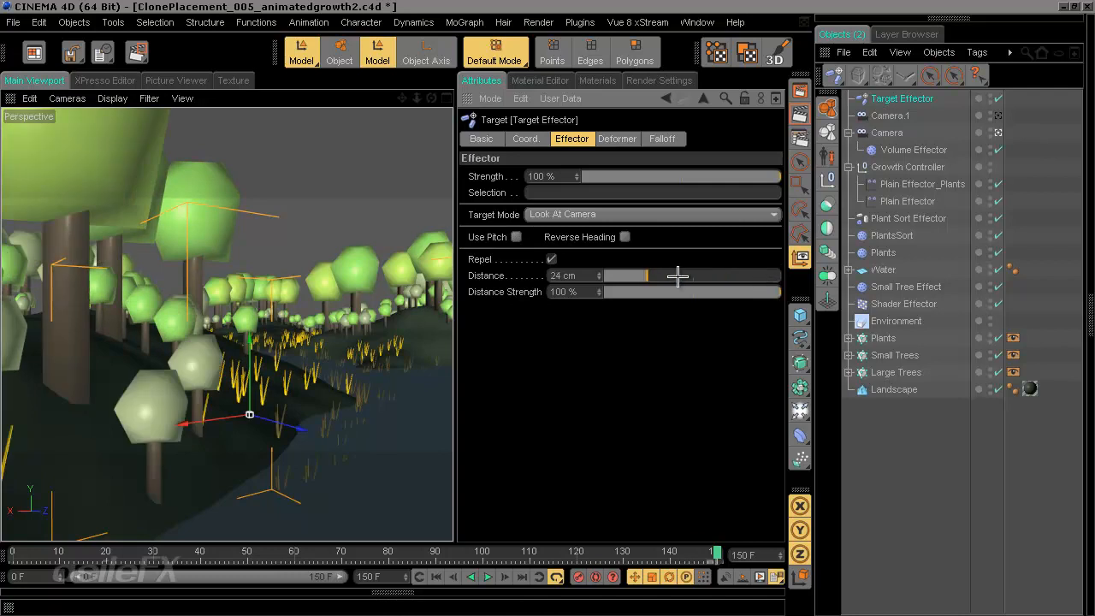
{"action": "left_click_drag", "start_coordinate": [831, 265], "coordinate": [698, 273]}
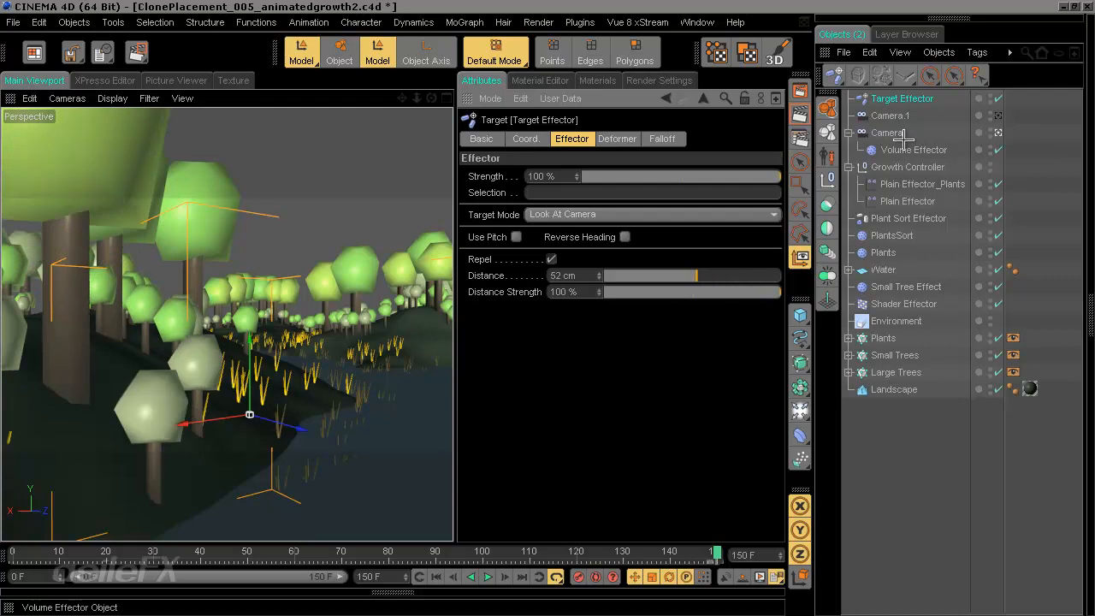
Step: Disable the Volume Effector and set the Target Effector's repel Distance to 100 cm, keeping Distance Strength at 100 %
{"action": "left_click", "coordinate": [996, 150]}
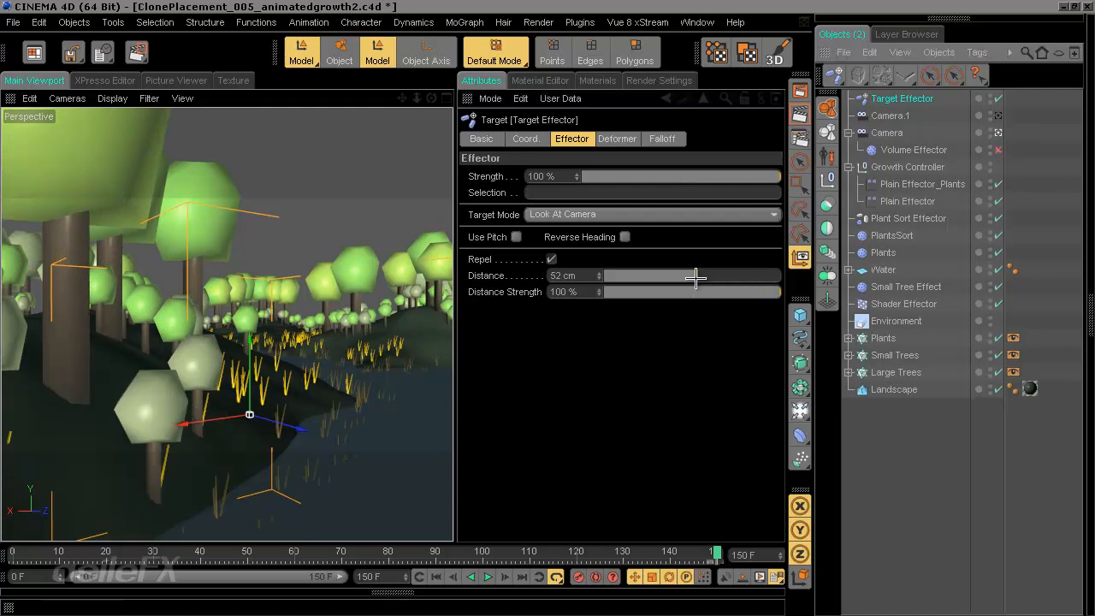
{"action": "left_click_drag", "start_coordinate": [696, 277], "coordinate": [805, 267]}
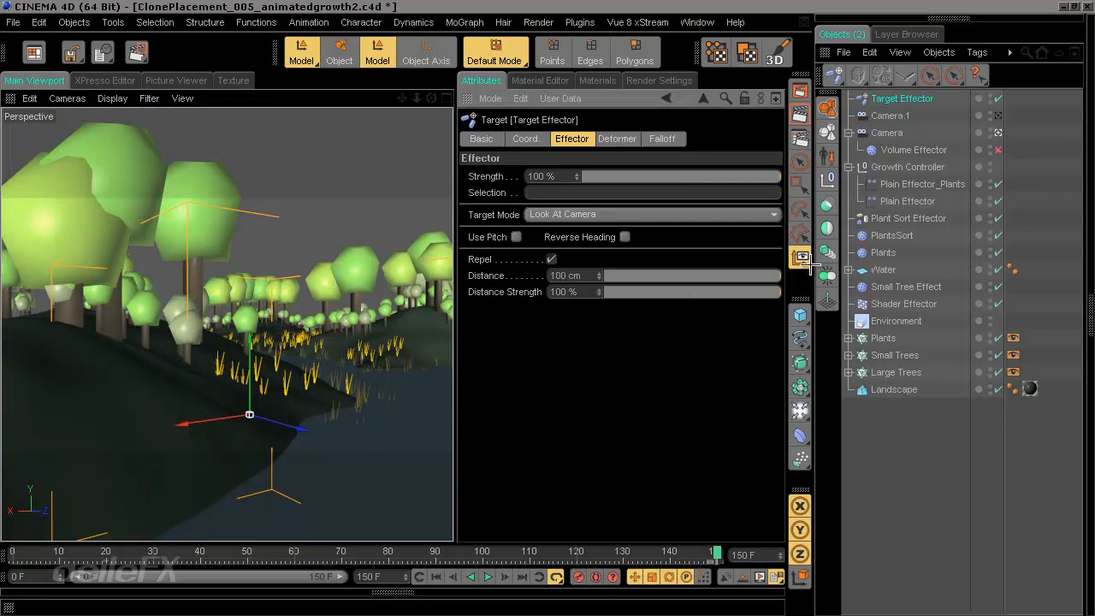
{"action": "left_click_drag", "start_coordinate": [652, 270], "coordinate": [798, 257]}
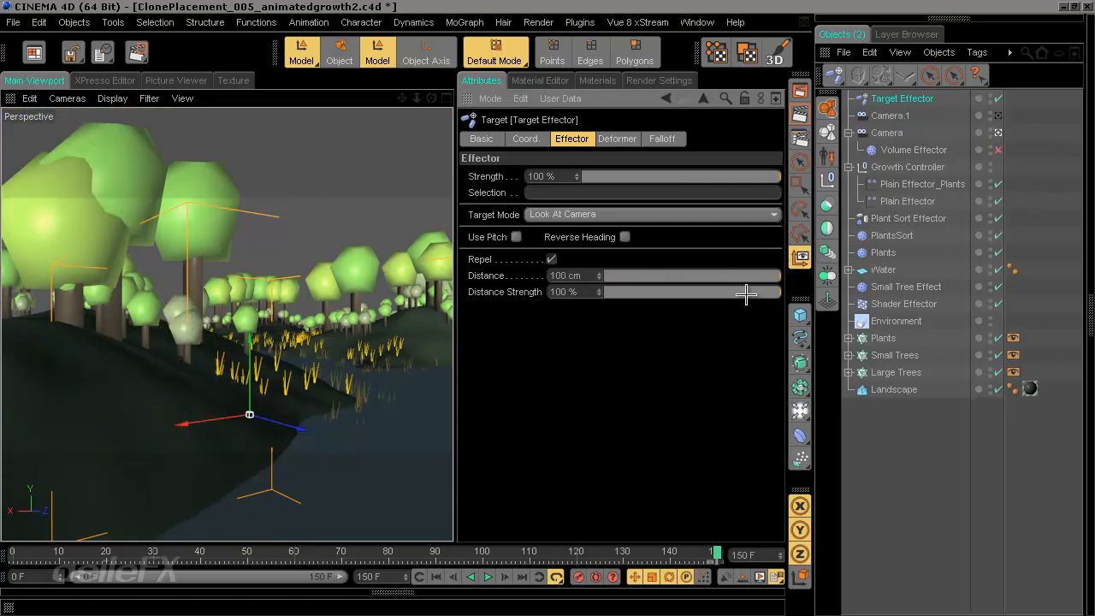
{"action": "left_click_drag", "start_coordinate": [746, 294], "coordinate": [802, 292]}
Step: Enable Reverse Heading and Use Pitch on the Target Effector and check how the clones respond around the camera
{"action": "left_click", "coordinate": [626, 237]}
{"action": "left_click", "coordinate": [517, 237]}
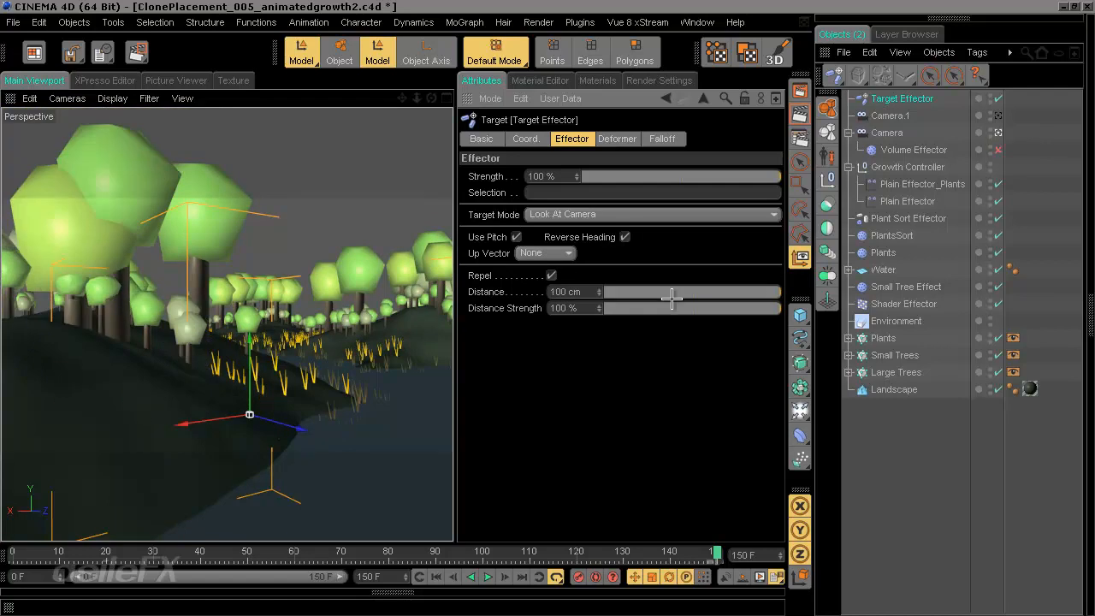
{"action": "left_click_drag", "start_coordinate": [225, 341], "coordinate": [459, 371], "text": "alt"}
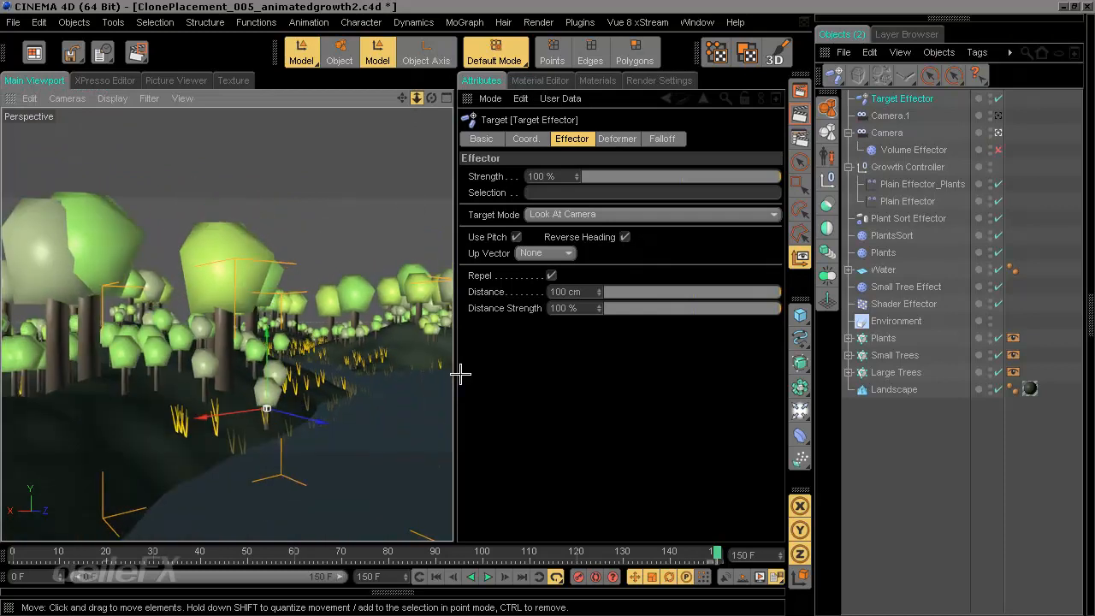
{"action": "left_click_drag", "start_coordinate": [406, 340], "coordinate": [402, 205], "text": "alt"}
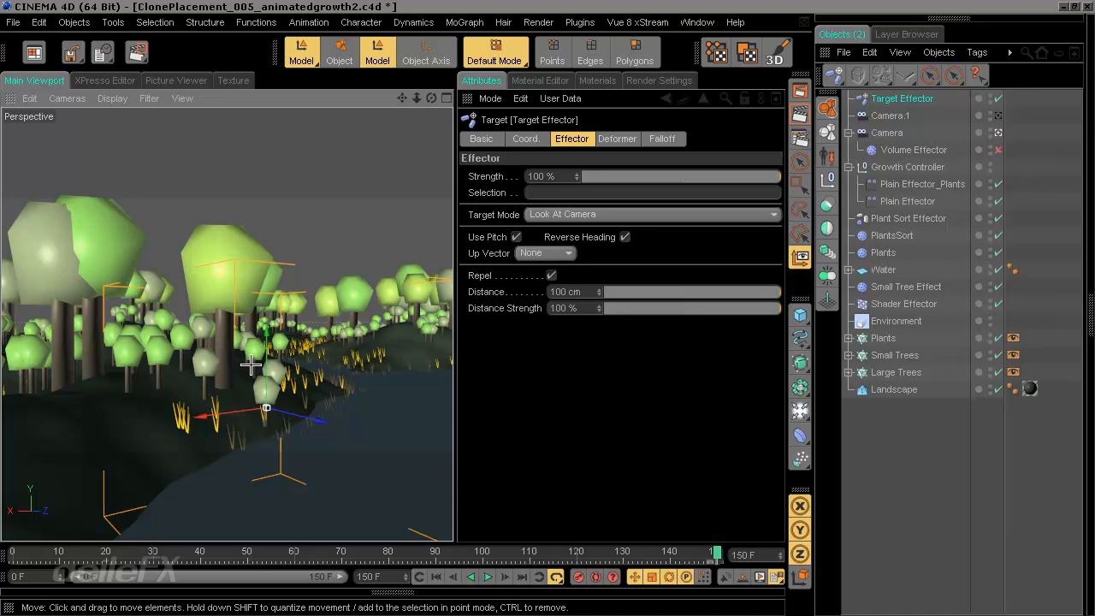
Step: Try the Target Effector's Next Node and Previous Node target modes and review the clones over the timeline
{"action": "left_click", "coordinate": [530, 214]}
{"action": "left_click", "coordinate": [580, 266]}
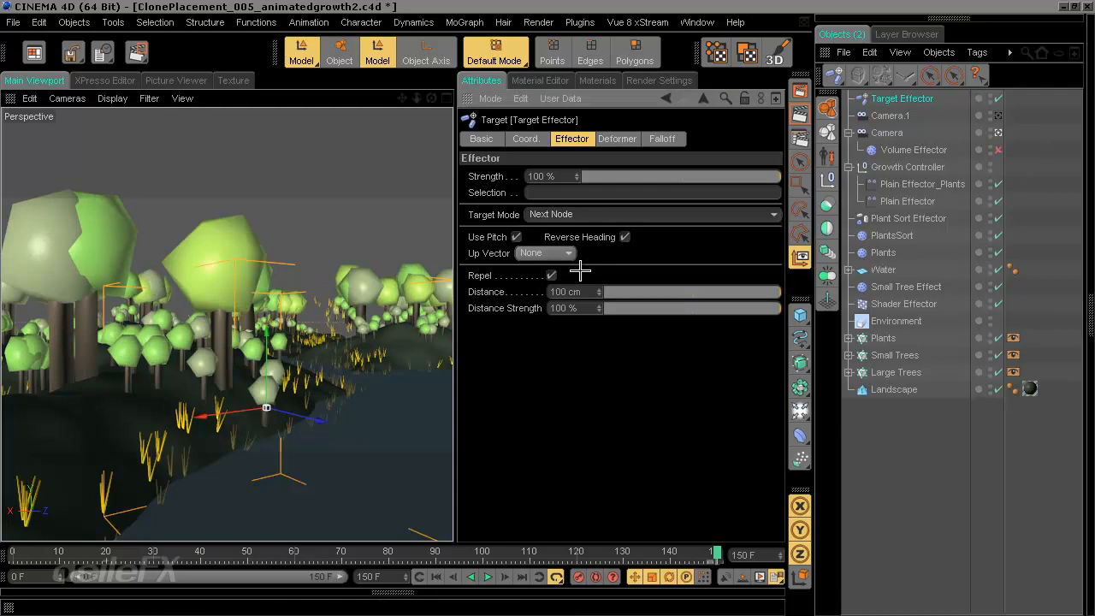
{"action": "left_click", "coordinate": [562, 219]}
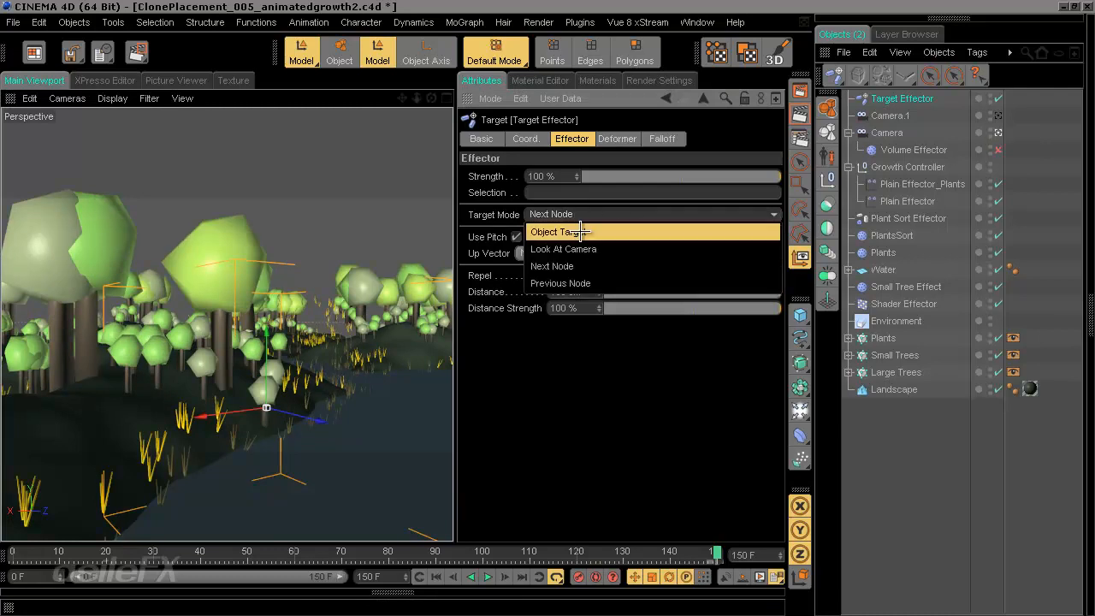
{"action": "left_click", "coordinate": [594, 278]}
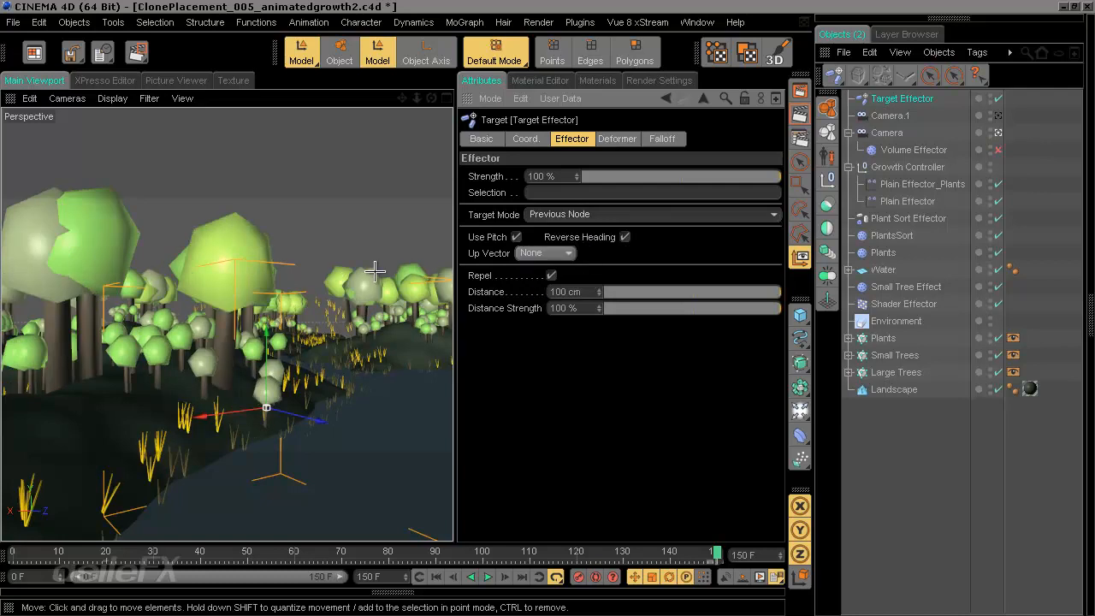
{"action": "left_click_drag", "start_coordinate": [375, 270], "coordinate": [445, 376], "text": "alt"}
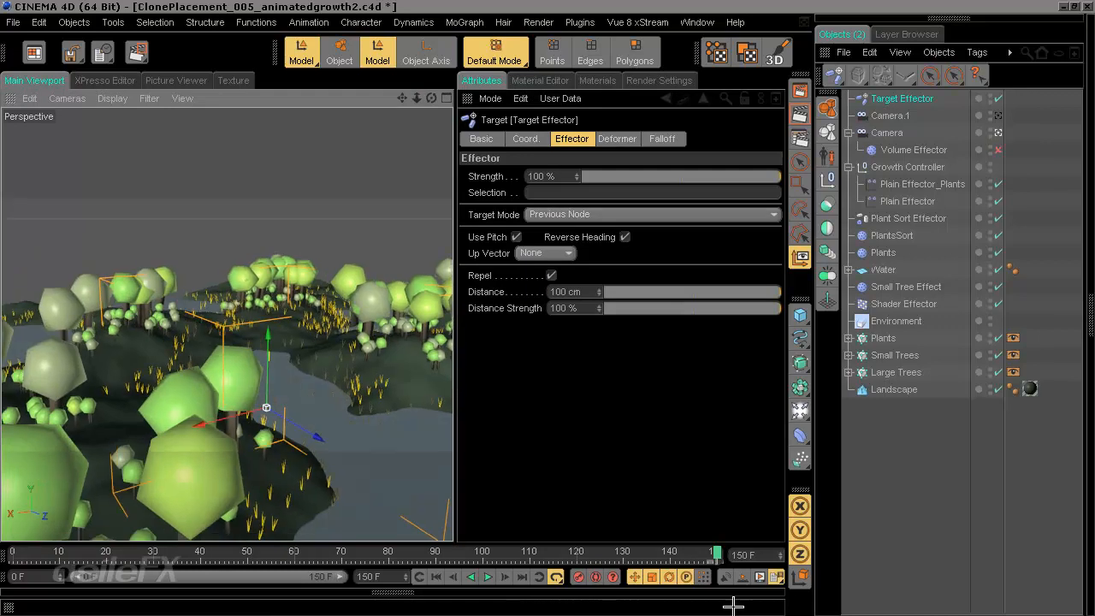
{"action": "left_click_drag", "start_coordinate": [717, 554], "coordinate": [58, 555]}
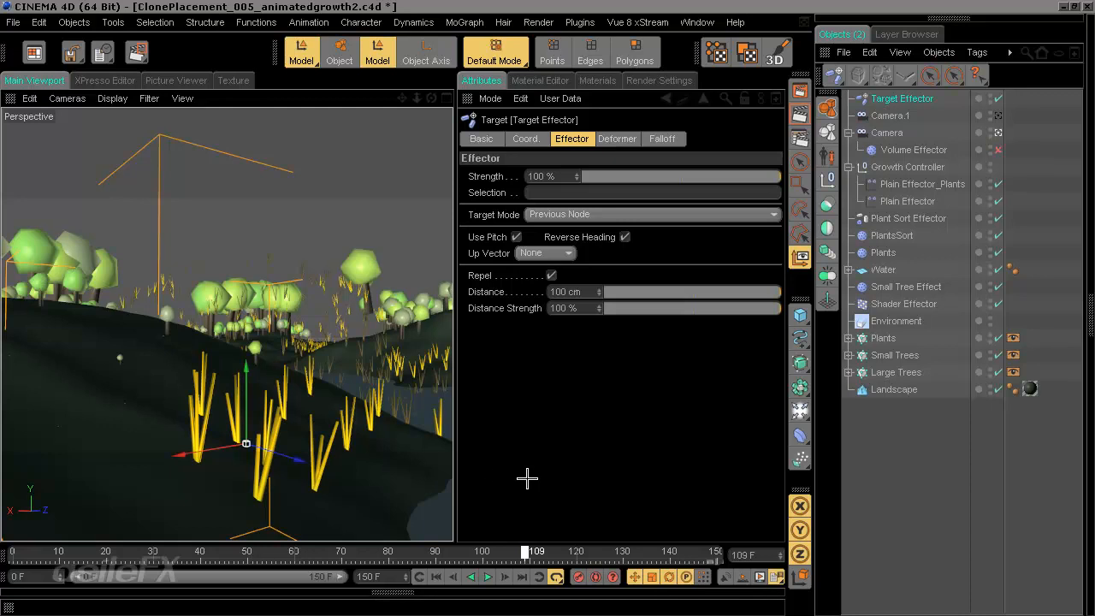
Step: Turn off Repel, Use Pitch and Reverse Heading on the Target Effector and scrub the animation to frame 149
{"action": "left_click", "coordinate": [552, 275]}
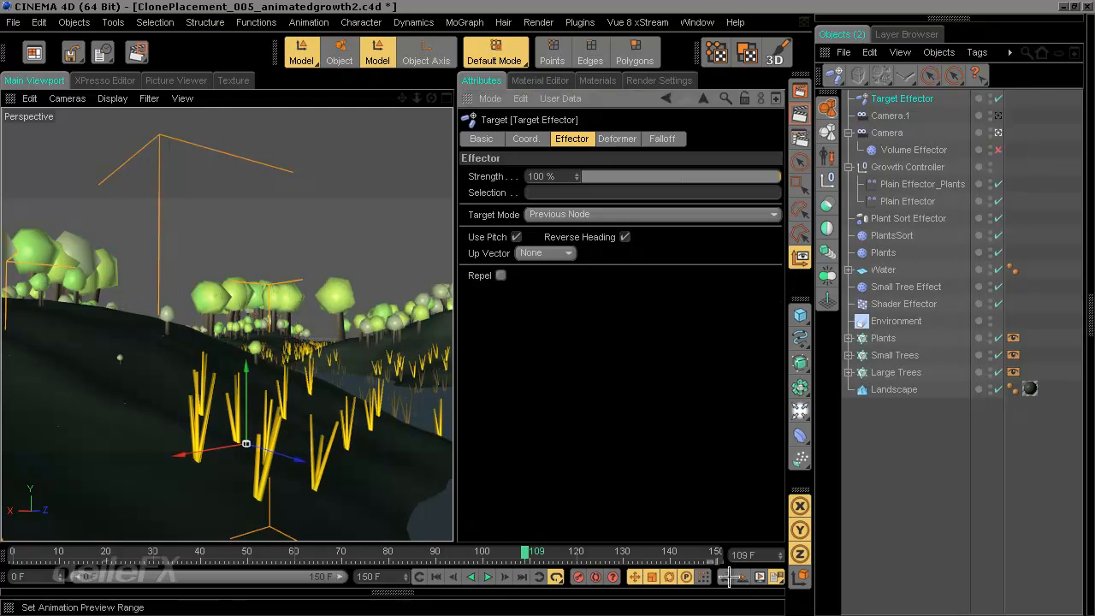
{"action": "mouse_move", "coordinate": [526, 552]}
{"action": "left_mouse_down"}
{"action": "mouse_move", "coordinate": [688, 551]}
{"action": "mouse_move", "coordinate": [460, 552]}
{"action": "left_mouse_up"}
{"action": "left_click", "coordinate": [516, 236]}
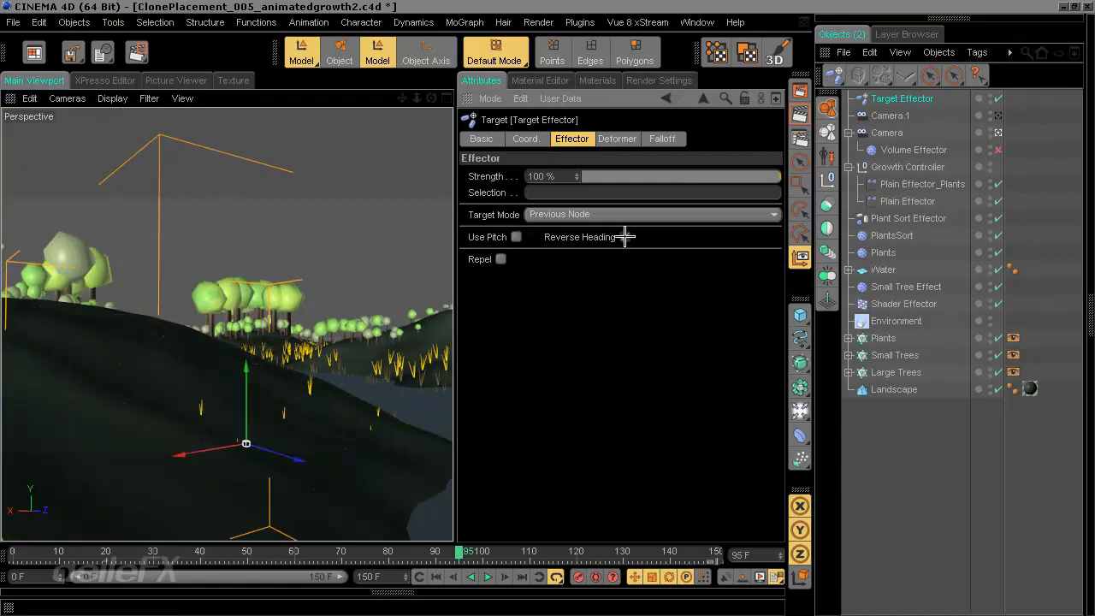
{"action": "left_click_drag", "start_coordinate": [460, 552], "coordinate": [714, 547]}
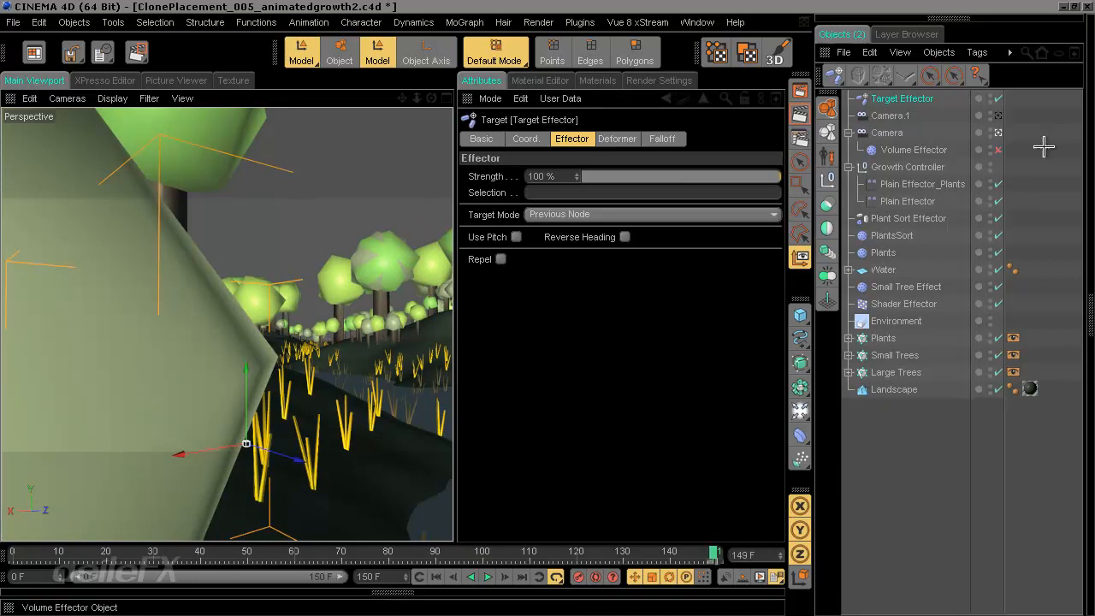
Step: Re-enable the Volume Effector under Camera and delete the Target Effector
{"action": "left_click", "coordinate": [997, 150]}
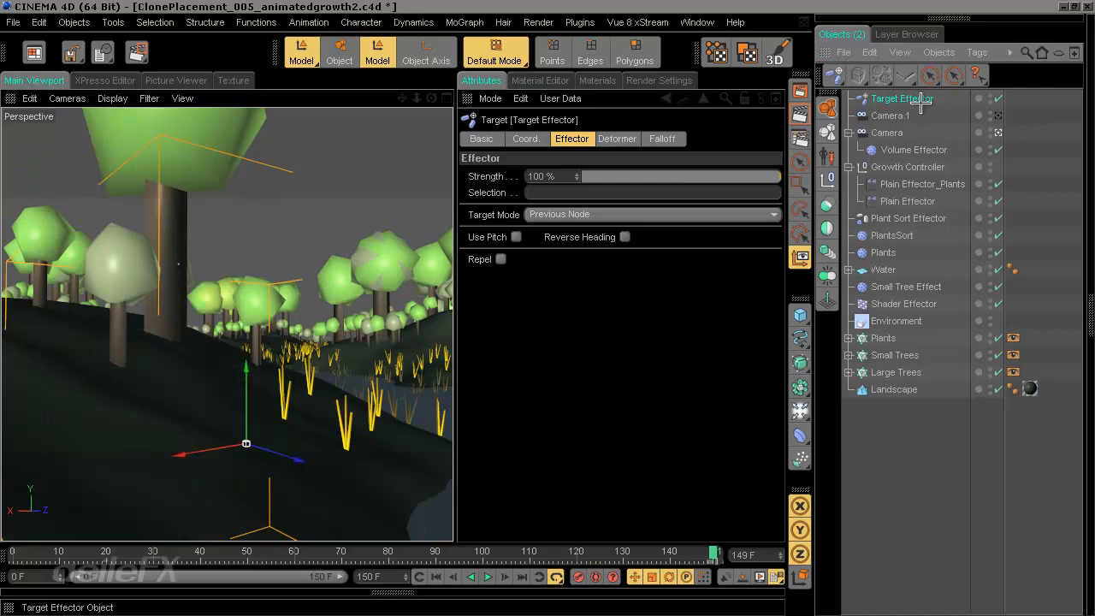
{"action": "key", "text": "Delete"}
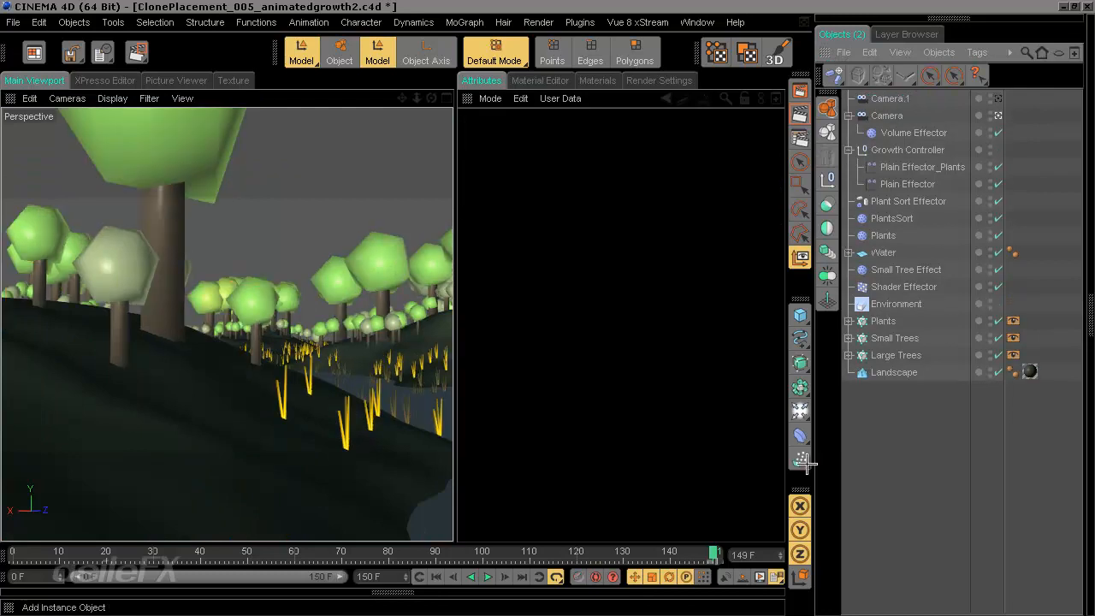